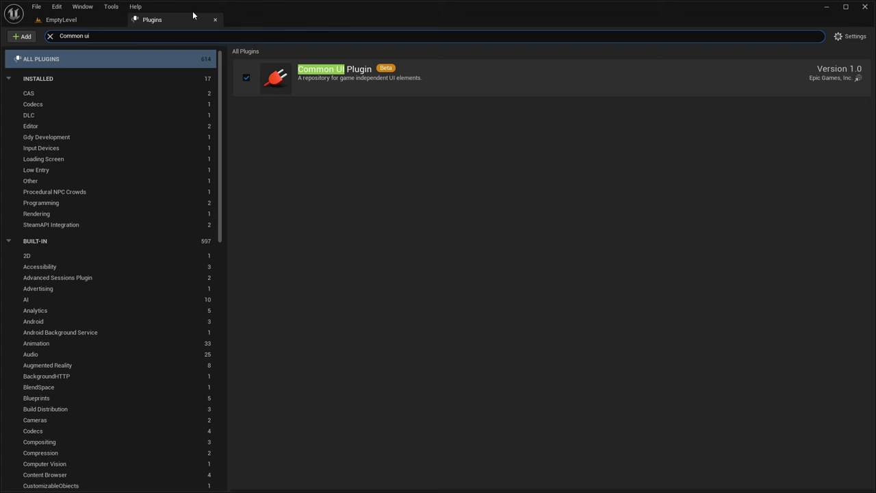
Step: Set the Default Pawn Class of the BP_MainMenu game mode to BP_DemoPlayer and close the blueprint
click(216, 20)
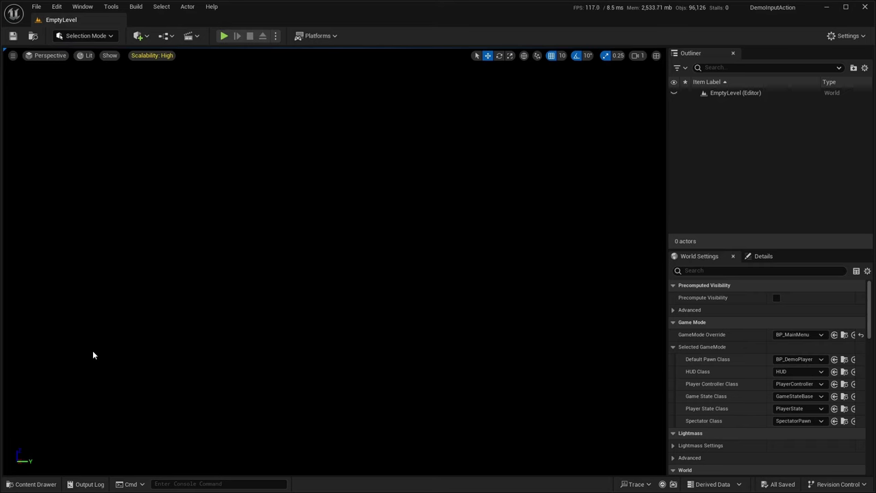
click(28, 483)
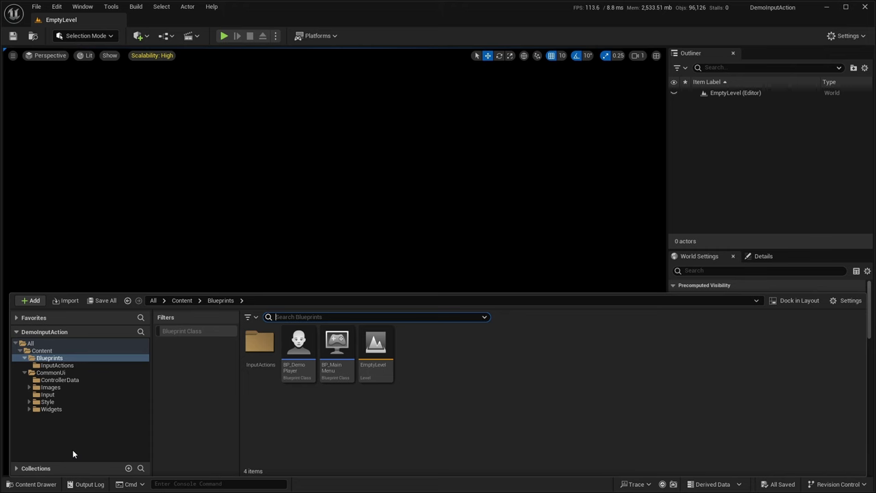
double_click(336, 350)
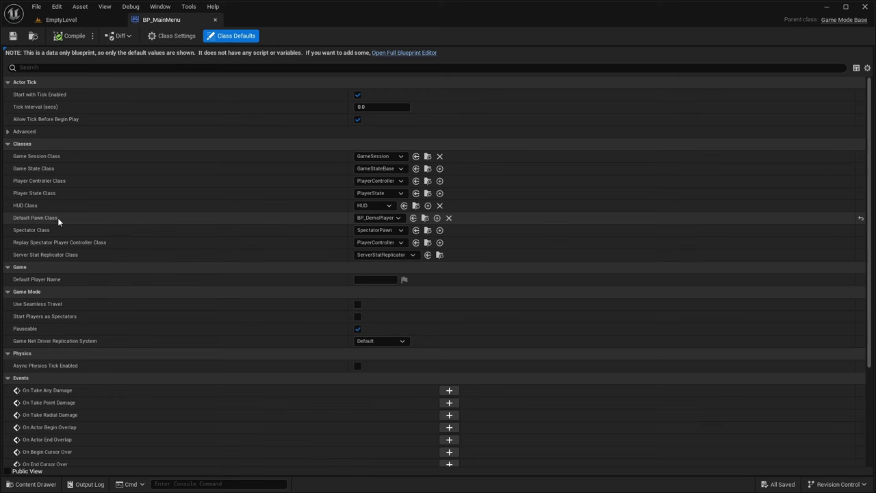
click(367, 218)
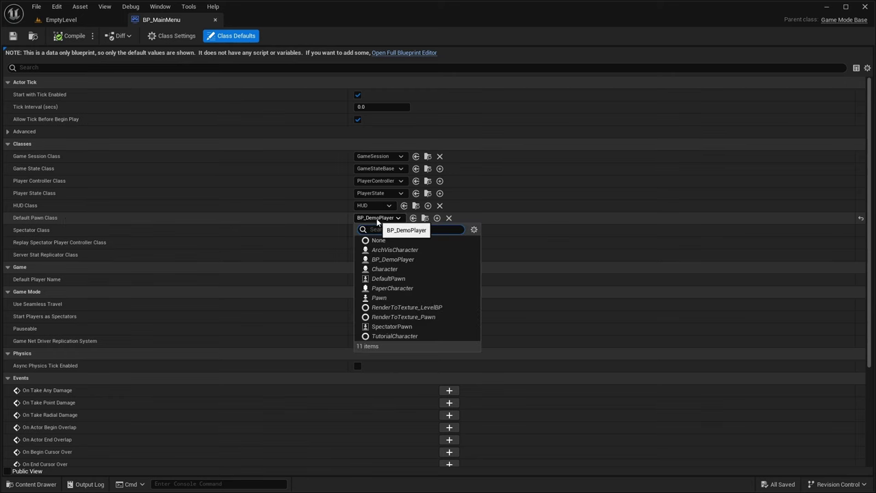
click(395, 259)
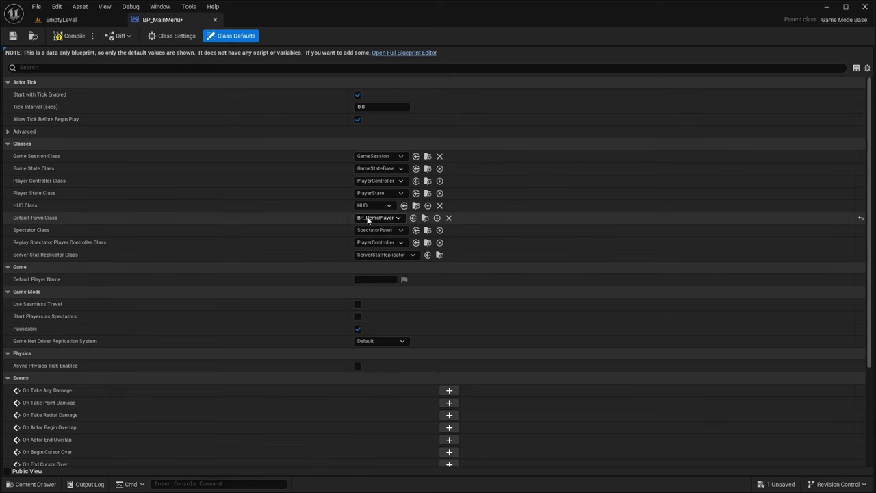
click(215, 20)
Step: Open the BP_DemoPlayer blueprint and examine the widget construction and Add to Viewport nodes in its event graph
click(31, 484)
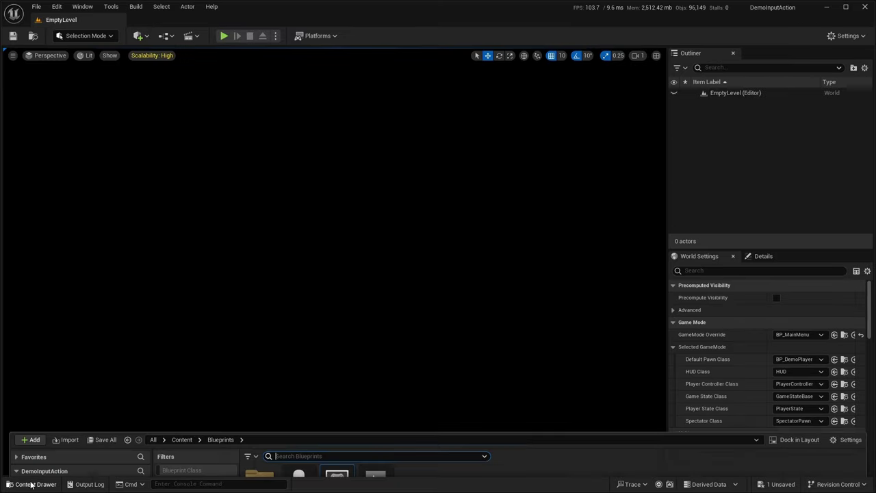
double_click(301, 349)
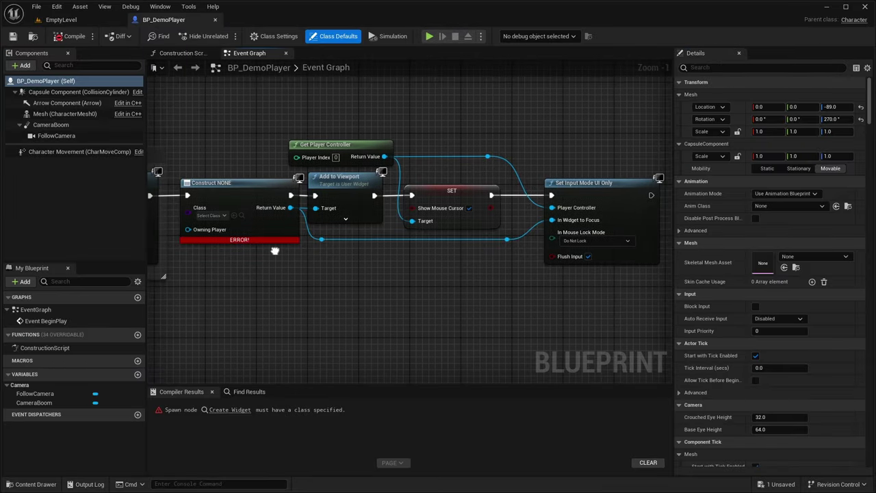
drag(613, 320, 217, 126)
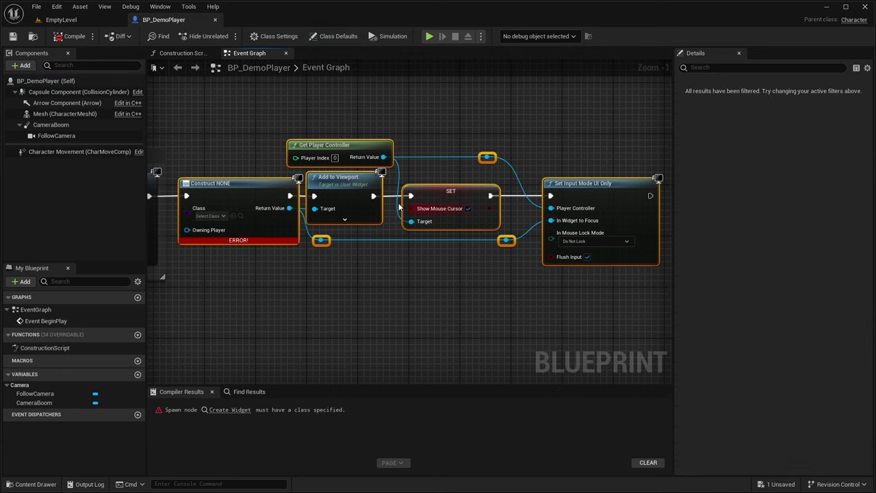
click(274, 261)
click(213, 184)
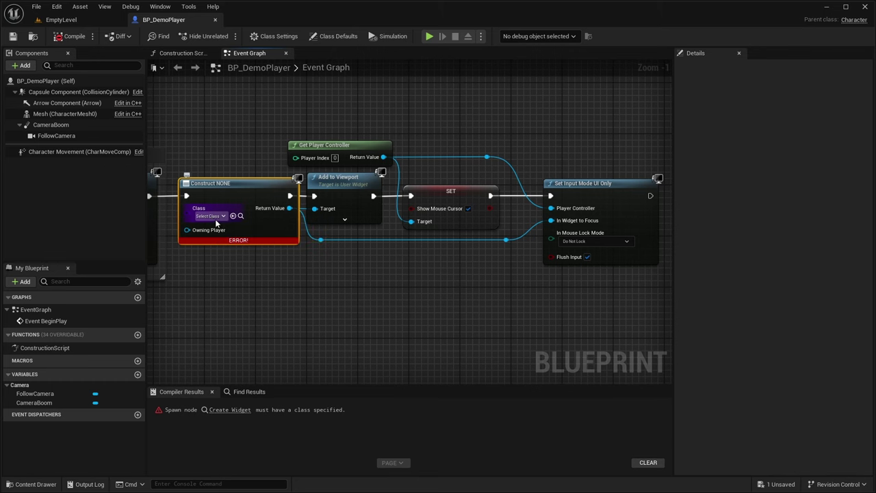
right_drag(322, 252, 287, 256)
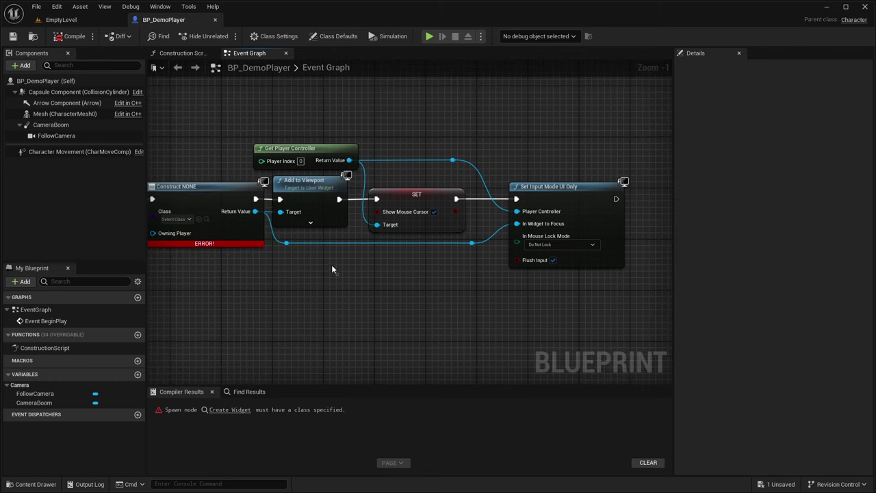
drag(331, 264, 274, 219)
right_drag(319, 244, 308, 246)
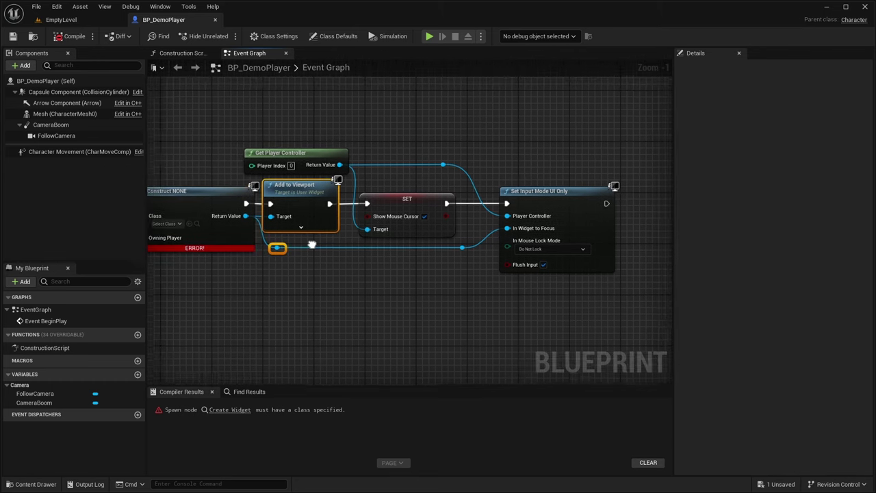
Step: Inspect the Show Mouse Cursor and Set Input Mode UI Only nodes with their connections, and close BP_DemoPlayer
click(390, 226)
mouse_move(387, 252)
right_down()
mouse_move(376, 254)
mouse_move(372, 244)
right_up()
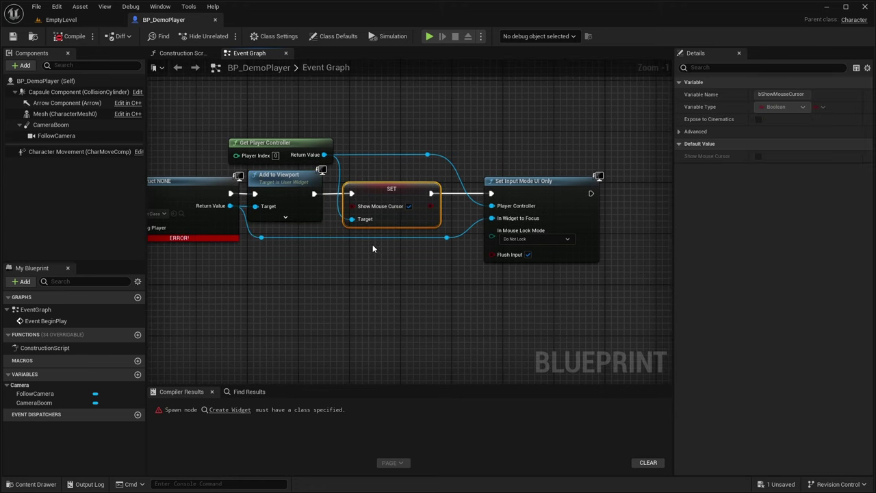
right_drag(283, 151, 364, 123)
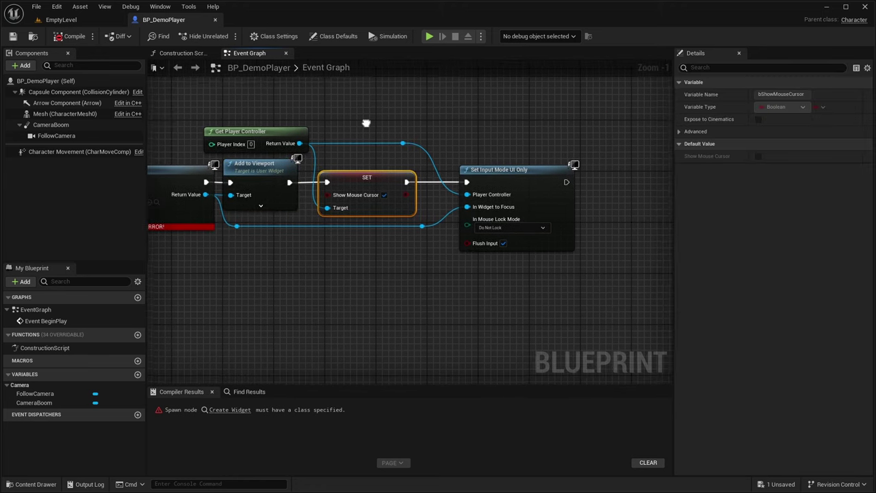
right_drag(343, 195, 393, 248)
drag(588, 278, 460, 159)
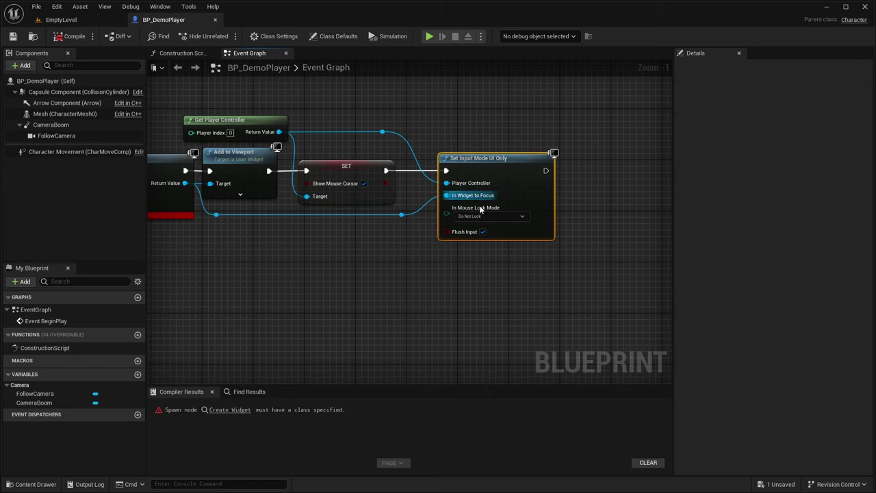
right_drag(479, 265, 472, 246)
double_click(399, 206)
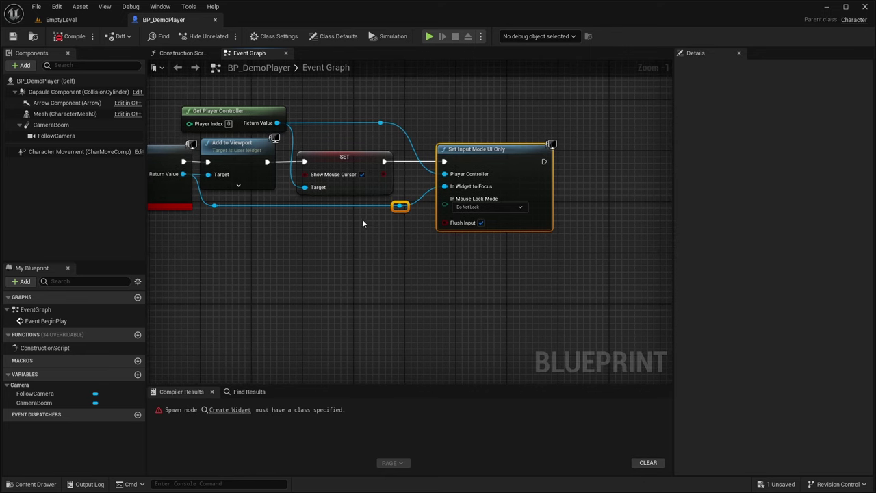
click(277, 250)
right_drag(277, 250, 325, 253)
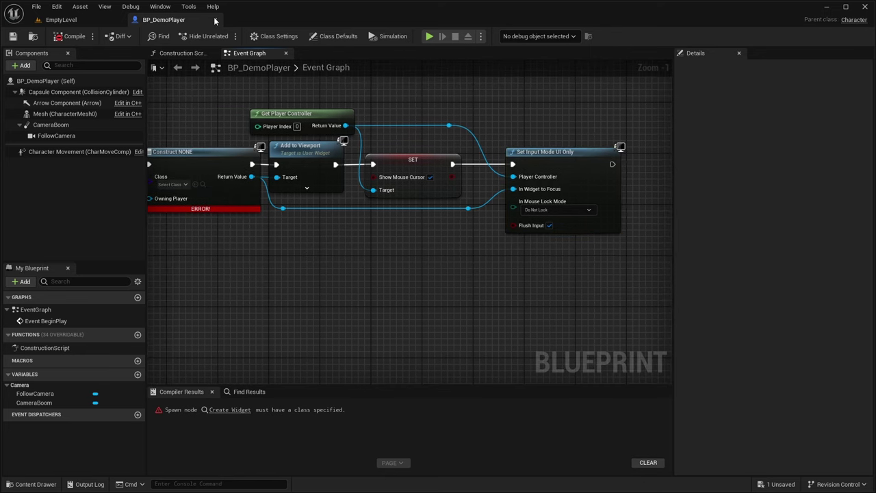
click(61, 19)
Step: View the input assets in the InputActions folder and return to the Blueprints folder
click(31, 485)
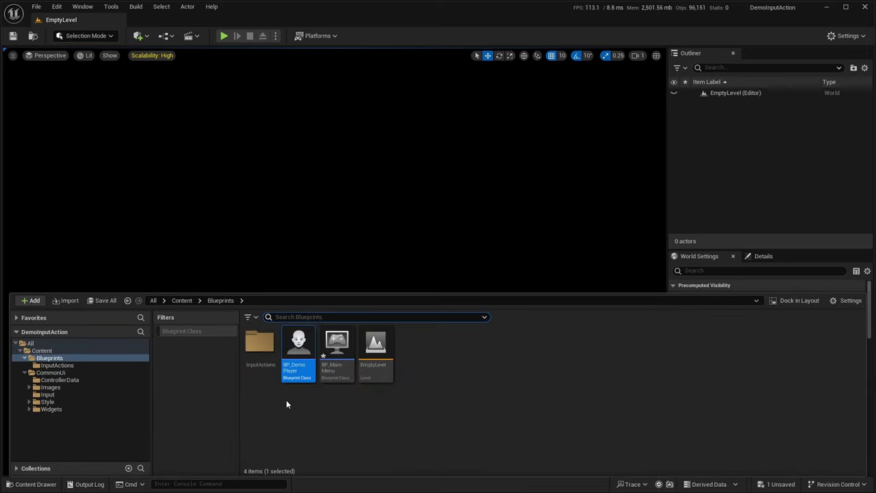
click(392, 414)
double_click(260, 343)
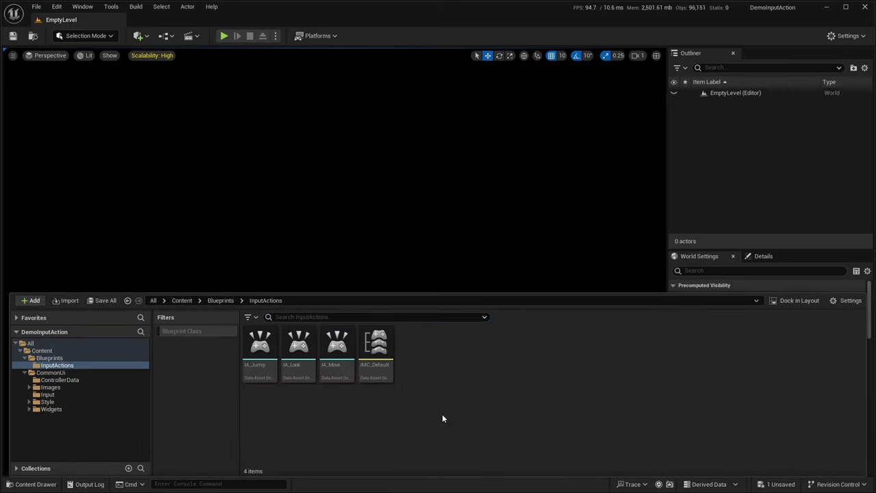
click(220, 300)
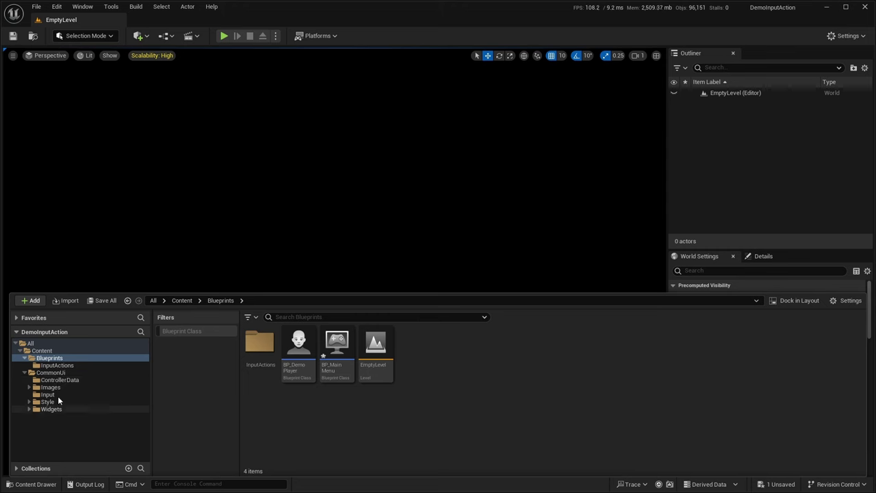
Step: Open ControllerData_PC_Keyboard from the CommonUi ControllerData folder and expand the left mouse button entry's key brush
click(95, 380)
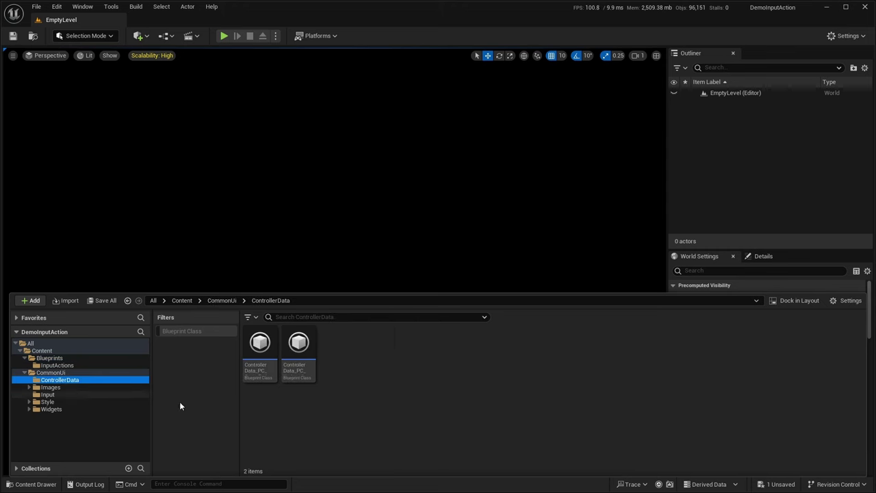
click(298, 358)
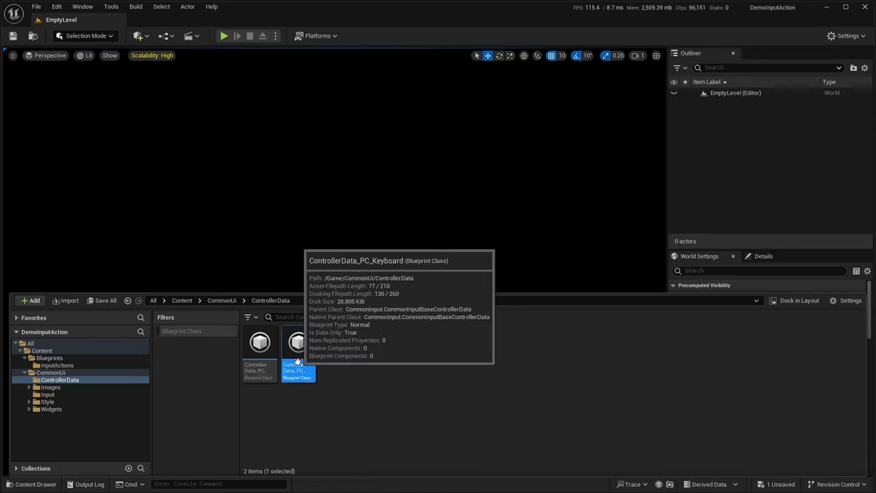
double_click(298, 361)
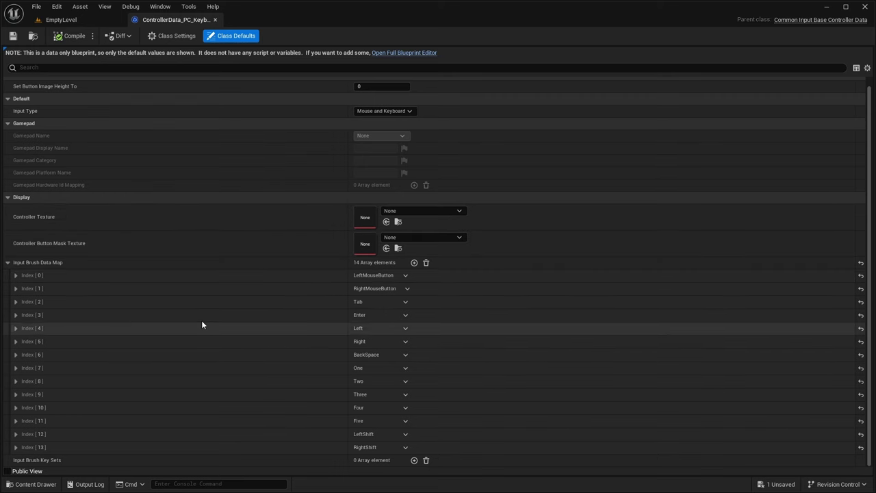
click(16, 275)
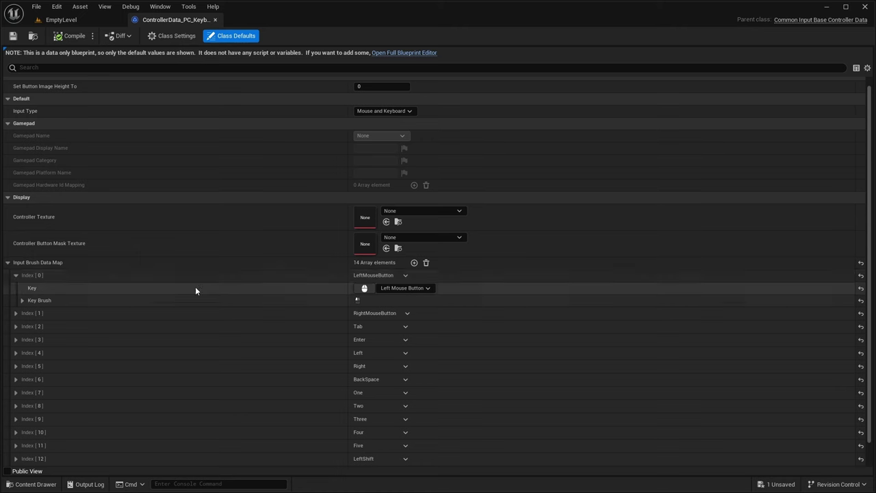
click(21, 300)
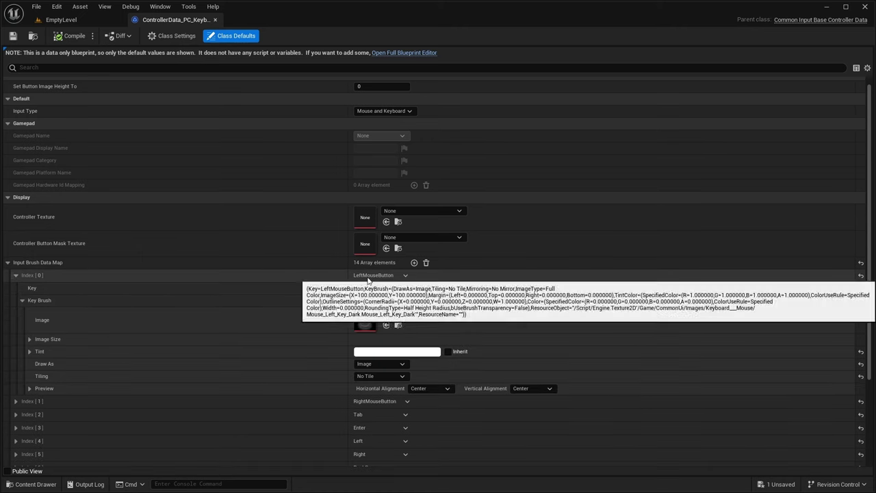
Step: Add a new entry to the Input Brush Data Map and assign the Q key to it
click(414, 262)
scroll(326, 301, down, 3)
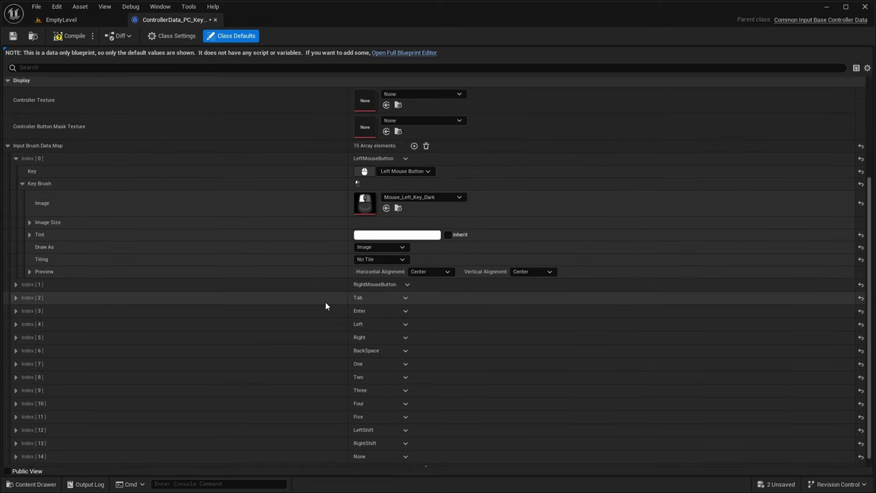
click(15, 448)
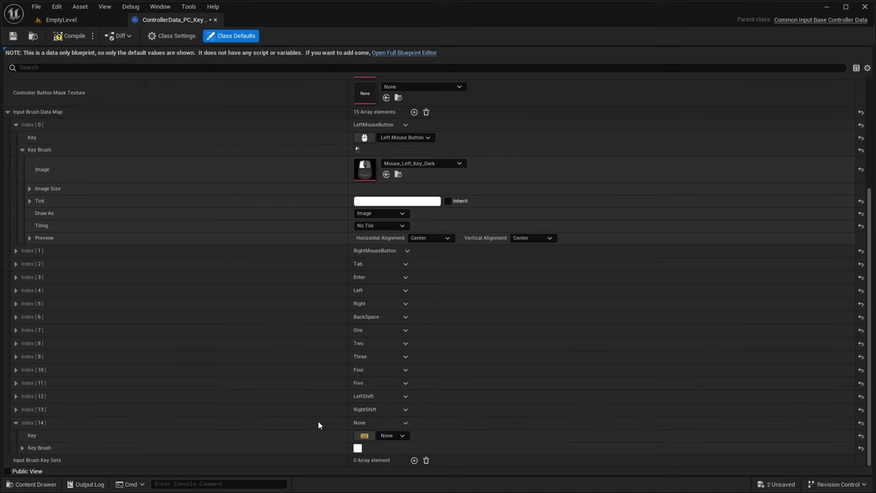
key(q)
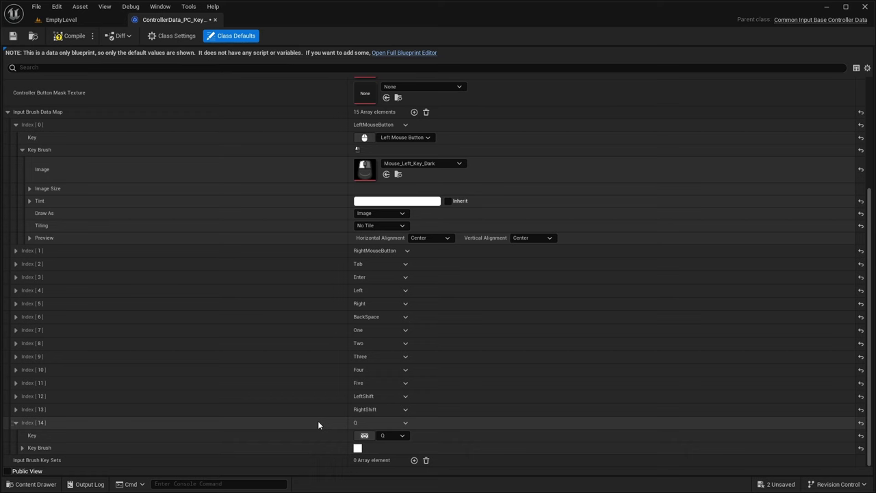
Step: Search for a "q" image for the new entry's key brush, and delete the Q entry from the map
click(22, 448)
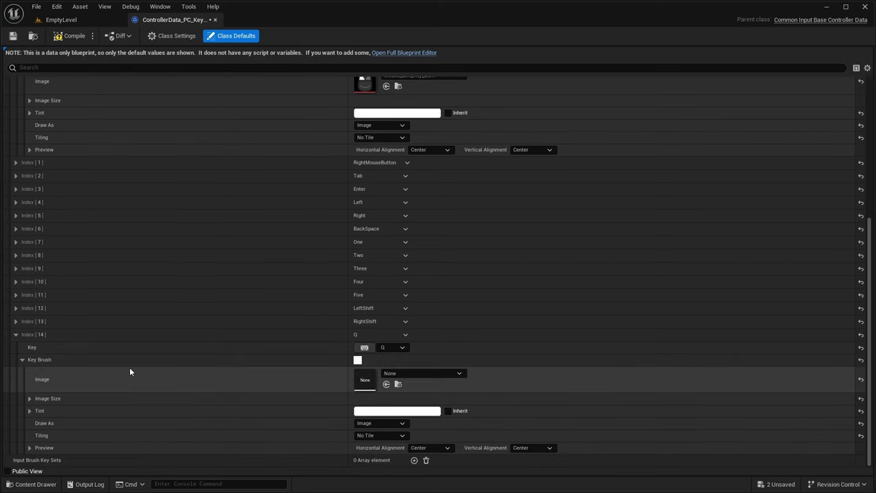
click(402, 373)
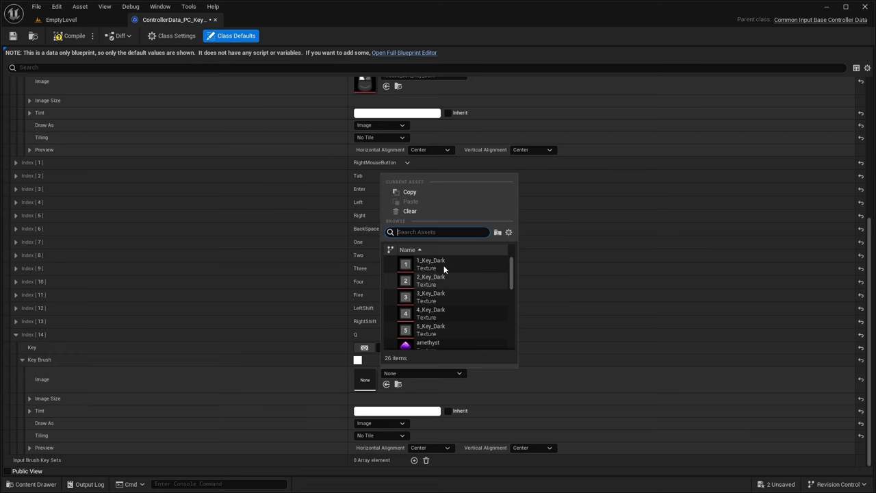
text(q)
key(BackSpace)
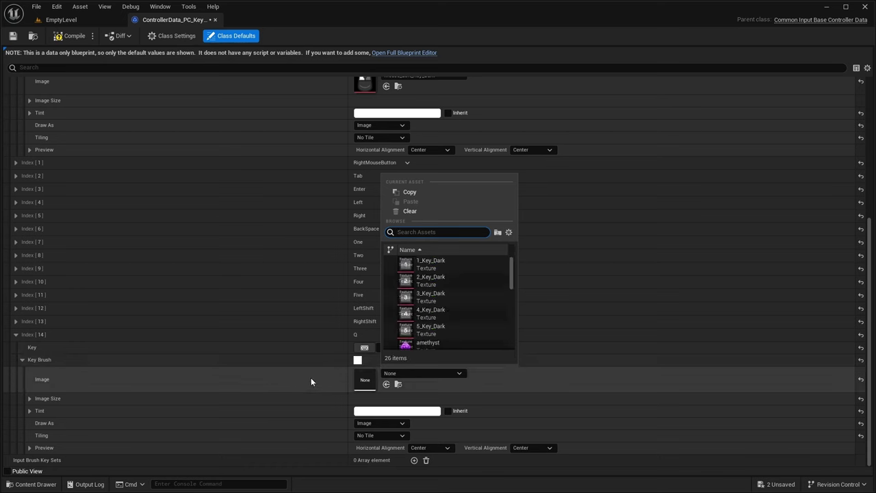
click(318, 378)
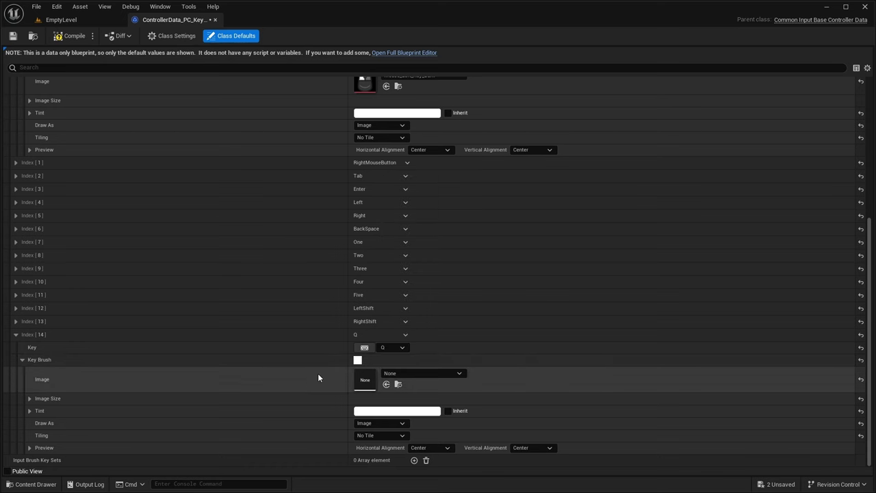
click(405, 335)
click(409, 358)
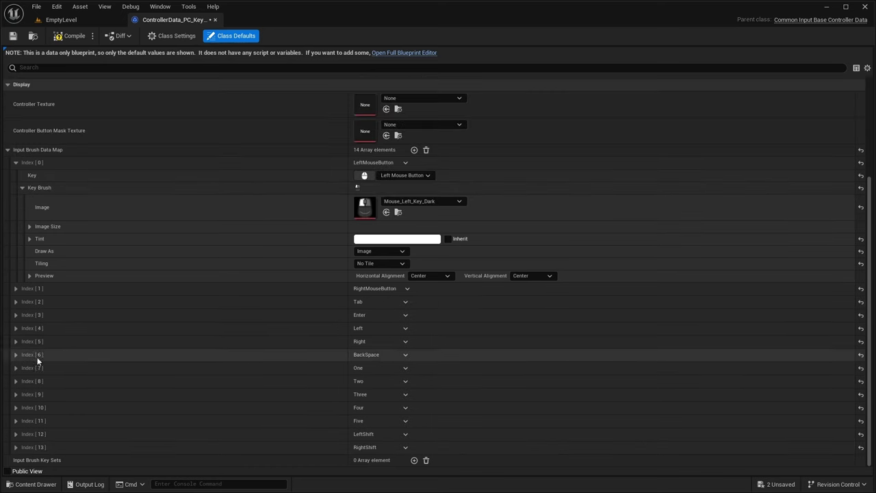
scroll(288, 339, up, 1)
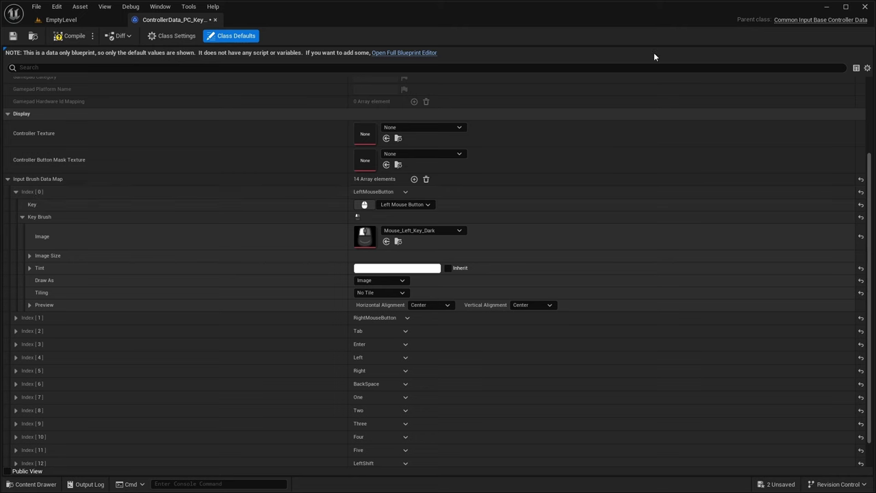
scroll(371, 139, up, 3)
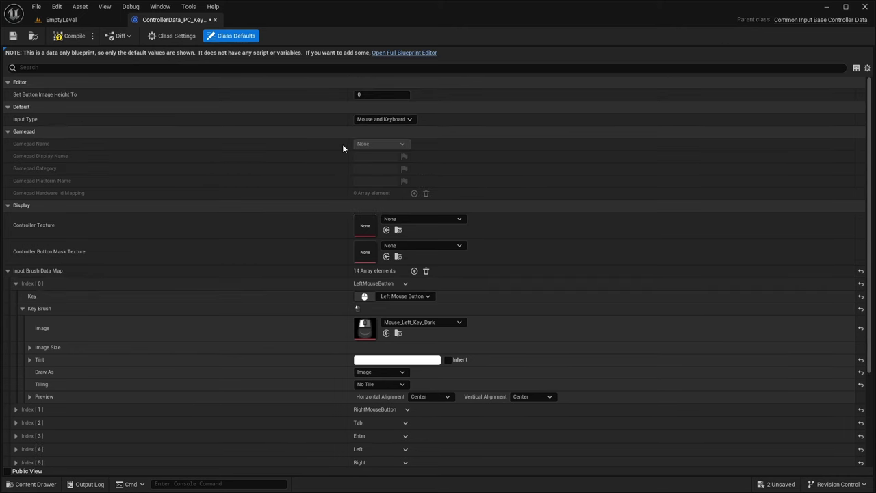
scroll(335, 151, down, 1)
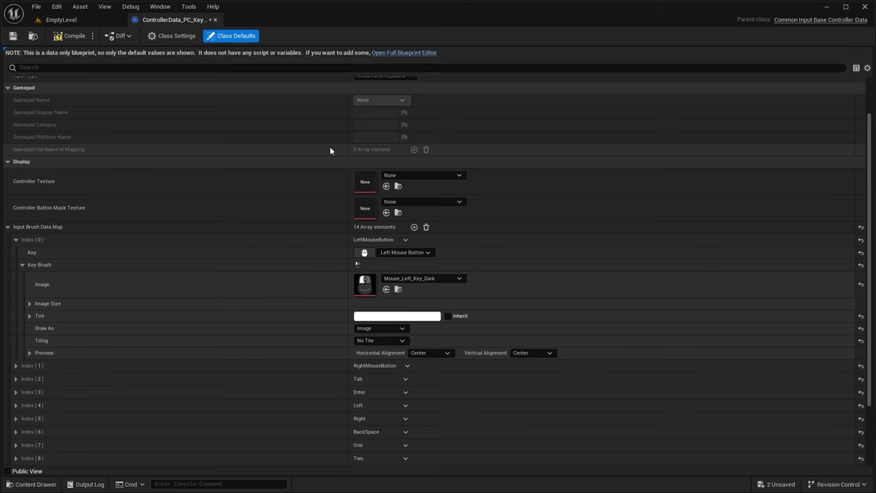
Step: Open ControllerData_PC_GamePad and expand the key brush of the Gamepad Face Button Right entry to inspect its image
click(31, 484)
double_click(262, 353)
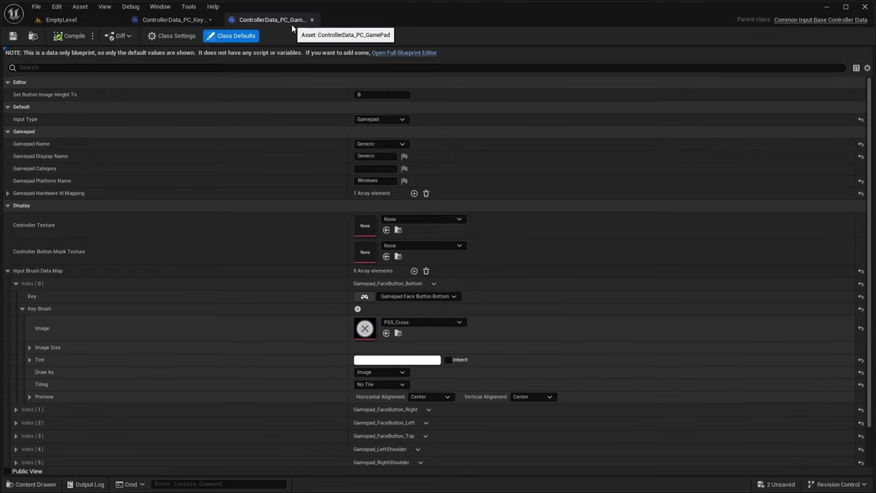
scroll(315, 206, down, 2)
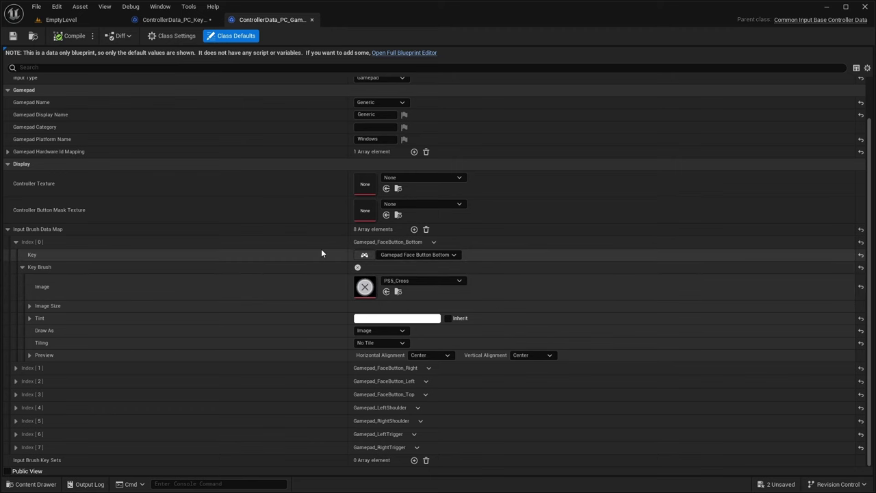
click(16, 367)
click(22, 393)
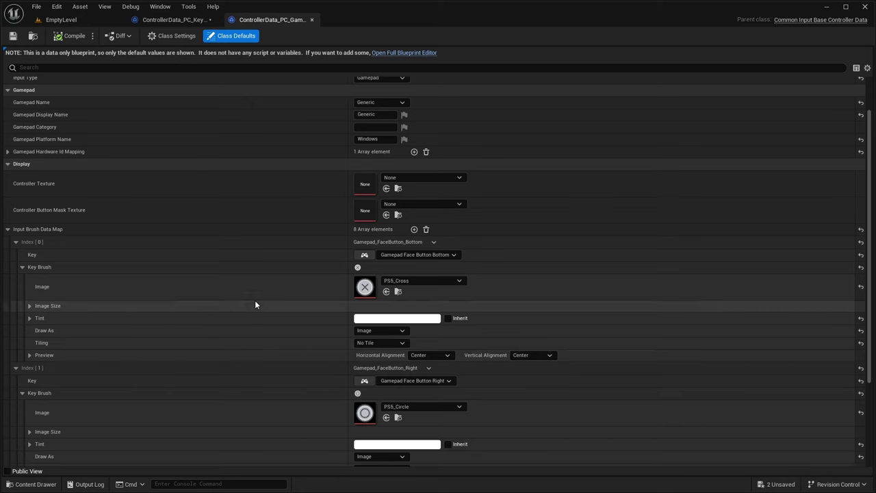
scroll(254, 300, down, 2)
scroll(240, 267, up, 1)
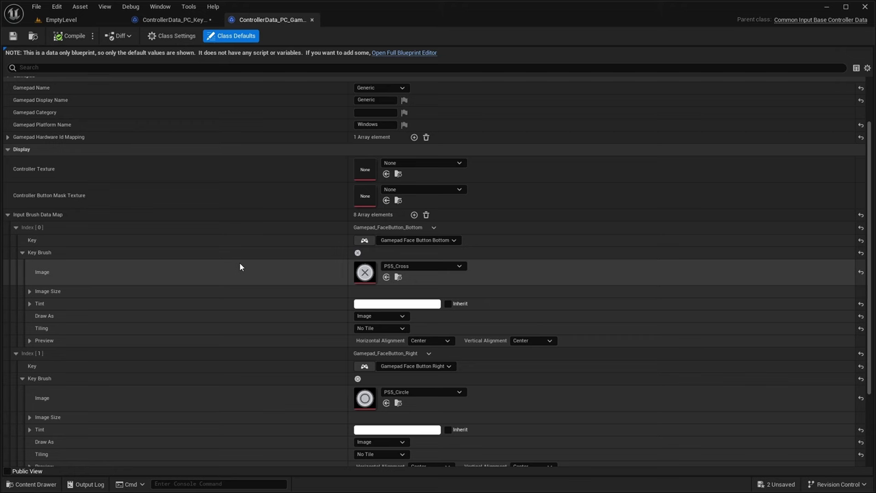
Step: Create a blueprint class with CommonInputBaseControllerData as its parent in the ControllerData folder, keeping the default name
click(31, 484)
right_click(330, 370)
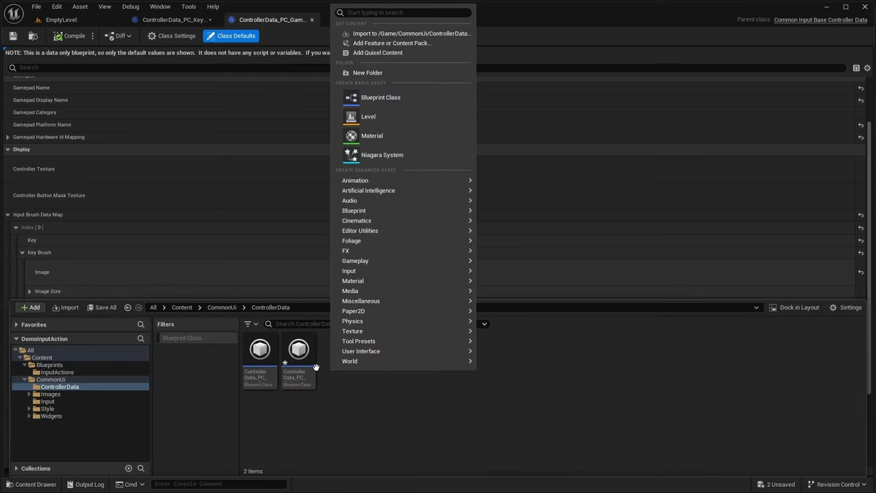
click(375, 98)
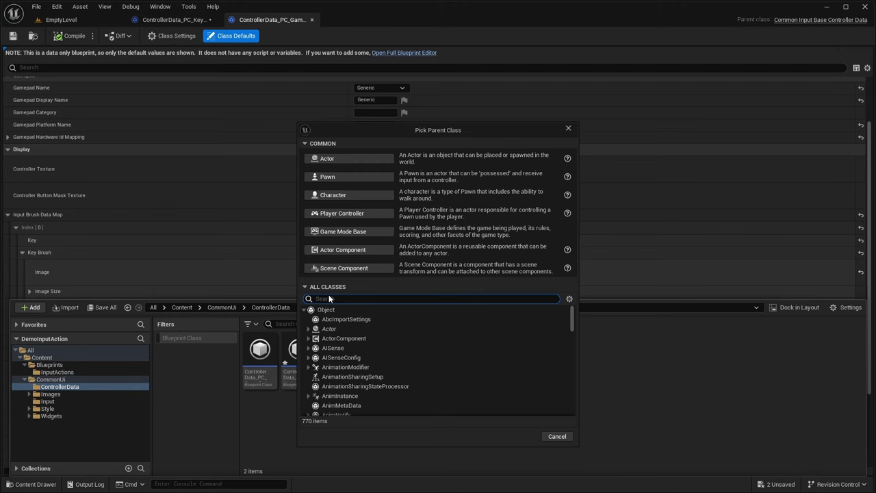
text(Controller Data)
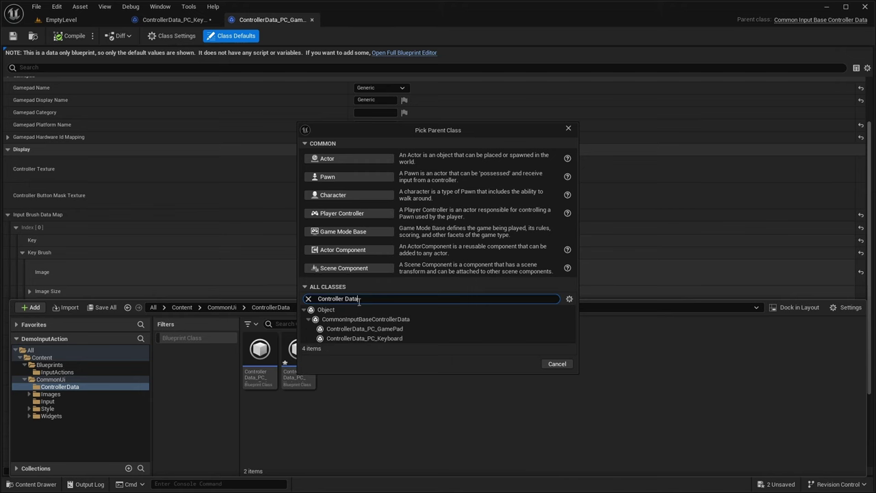
click(352, 321)
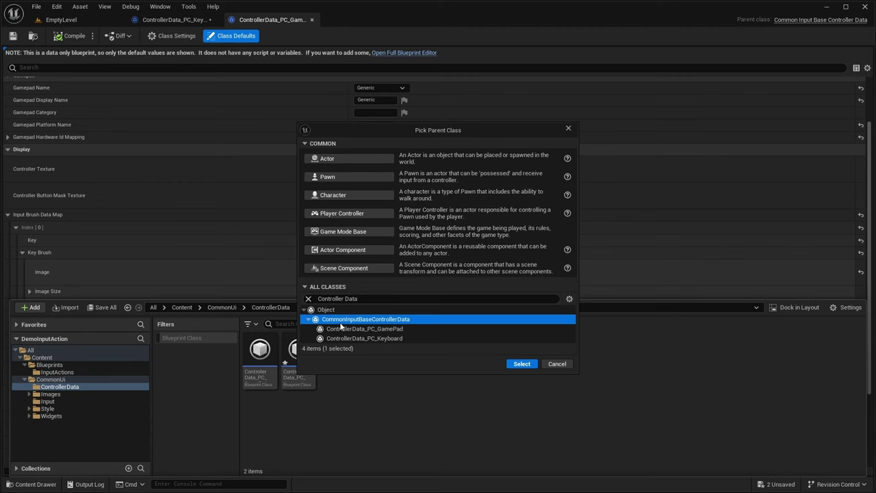
click(504, 363)
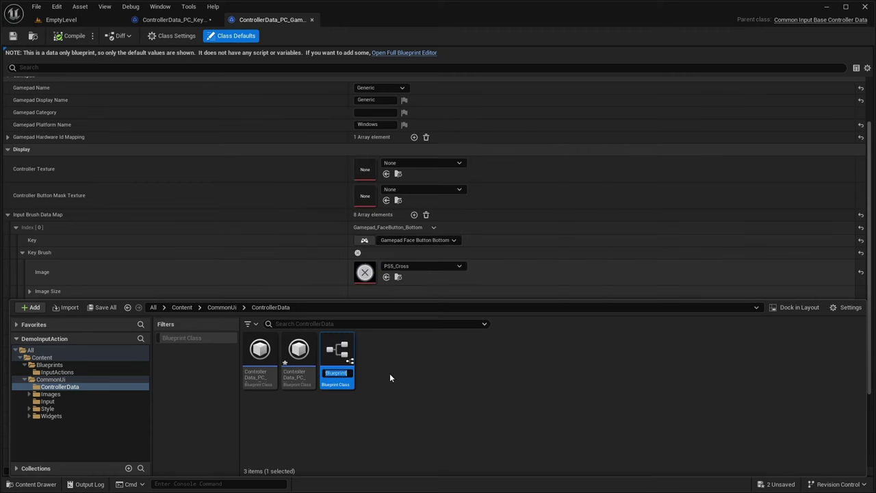
key(Return)
Step: Open the new controller data blueprint in its data-only view and set the Input Type to Gamepad
double_click(338, 349)
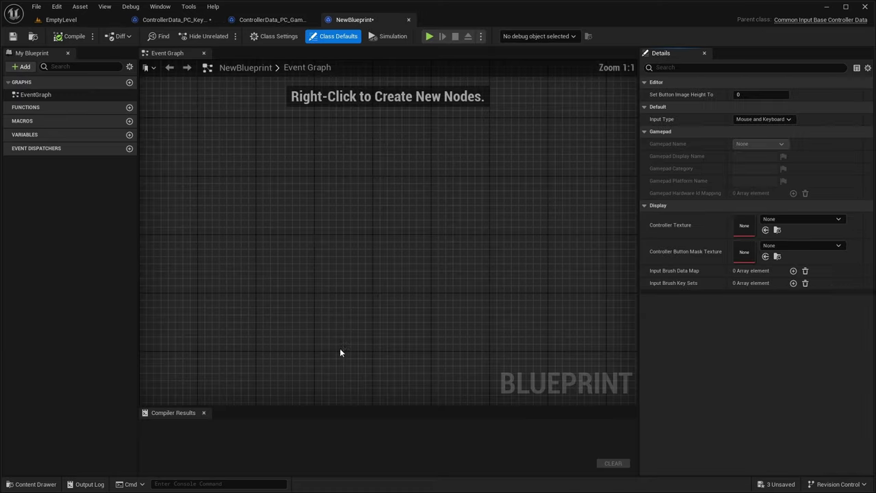
click(409, 20)
click(47, 482)
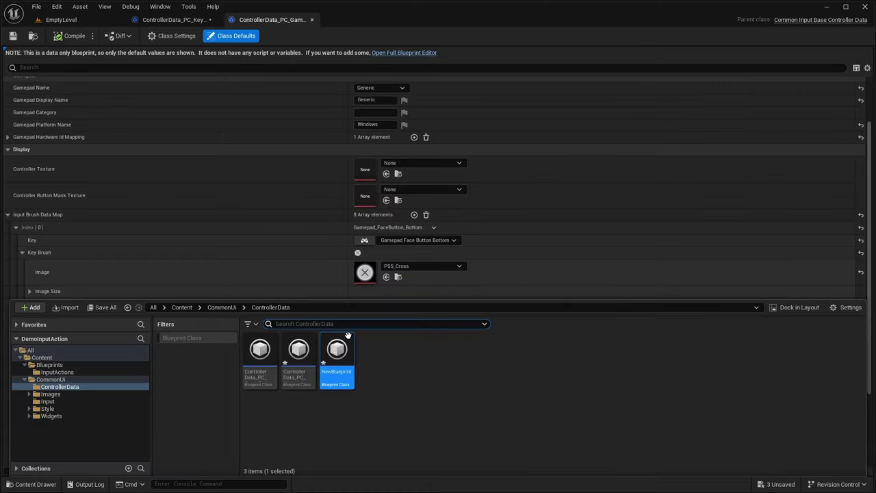
double_click(338, 352)
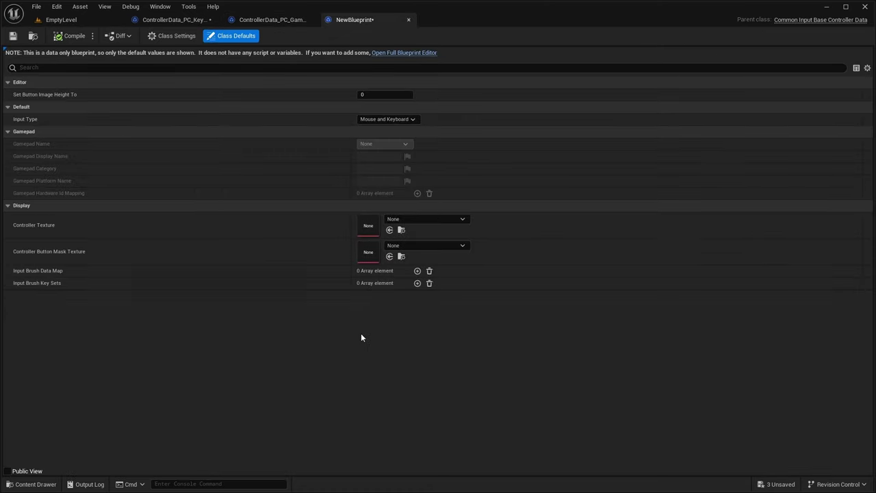
click(378, 120)
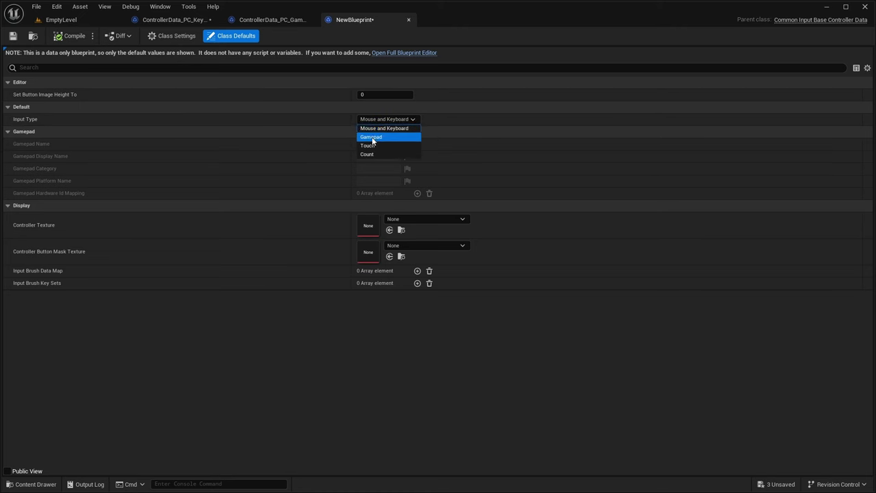
click(373, 137)
Step: Set the Gamepad Name to Generic, the Gamepad Platform Name to Windows and the Gamepad Display Name to Generic
click(378, 145)
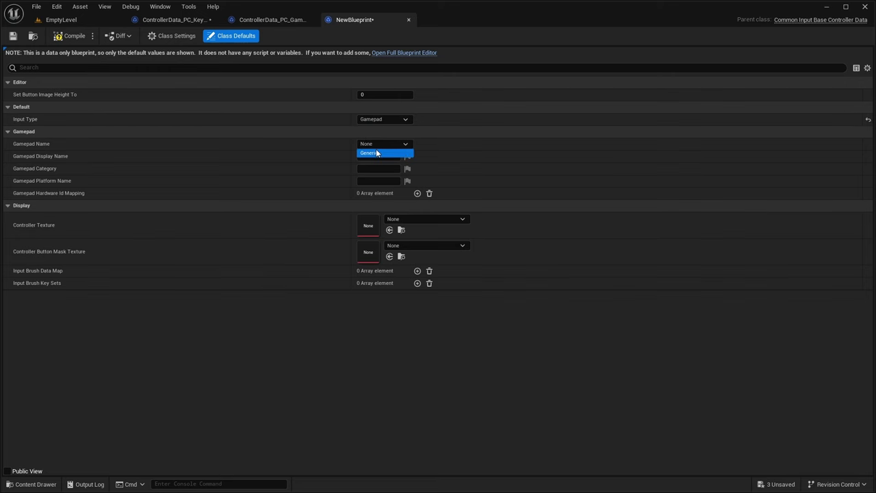
click(49, 141)
click(383, 143)
click(369, 154)
click(373, 181)
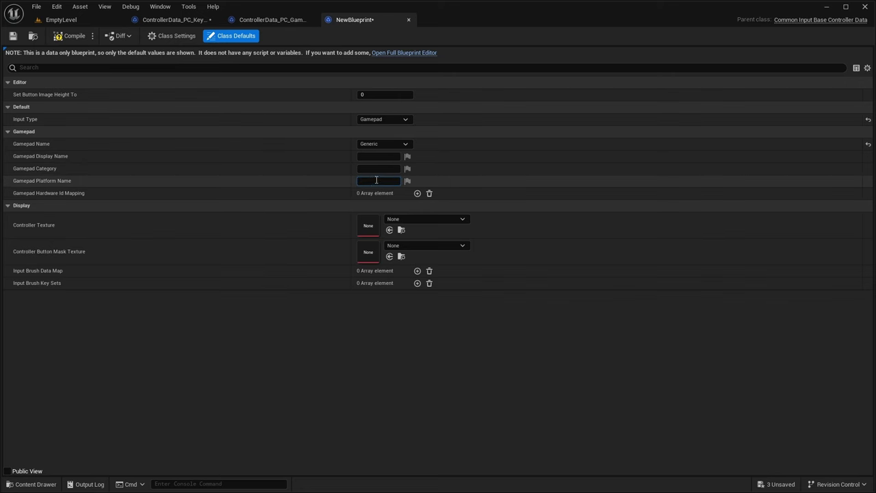
text(Windows)
click(367, 156)
text(Generic)
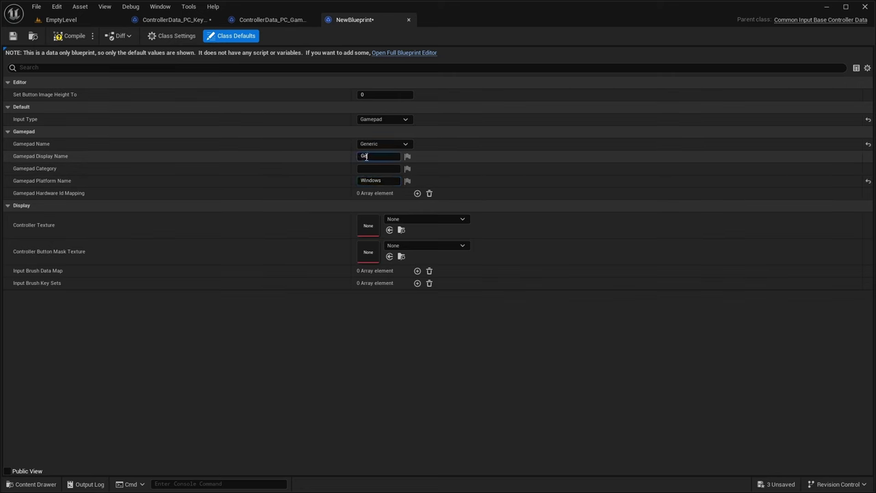
click(252, 345)
Step: Add an entry to the new blueprint's Input Brush Data Map, expand its key brush, and close the blueprint
click(417, 271)
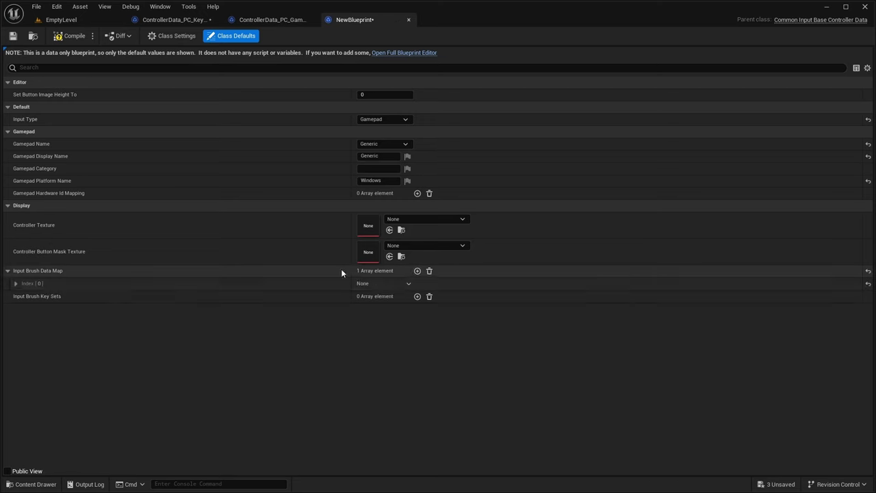
click(15, 283)
click(22, 309)
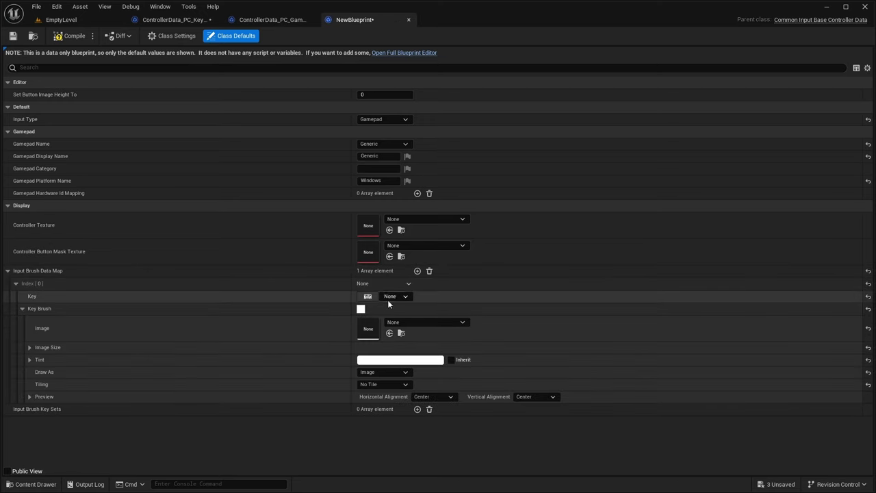
click(409, 20)
Step: Delete the newly created blueprint from the ControllerData folder
click(27, 485)
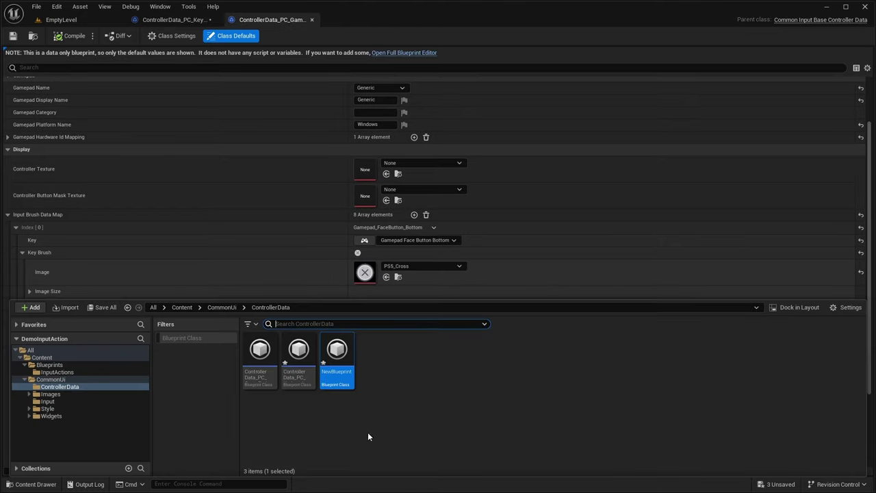
key(Delete)
click(344, 387)
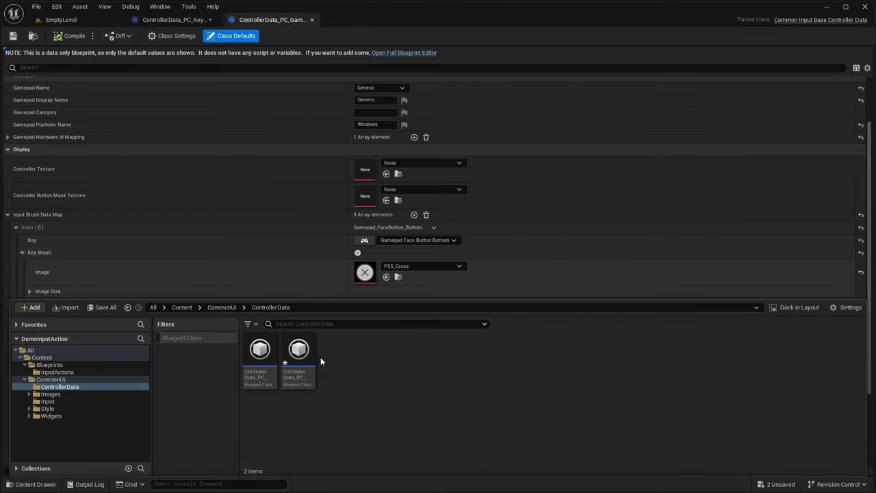
Step: View the textures in the Switcher_Images folder under the CommonUi Images folder
click(58, 395)
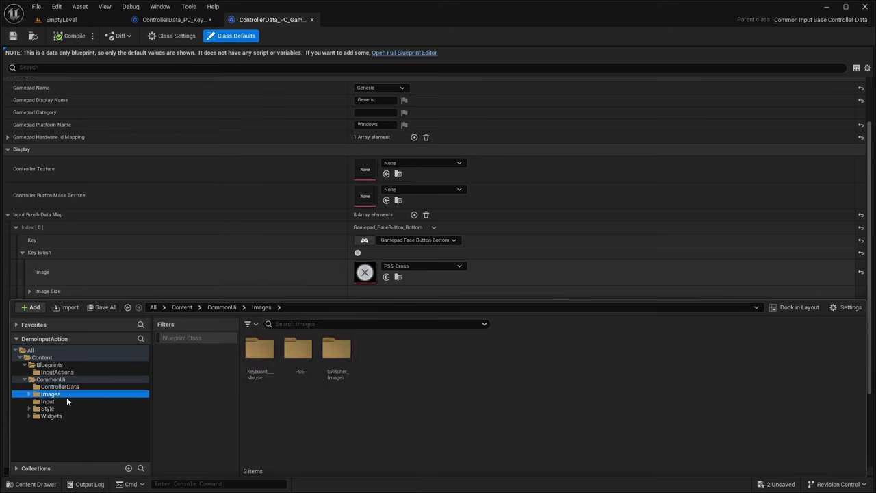
double_click(336, 363)
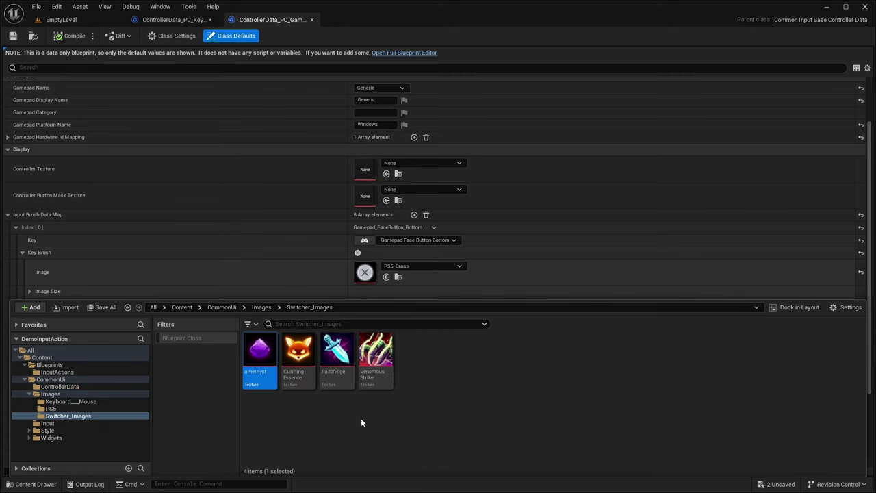
click(360, 420)
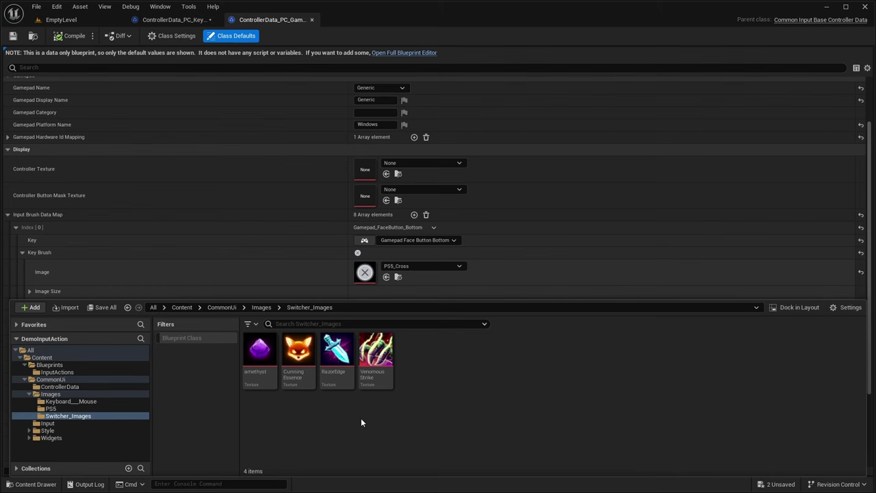
Step: Open the TS_Base text style from the CommonUi Style folder and view the fonts offered for its Font Family
click(43, 432)
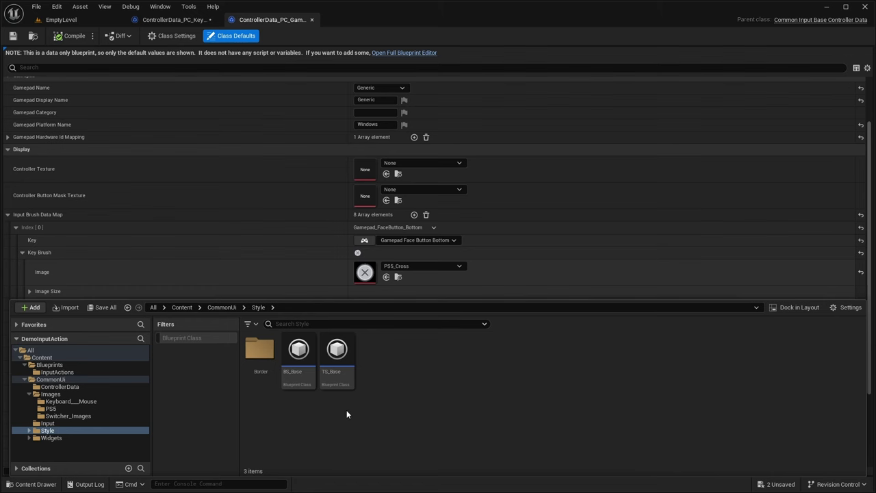
mouse_move(302, 361)
double_click(336, 356)
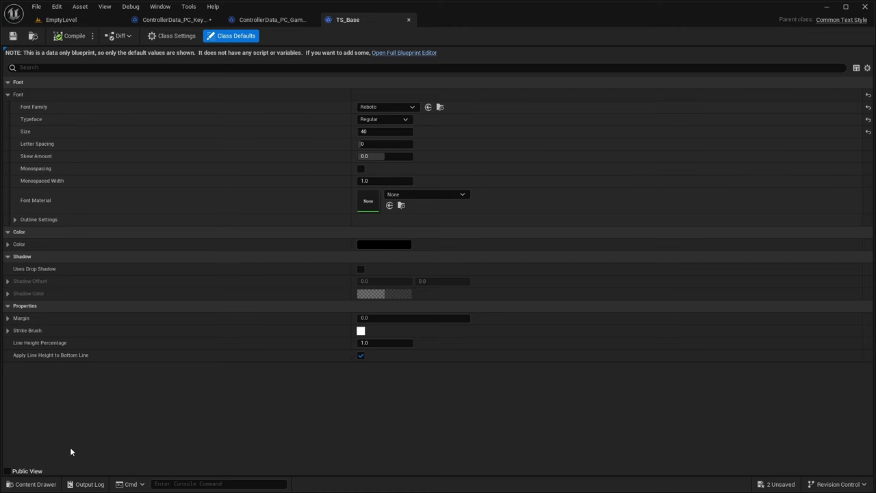
click(28, 484)
click(384, 107)
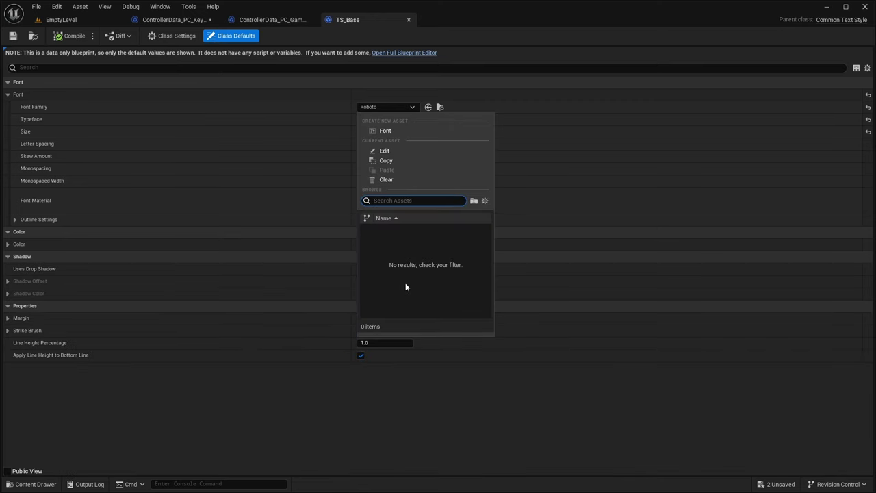
Step: Enable Show Engine Content for the content browser and view the engine fonts offered for TS_Base's Font Family
click(28, 484)
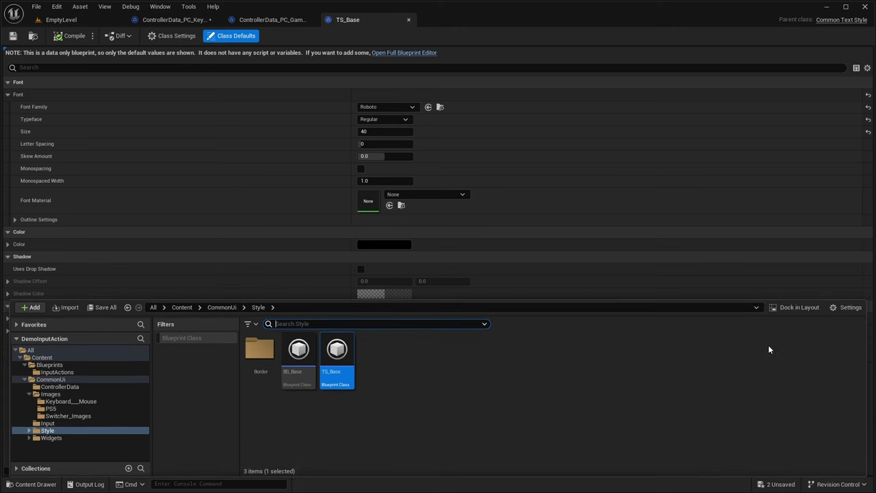
click(849, 308)
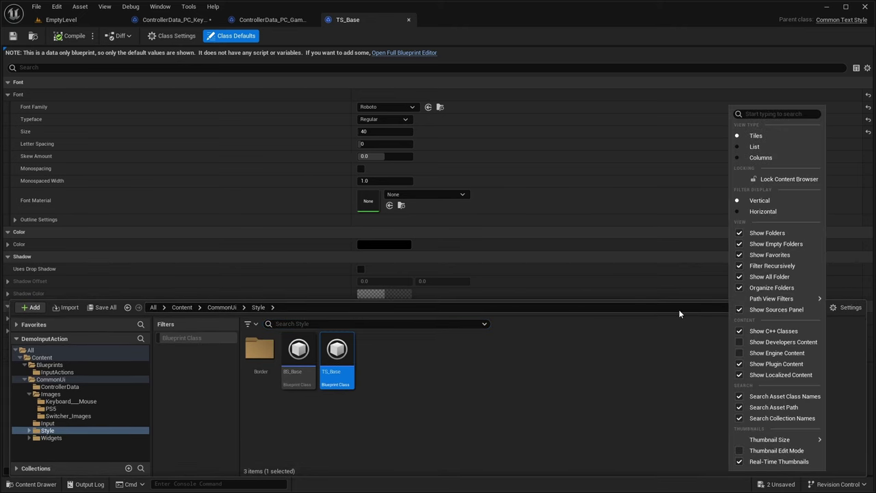
click(739, 353)
click(473, 354)
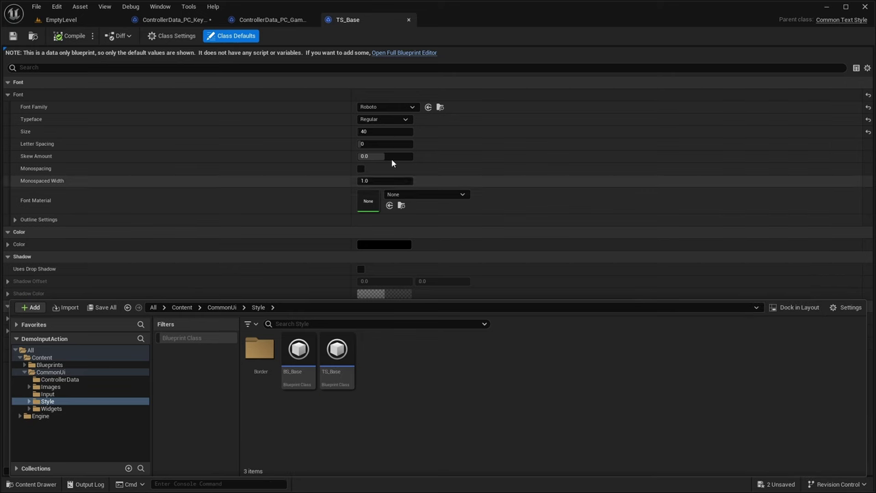
click(387, 108)
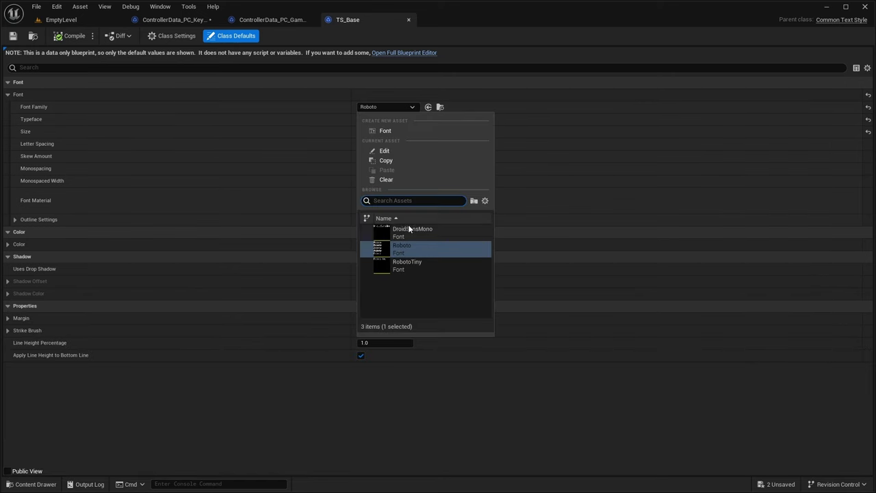
click(276, 410)
Step: Disable Show Engine Content for the content browser
click(34, 484)
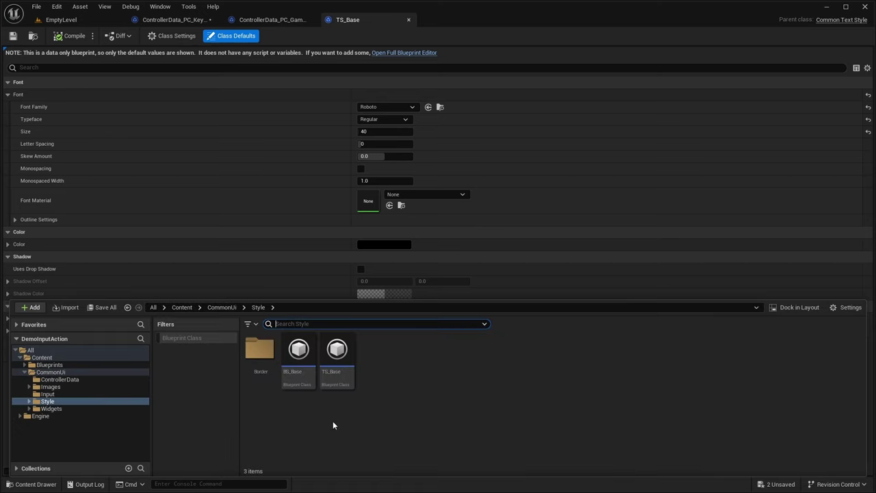
click(848, 307)
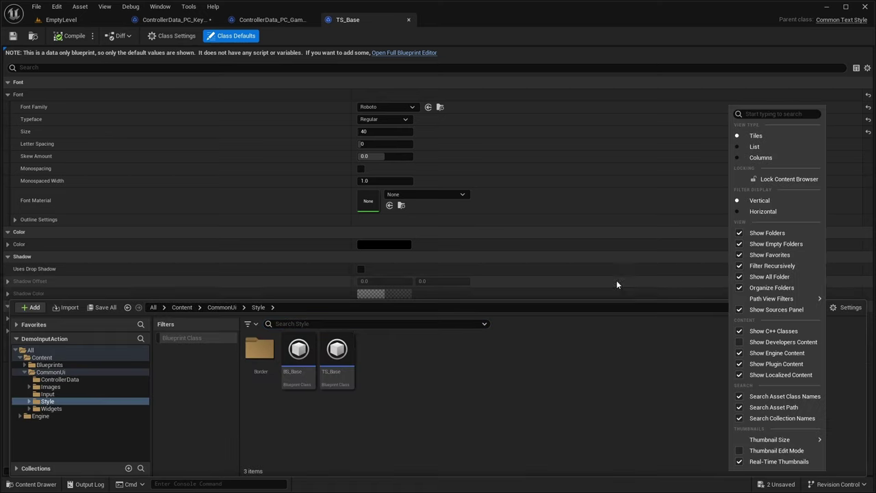
click(741, 353)
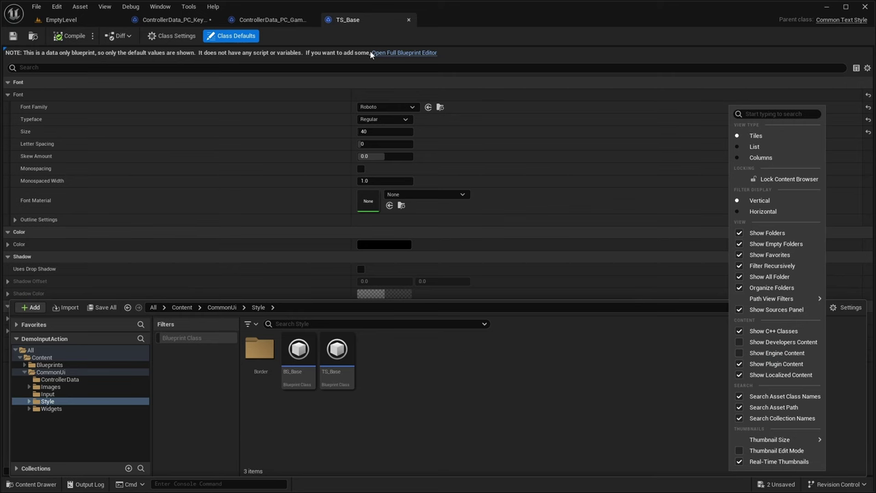
Step: Open the BS_Base button style, close TS_Base, and review the button's text styles and Normal state brushes
double_click(297, 351)
click(409, 20)
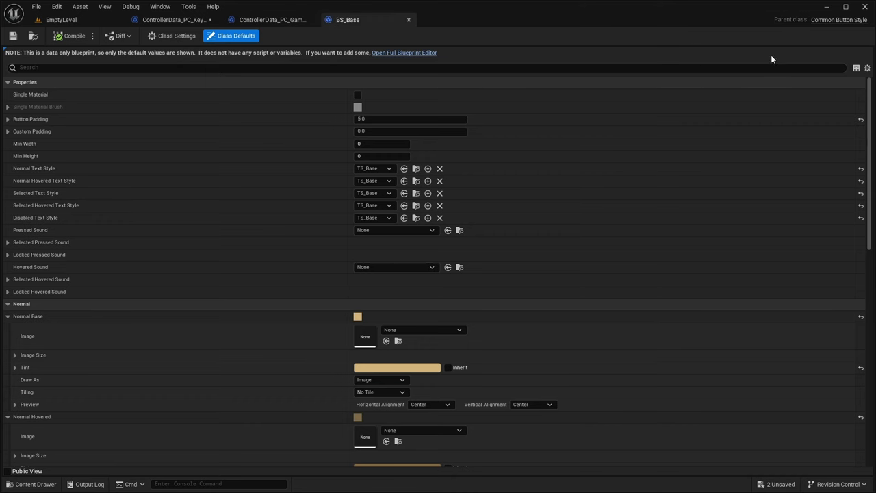
scroll(402, 145, down, 5)
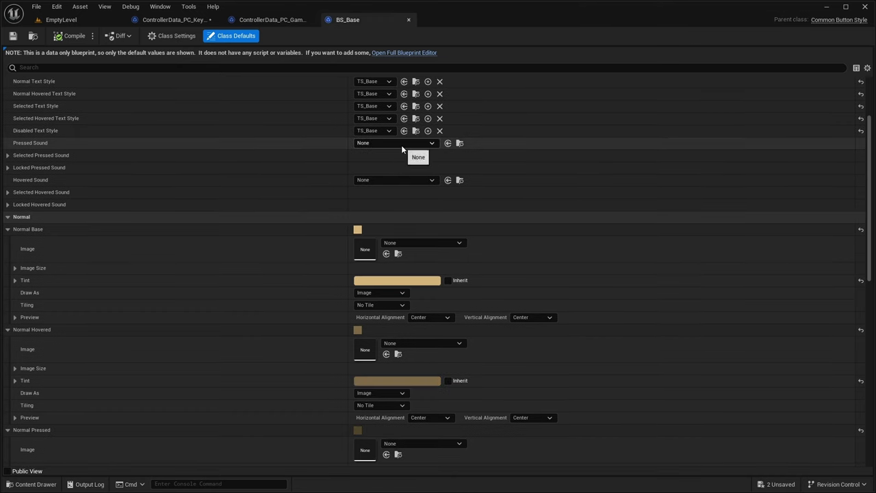
Step: Inspect the tint colors of BS_Base's Normal Base, Normal Hovered and Normal Pressed brushes without changing them
scroll(209, 206, up, 2)
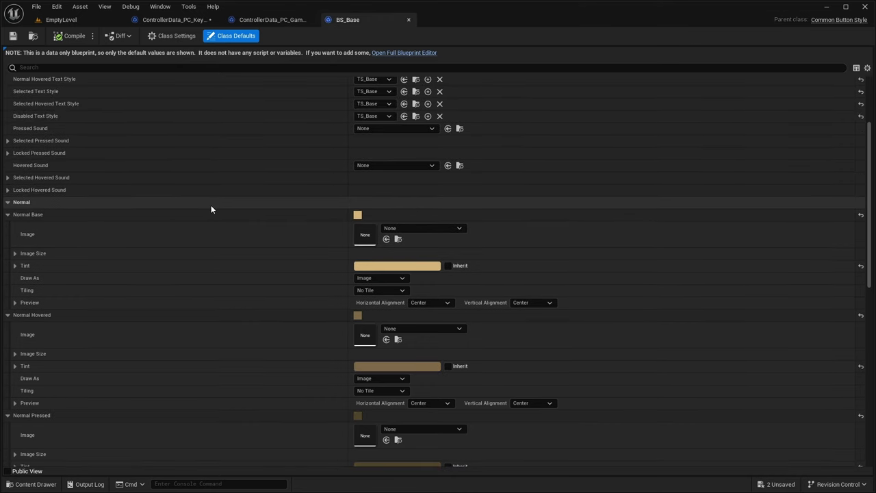
scroll(214, 207, down, 2)
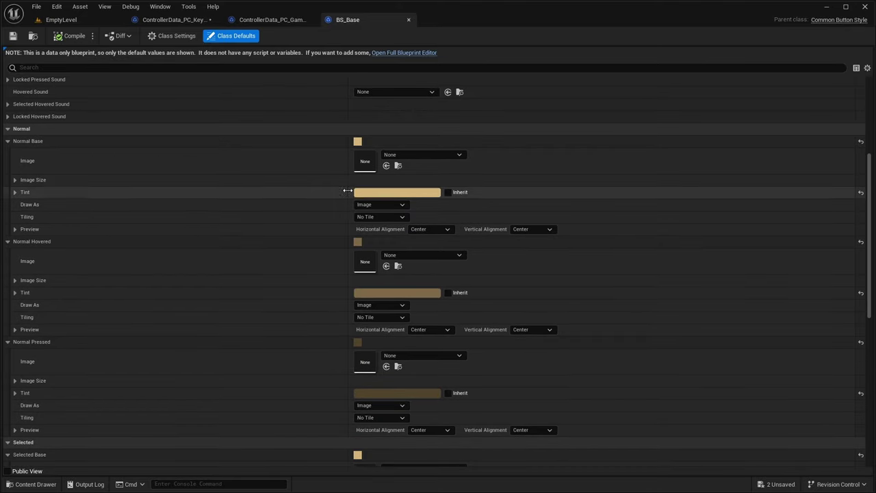
scroll(359, 195, down, 3)
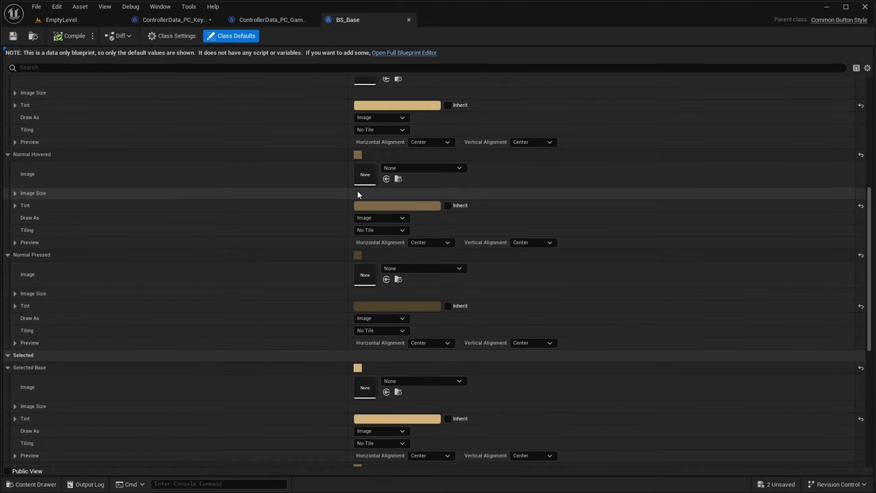
scroll(358, 195, up, 1)
click(372, 137)
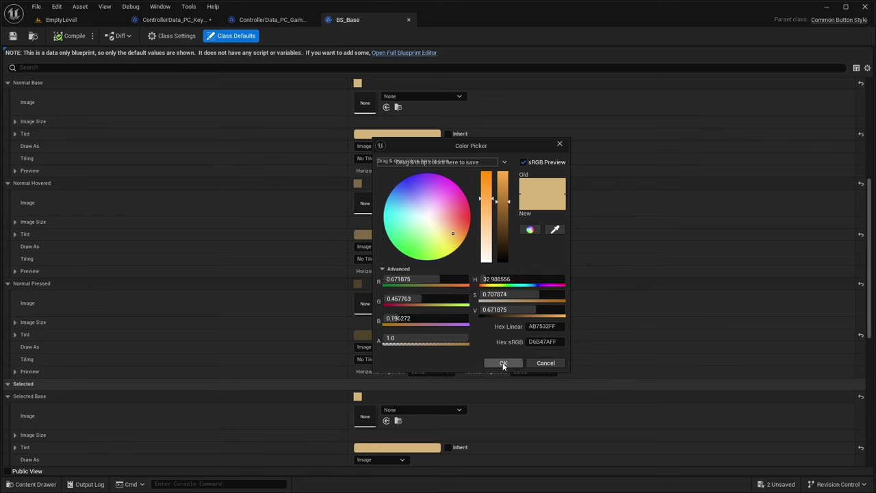
click(538, 364)
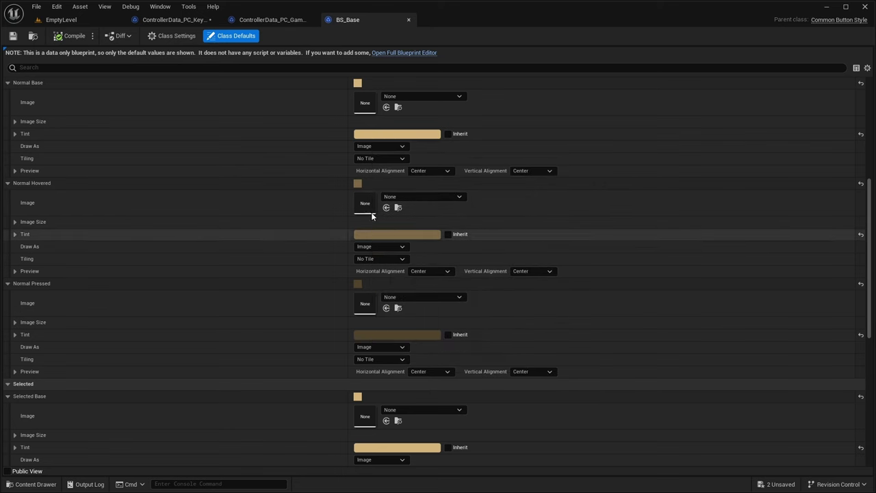
click(379, 236)
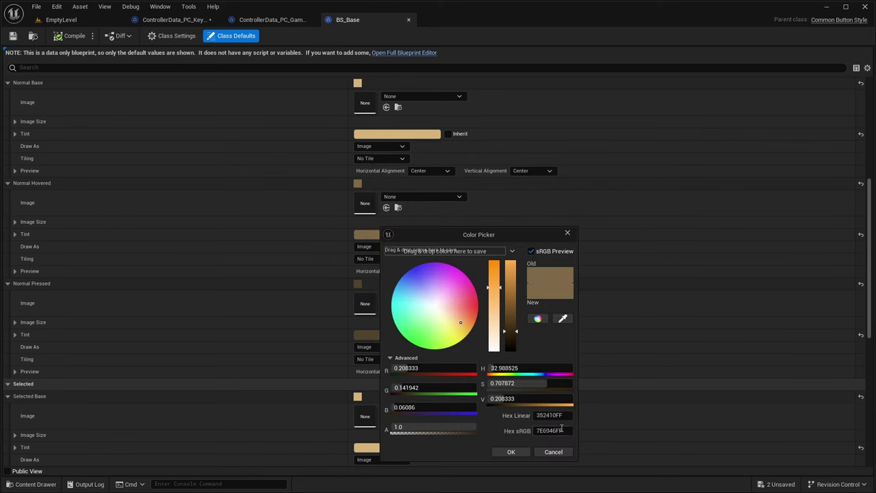
click(553, 453)
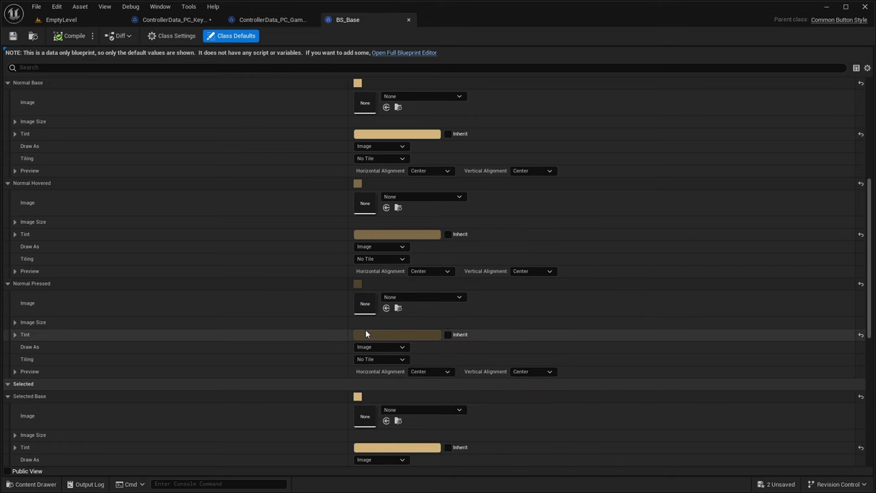
click(370, 334)
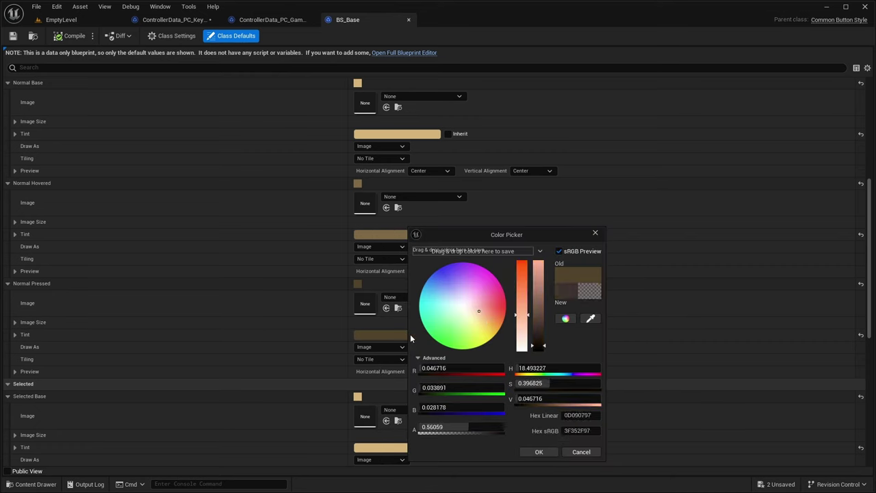
click(579, 452)
Step: Collapse the three Selected brushes, inspect the Disabled brush's tint color, and close the BS_Base button style
scroll(345, 262, down, 5)
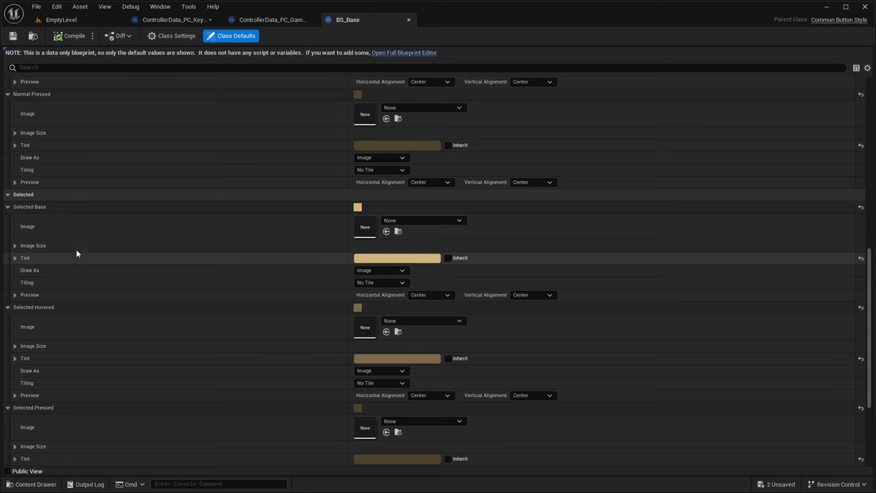
click(7, 206)
click(7, 233)
click(7, 259)
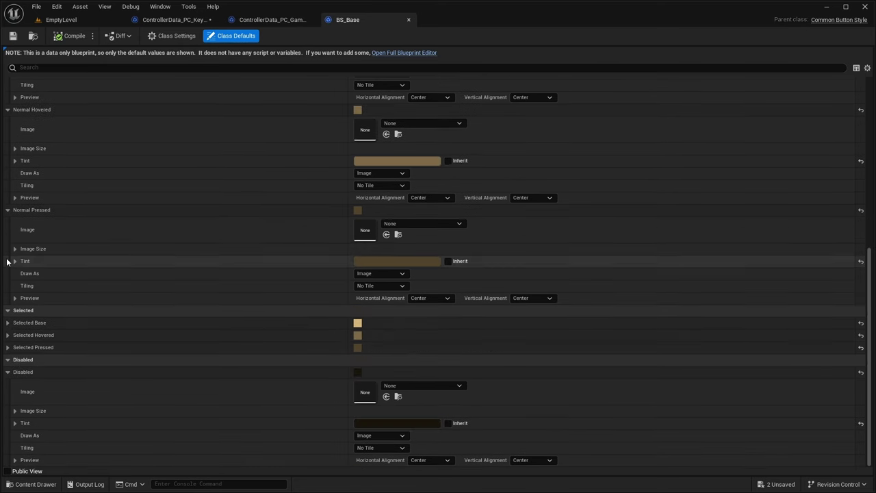
click(368, 424)
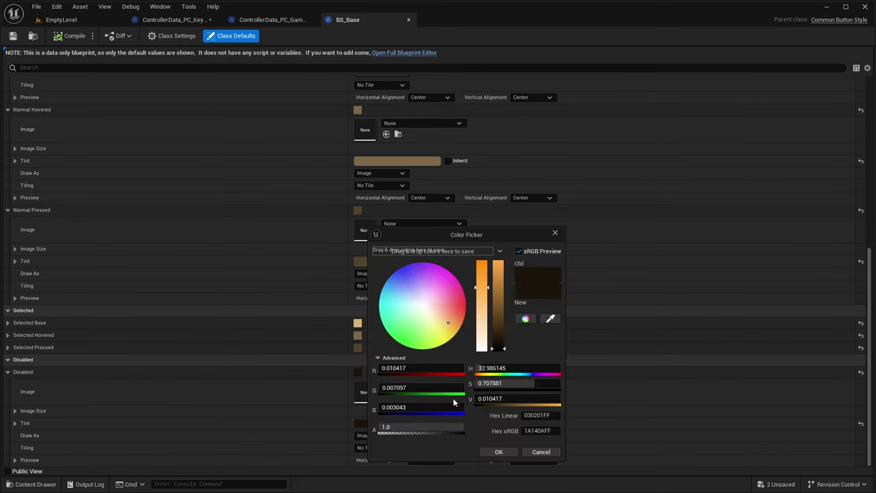
click(537, 452)
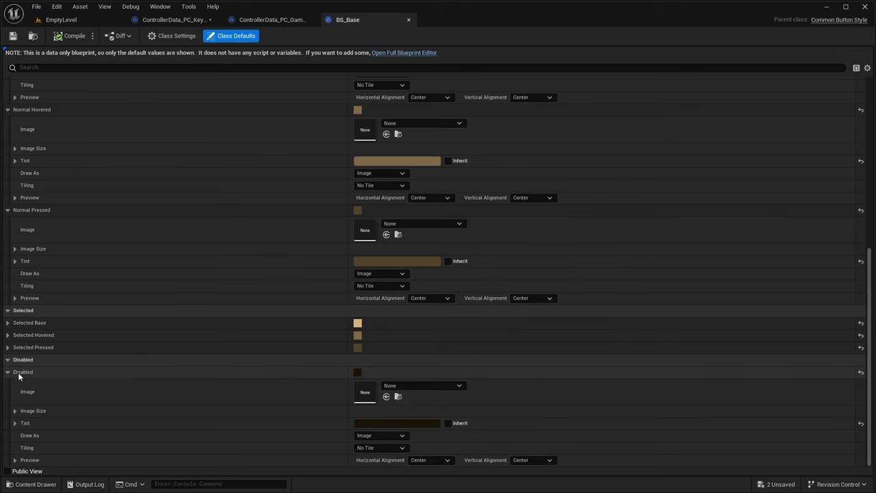
scroll(24, 368, up, 10)
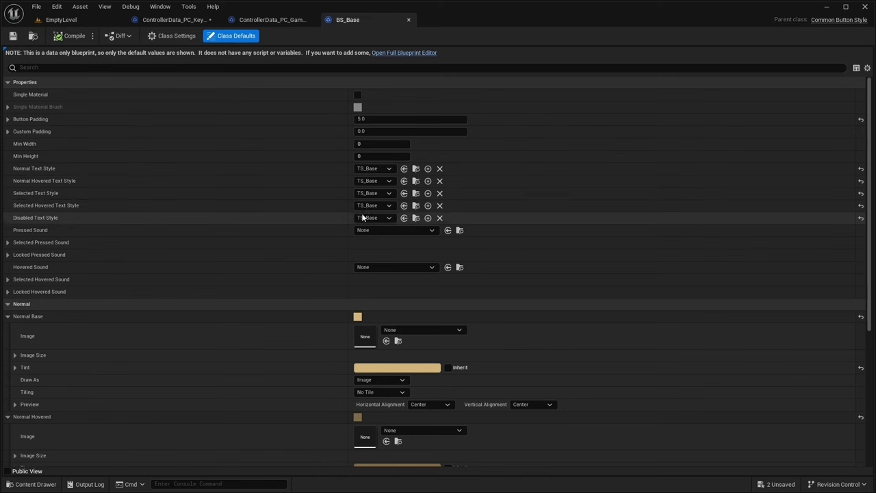
click(409, 21)
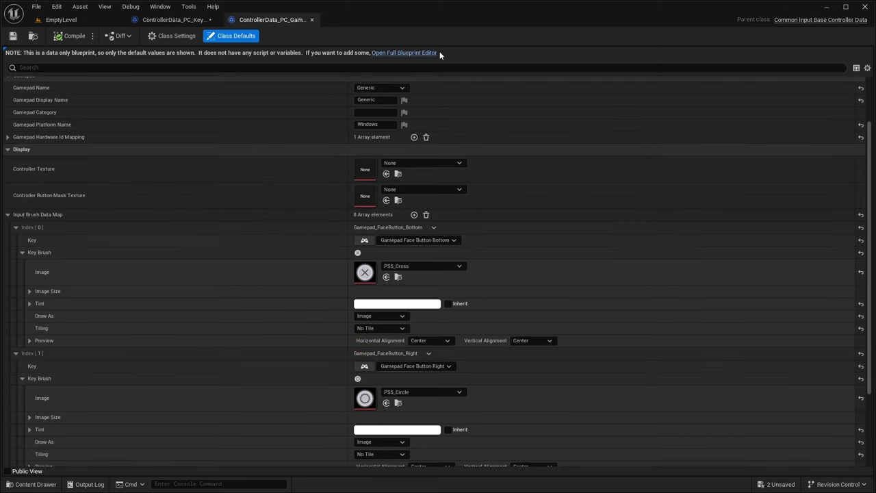
Step: Open the BorderStyle_Base, BorderStyle_Popup and BorderStyle_Print assets from the Style folder's Border subfolder
click(31, 484)
click(260, 350)
double_click(260, 351)
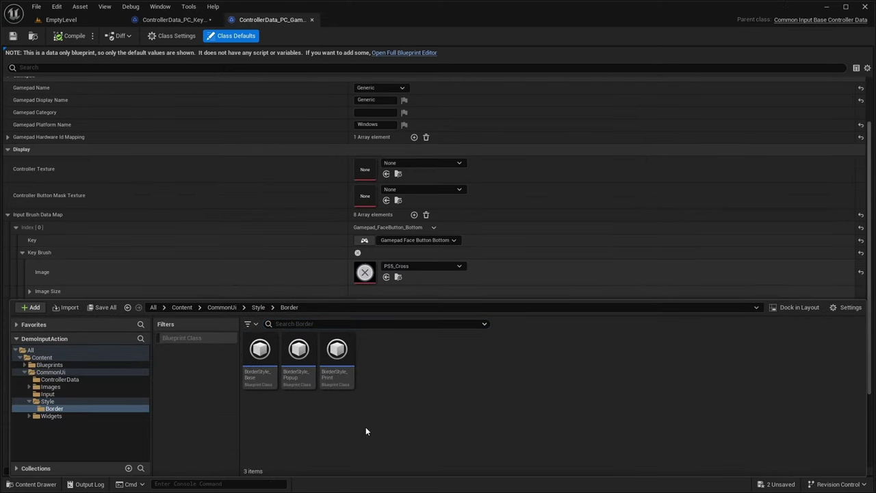
double_click(260, 352)
key(ctrl+space)
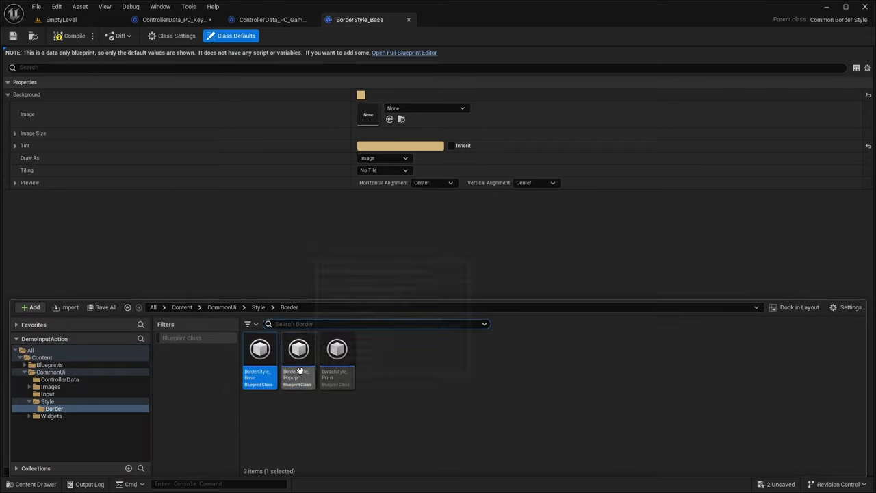
click(308, 368)
double_click(308, 368)
double_click(336, 353)
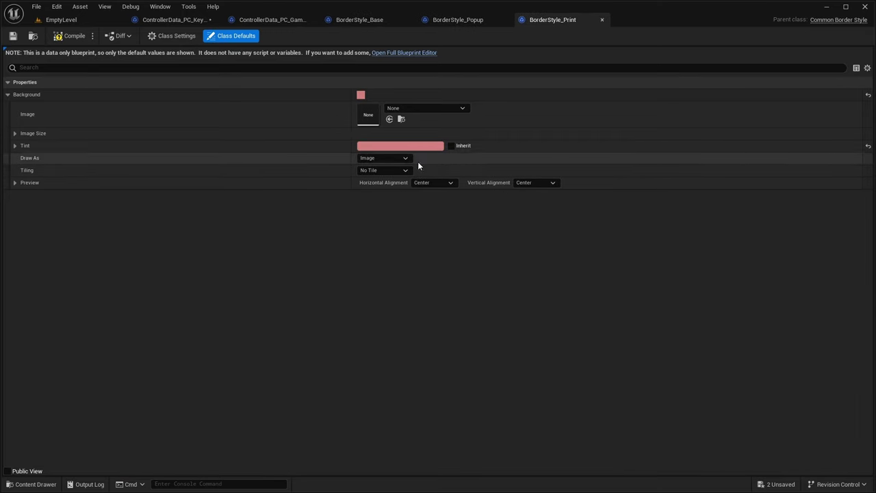
Step: Inspect the background tint colors of BorderStyle_Base, BorderStyle_Popup and BorderStyle_Print without changing them
click(369, 21)
click(373, 147)
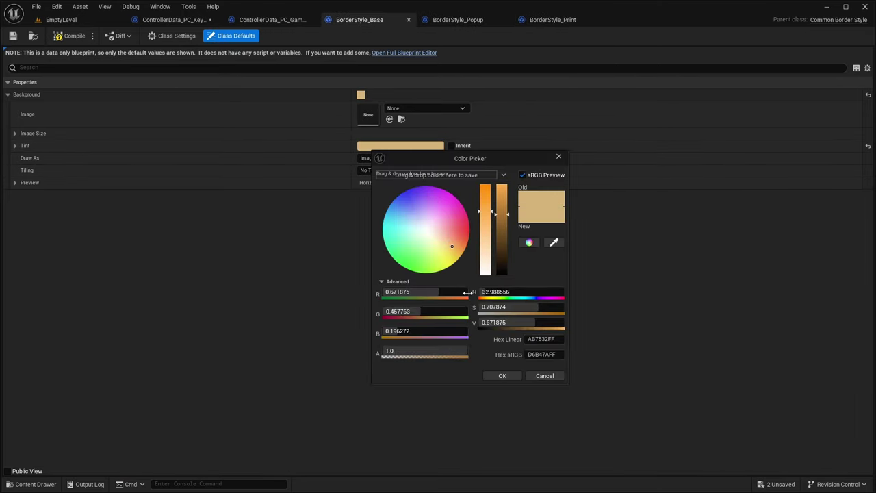
click(545, 376)
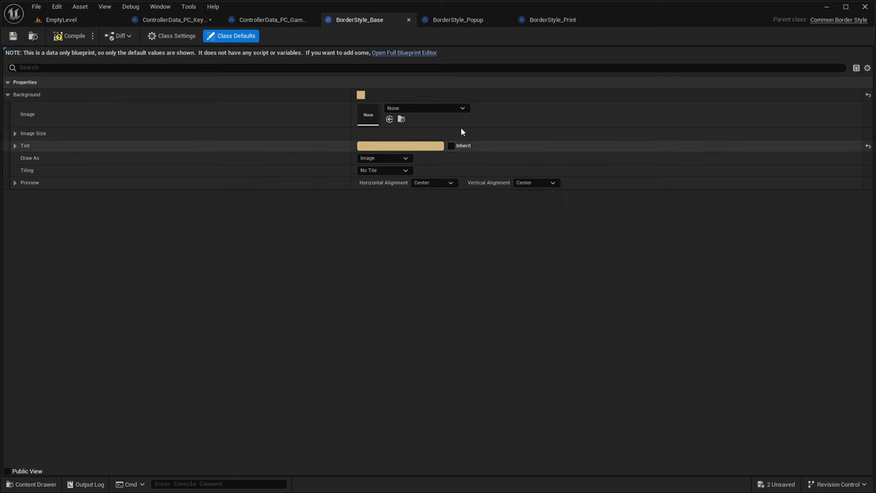
click(448, 19)
click(389, 145)
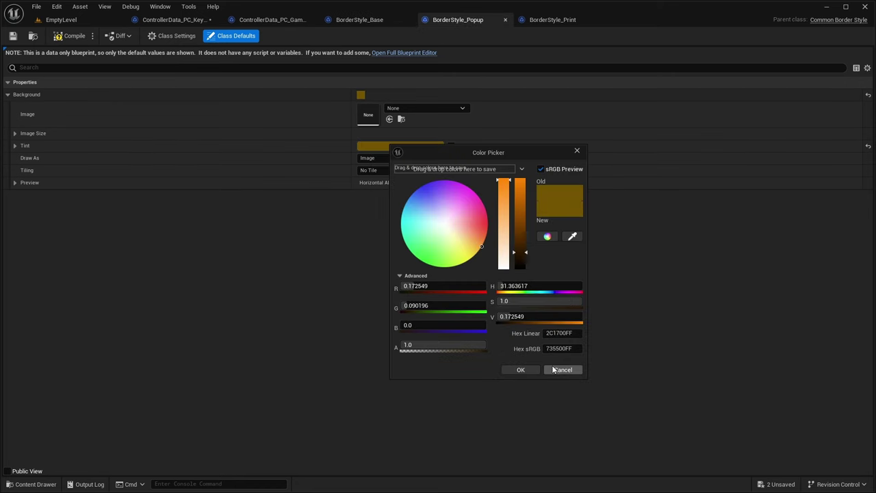
click(563, 370)
click(533, 25)
click(406, 146)
click(578, 373)
Step: Close the three border style assets and both controller data assets to return to EmptyLevel
click(409, 20)
click(409, 20)
click(409, 20)
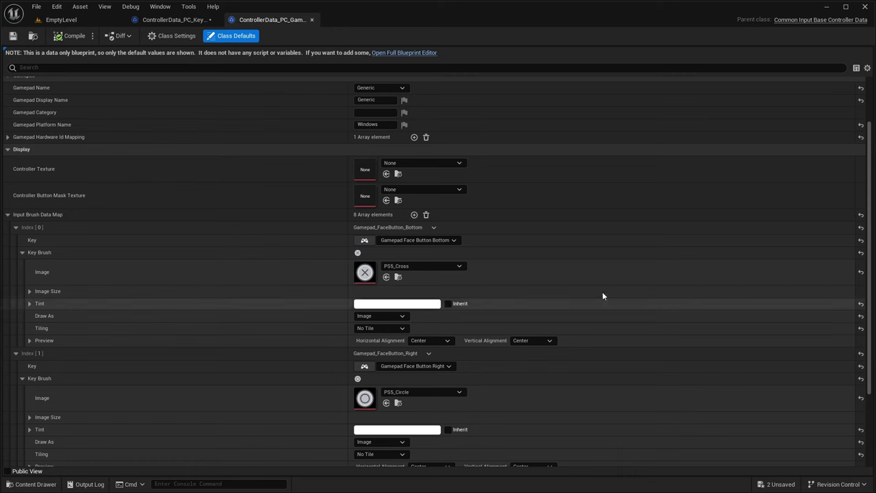
click(216, 19)
click(216, 19)
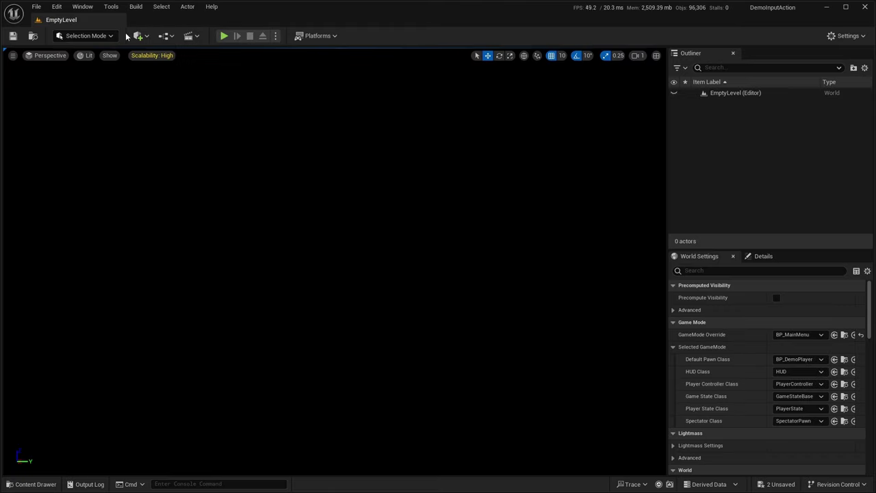
Step: Open the Input folder inside CommonUi in the content browser
click(35, 484)
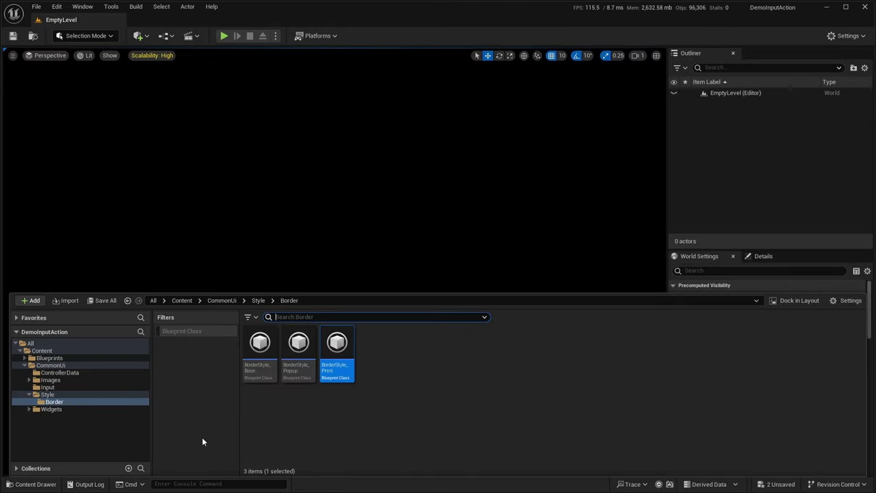
click(52, 367)
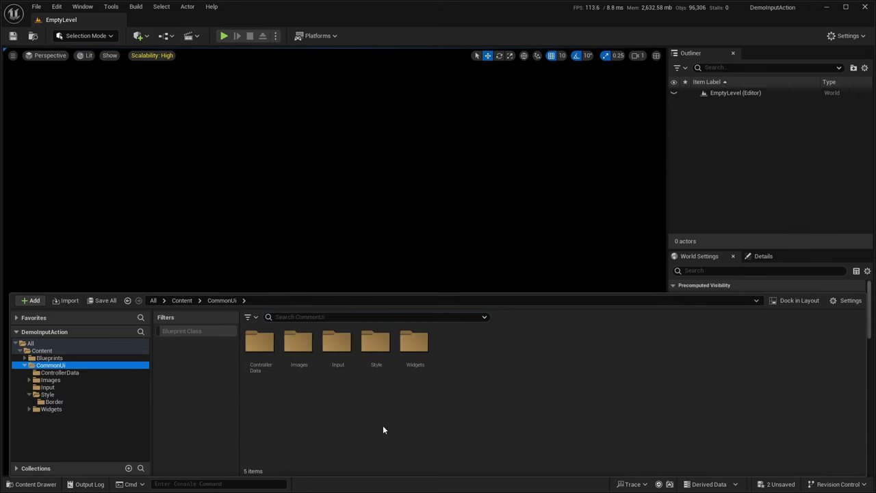
double_click(336, 353)
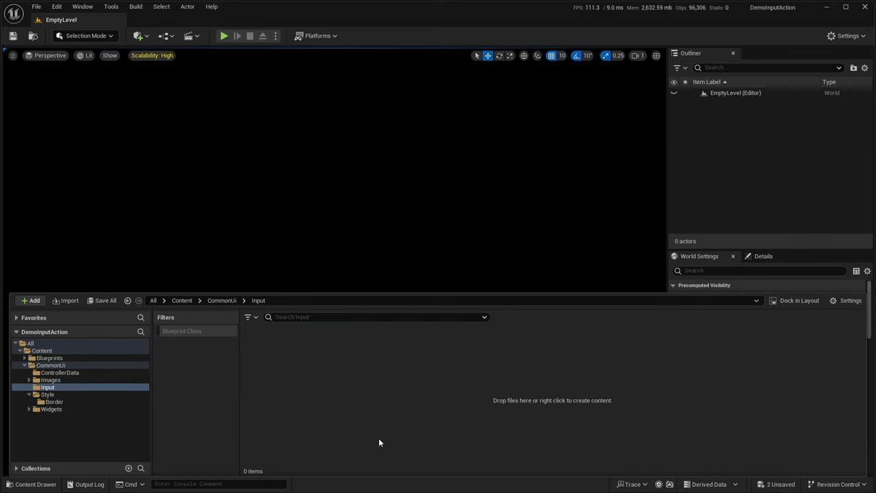
Step: Add ControllerData_PC_GamePad and ControllerData_PC_Keyboard as Windows Controller Data entries in the project's Common Input Settings, and view the Input Data options
click(57, 7)
click(85, 150)
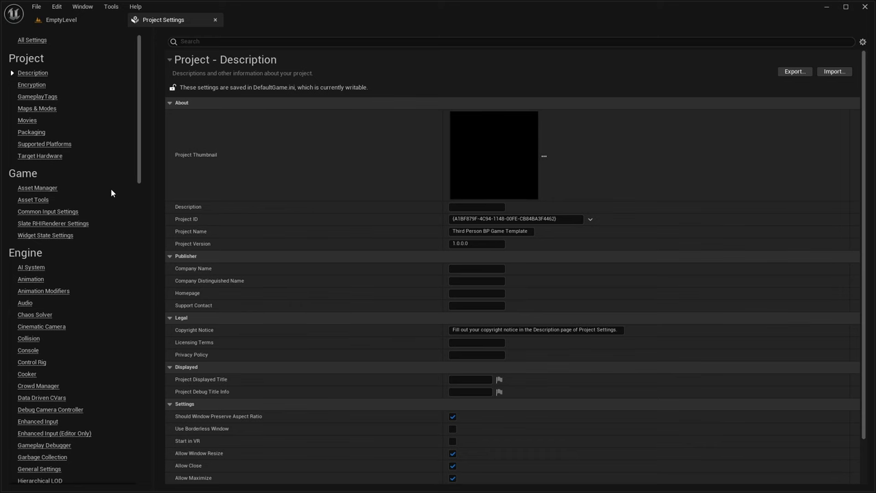
click(53, 210)
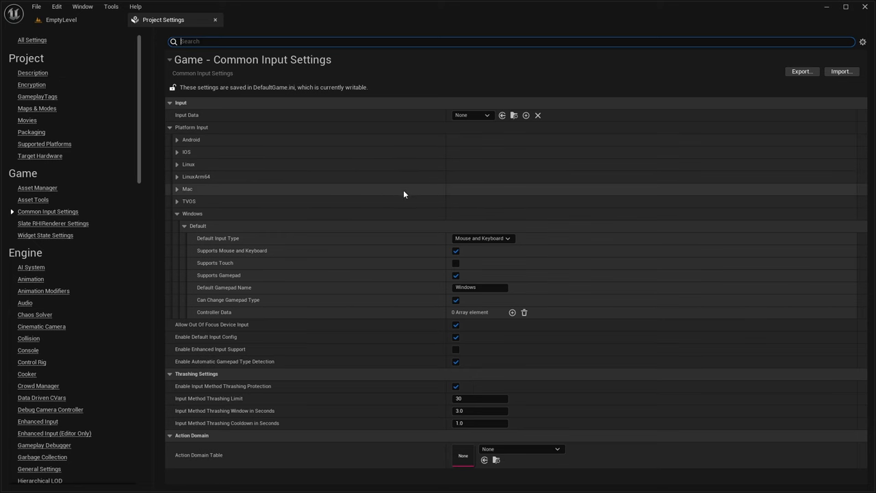
click(512, 312)
click(512, 312)
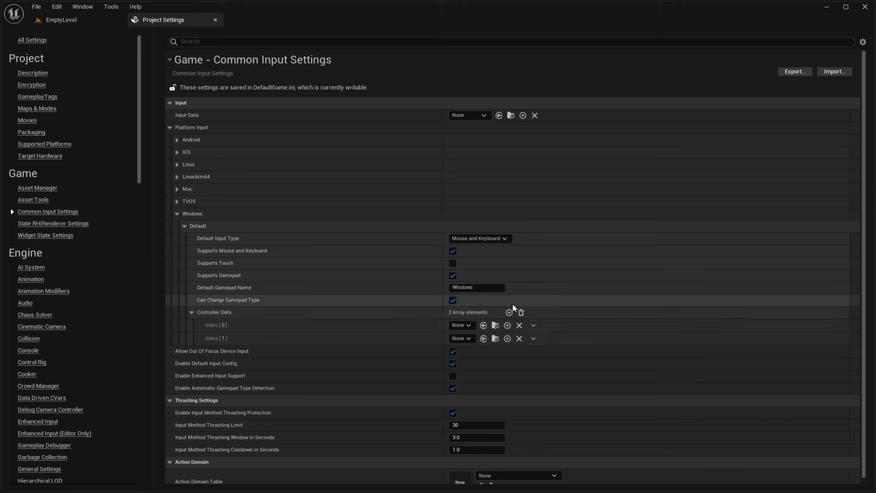
click(461, 325)
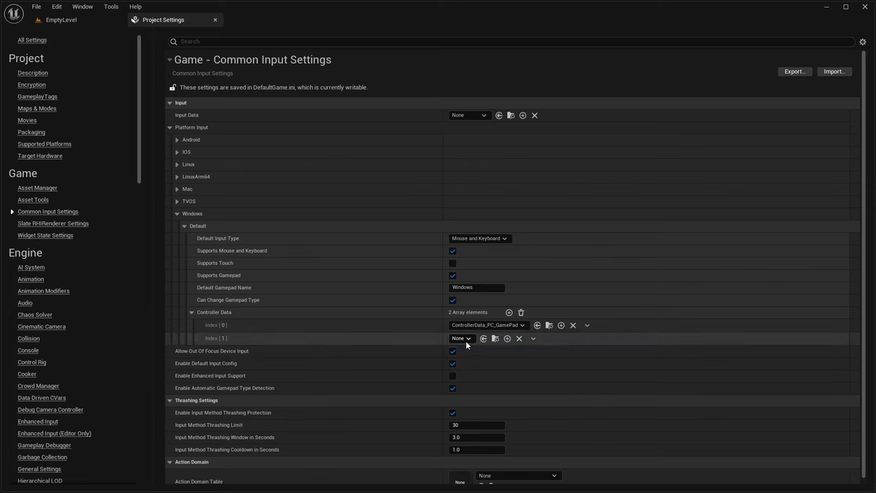
click(460, 338)
click(474, 379)
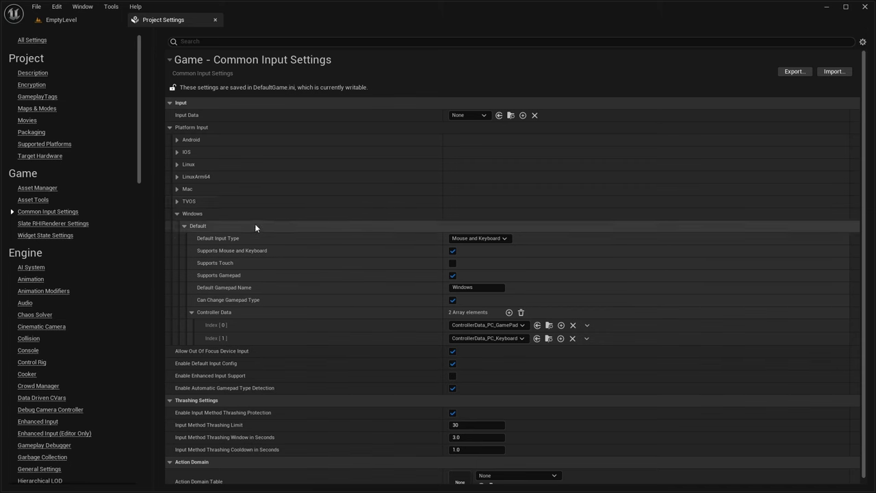
click(473, 115)
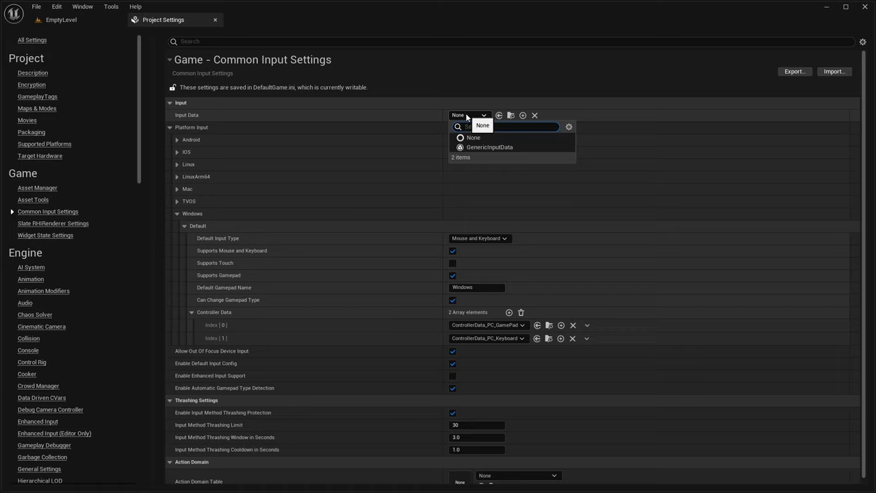
Step: Create a Blueprint class named InputData with parent CommonUIInputData in the CommonUi Input folder and save it
click(66, 20)
click(29, 481)
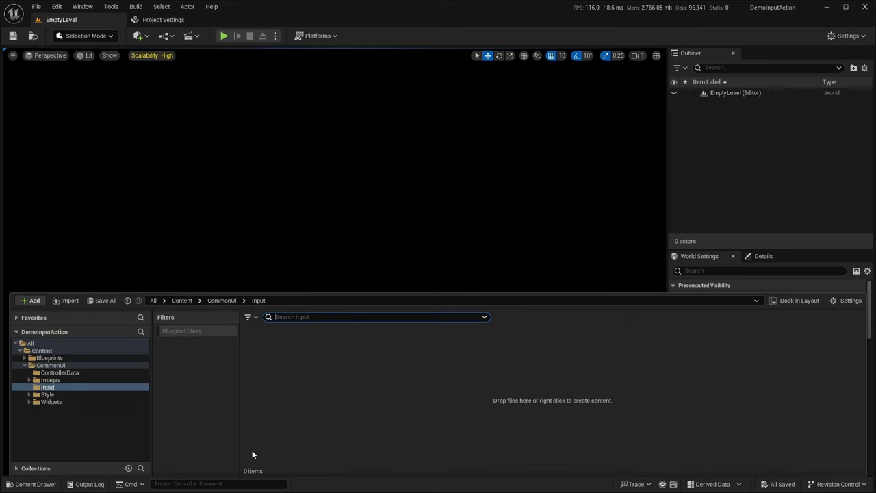
right_click(264, 377)
click(303, 101)
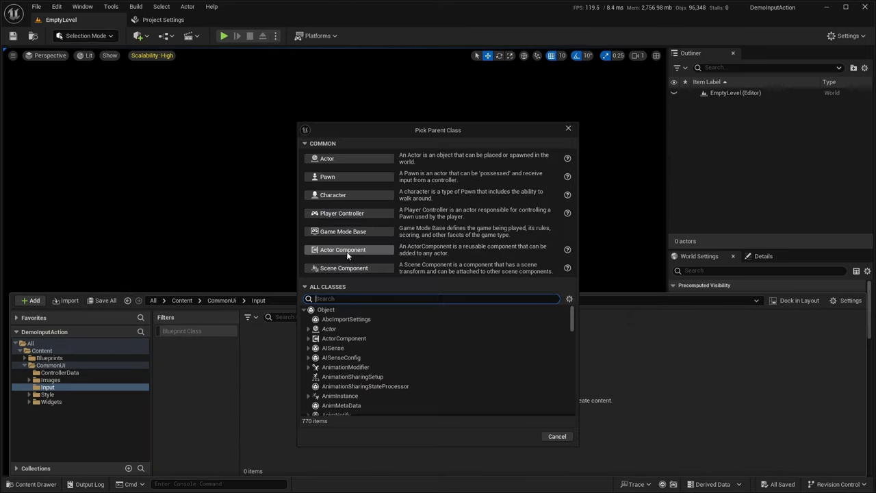
text(input data)
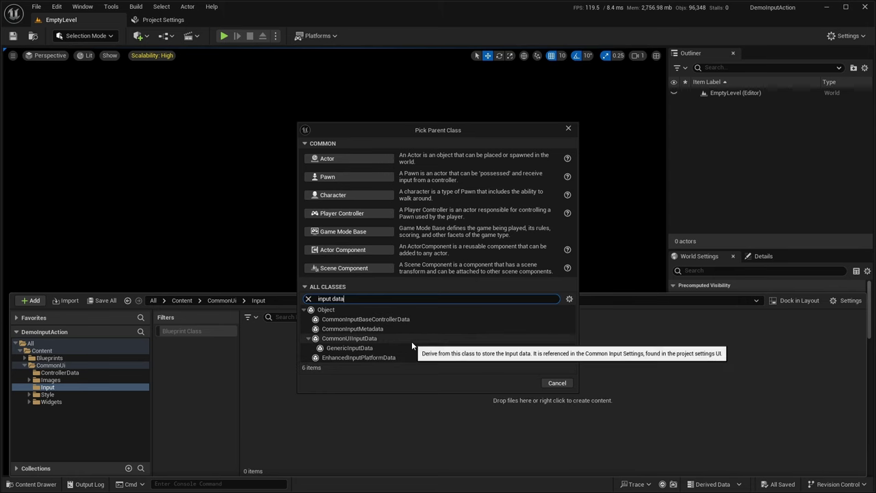
click(411, 340)
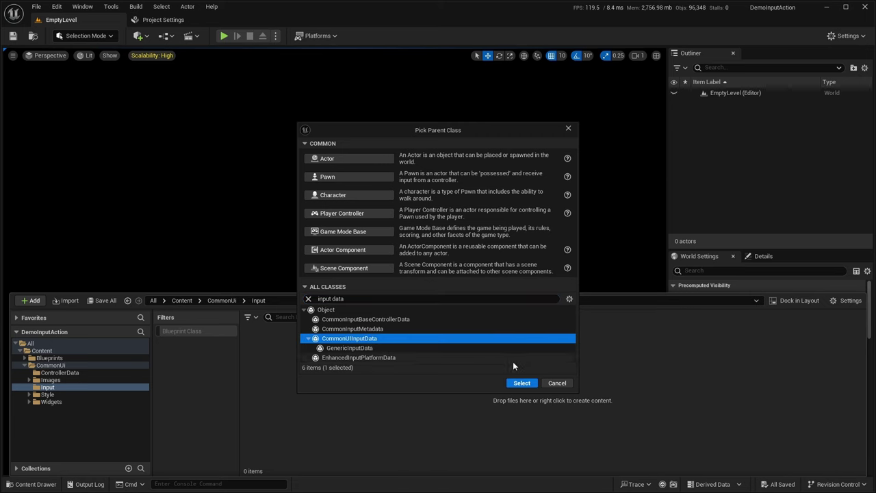
click(521, 383)
text(InputData)
key(Return)
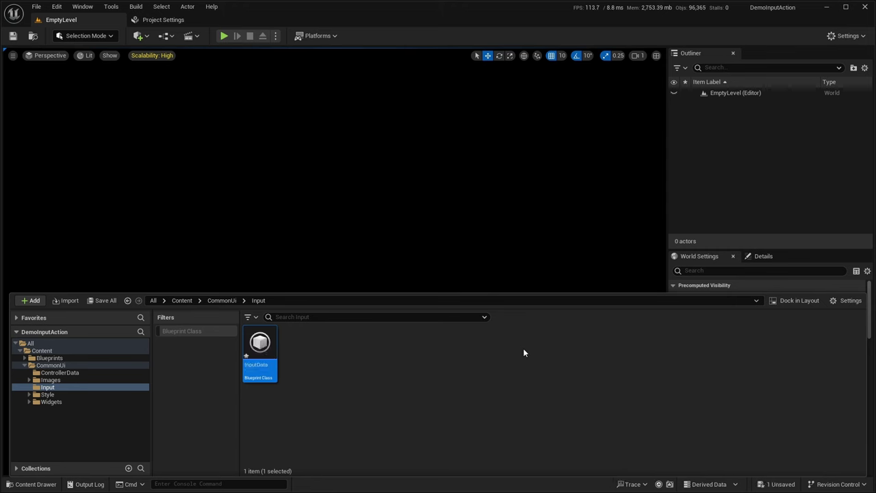
key(ctrl+s)
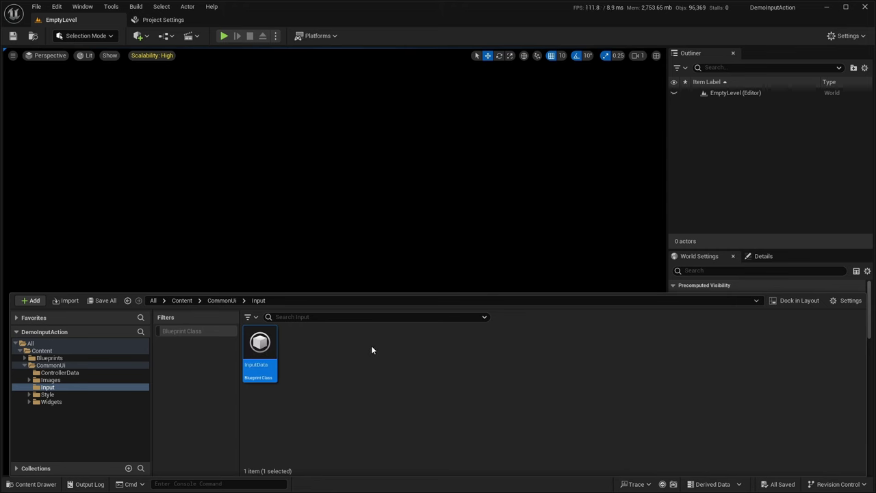
click(301, 357)
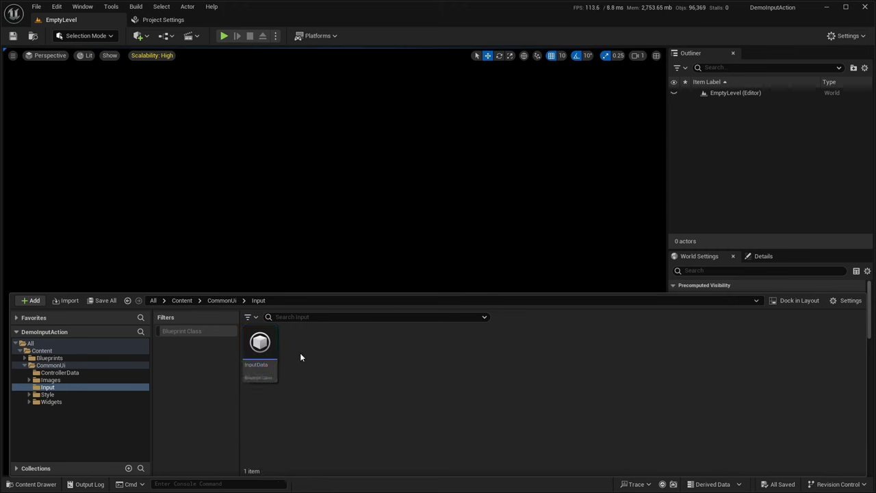
Step: Assign the InputData class as Input Data in the project's Common Input Settings
click(163, 19)
click(468, 115)
click(482, 157)
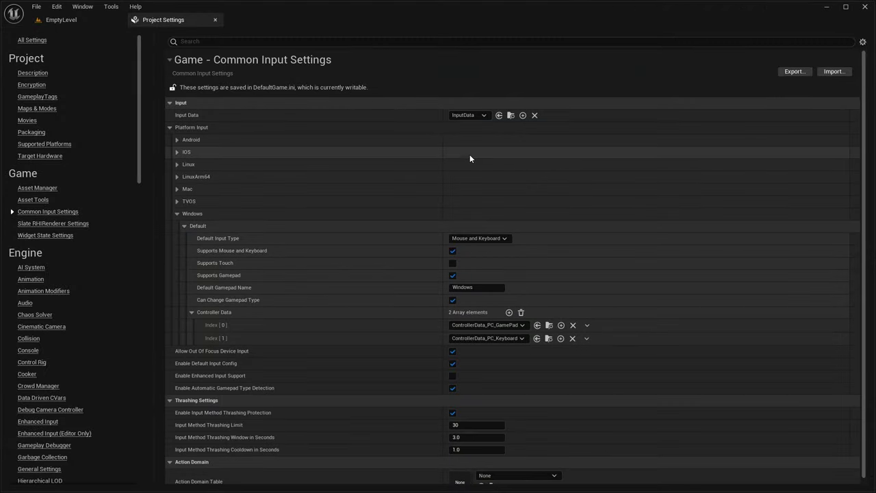
Step: Set the Windows Default Input Type to Gamepad and the Default Gamepad Name to Generic
scroll(369, 193, down, 1)
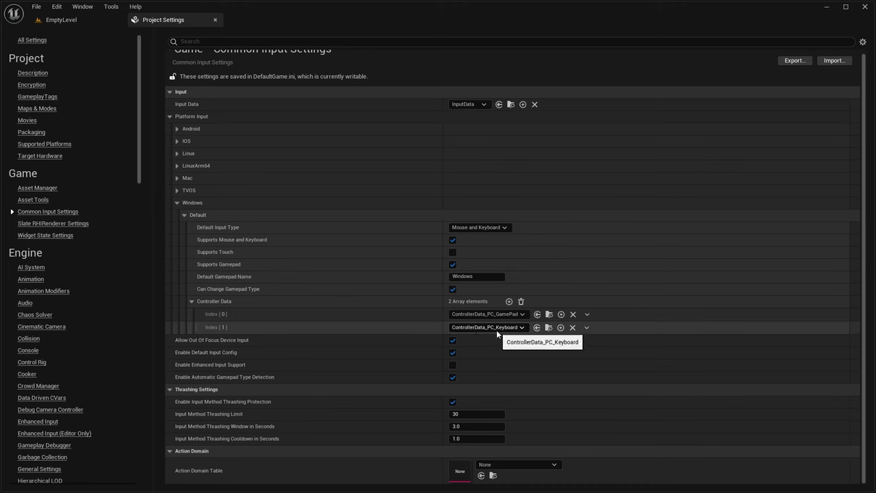
click(470, 228)
click(463, 246)
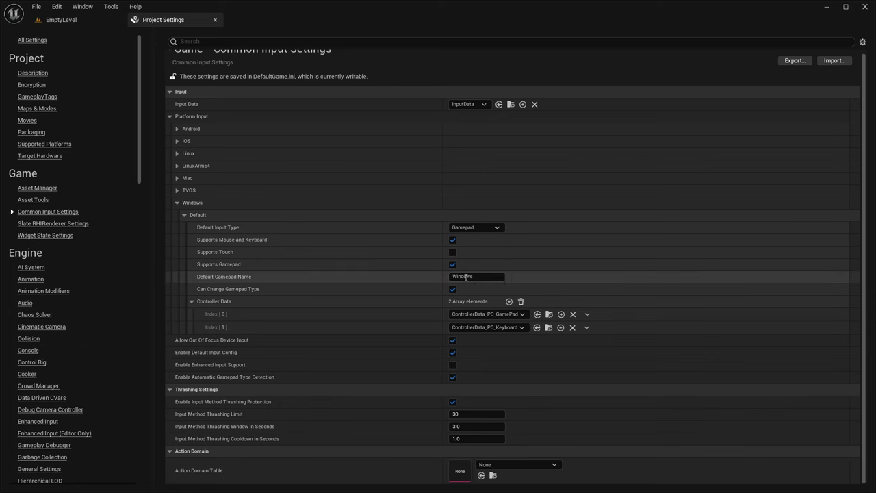
click(470, 277)
text(Generic)
key(Return)
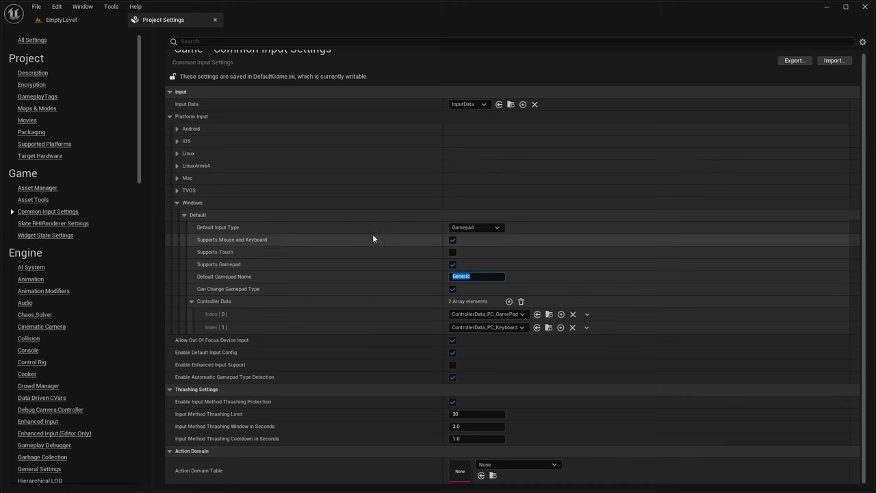
Step: Find the Game Viewport Client Class project setting, change it to CommonGameViewportClient, and clear the settings search
click(193, 42)
text(viewport)
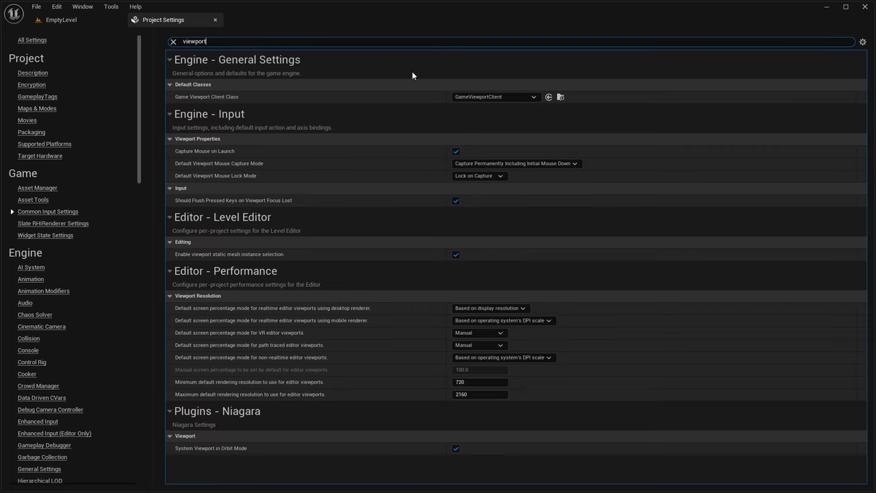
click(494, 97)
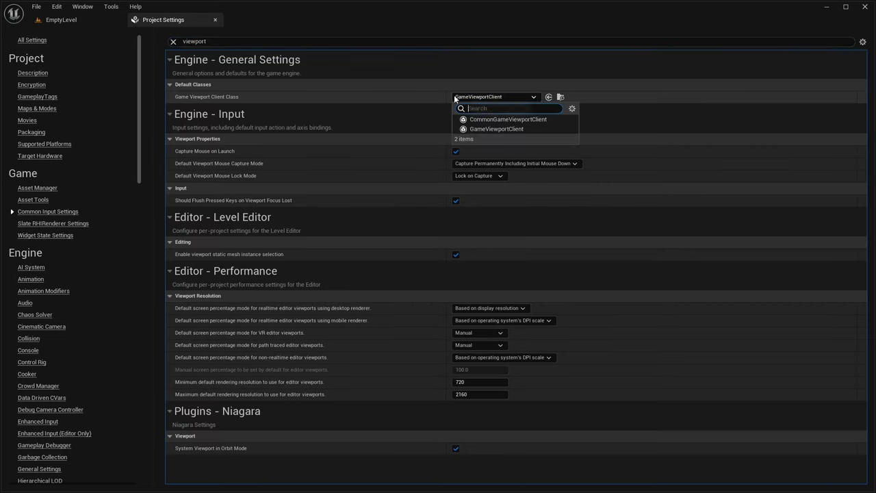
click(492, 120)
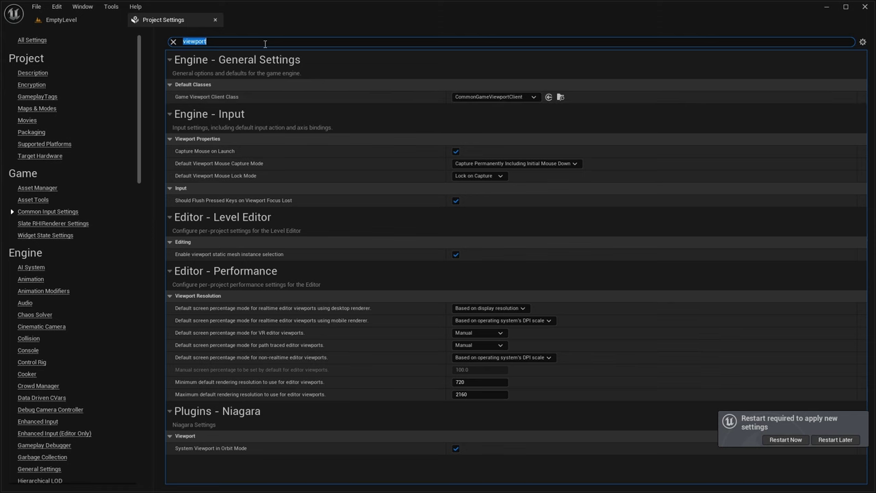
key(BackSpace)
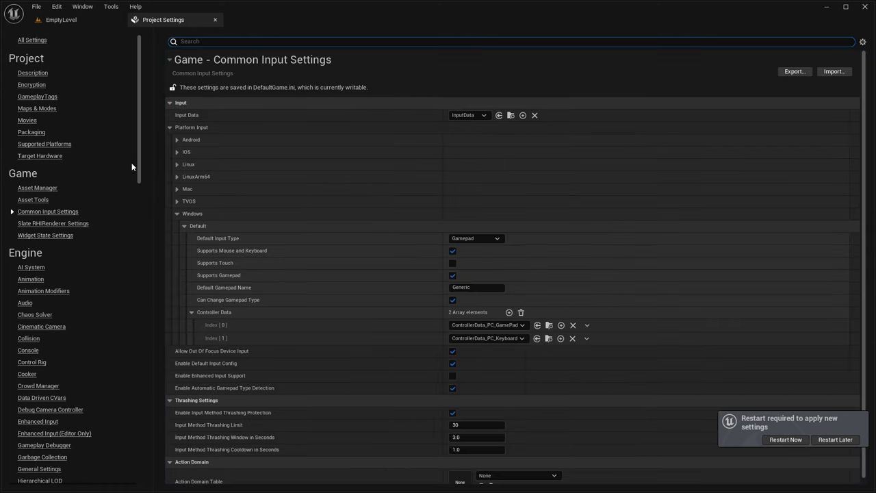
Step: In the Common UI Editor plugin settings, set the template styles to TS_Base for text, BS_Base for buttons and BorderStyle_Base for borders
drag(132, 162, 136, 446)
click(56, 239)
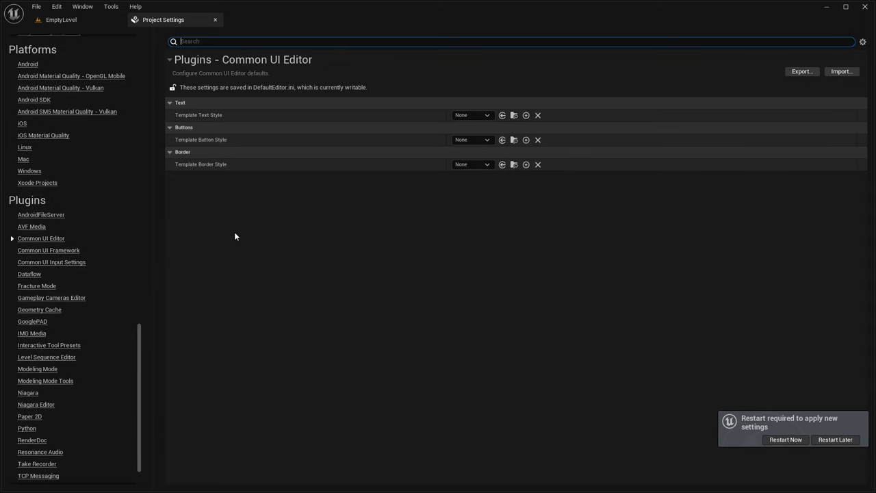
click(466, 116)
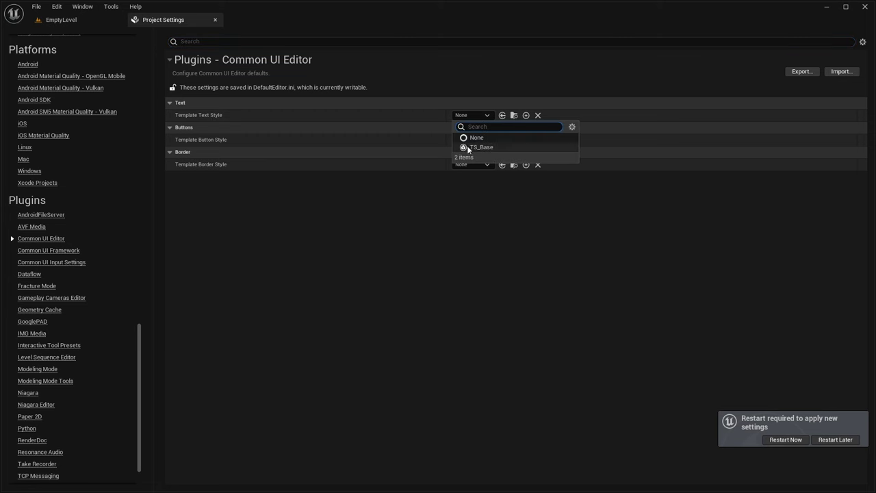
click(469, 147)
click(471, 139)
click(479, 172)
click(471, 165)
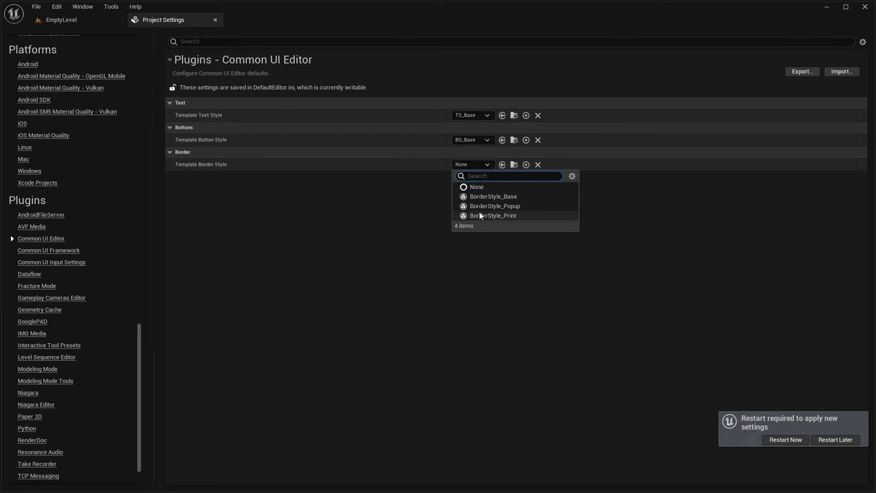
click(479, 196)
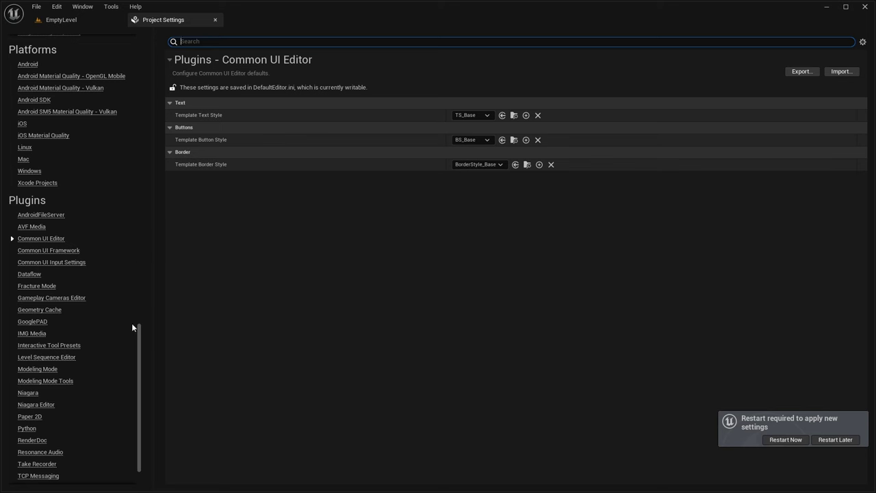
Step: Enable Use Widget Template Selector in the Widget Designer (Team) settings and expand the Common Root Widget Classes
drag(141, 339, 142, 283)
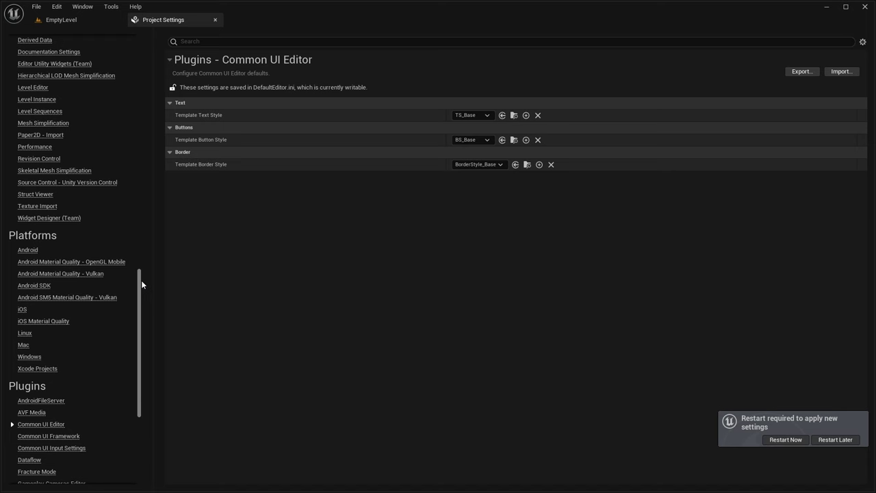
click(49, 221)
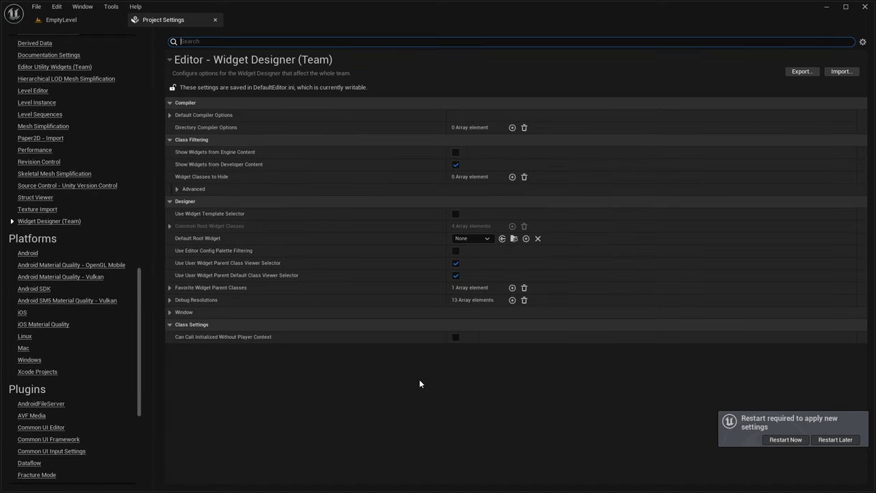
click(171, 226)
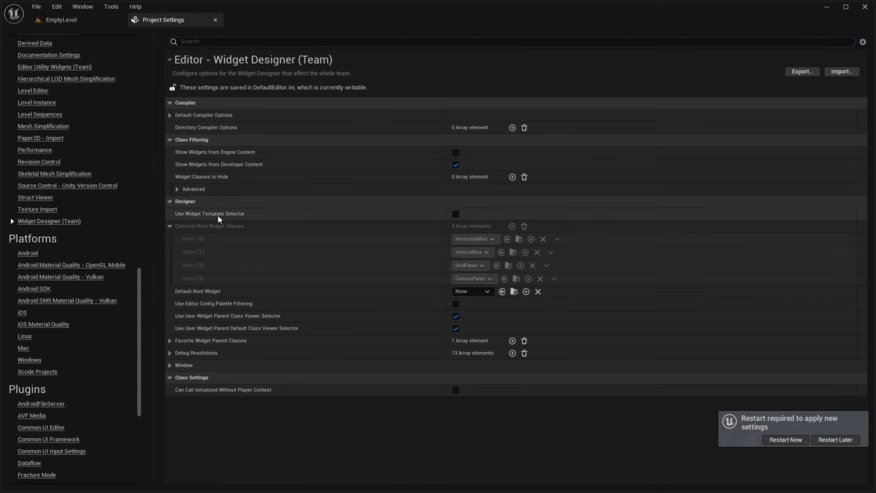
click(456, 215)
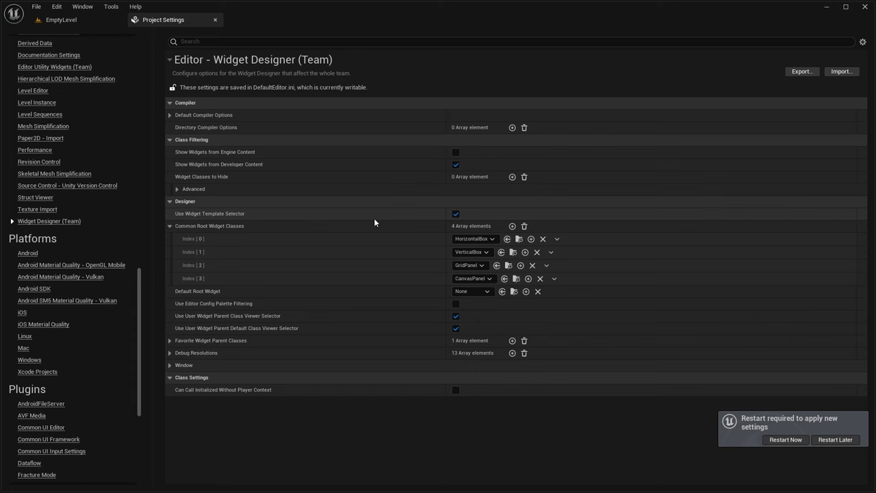
Step: Replace GridPanel with Overlay in the Common Root Widget Classes
click(473, 252)
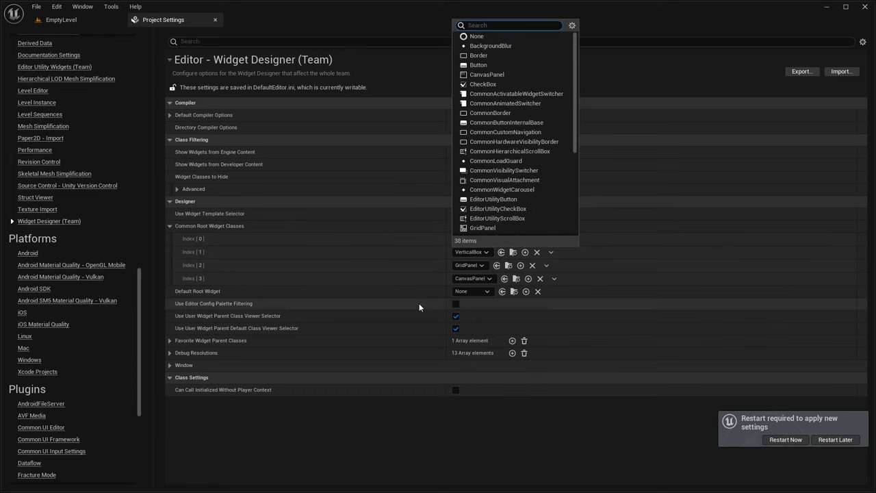
click(468, 266)
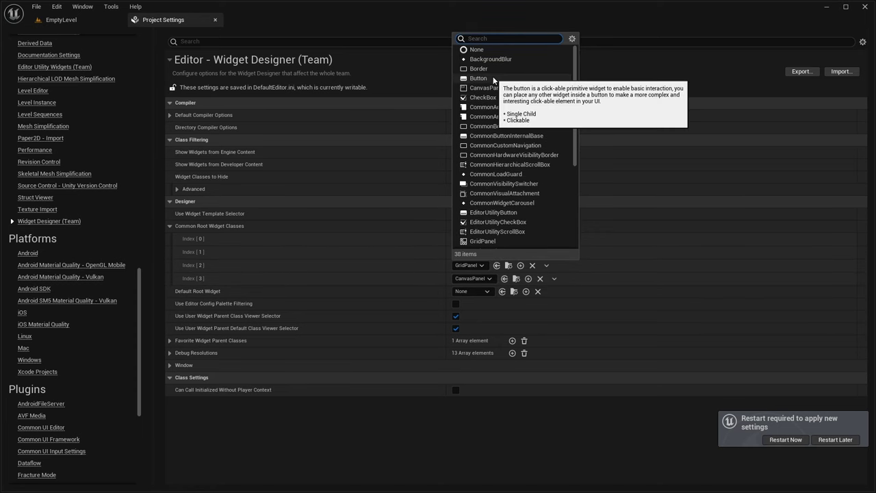
scroll(497, 113, down, 3)
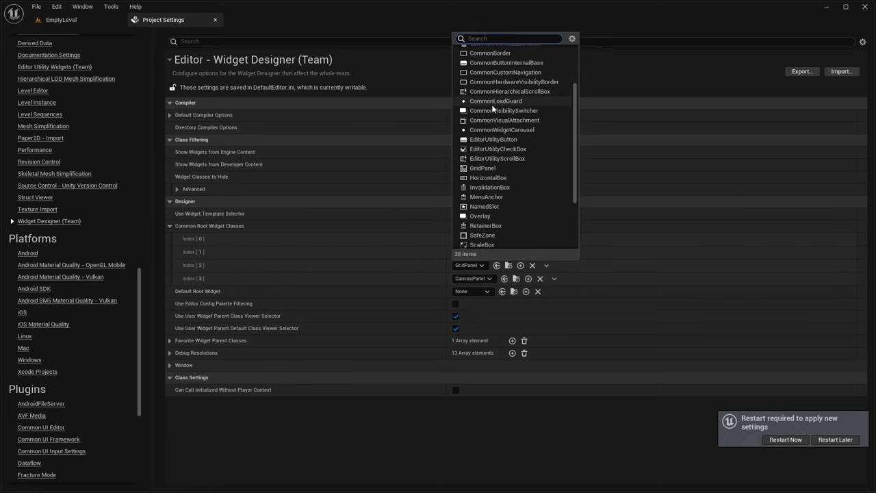
click(485, 216)
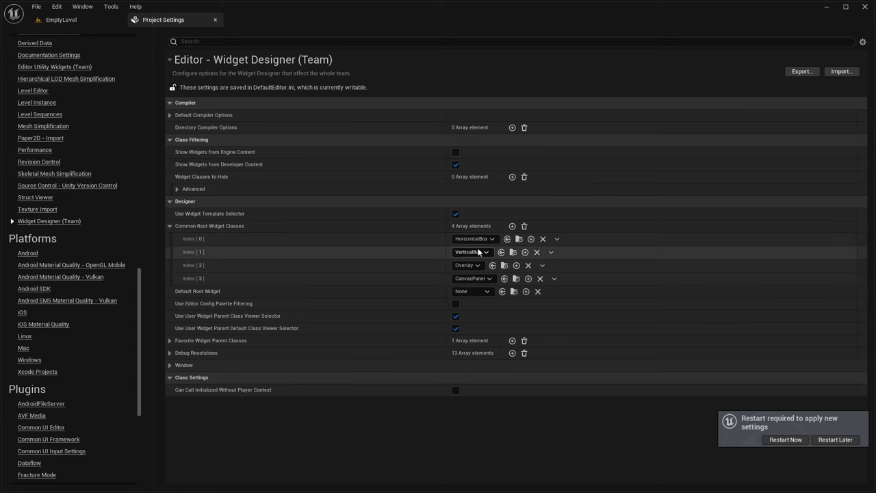
Step: Delete VerticalBox from the Common Root Widget Classes and reorder the rest as CanvasPanel, Overlay, HorizontalBox
click(552, 252)
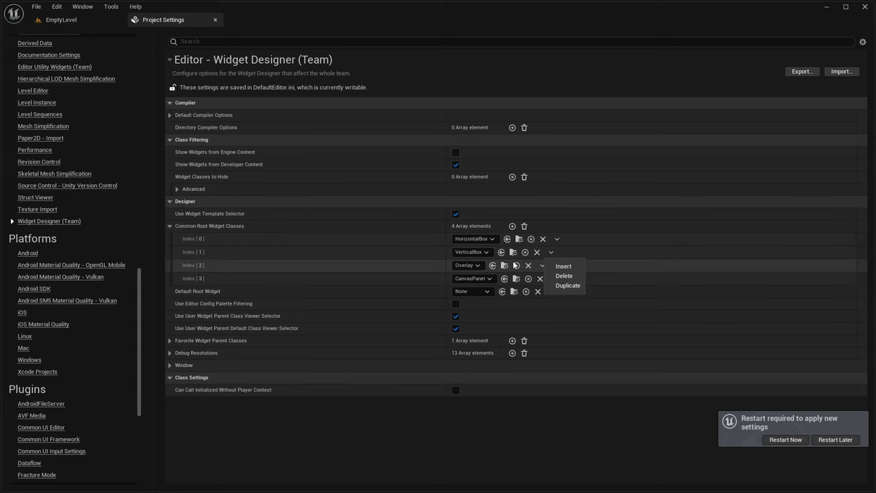
click(561, 276)
drag(171, 265, 173, 236)
drag(171, 267, 174, 250)
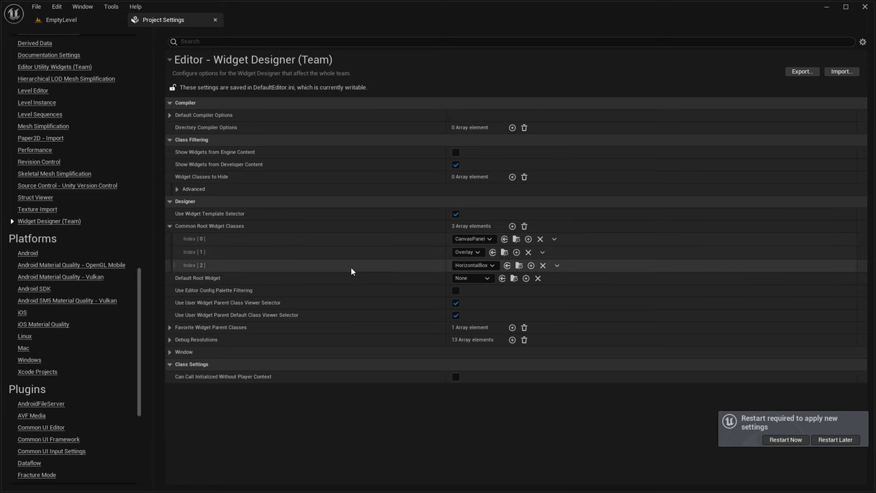
Step: Set the first Favorite Widget Parent Class to CommonUserWidget and add CommonActivatableWidget as a second entry
click(169, 328)
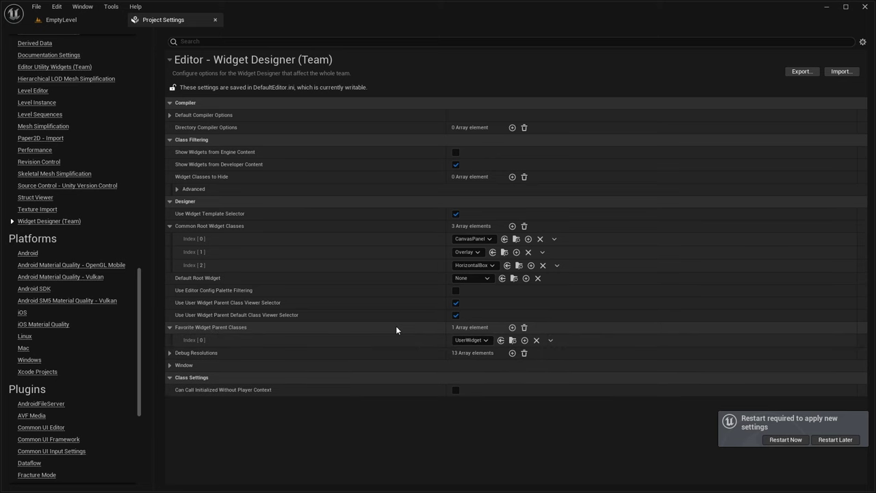
click(471, 341)
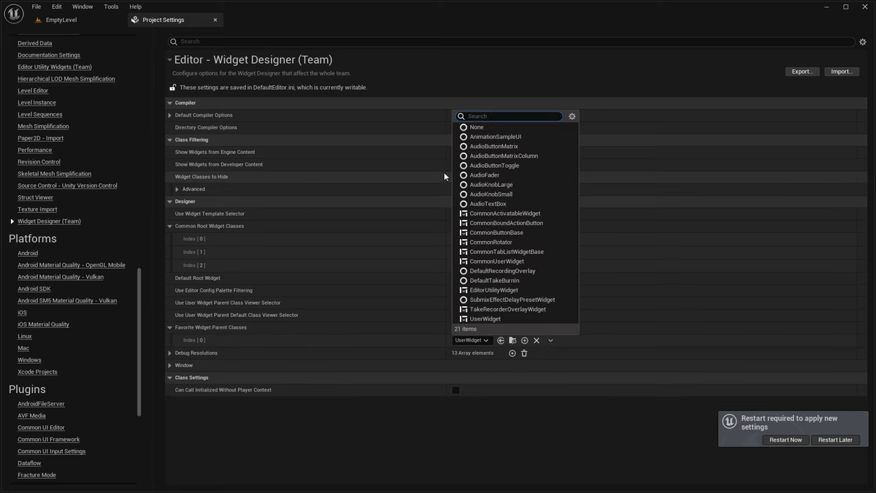
click(499, 262)
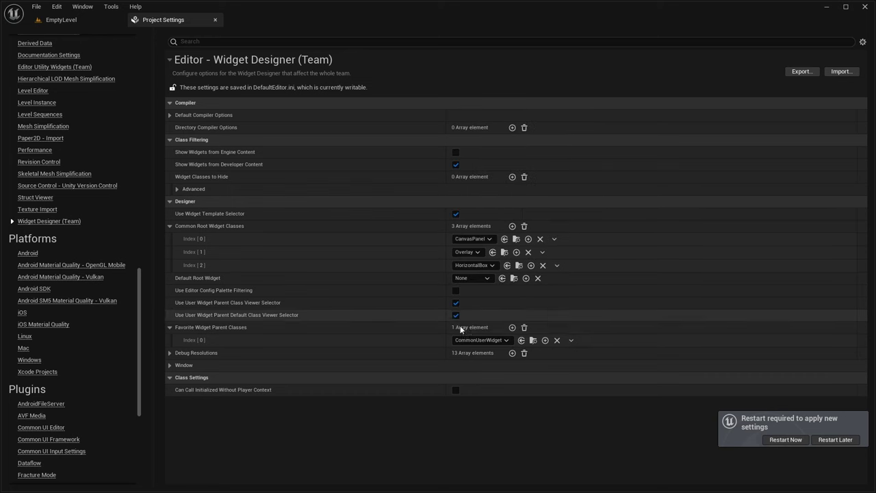
click(512, 328)
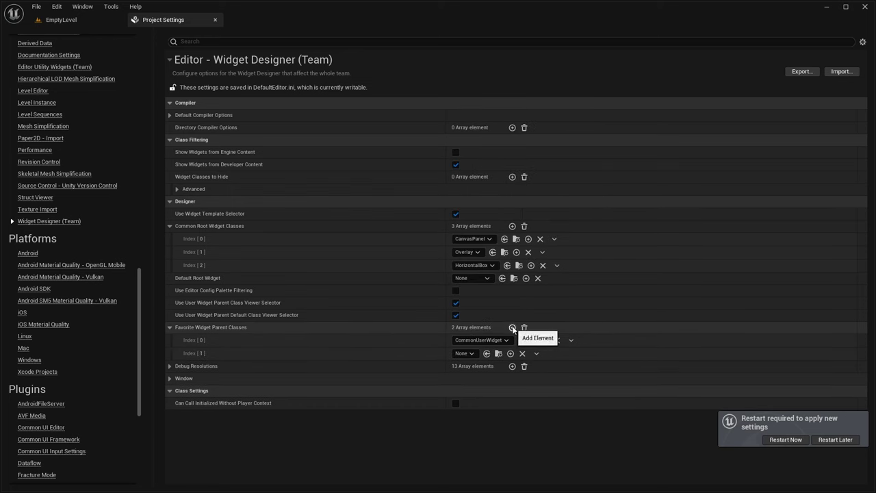
click(463, 353)
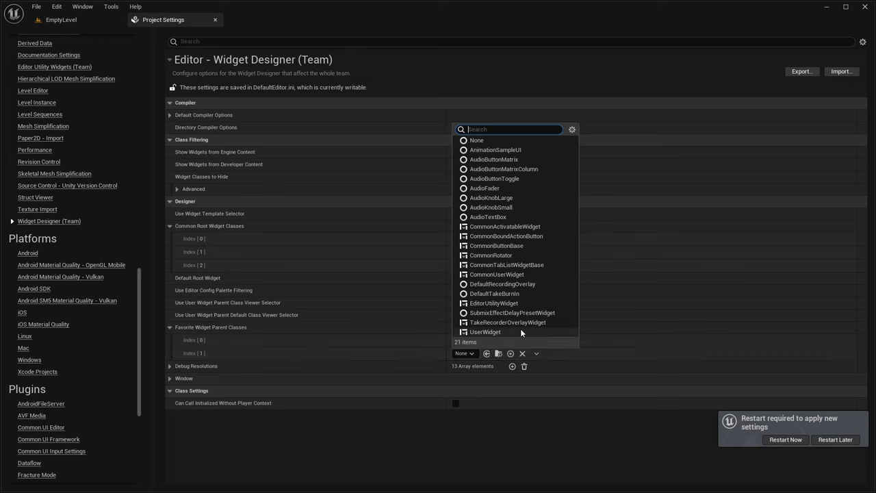
click(507, 227)
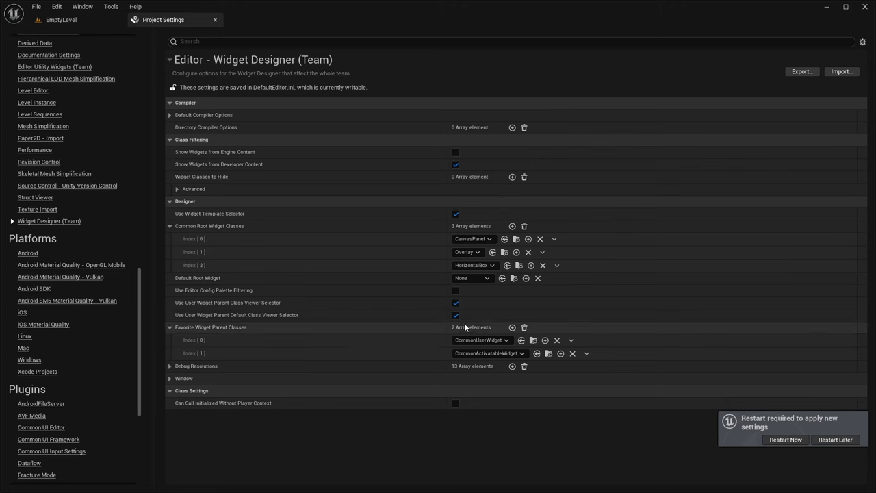
Step: Restart the editor to apply the new settings and open the project content at the CommonUi/Input folder
click(802, 446)
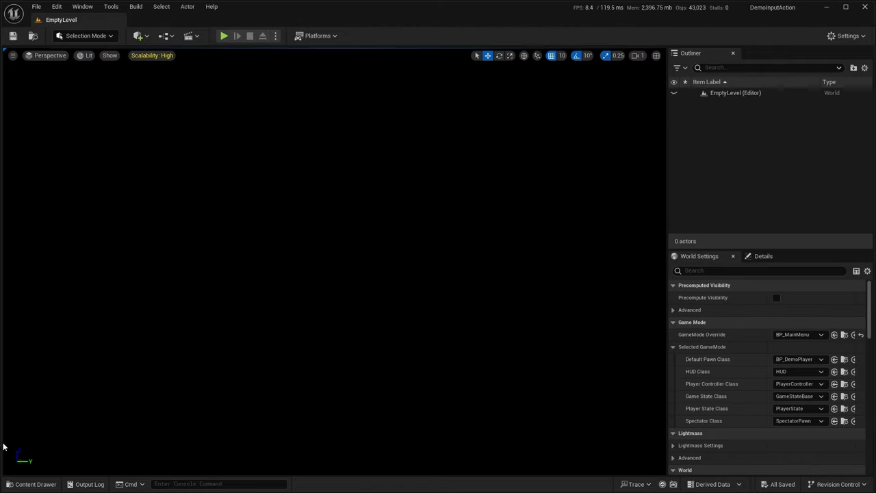
click(27, 484)
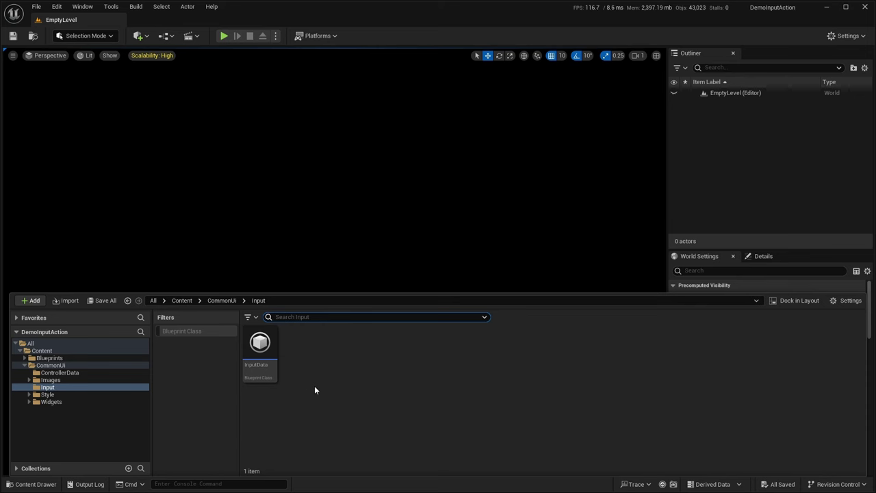
Step: Create a Common UI InputActionDataTable asset named DT_InputAction in the Input folder
right_click(308, 392)
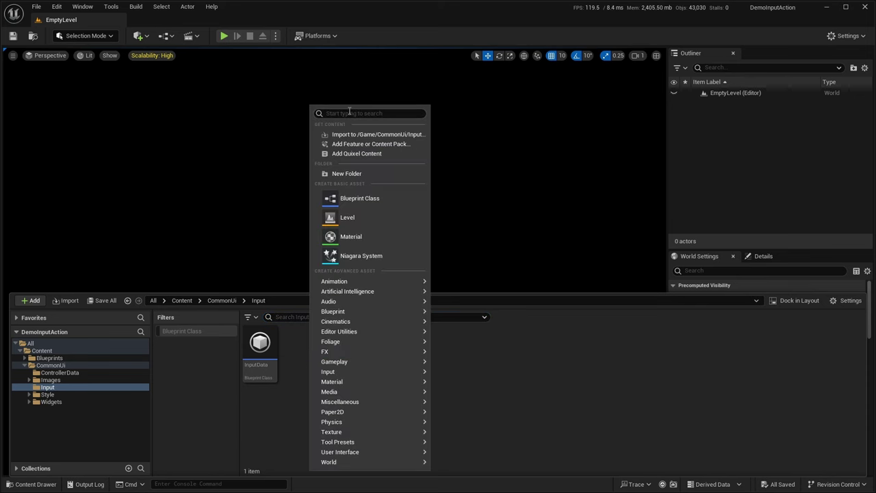
text(Input)
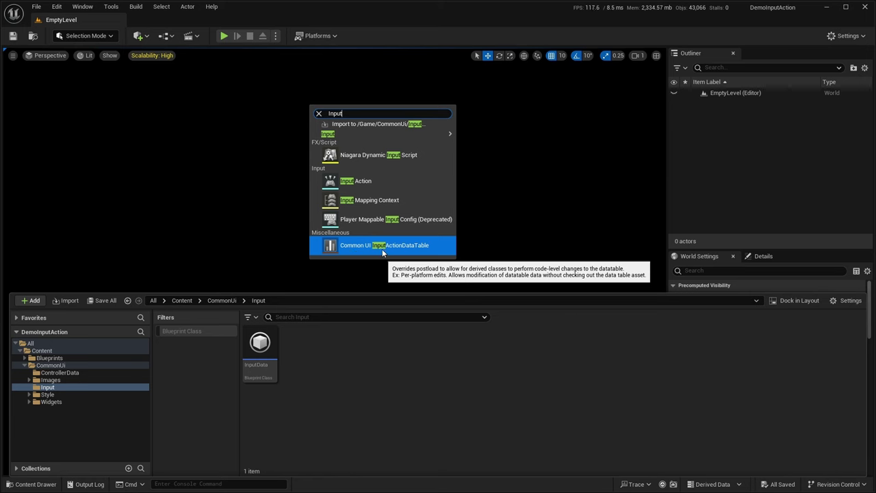
click(356, 245)
text(DT_)
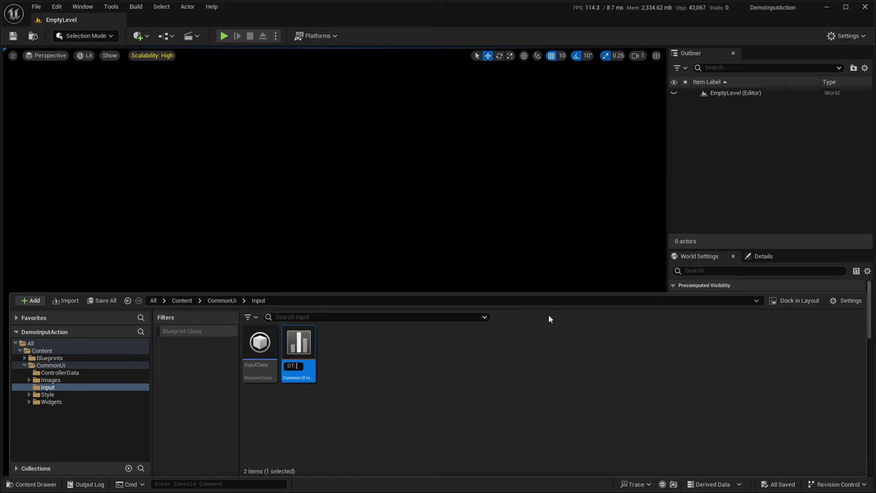
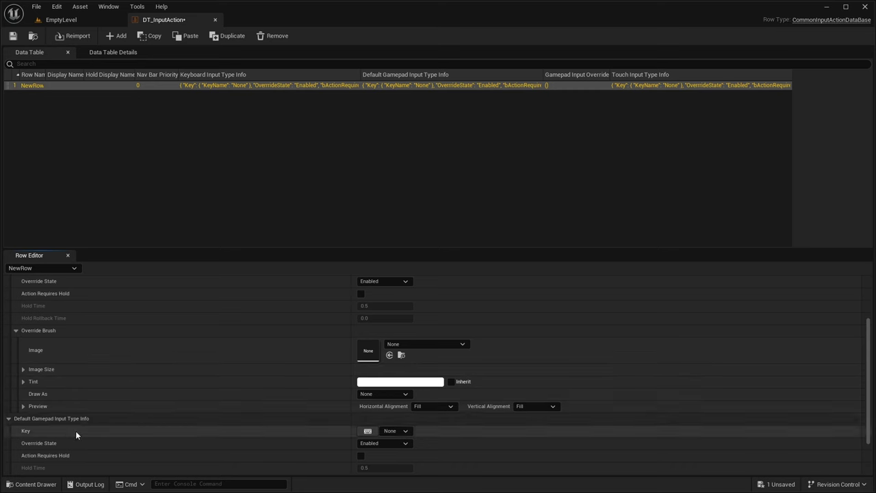
Step: Set the keyboard input key of NewRow in DT_InputAction to Enter
scroll(229, 359, up, 3)
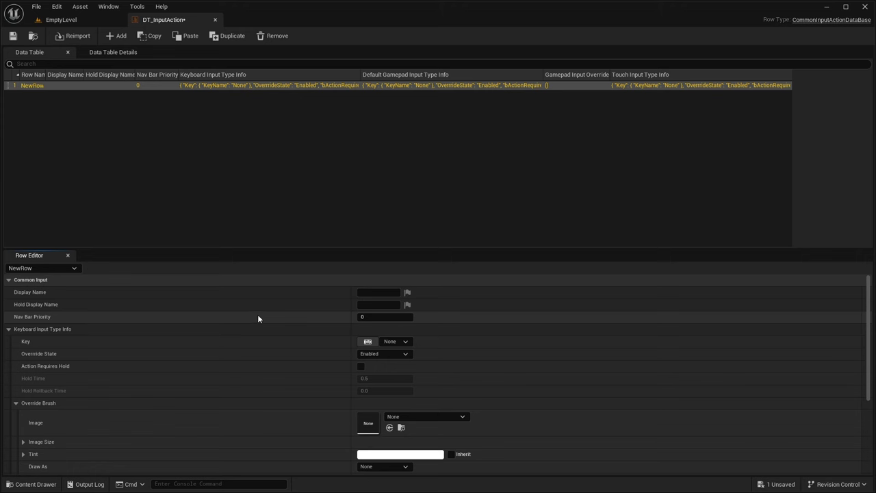
click(367, 341)
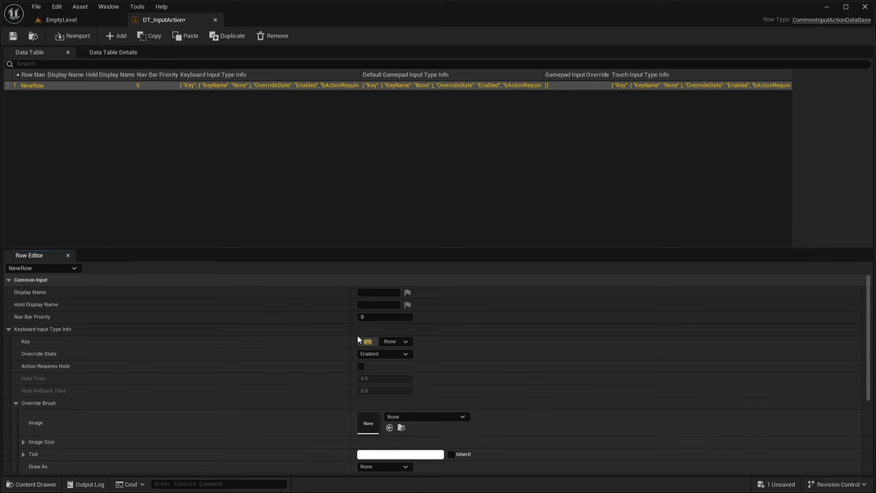
key(Return)
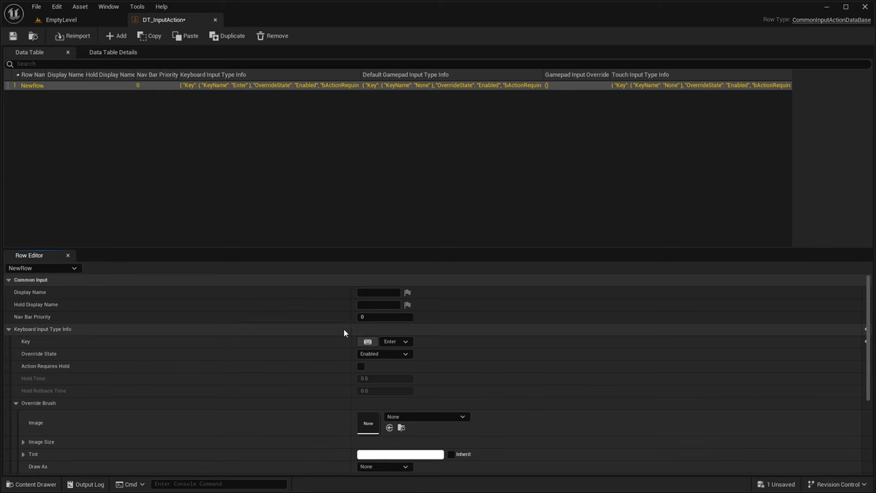
Step: Set the default gamepad input key of NewRow to Gamepad Face Button Bottom
scroll(275, 319, down, 2)
scroll(275, 319, down, 1)
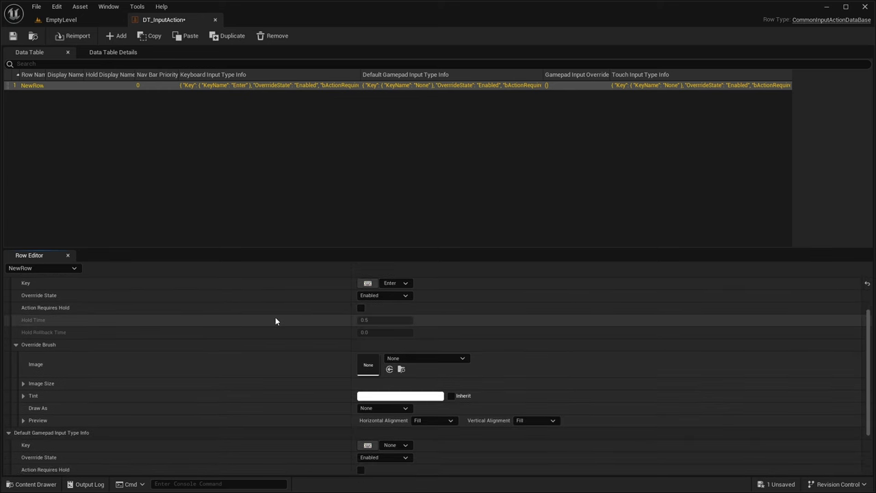
scroll(329, 418, down, 1)
click(390, 431)
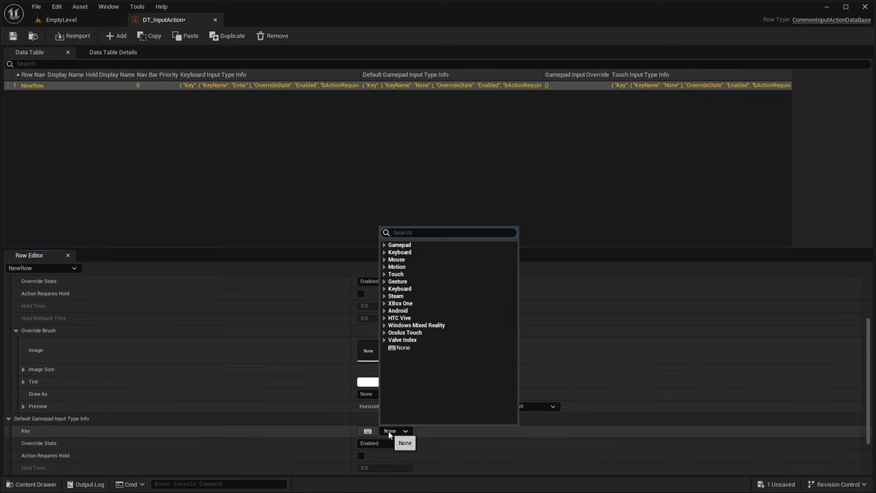
text(fact b)
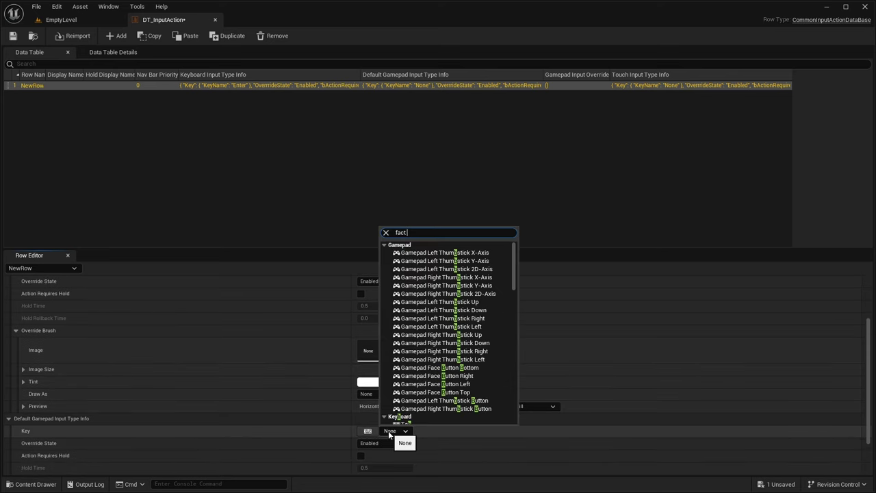
key(BackSpace)
key(BackSpace)
key(BackSpace)
text(e button)
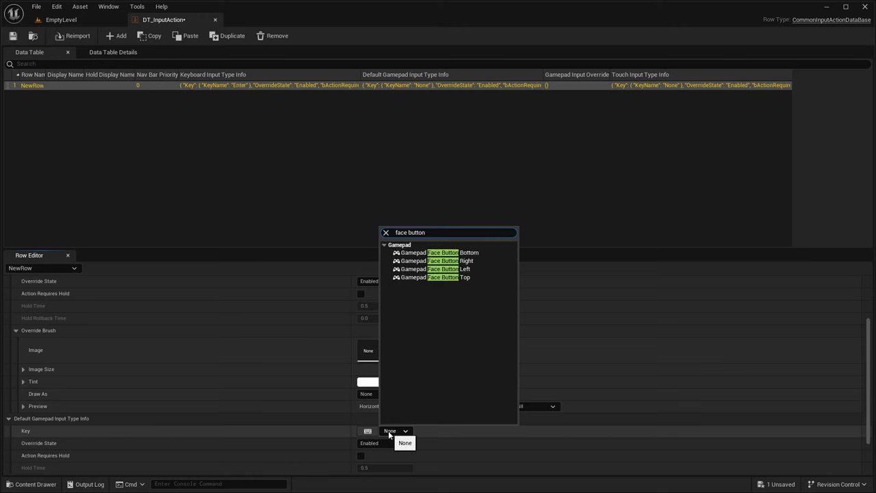
click(477, 253)
Step: Assign the Enter_Key_Dark texture as the Override Brush image of the row's keyboard input
scroll(356, 327, down, 1)
scroll(354, 328, up, 2)
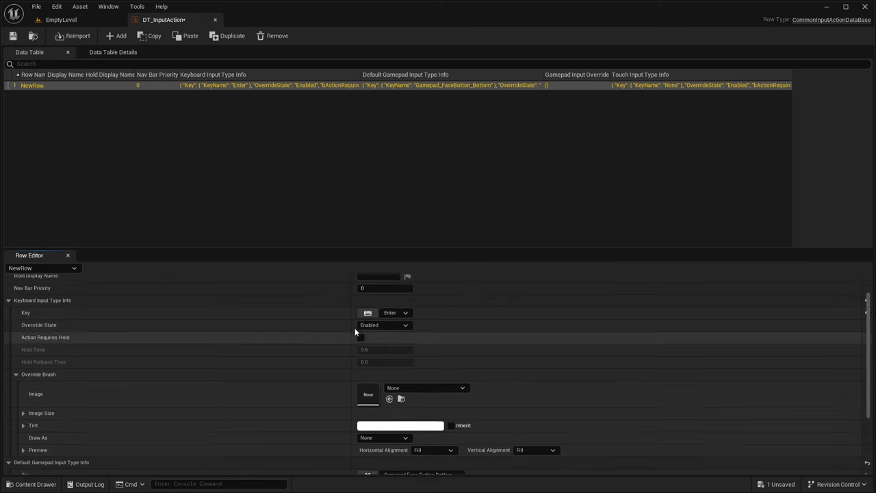
click(410, 374)
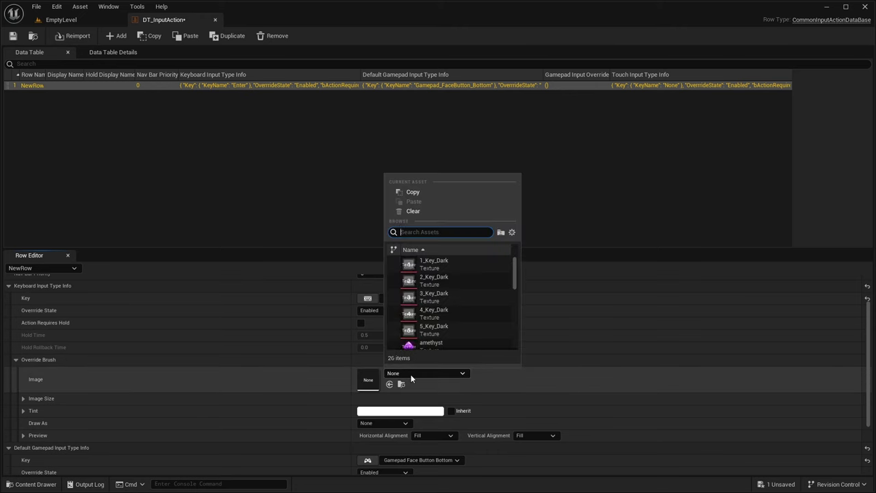
text(enter)
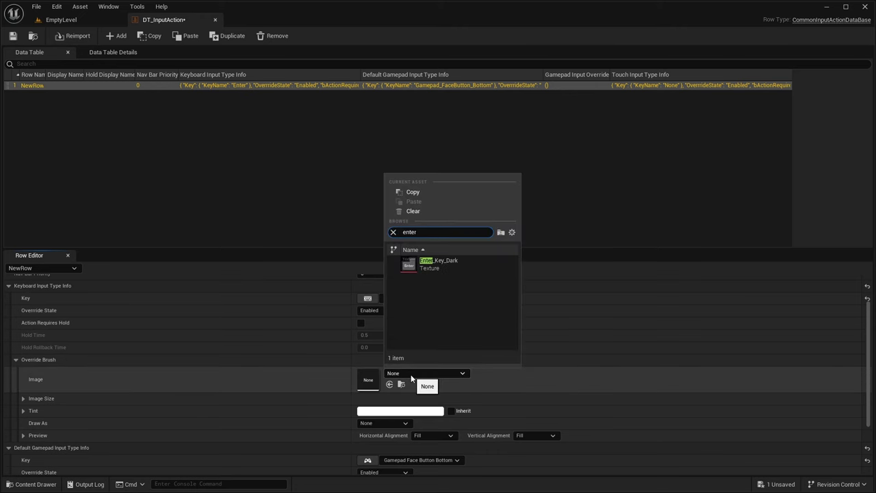
click(424, 262)
Step: Assign the PS5_Cross texture as the default gamepad input's Override Brush image and save the data table
scroll(305, 335, down, 3)
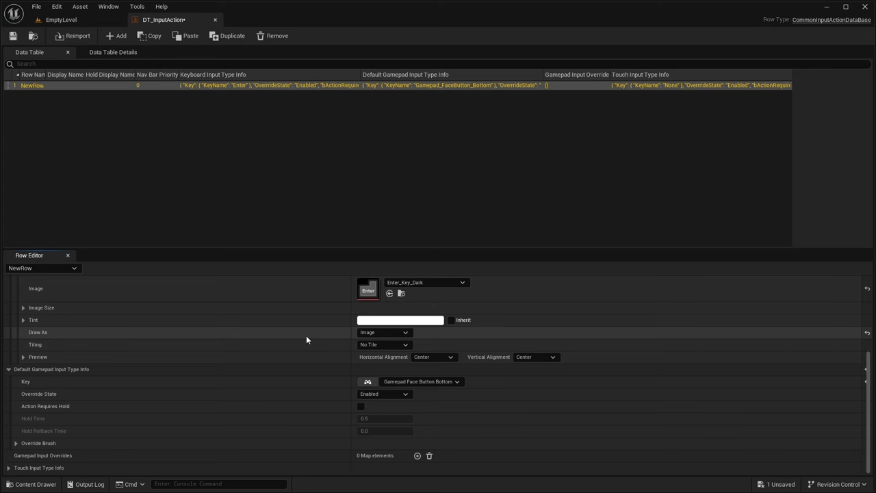
click(16, 444)
scroll(364, 401, down, 2)
click(406, 398)
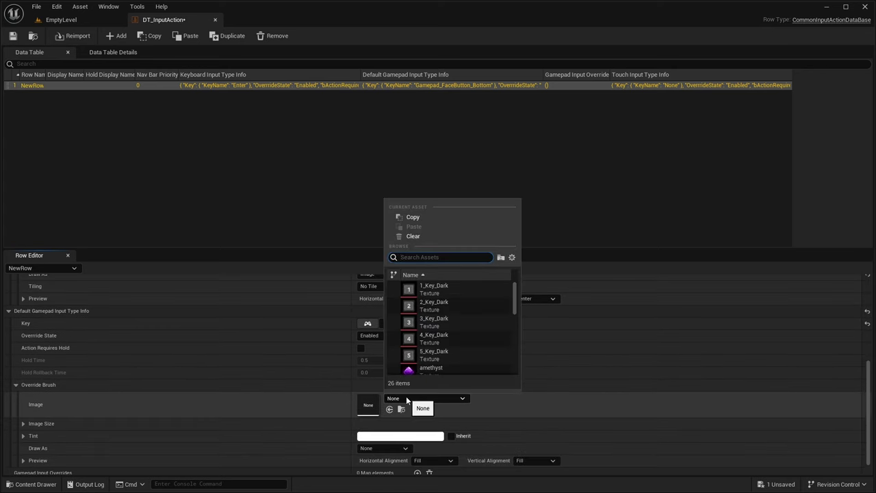
scroll(497, 293, down, 2)
mouse_move(493, 292)
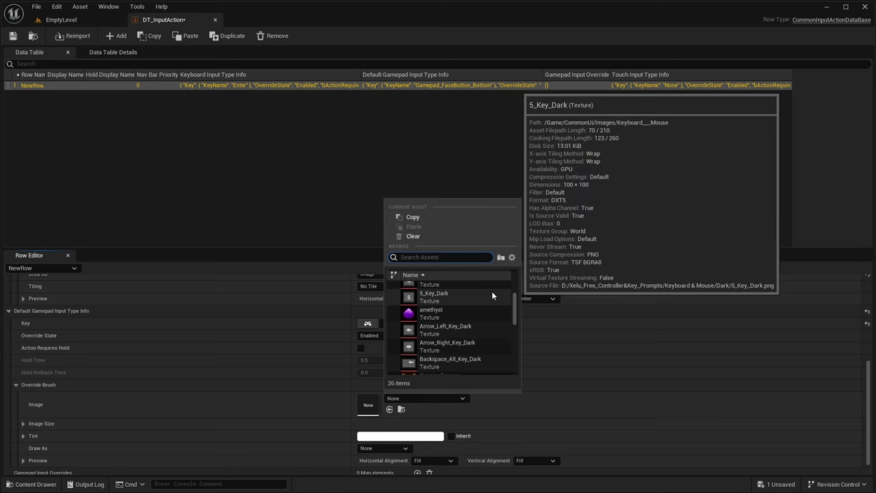
scroll(492, 291, up, 3)
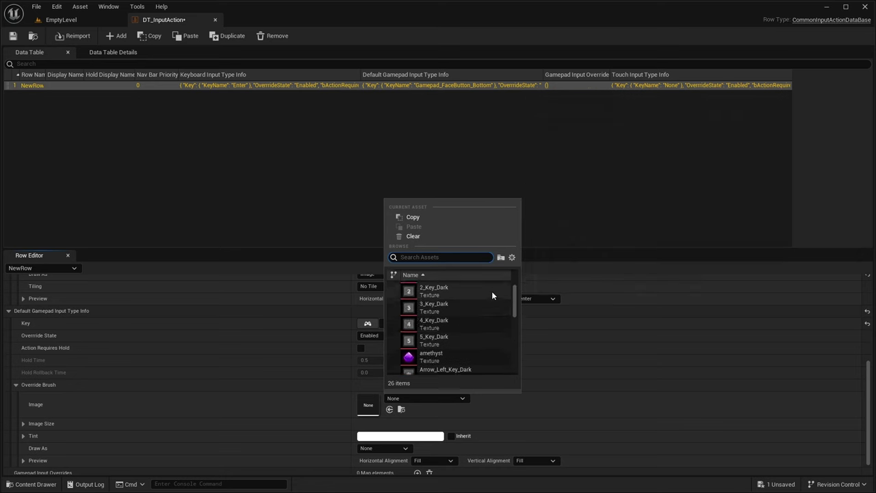
click(151, 401)
click(413, 398)
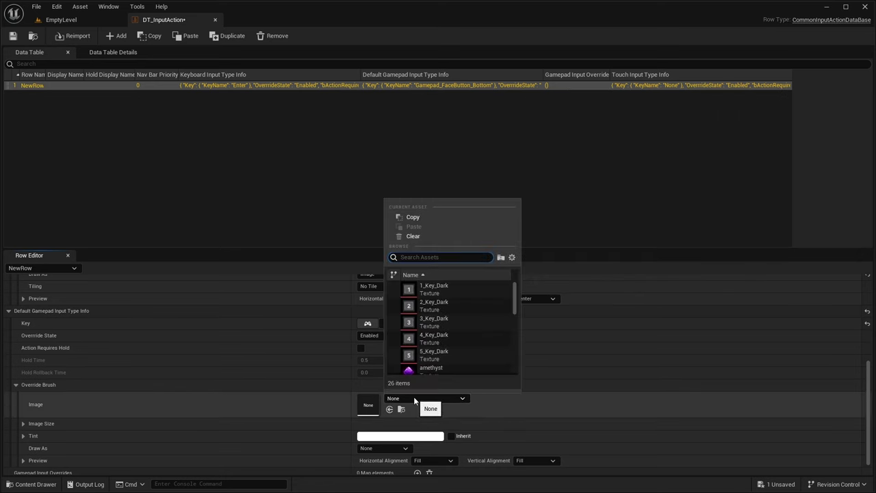
text(cro)
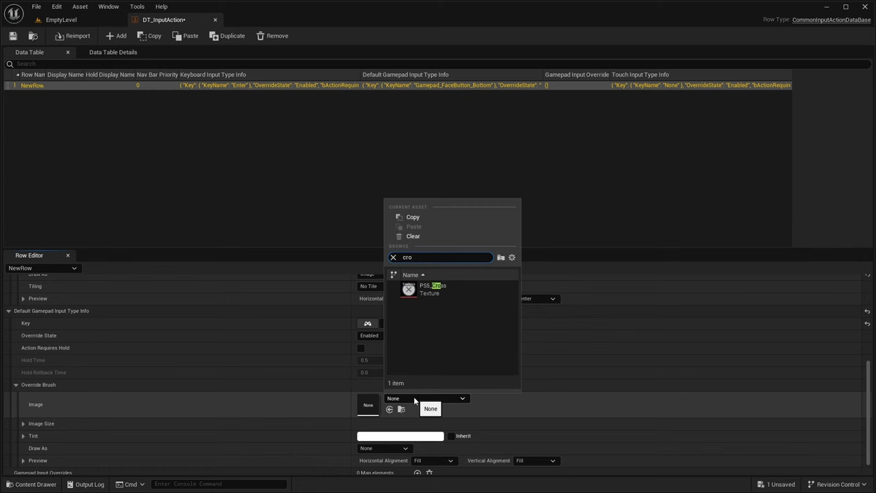
click(404, 290)
key(ctrl+s)
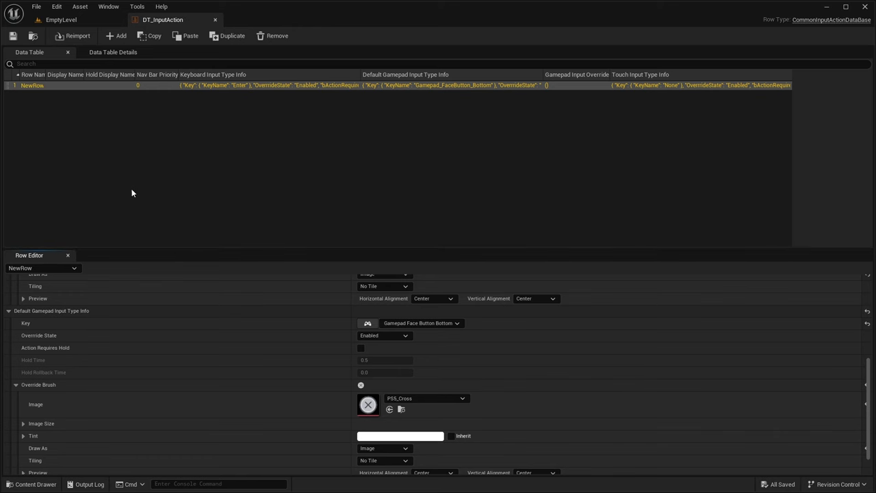
Step: Set the row's Display Name to Accept and rename the row itself from NewRow to Accept
scroll(397, 332, up, 5)
click(380, 291)
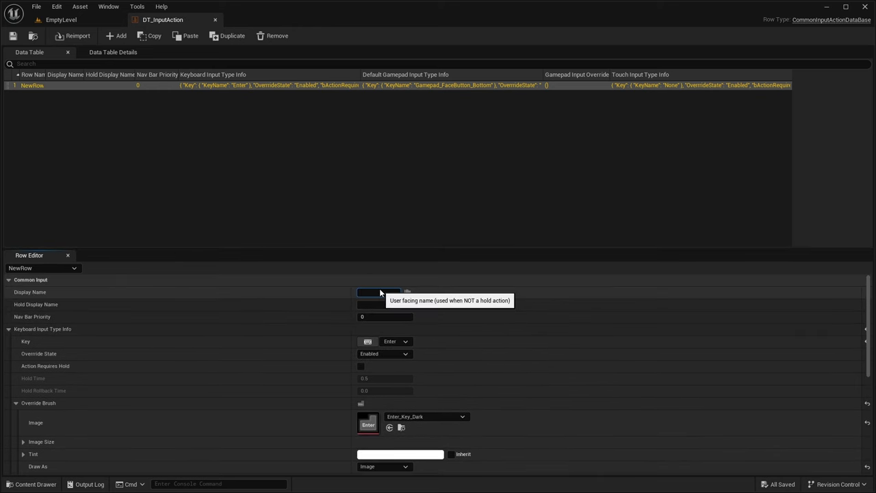
text(Accept)
key(Return)
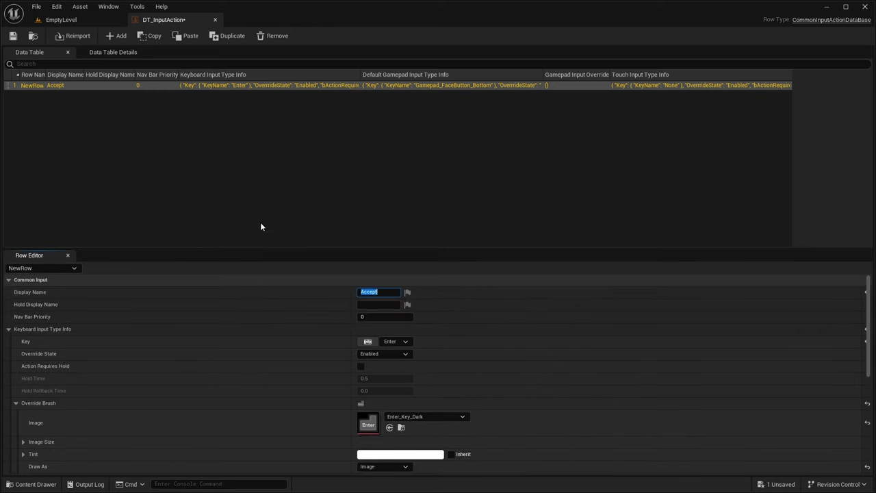
click(260, 222)
double_click(26, 85)
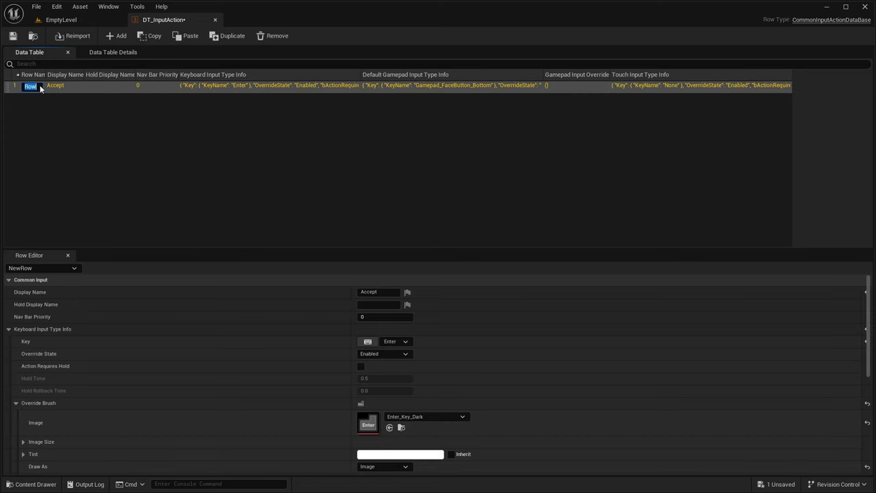
text(Accept)
key(Return)
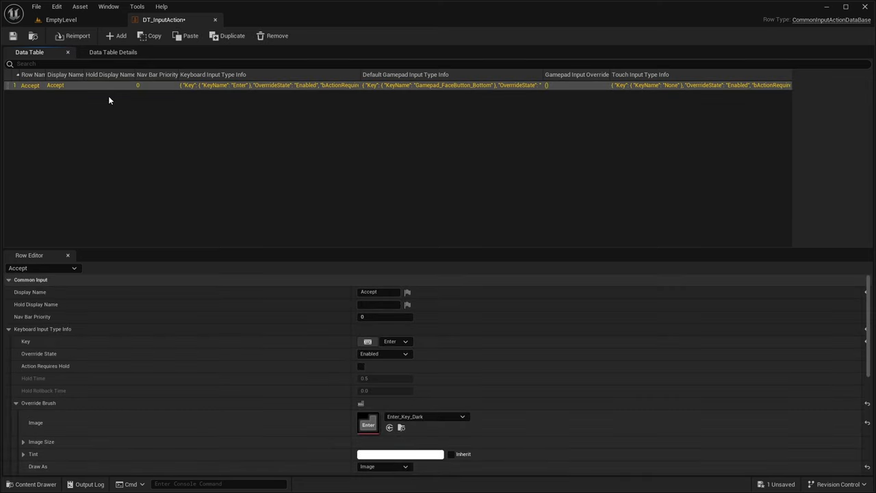
Step: Duplicate the Accept row and rename the copy Back
key(ctrl+d)
double_click(32, 95)
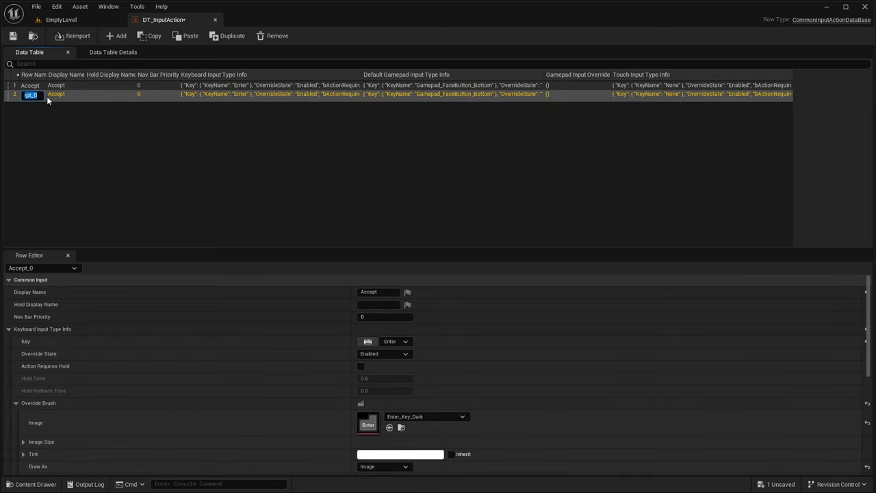
text(Back)
key(Return)
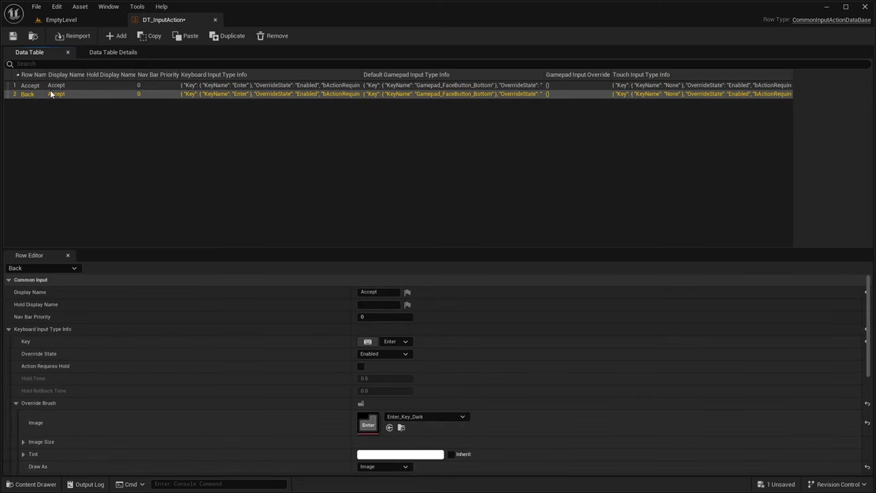
Step: Set the Back row's Display Name to Back
click(377, 292)
text(Back)
key(Return)
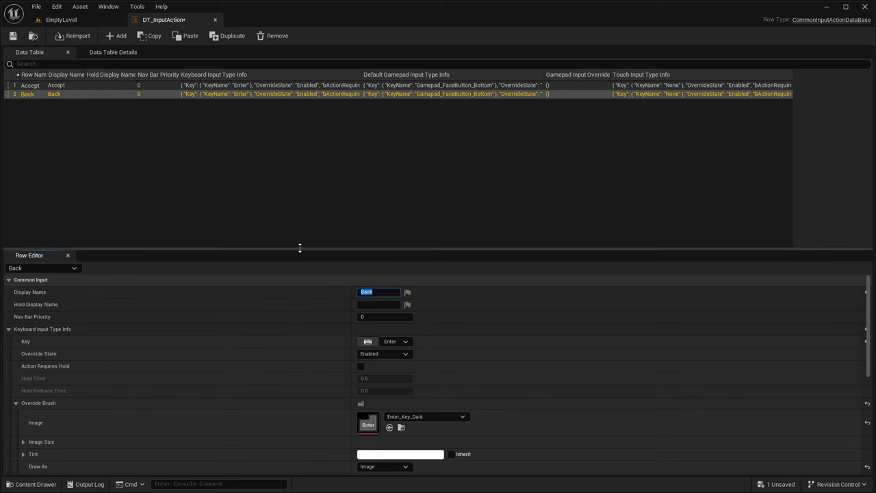
Step: Set the Back row's keyboard input key to Backspace
scroll(346, 319, down, 1)
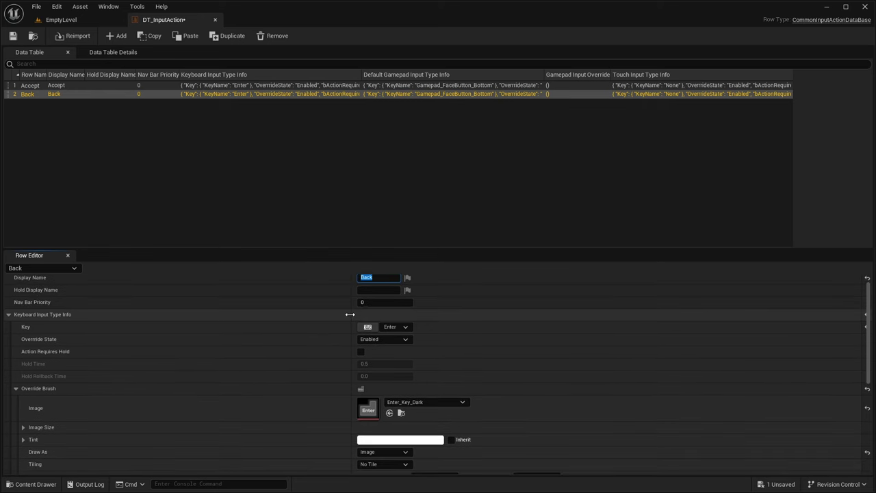
scroll(342, 316, up, 1)
scroll(341, 315, down, 1)
key(Return)
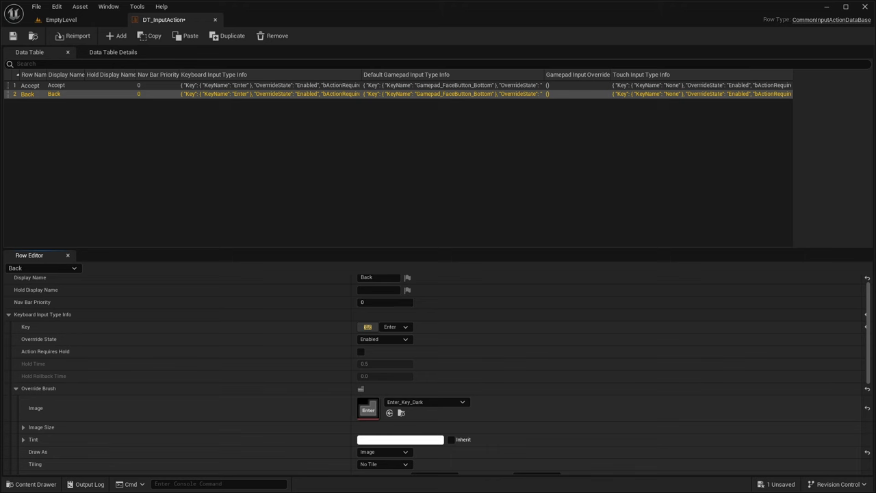
key(BackSpace)
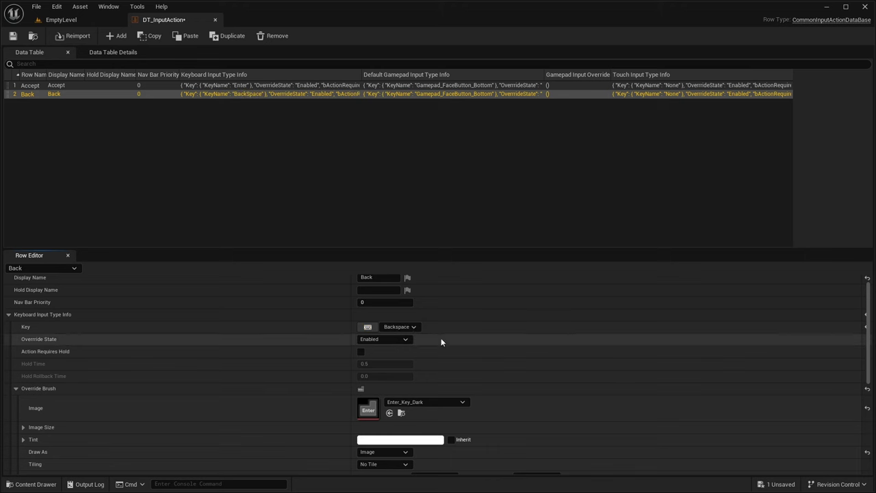
Step: Set the Override Brush image of the Back row's keyboard input to Backspace_Alt_Key_Dark
scroll(304, 309, down, 2)
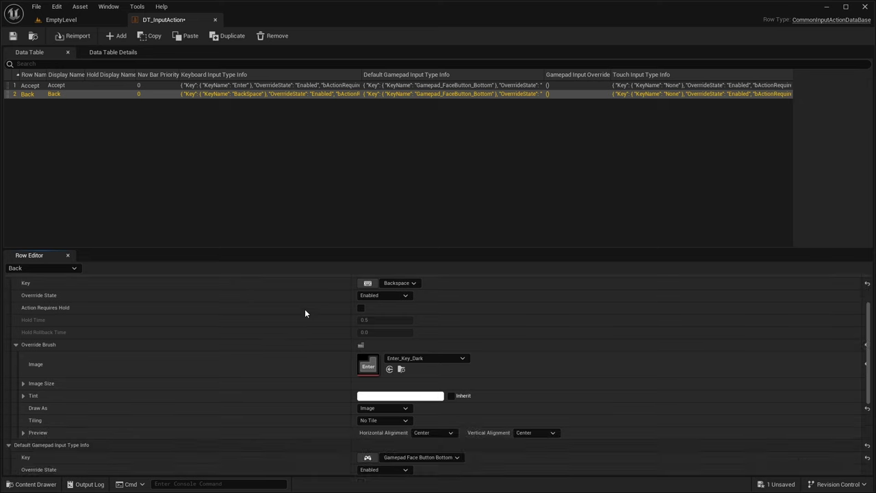
click(400, 359)
text(back)
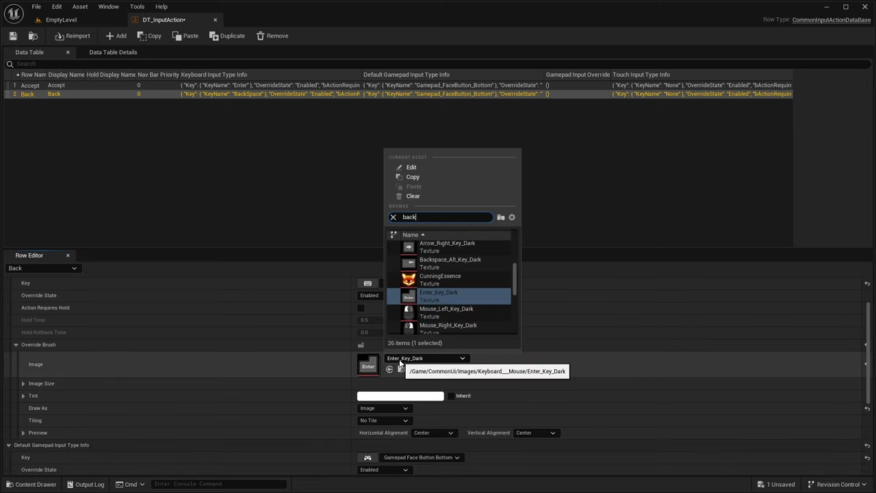
click(462, 250)
Step: Set the Back row's default gamepad input key to Gamepad Face Button Right
scroll(319, 348, down, 5)
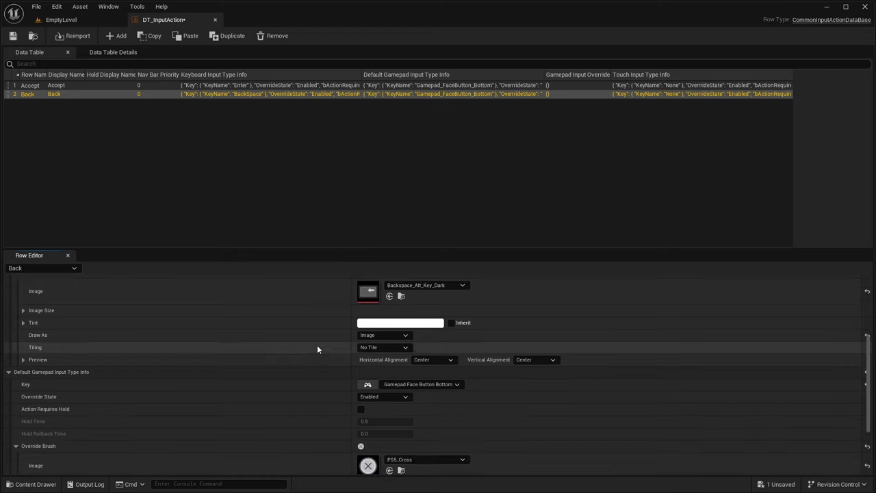
click(410, 341)
text(face)
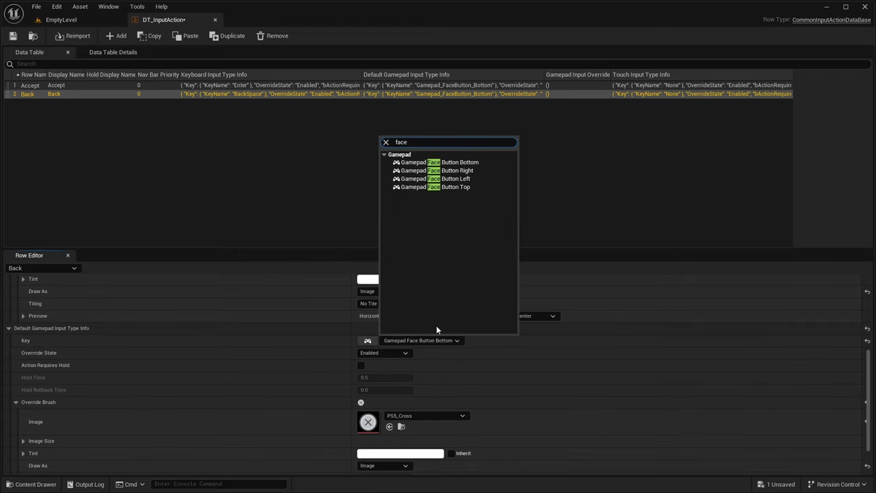
click(459, 170)
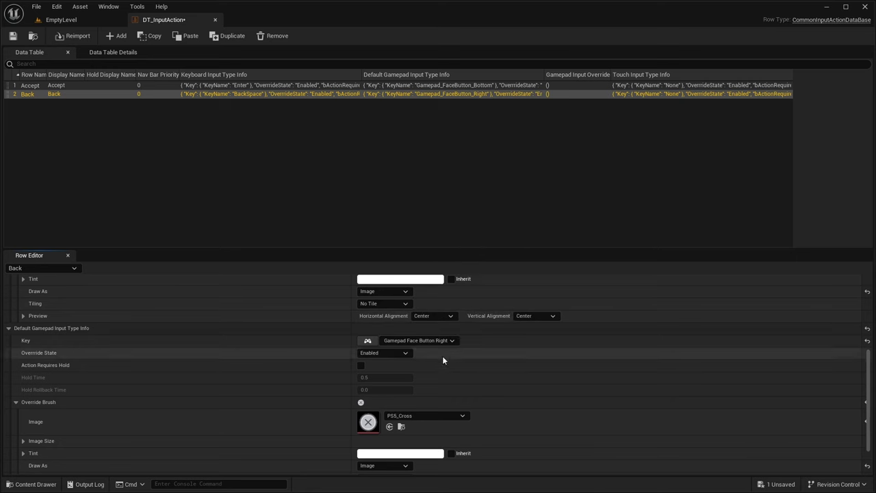
Step: Set the Override Brush image of the Back row's default gamepad input to PS5_Circle and save the data table
click(402, 416)
text(circ)
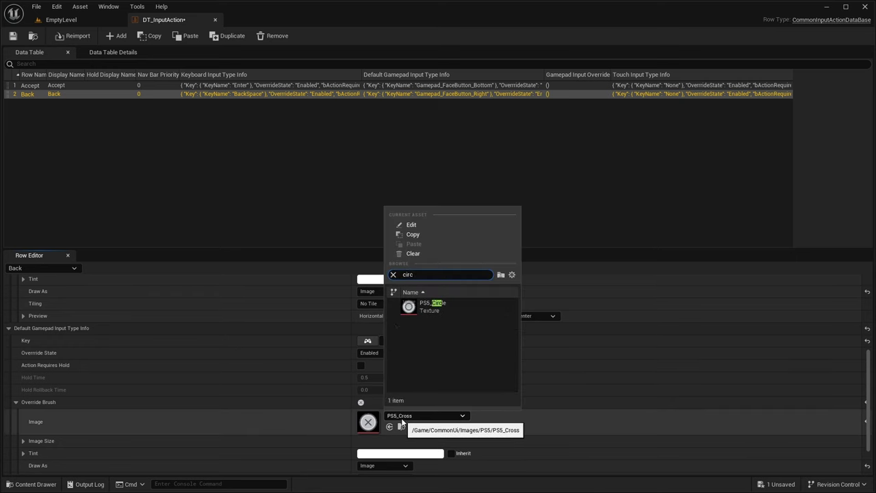
click(433, 303)
key(ctrl+s)
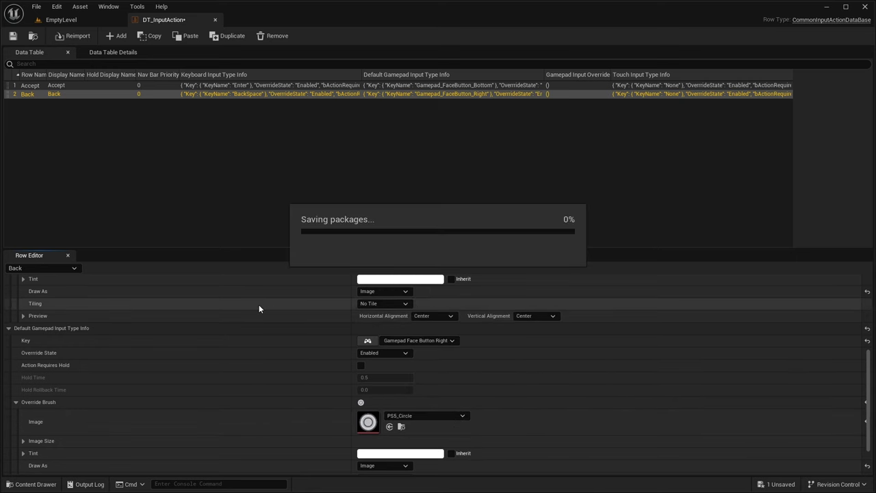
Step: Collapse the Override Brush sections of the Back row's gamepad and keyboard input info
click(26, 402)
scroll(68, 380, up, 2)
click(17, 332)
scroll(57, 352, up, 2)
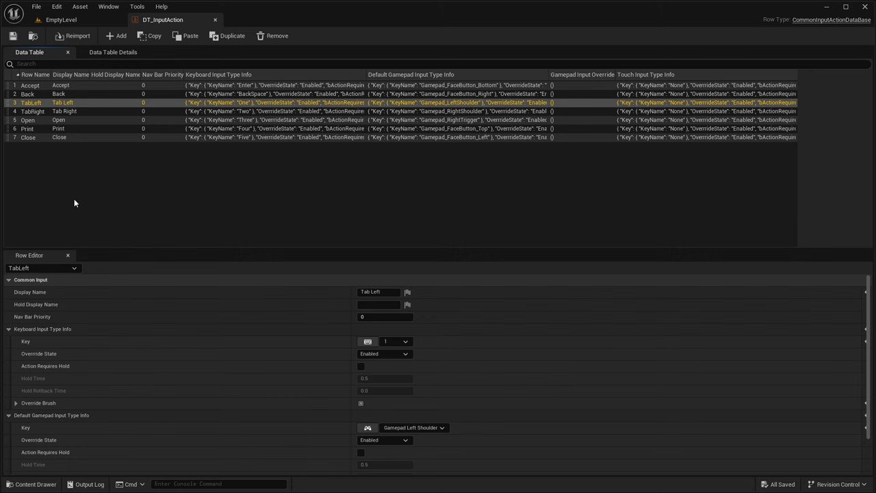
Step: Review the keyboard and gamepad key assignments of the Open, Print, Close, TabRight and TabLeft rows, then clear the row selection
click(31, 122)
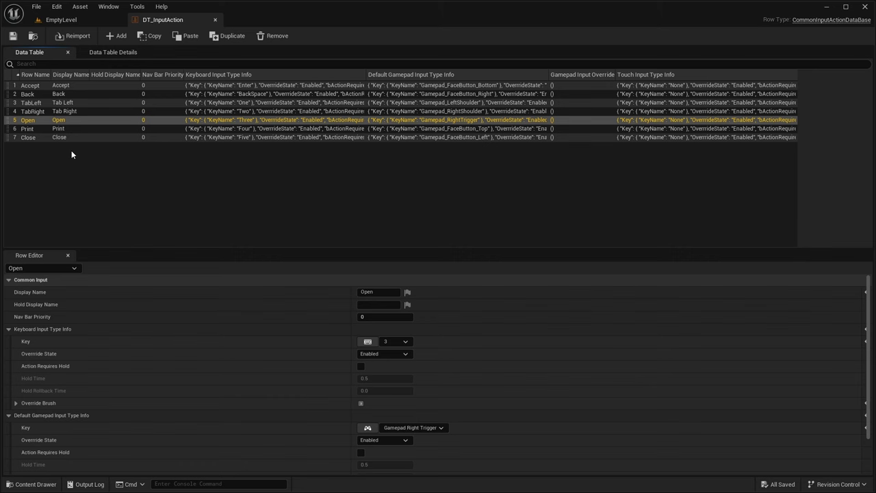
click(53, 130)
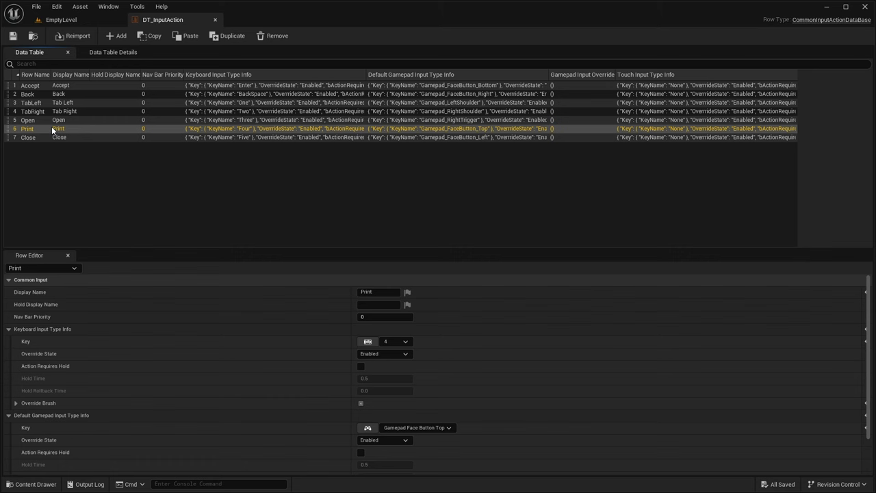
click(38, 138)
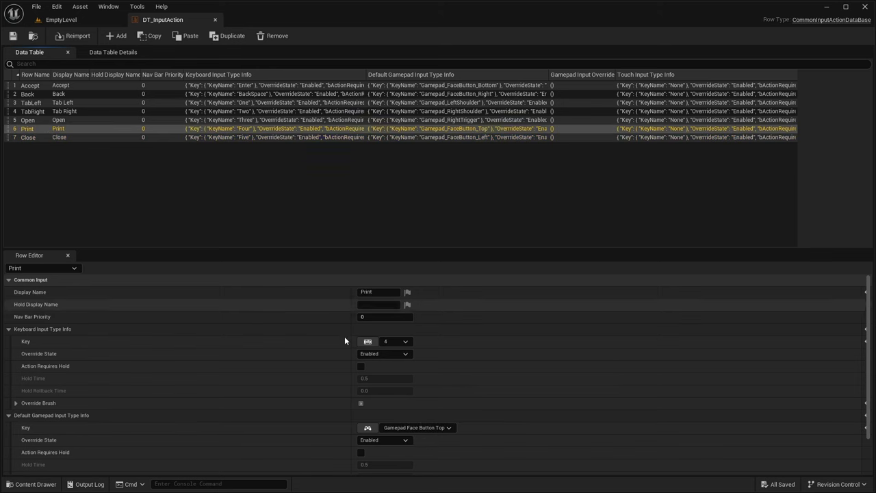
click(62, 119)
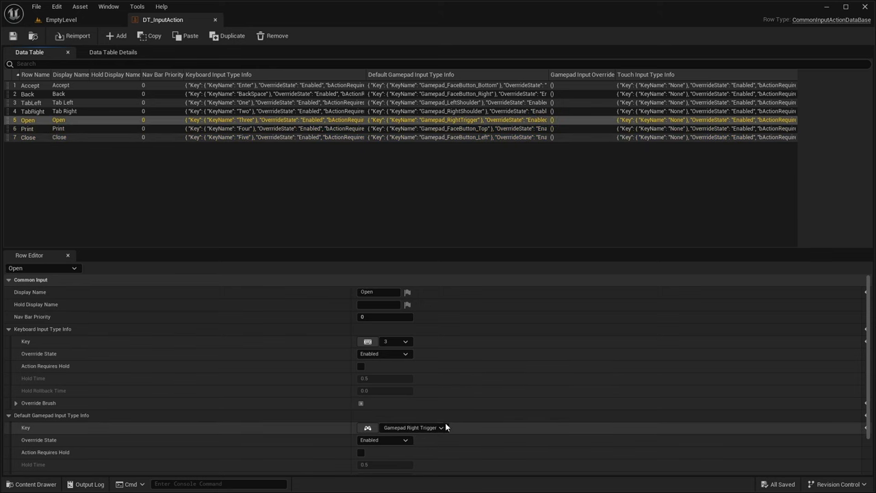
click(68, 111)
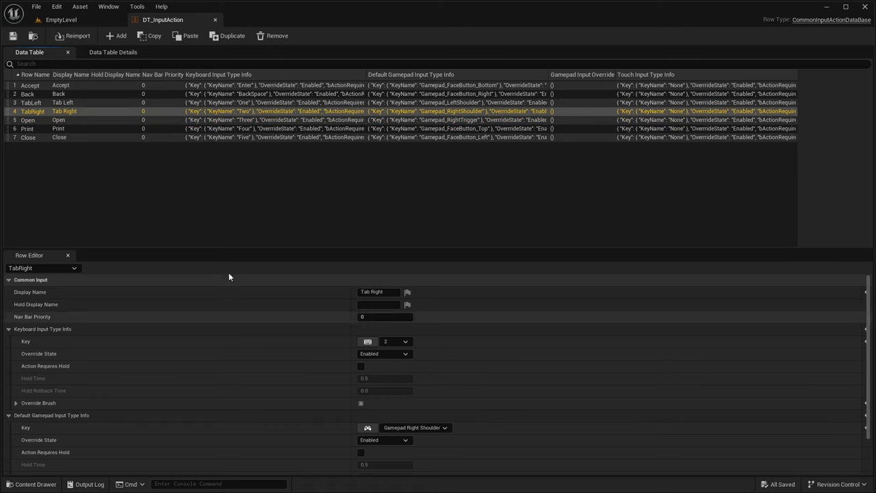
click(41, 102)
click(91, 150)
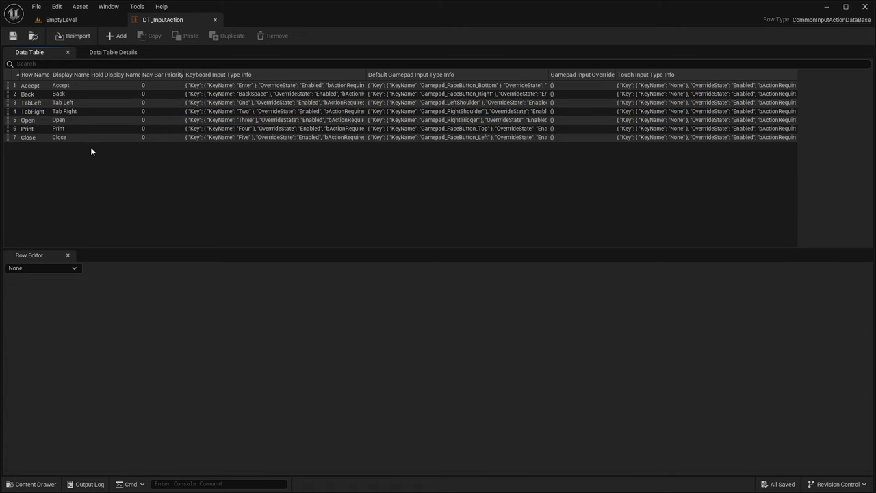
Step: Save the DT_InputAction table and open the InputData blueprint from the CommonUi Input folder
click(12, 35)
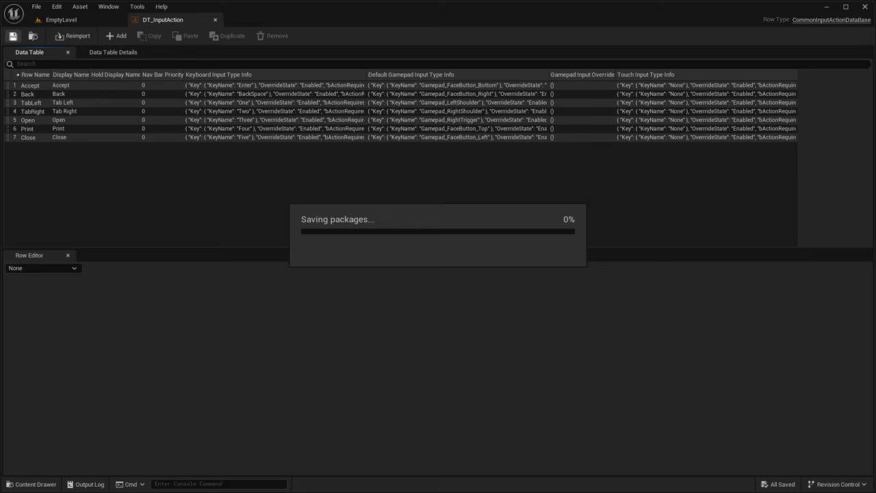
click(61, 19)
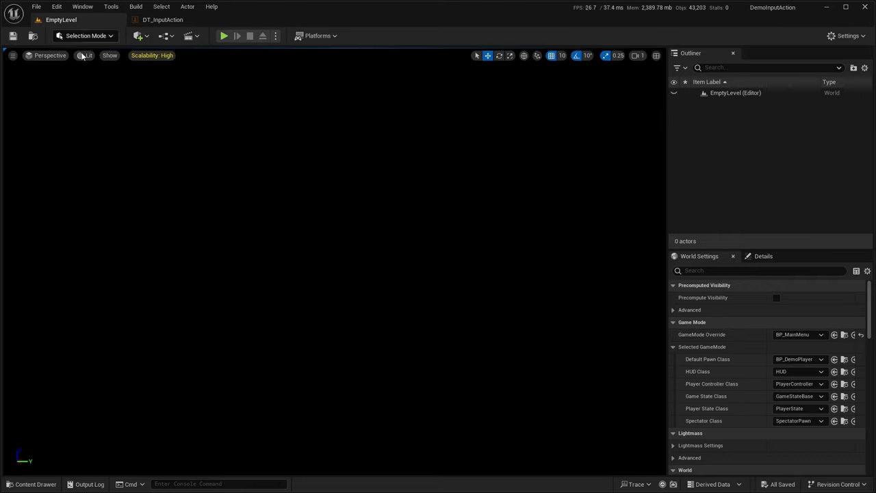
click(26, 484)
double_click(298, 349)
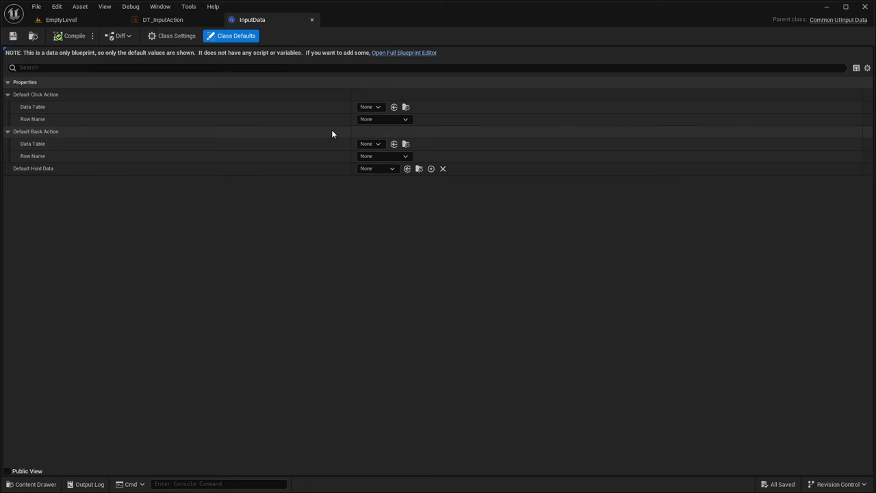
Step: Assign DT_InputAction as the data table for both the Default Click Action and the Default Back Action
click(370, 107)
click(408, 203)
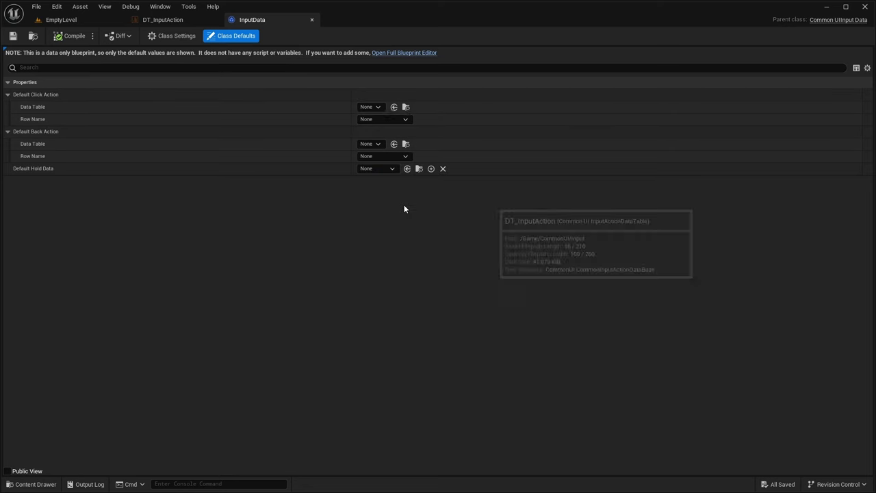
click(369, 145)
click(411, 240)
Step: Set the Default Click Action row to Accept and the Default Back Action row to Back, and save InputData
click(372, 121)
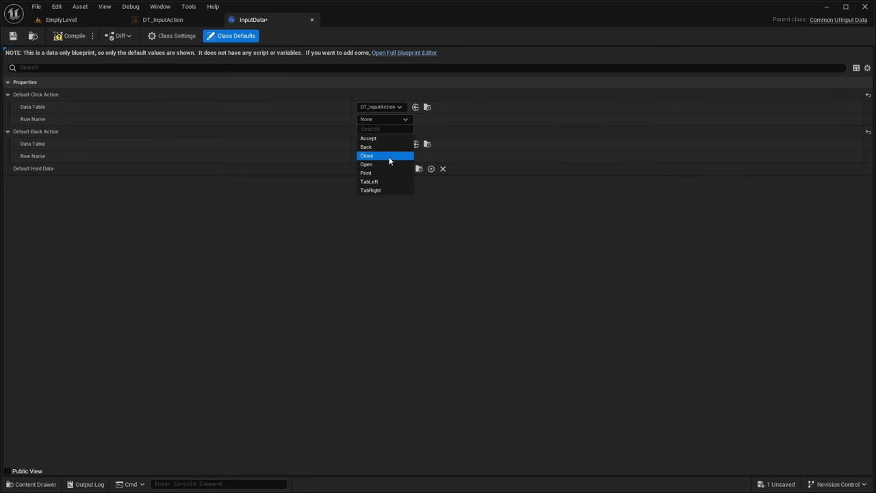
click(367, 139)
click(373, 156)
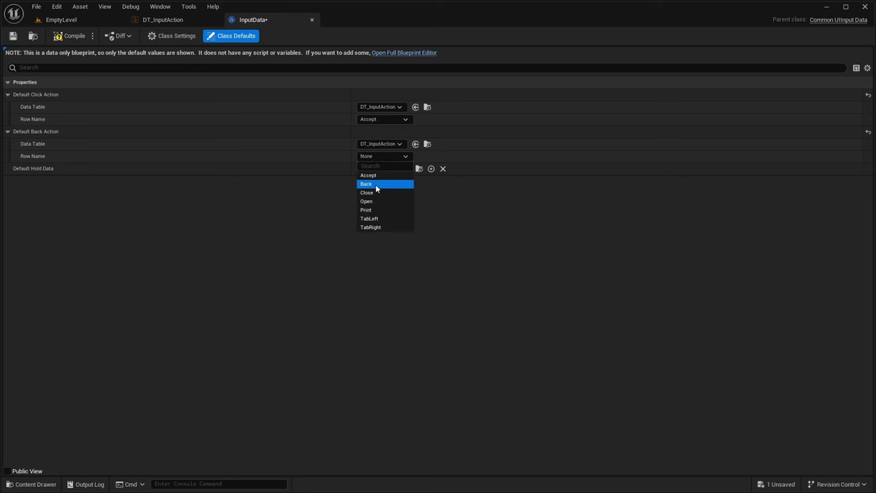
click(375, 184)
click(14, 36)
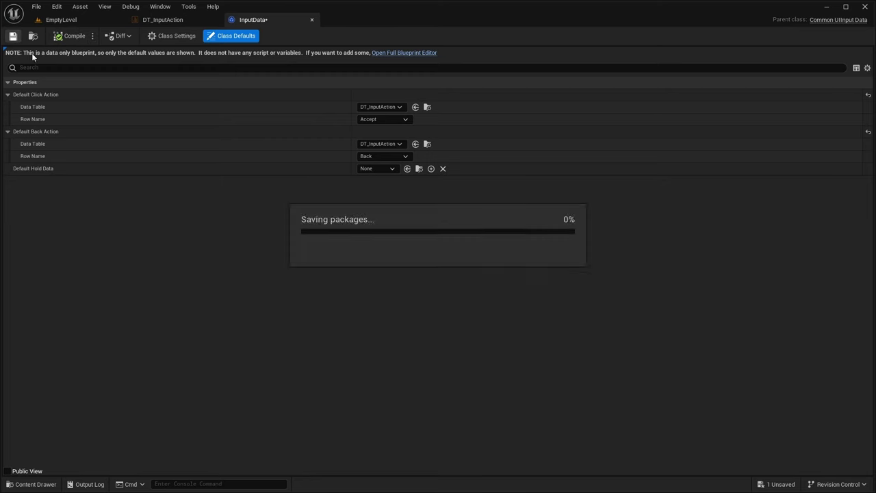
Step: Close the InputData and DT_InputAction editors and open the CommonUi Widgets folder in the project content
click(311, 21)
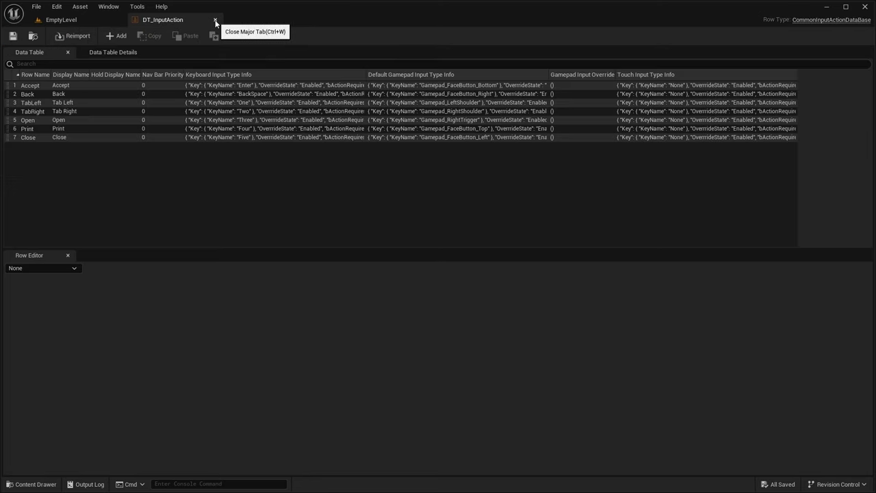
click(215, 22)
click(31, 484)
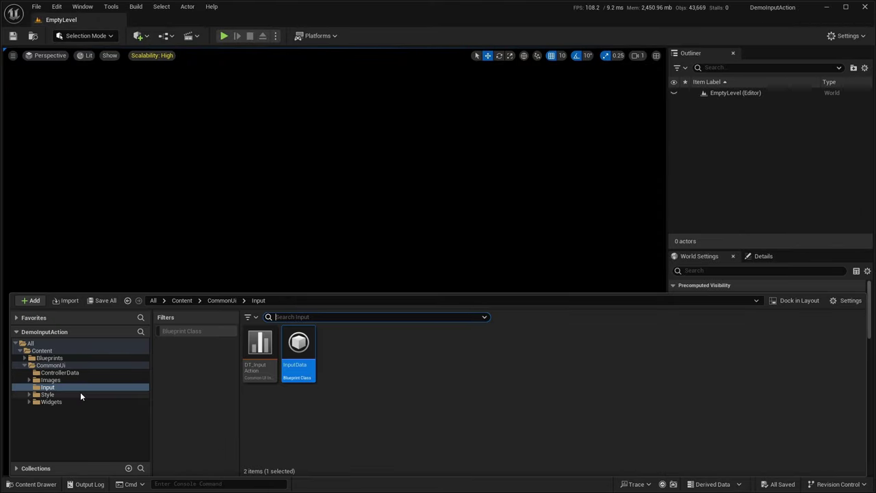
click(366, 405)
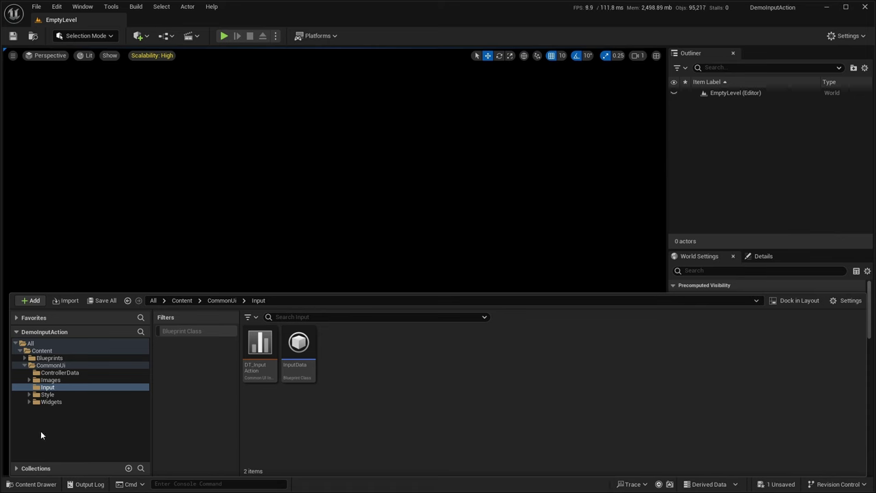
click(41, 400)
Step: Create a Widget Blueprint named UI_Main in the Widgets folder, with Common Activatable Widget as parent class and Canvas Panel as root
right_click(375, 363)
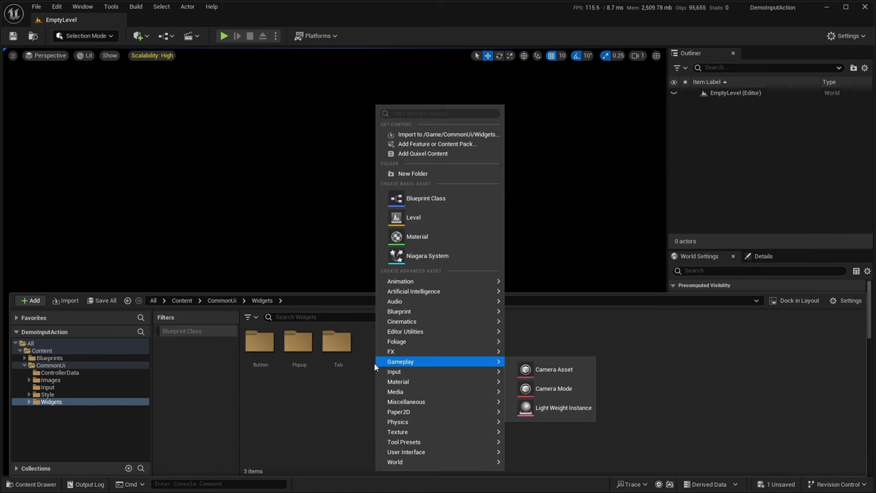
mouse_move(421, 452)
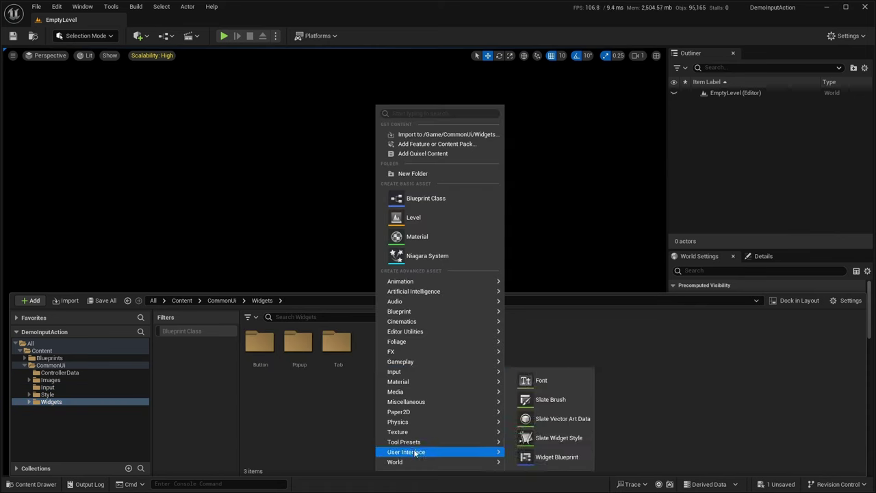
click(525, 458)
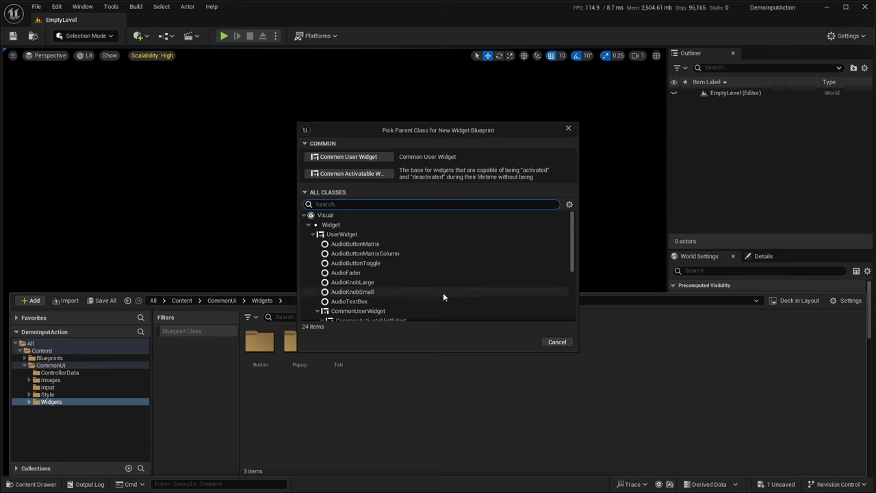
click(359, 175)
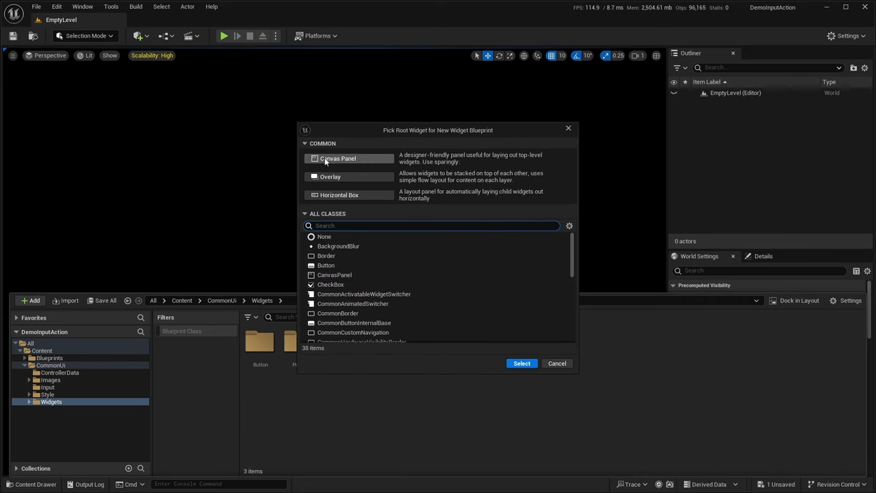
click(327, 160)
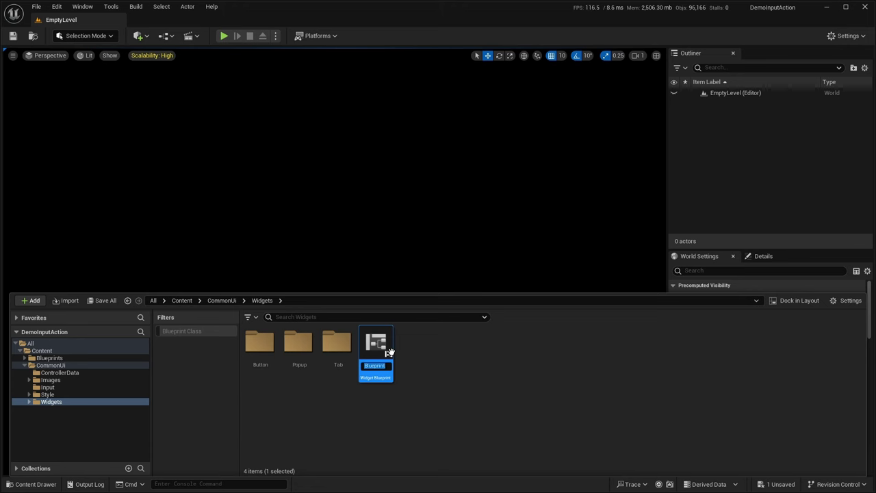
text(UI_Main)
key(Return)
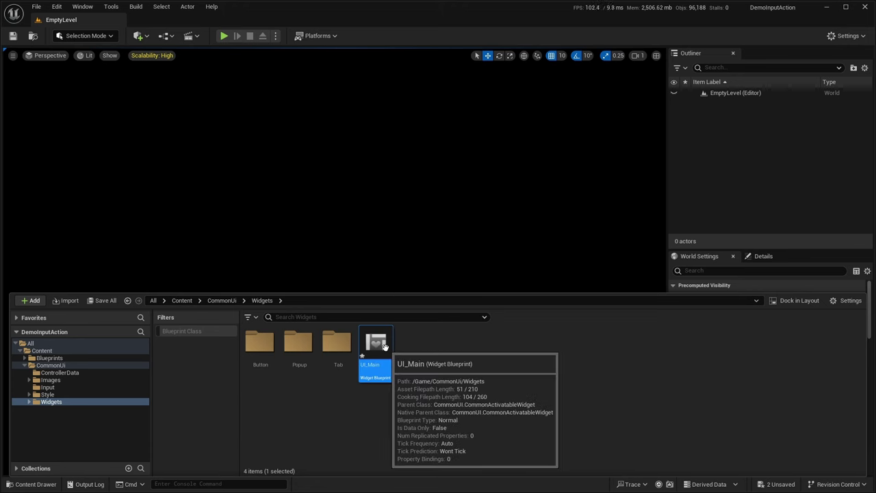
Step: Open UI_Main in the designer, select its root Canvas Panel and save the widget
double_click(387, 352)
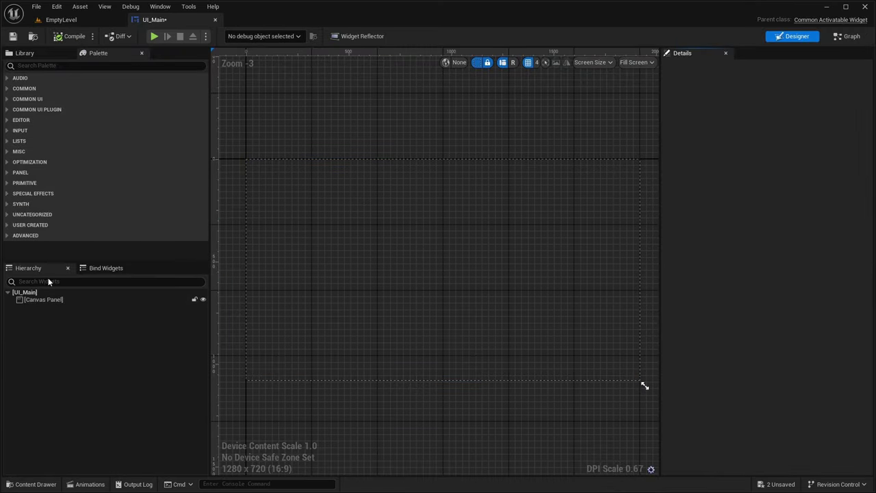
click(32, 300)
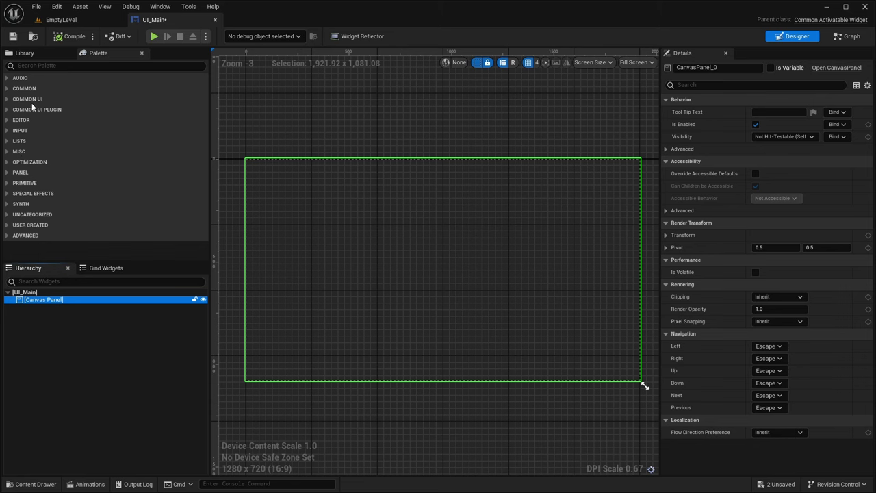
click(11, 35)
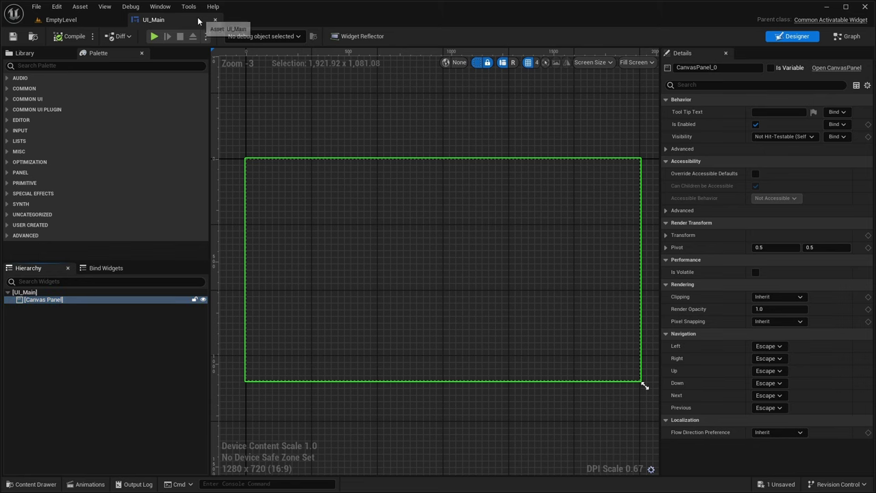
Step: Open the BP_DemoPlayer blueprint from the project's Blueprints folder
click(31, 484)
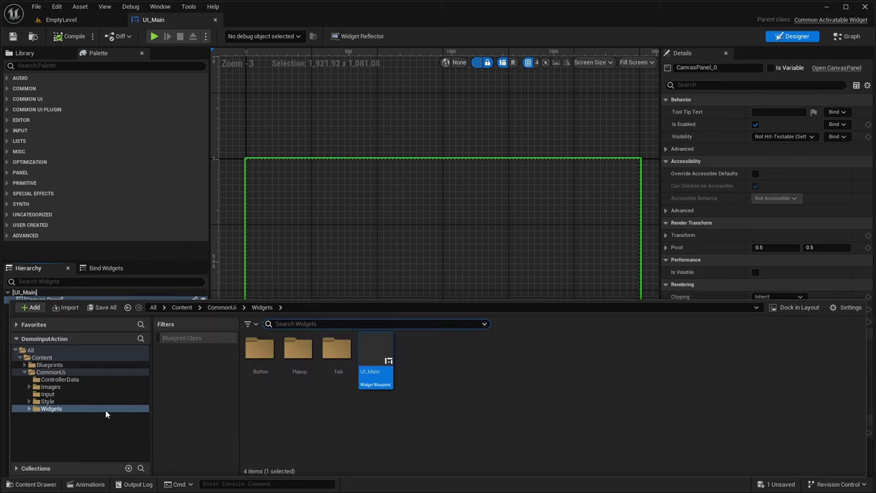
click(49, 365)
double_click(299, 357)
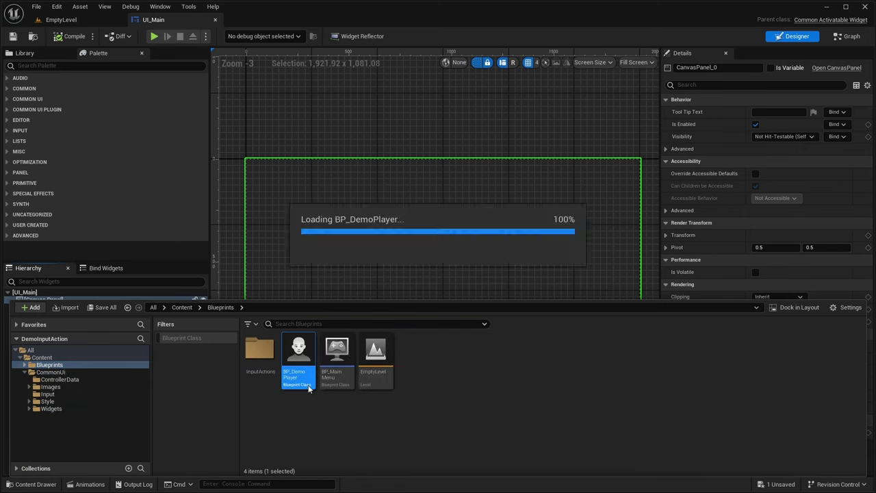
Step: Set the widget class of the Construct node in BP_DemoPlayer's Event Graph to UI_Main and compile the blueprint
click(301, 207)
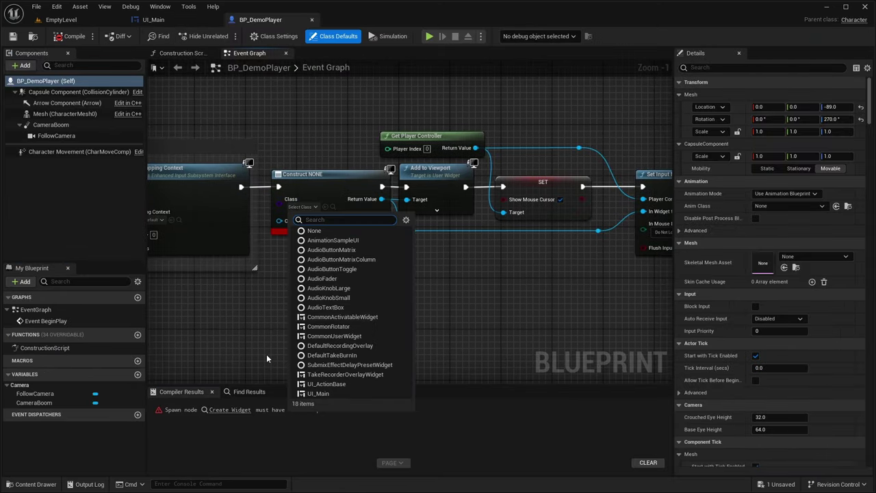
click(321, 404)
right_drag(308, 300, 279, 288)
click(71, 36)
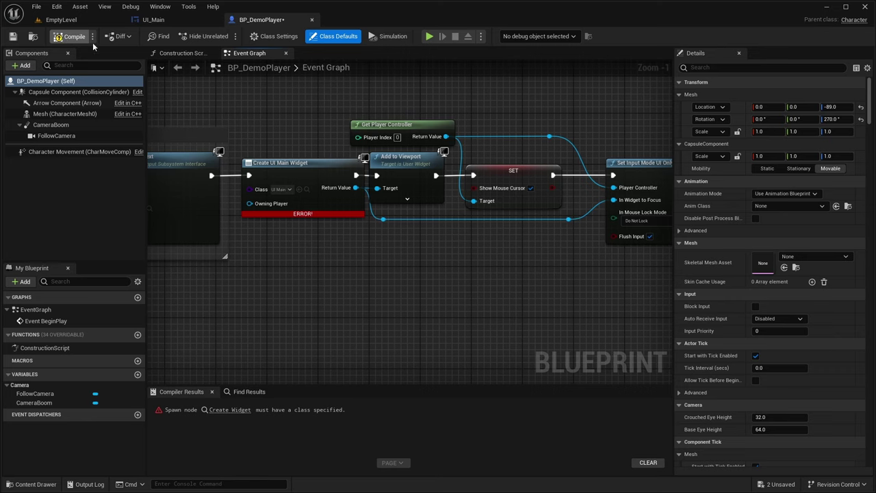
right_drag(352, 236, 349, 262)
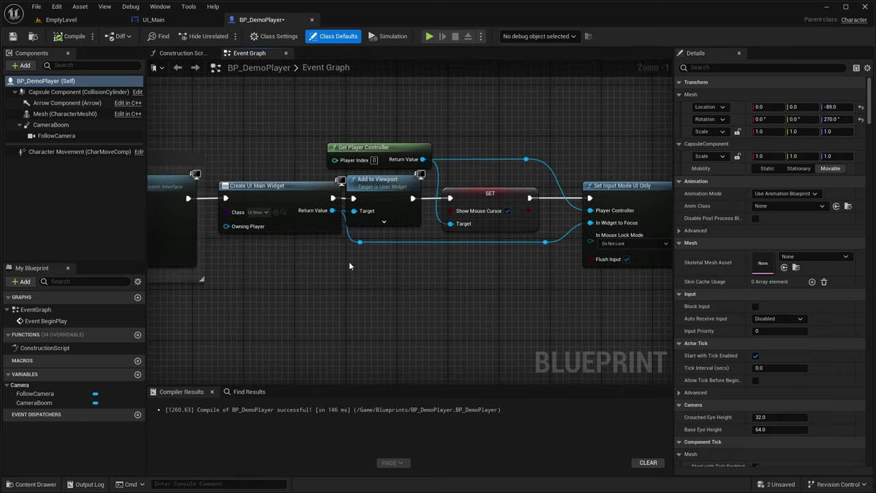
click(374, 198)
right_drag(471, 293, 406, 294)
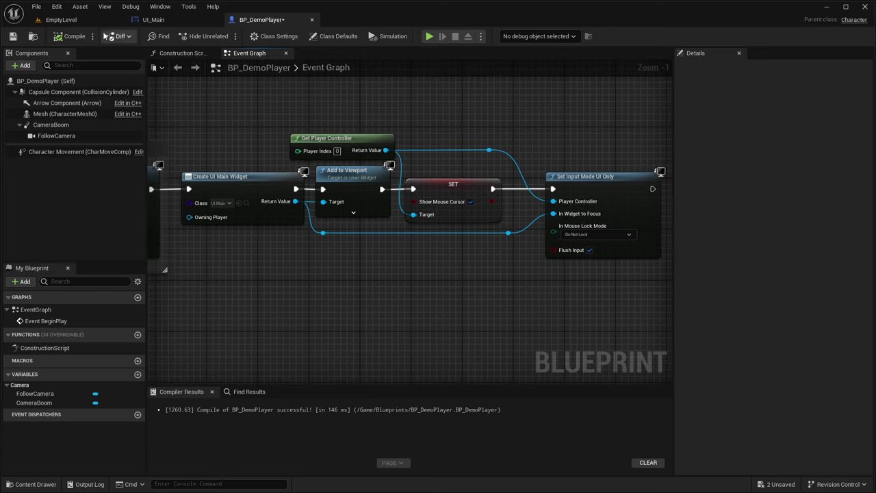
Step: Test UI_Main in play mode with a temporary Image widget on its Canvas Panel, and delete the image after stopping the game
click(62, 19)
click(152, 19)
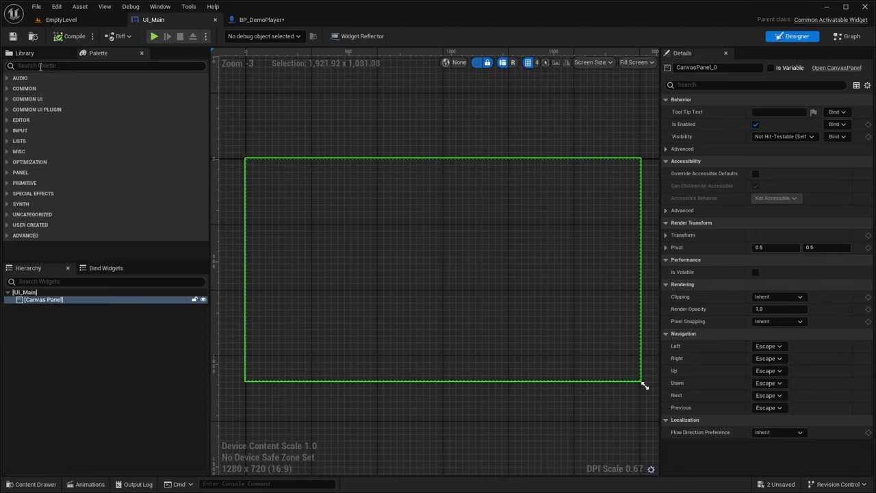
text(ima)
drag(34, 87, 403, 226)
click(154, 36)
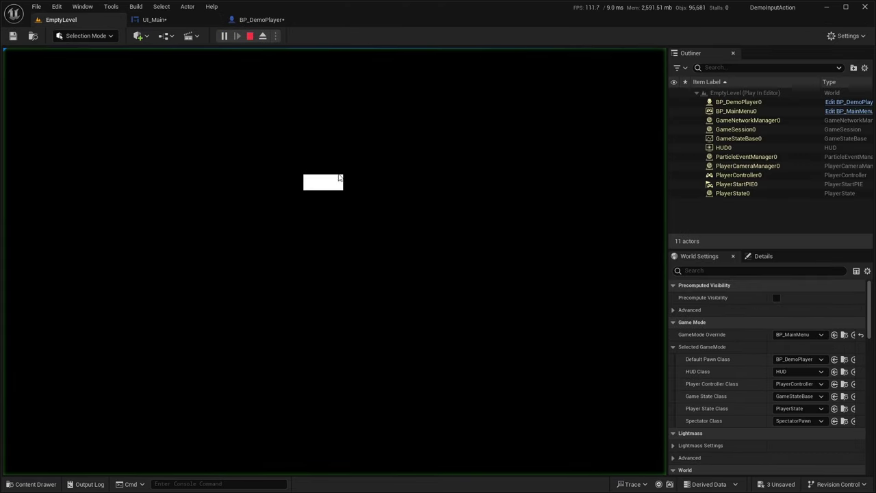
click(250, 35)
click(152, 19)
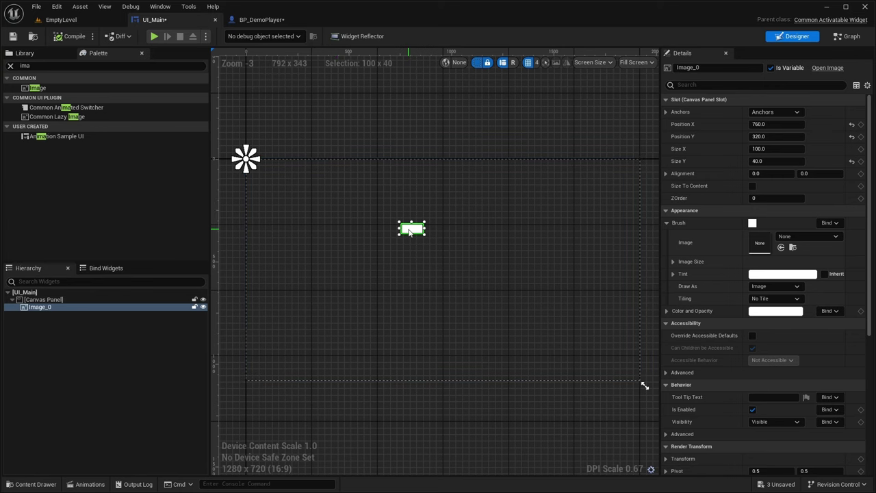
key(Delete)
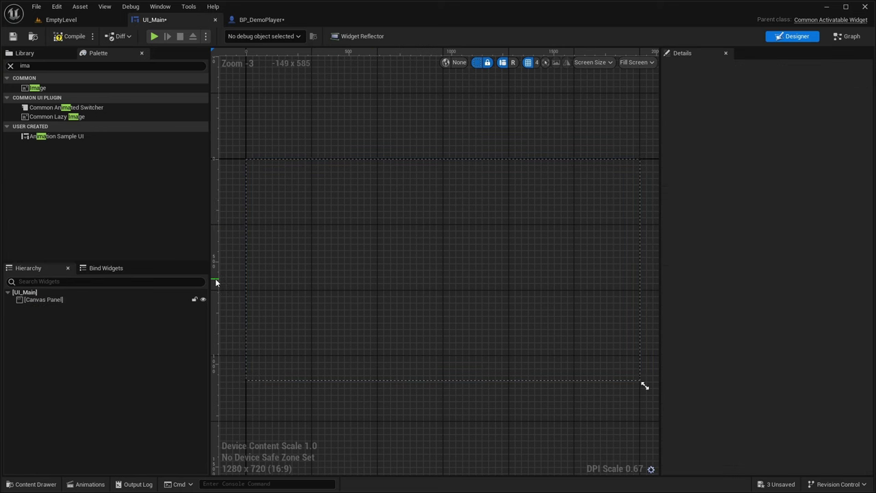
Step: Close the BP_DemoPlayer editor and open the Button folder inside CommonUi/Widgets
click(311, 20)
click(33, 485)
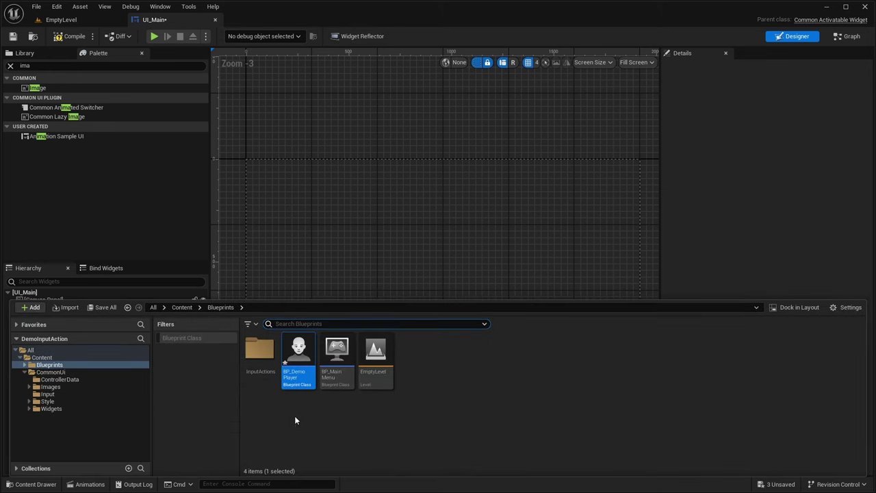
click(28, 409)
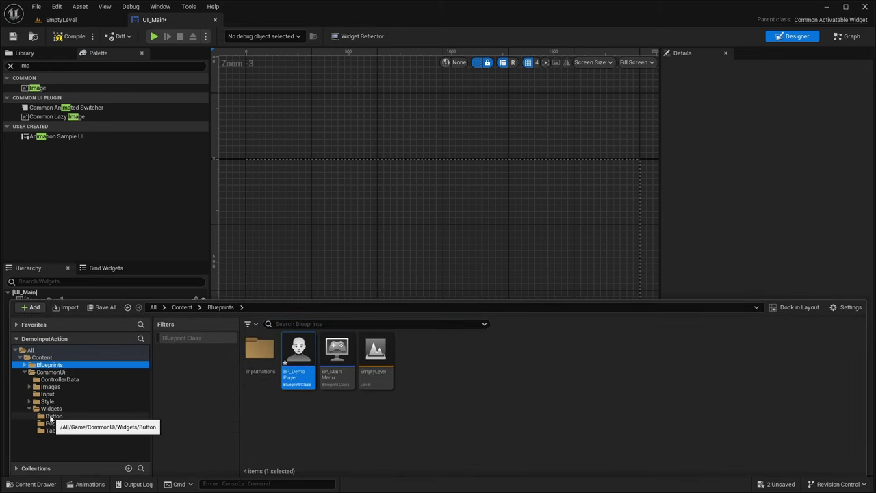
click(51, 417)
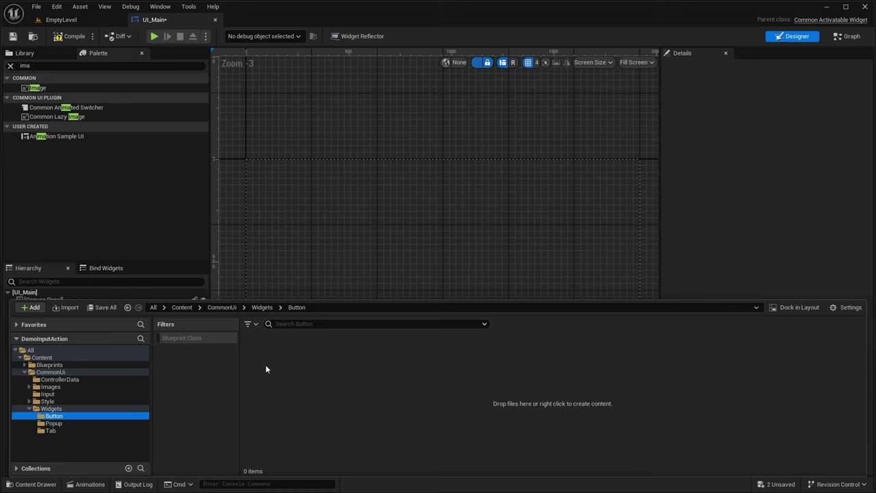
Step: Create a Widget Blueprint named UI_ActionBase in the Button folder, with CommonBoundActionButton as parent class and Overlay as root widget
right_click(266, 369)
mouse_move(330, 455)
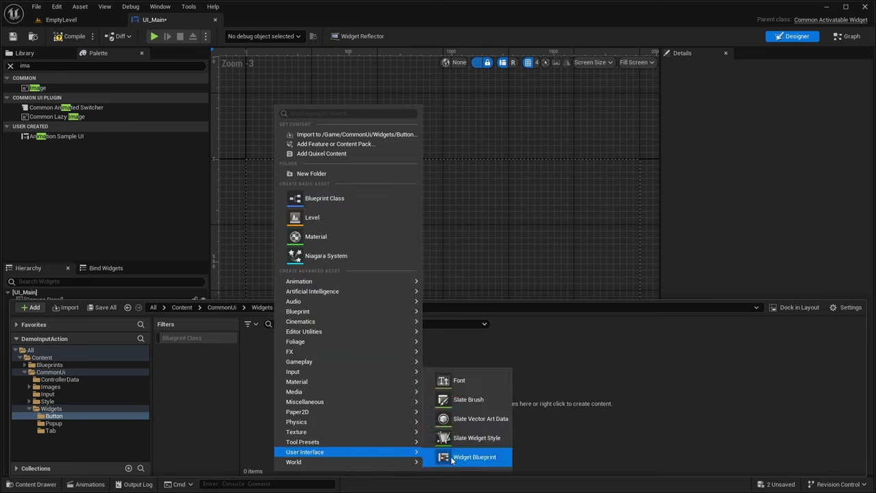
click(472, 456)
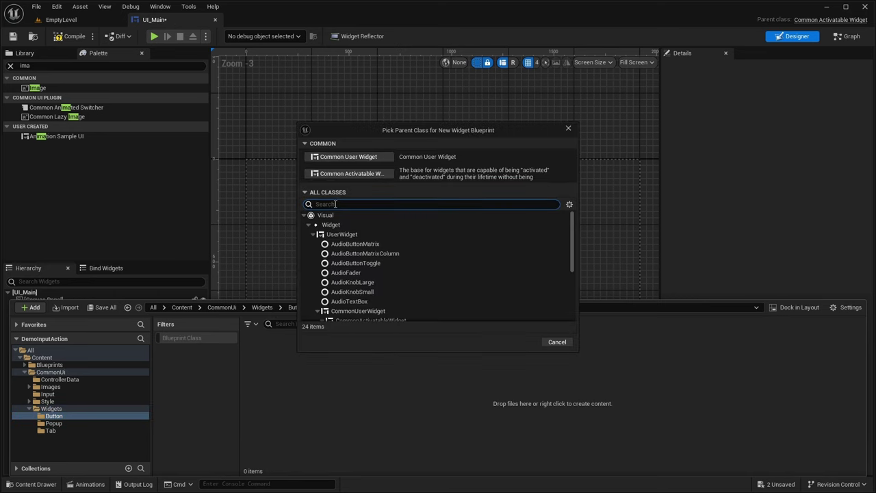
text(common)
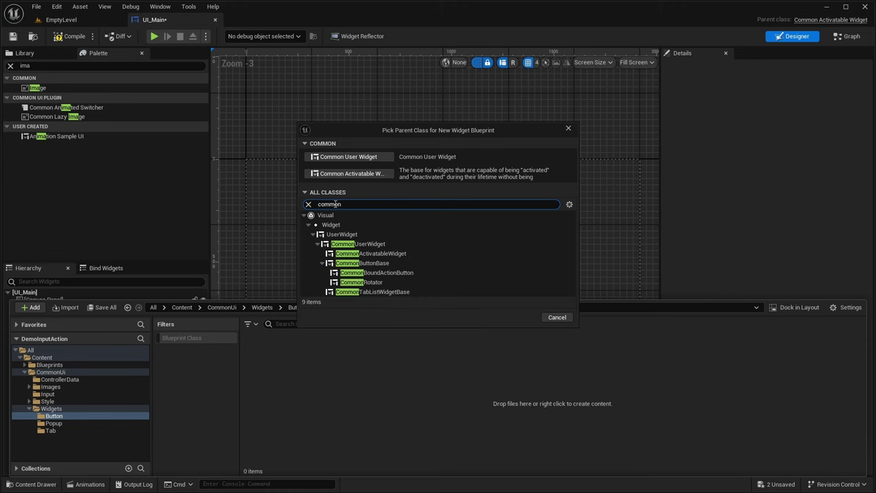
click(383, 273)
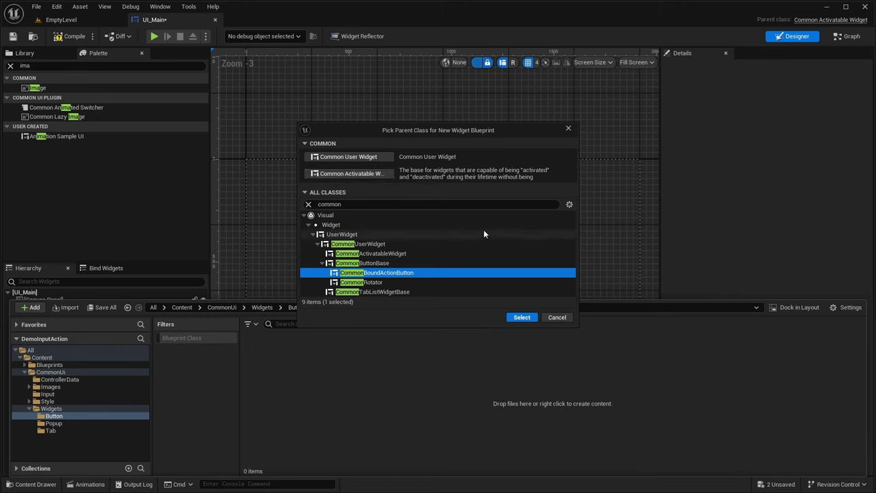
click(521, 317)
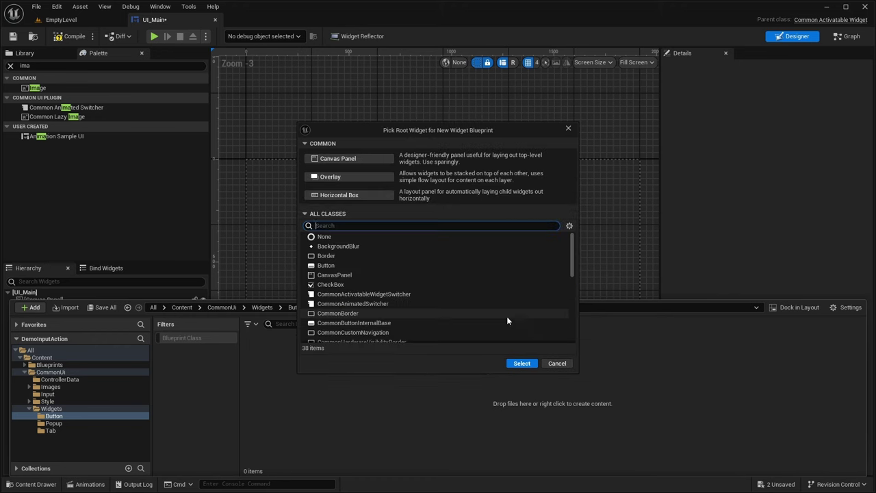
click(341, 179)
text(UI_Actio)
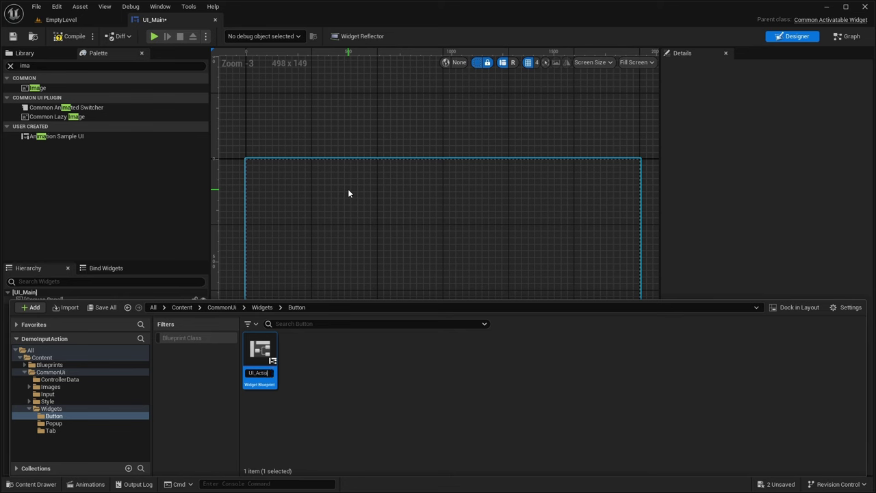
text(nBase)
key(Return)
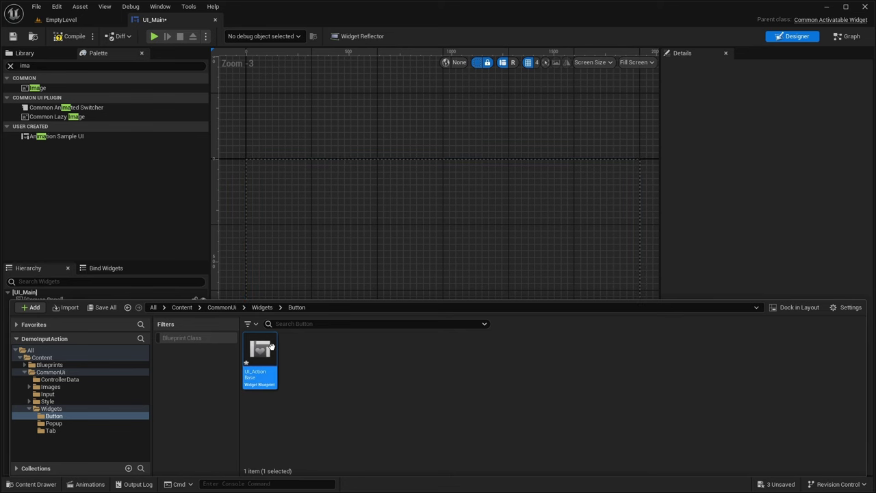
Step: Open and compile UI_ActionBase, and add a Common Action Widget and a Common Text to its root Overlay
double_click(271, 350)
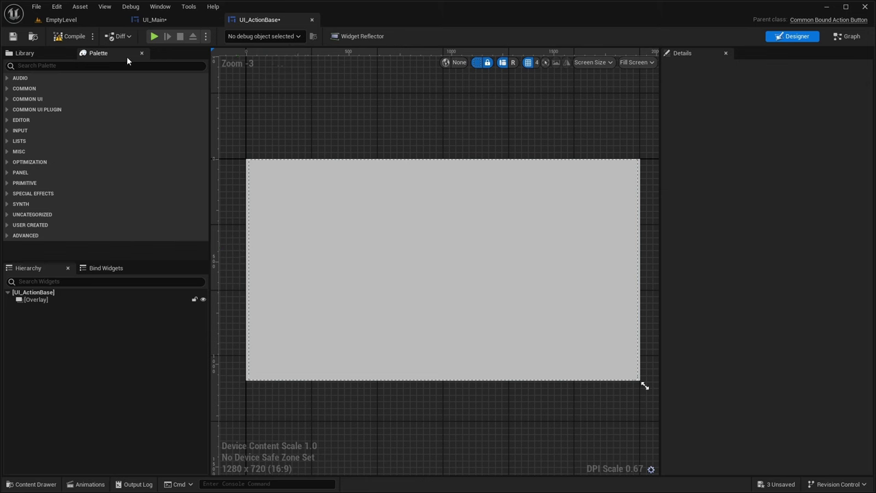
click(71, 36)
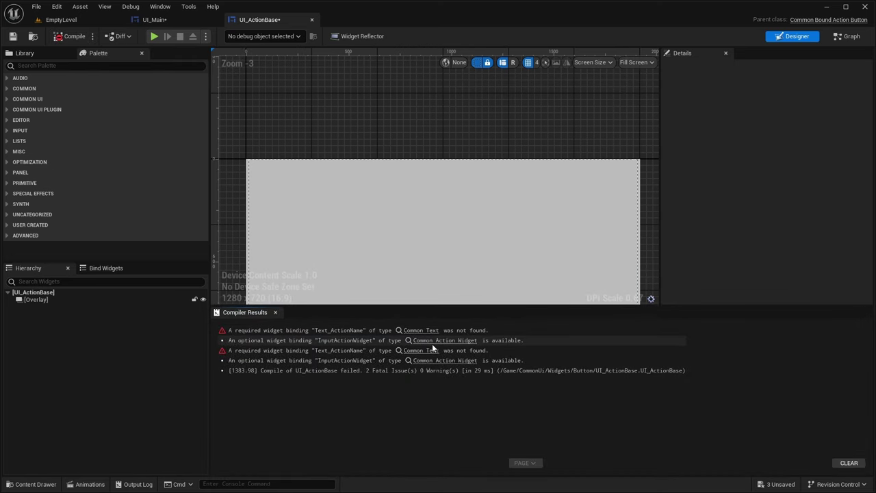
click(57, 67)
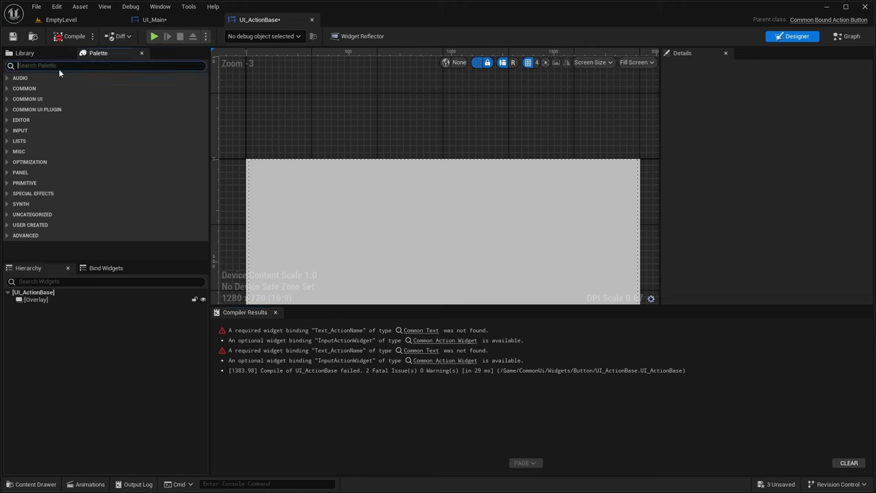
text(Common Action)
drag(55, 88, 39, 299)
drag(62, 65, 9, 66)
text(Commo)
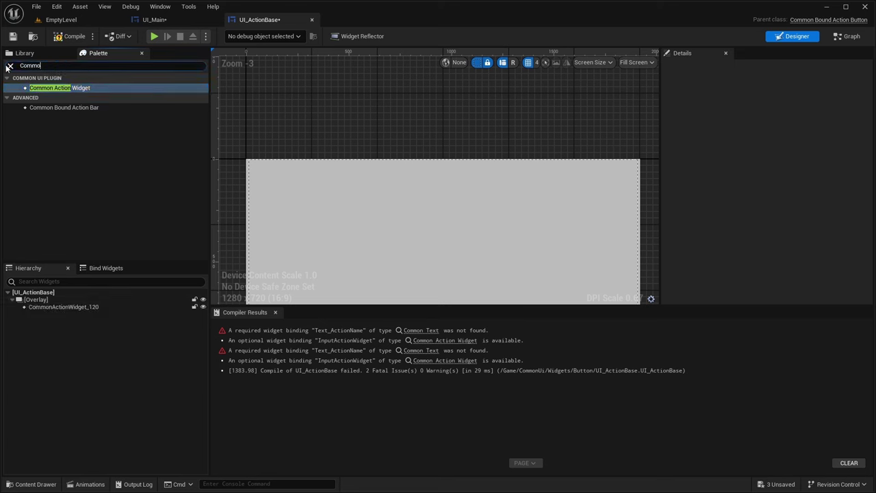
text(n Text)
drag(45, 115, 43, 302)
Step: Wrap the Common Action Widget and Common Text in a Horizontal Box and order the action widget before the text
shift+click(60, 307)
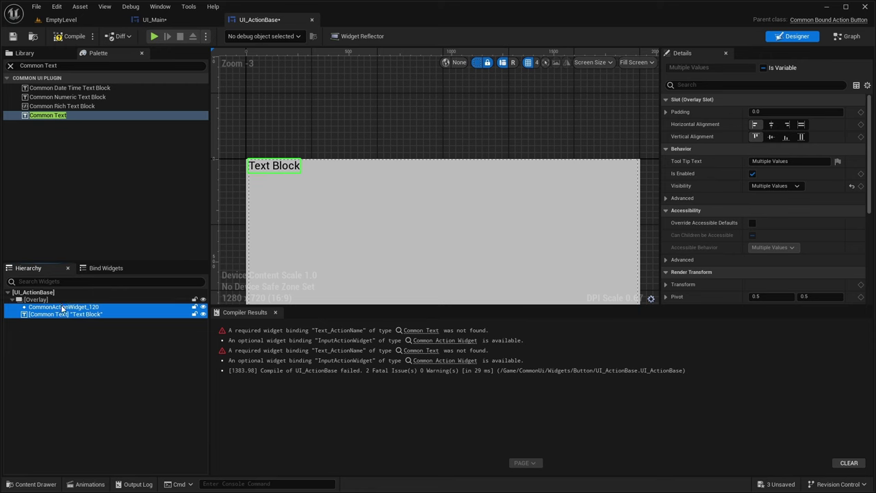
right_click(62, 309)
mouse_move(107, 402)
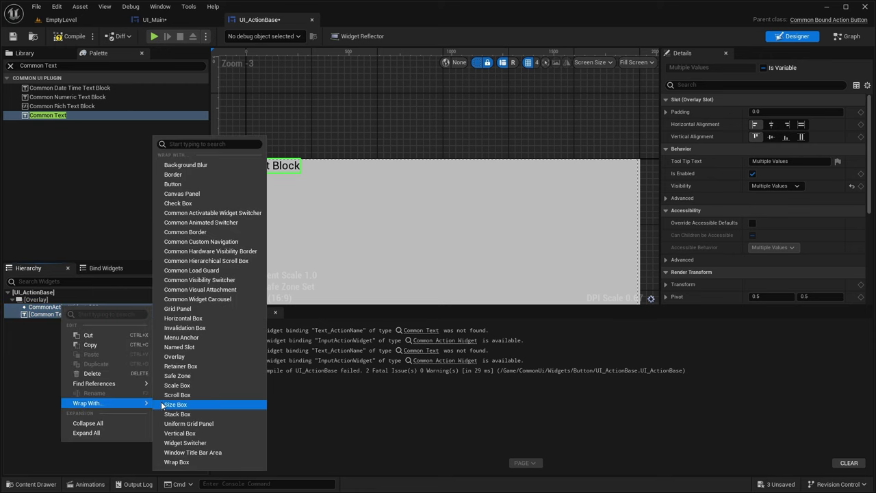
click(181, 318)
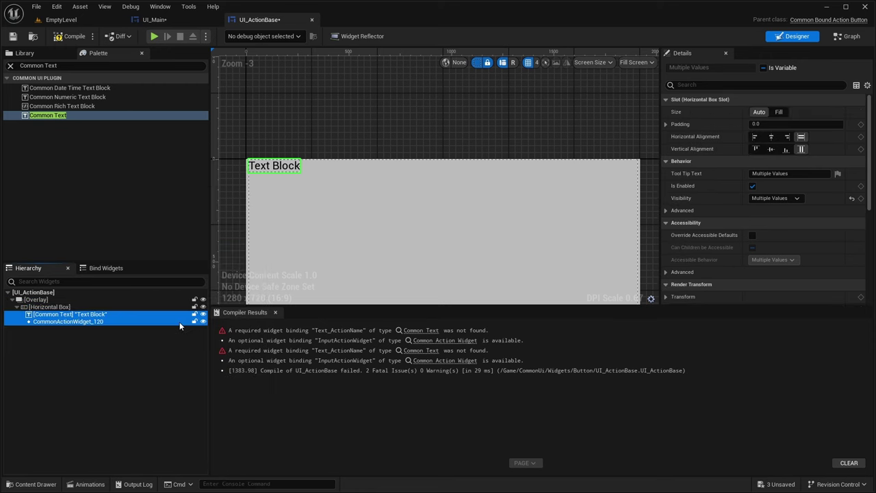
click(74, 323)
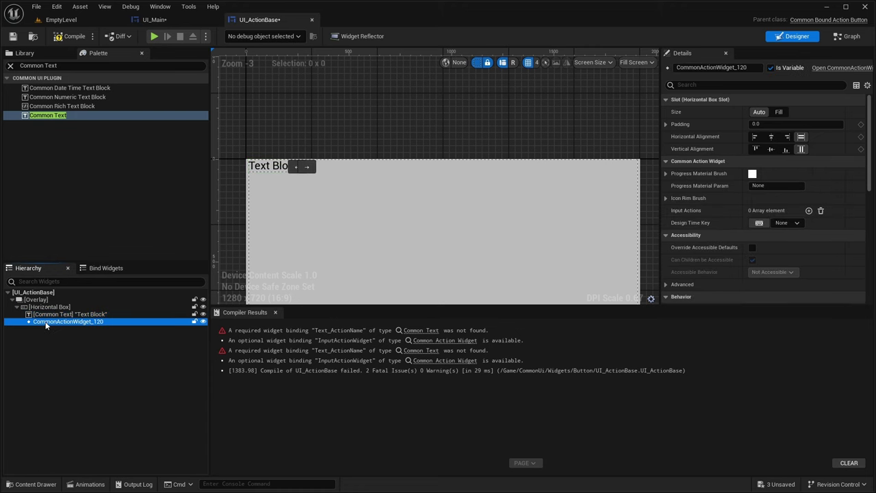
drag(74, 323, 57, 318)
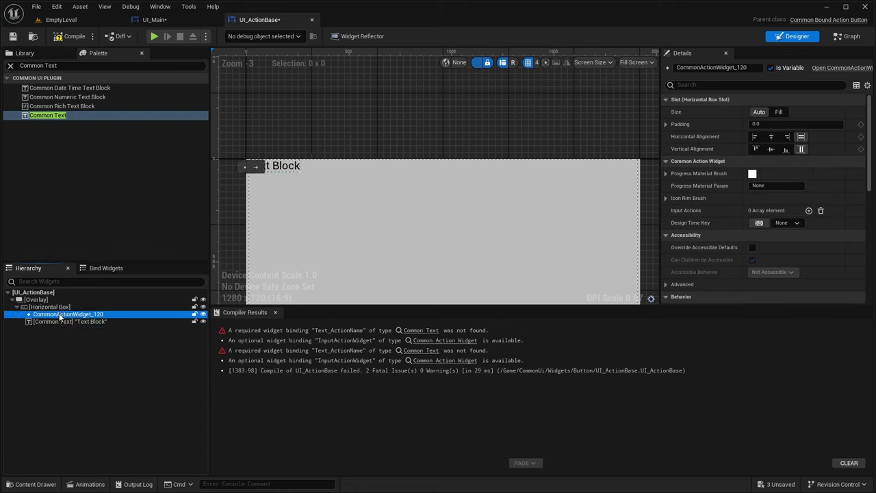
Step: Set the Horizontal Box to fill its Overlay slot both horizontally and vertically
click(49, 307)
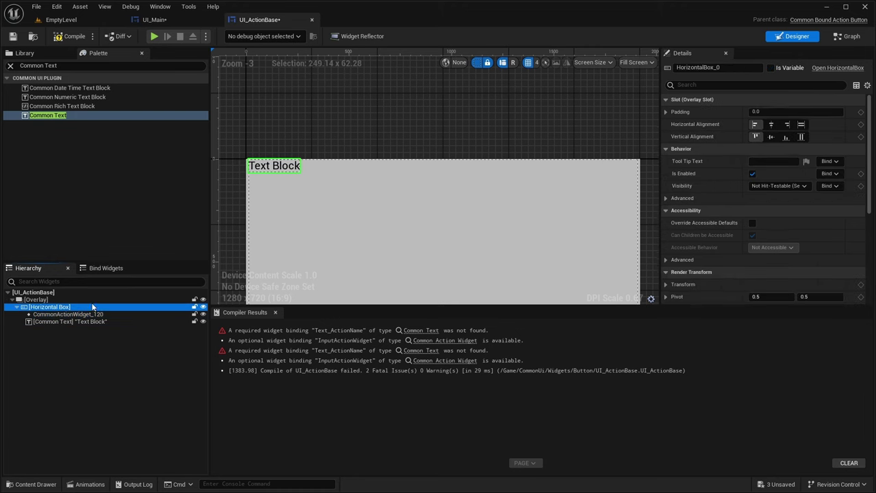
click(801, 125)
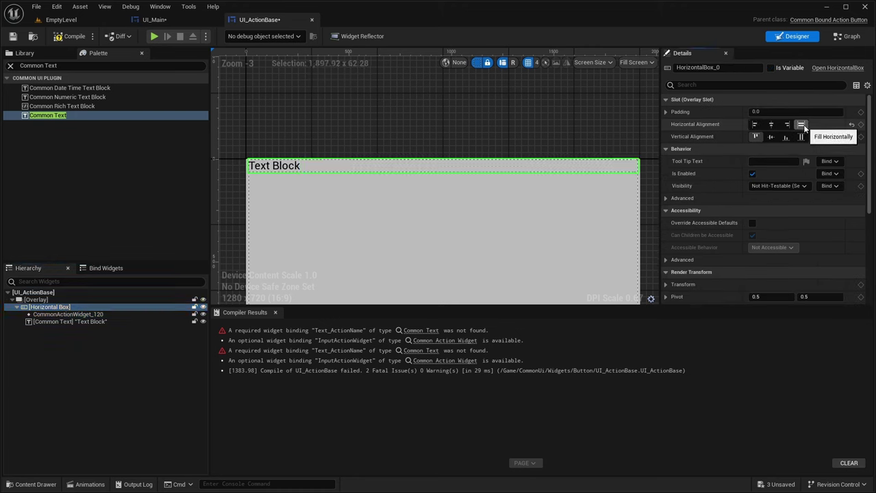
click(801, 136)
right_drag(420, 123, 417, 85)
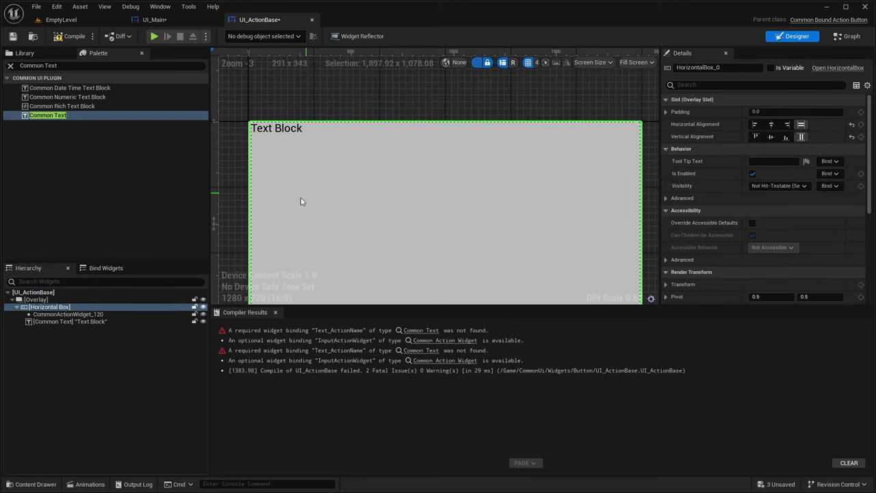
Step: Center the Common Text vertically in its Horizontal Box slot and set its slot size to Fill
click(68, 321)
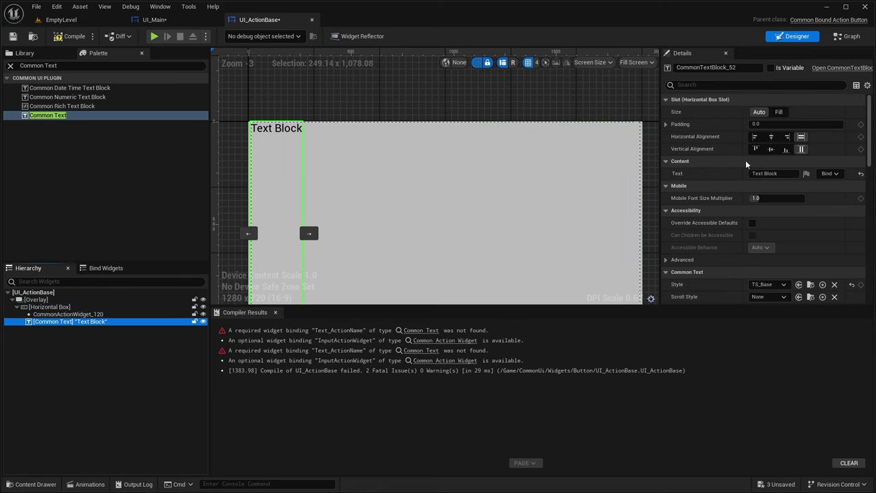
click(771, 149)
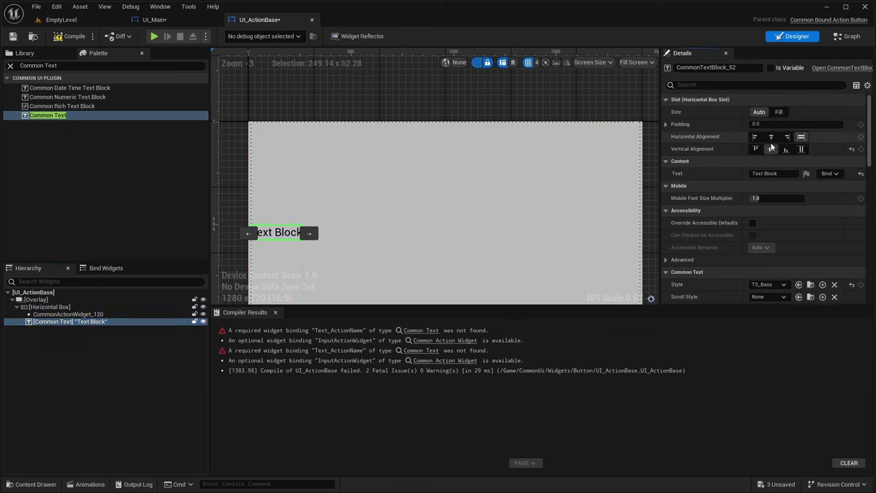
click(779, 112)
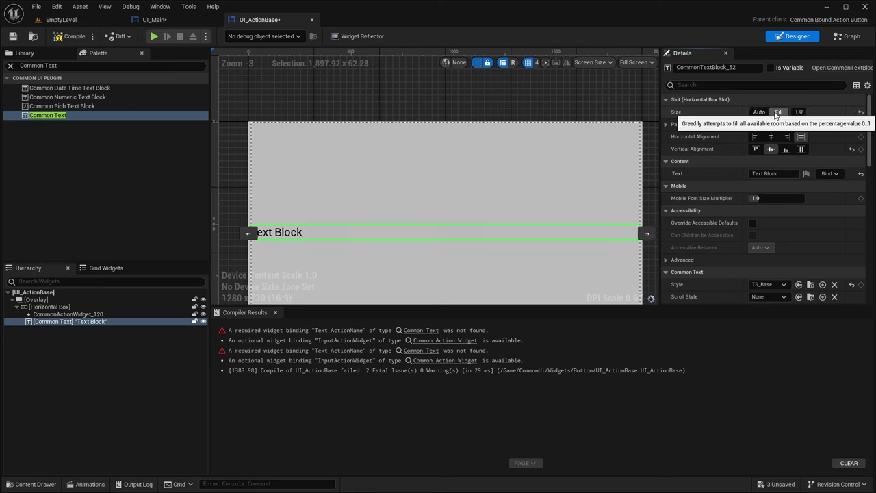
Step: Rename the Common Text block as Text_ActionName to match the required widget binding
scroll(743, 161, down, 6)
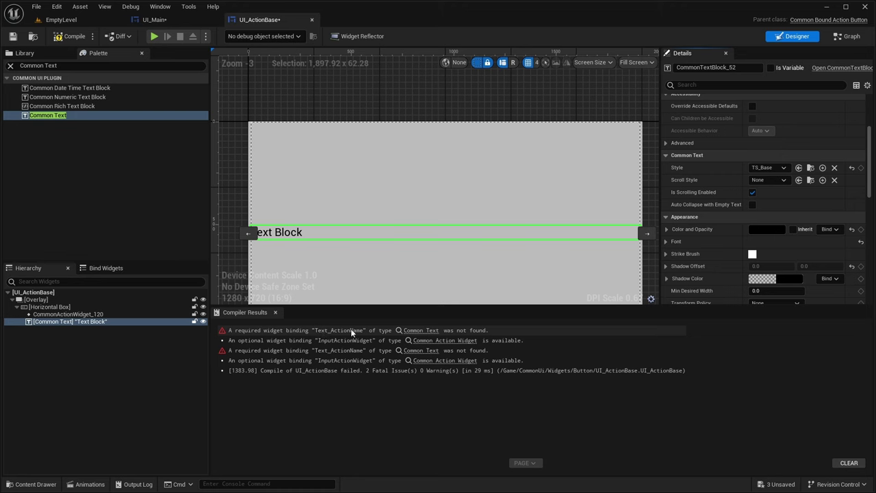
click(736, 67)
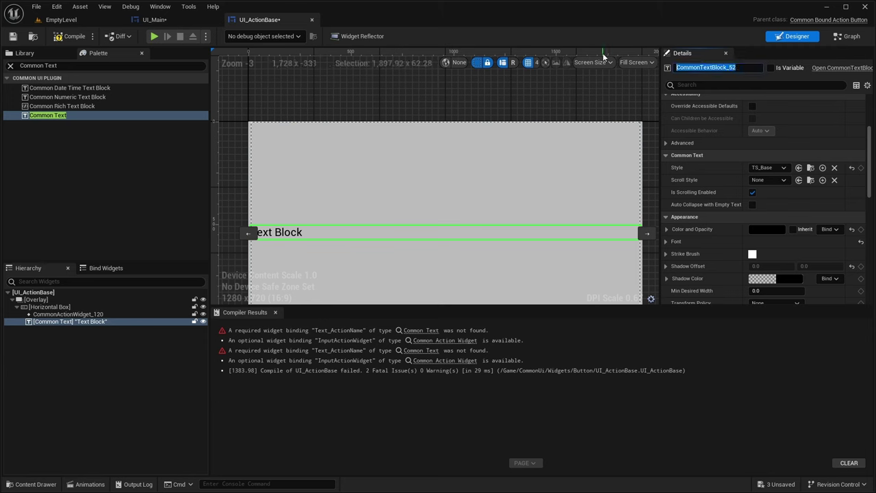
text(Text_Action)
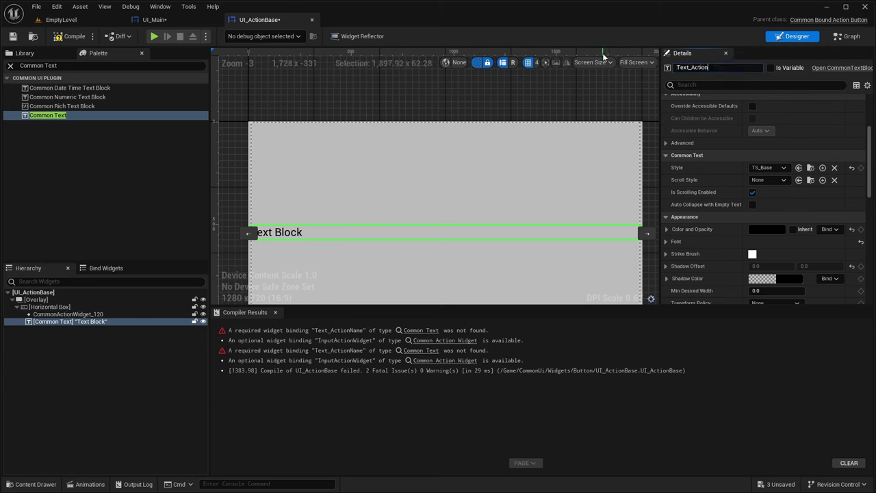
text(Name)
key(Return)
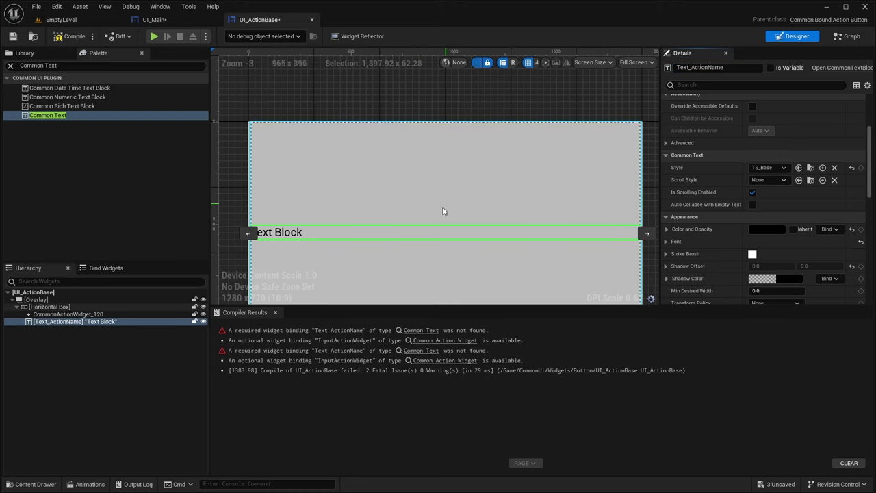
Step: Rename the Common Action Widget as InputActionWidget and compile UI_ActionBase
click(425, 221)
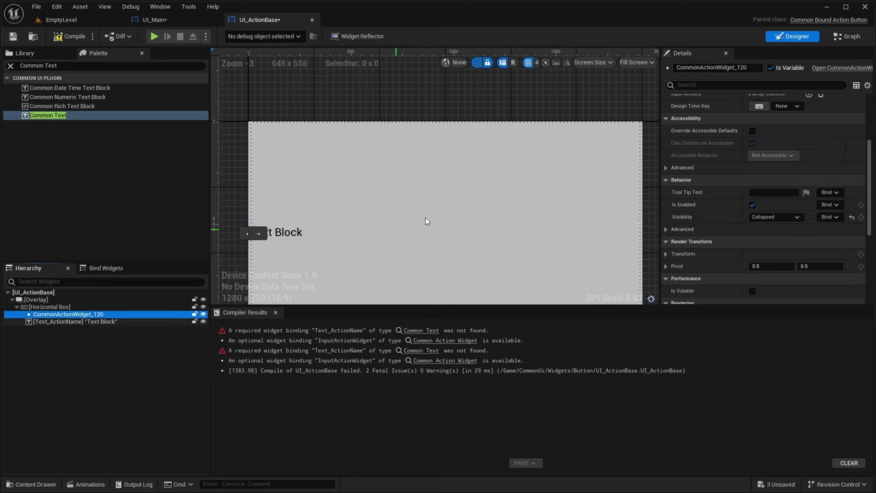
click(749, 68)
text(InputA)
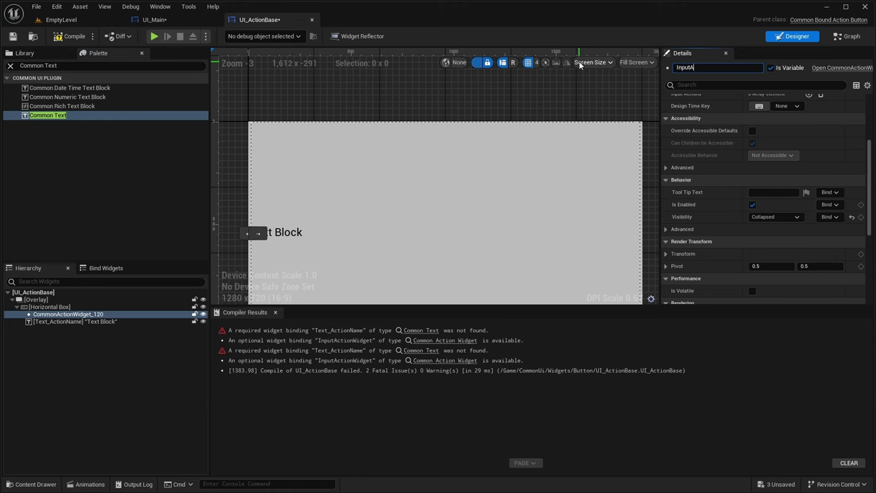
text(ctionWidget)
key(Return)
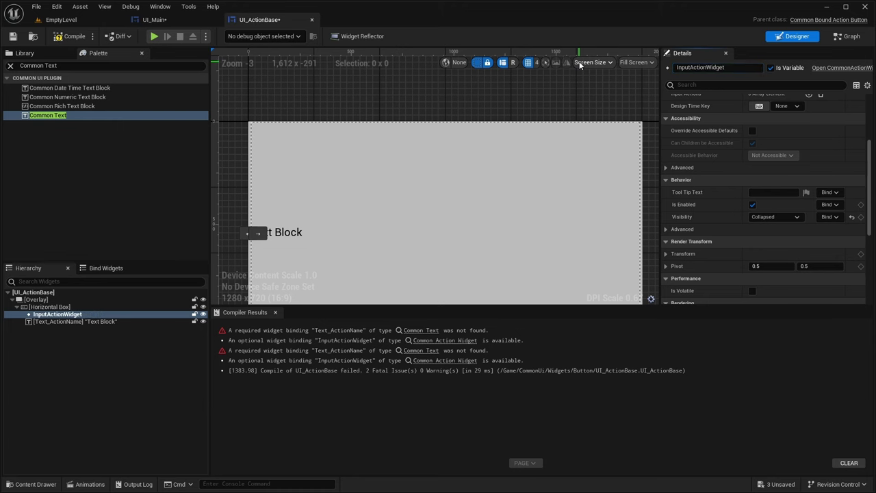
click(74, 35)
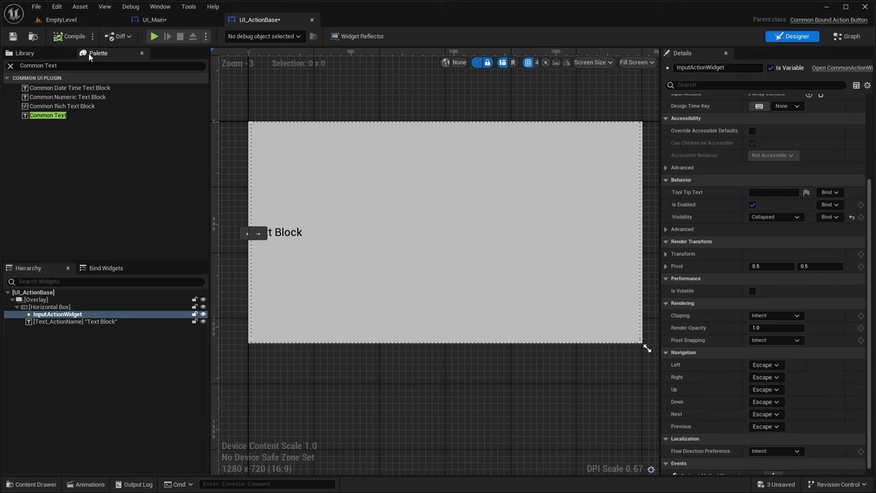
Step: Set the justification of the Text_ActionName text to center
right_drag(273, 149, 280, 137)
click(353, 376)
key(ctrl+z)
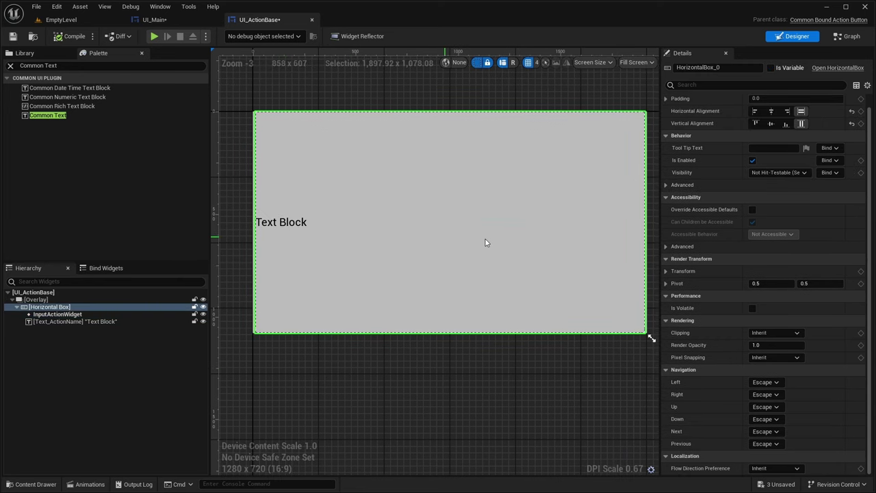
click(330, 224)
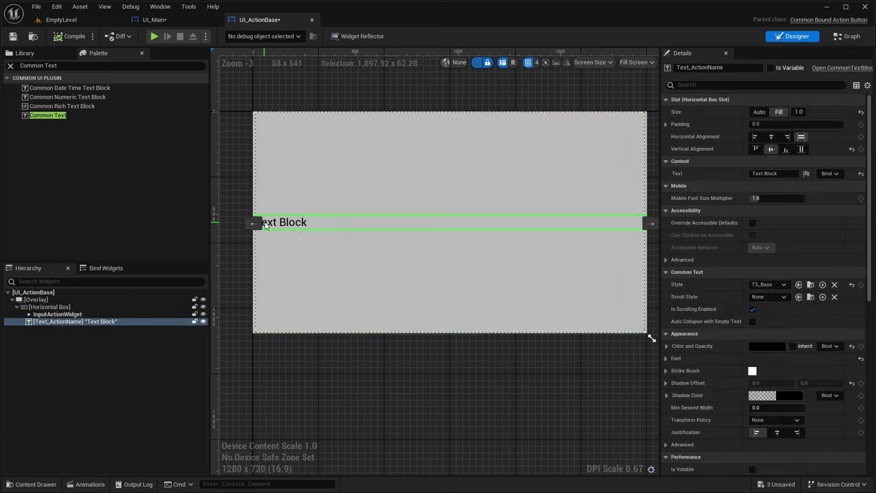
scroll(745, 241, down, 5)
click(777, 346)
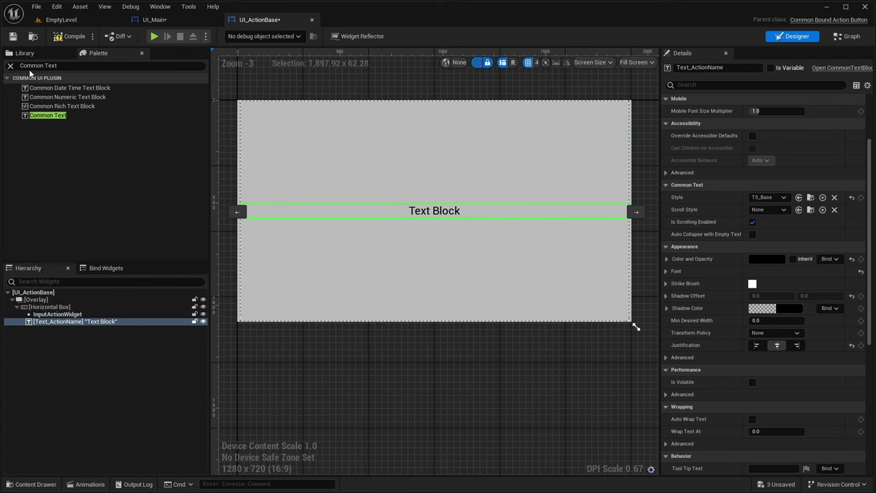
Step: Add a Spacer after Text_ActionName in the Horizontal Box and set its horizontal size to 100
click(66, 65)
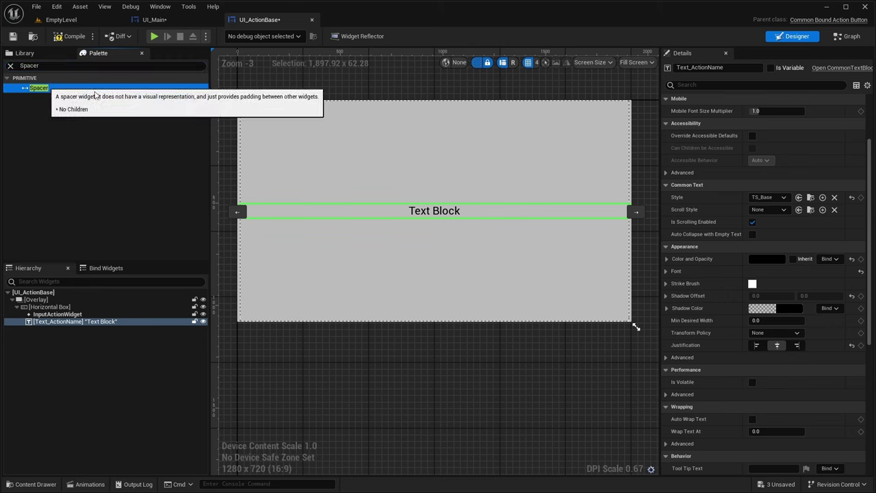
drag(43, 87, 58, 330)
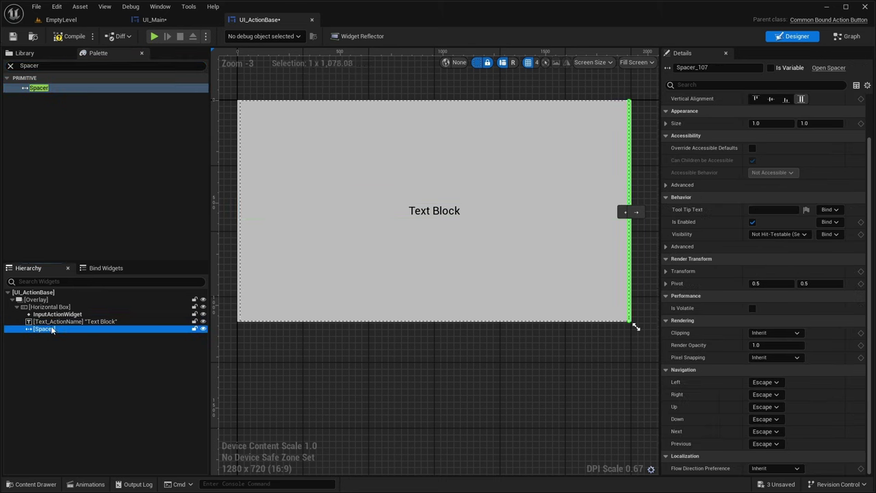
click(773, 123)
text(100)
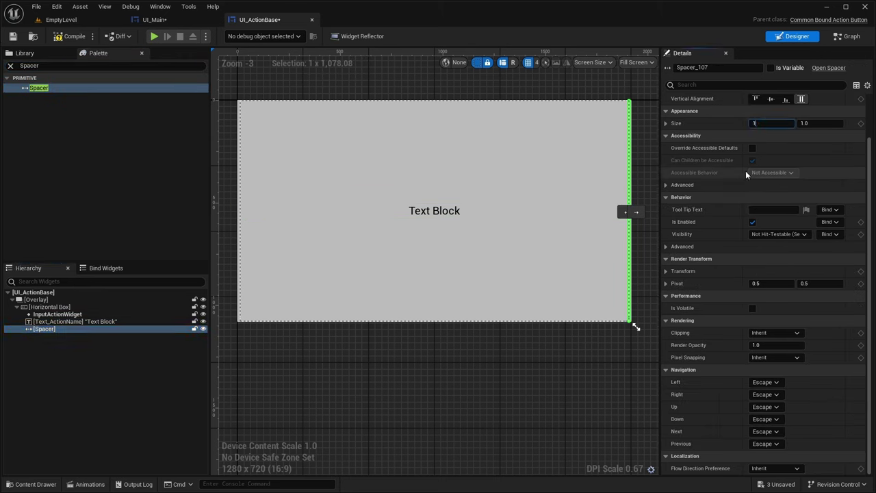
key(Return)
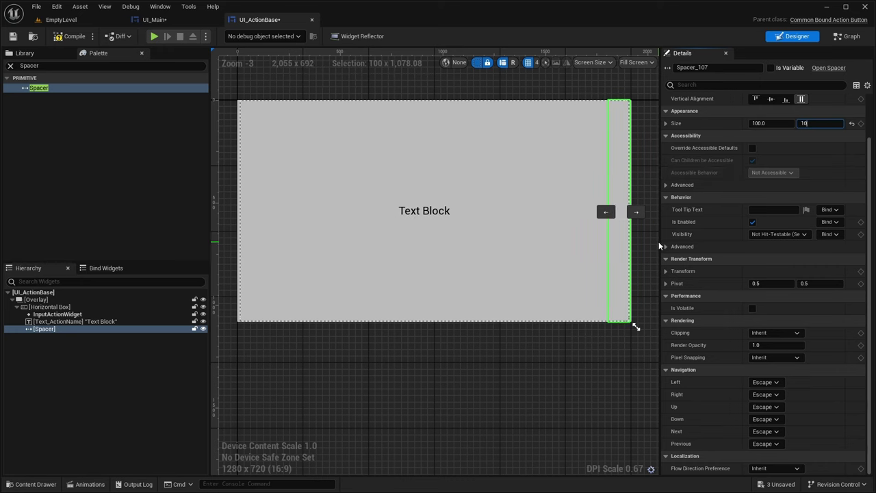
click(458, 345)
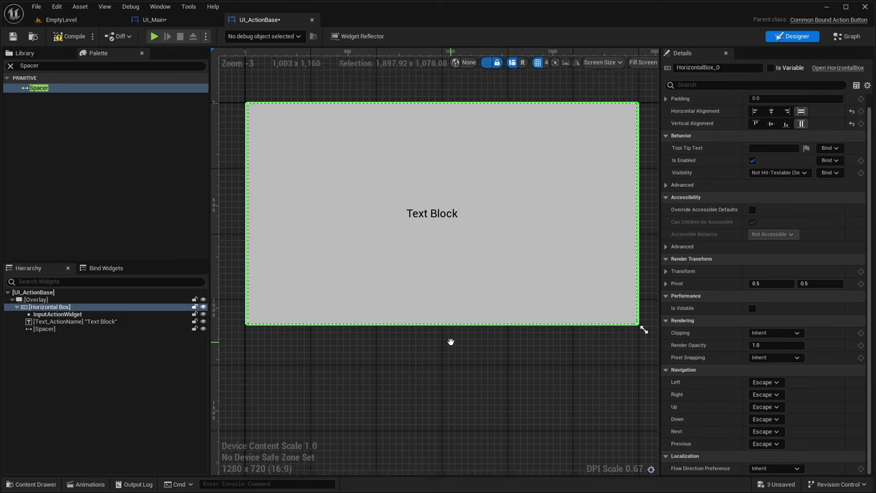
Step: Set the Design Time Key of InputActionWidget to the 1 key to preview its icon
click(415, 214)
click(60, 314)
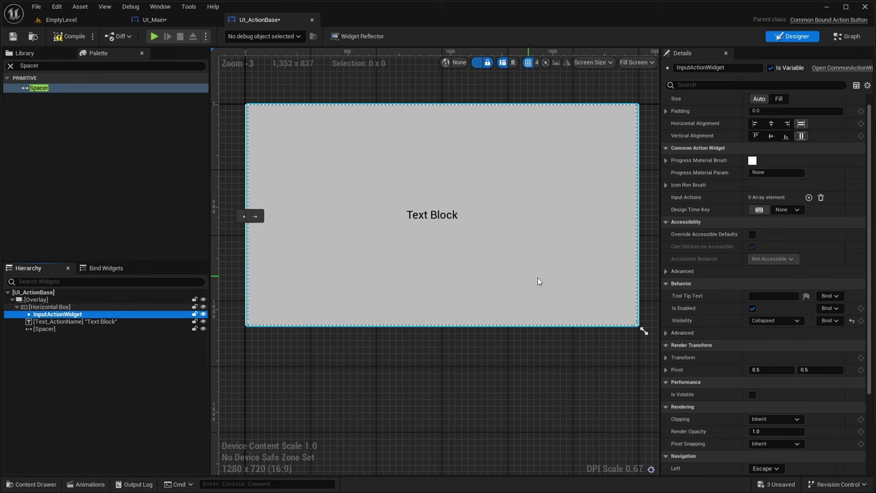
click(754, 210)
key(1)
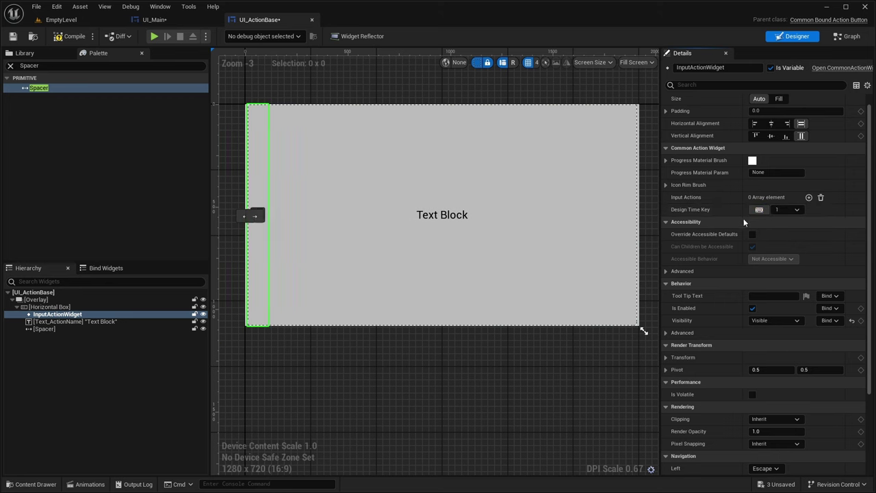
click(348, 363)
right_drag(348, 363, 333, 333)
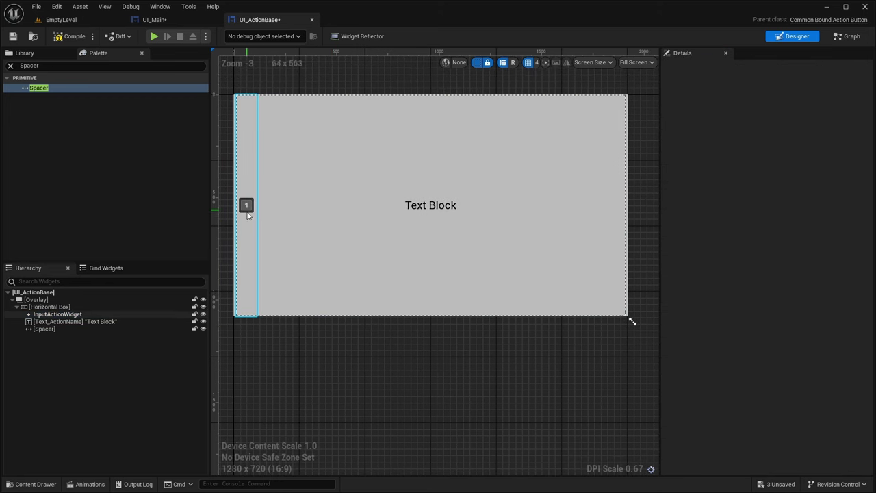
right_drag(428, 214, 432, 206)
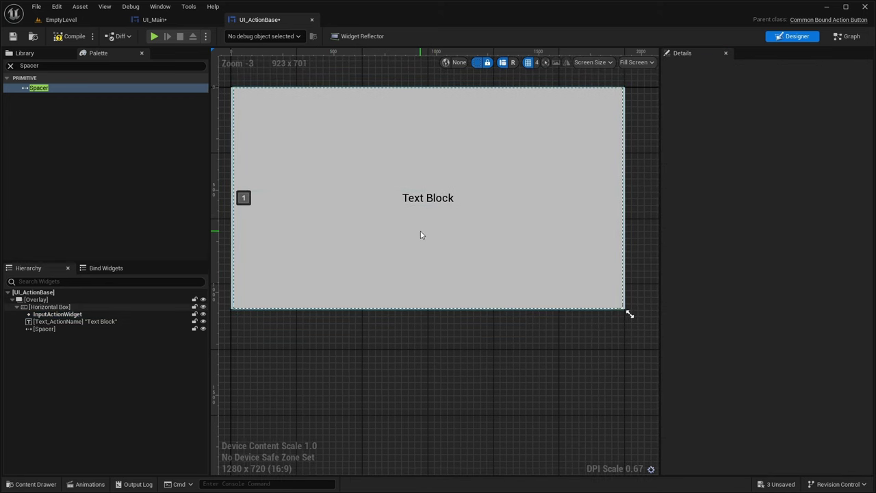
right_drag(403, 231, 395, 247)
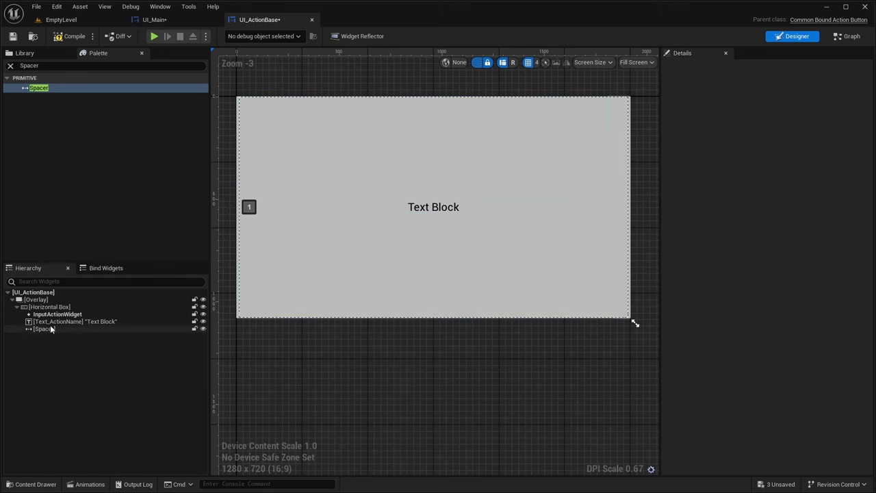
Step: Set the UI_ActionBase root's Min Width to 500 and Min Height to 100
click(38, 292)
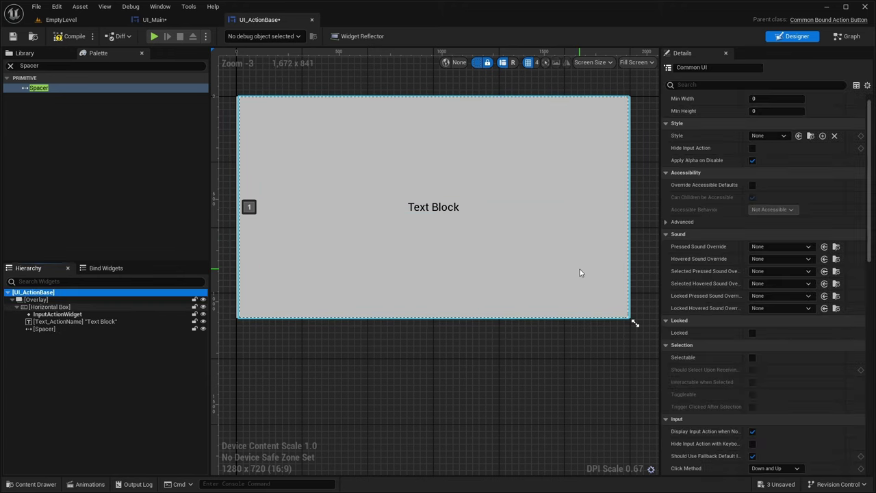
scroll(717, 249, up, 1)
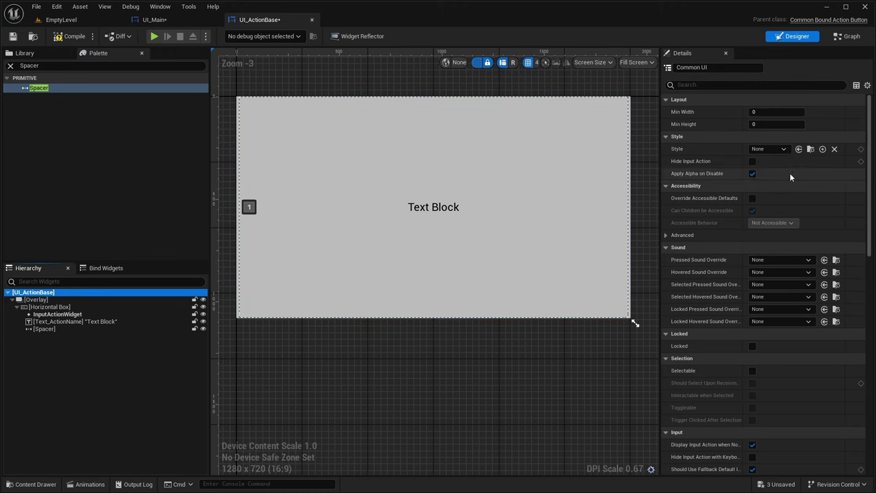
click(777, 112)
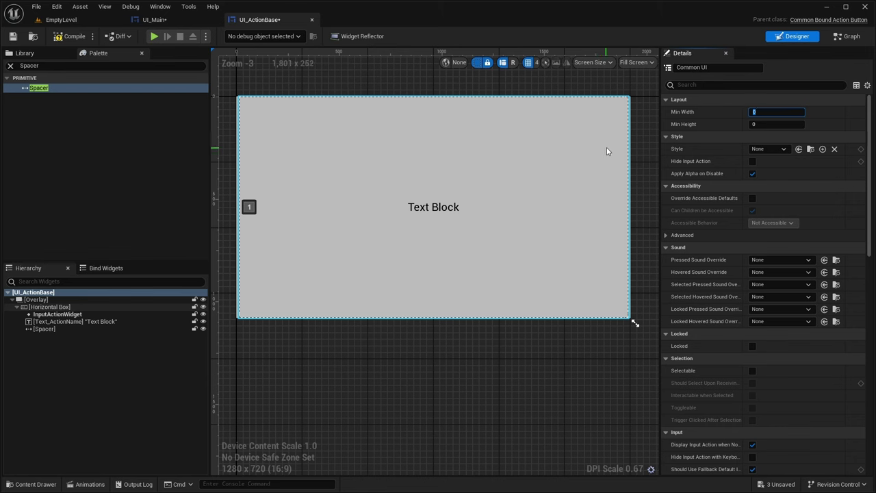
text(500)
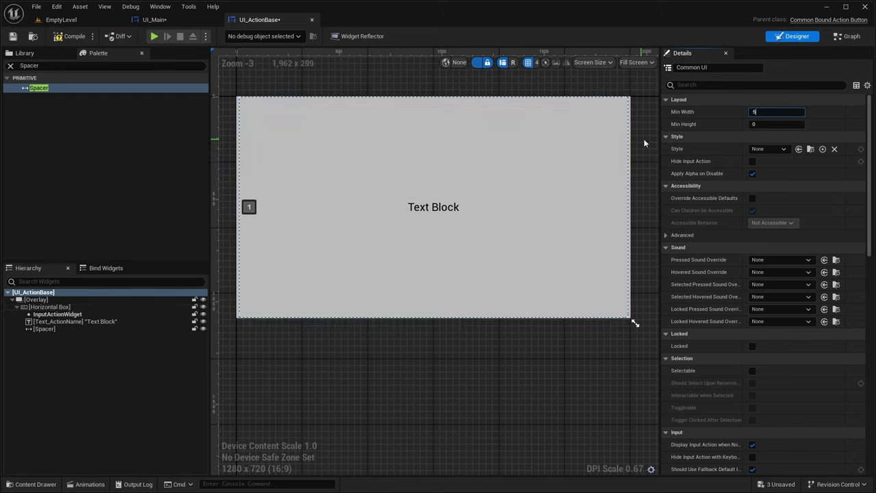
text(100)
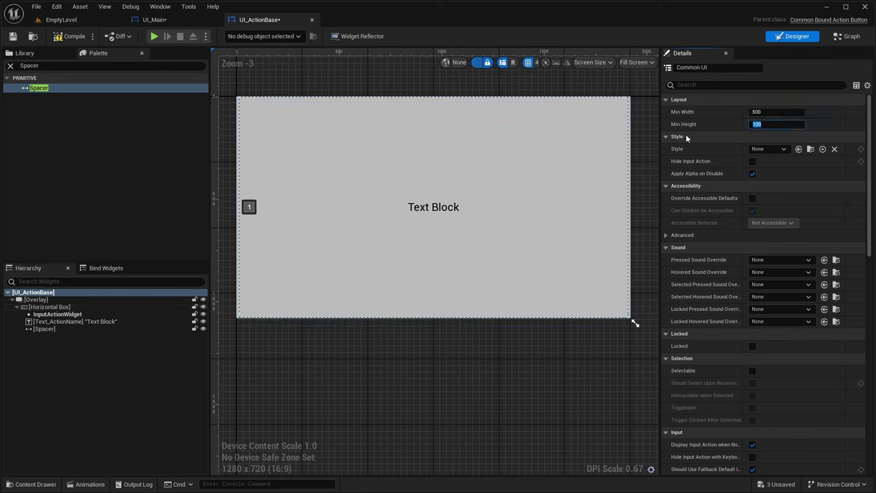
click(157, 120)
right_drag(325, 152, 318, 153)
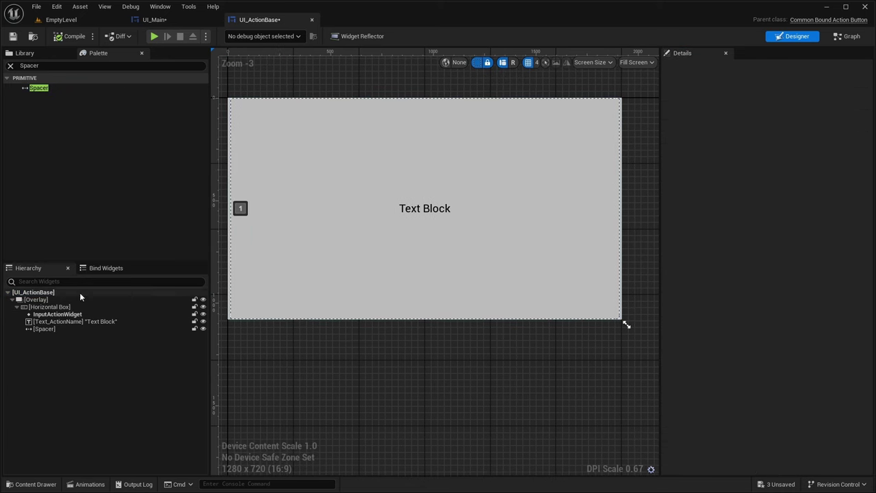
Step: Assign the BS_Base button style to the UI_ActionBase root
click(80, 293)
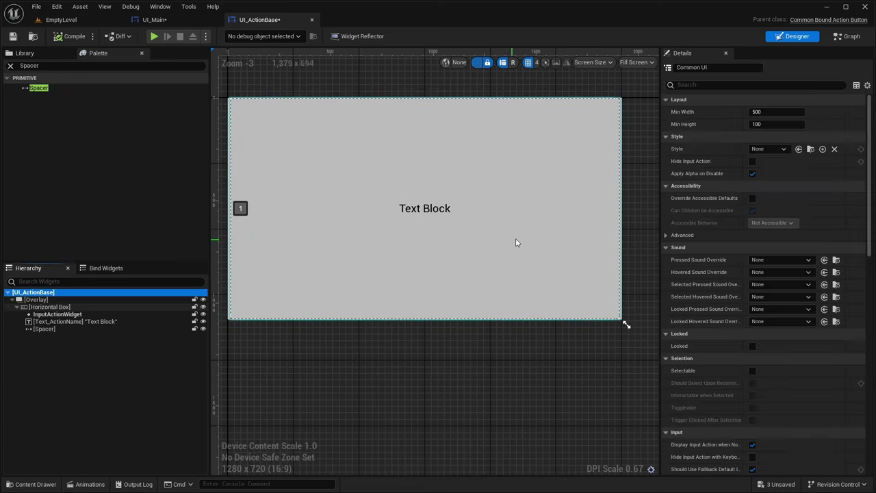
click(764, 150)
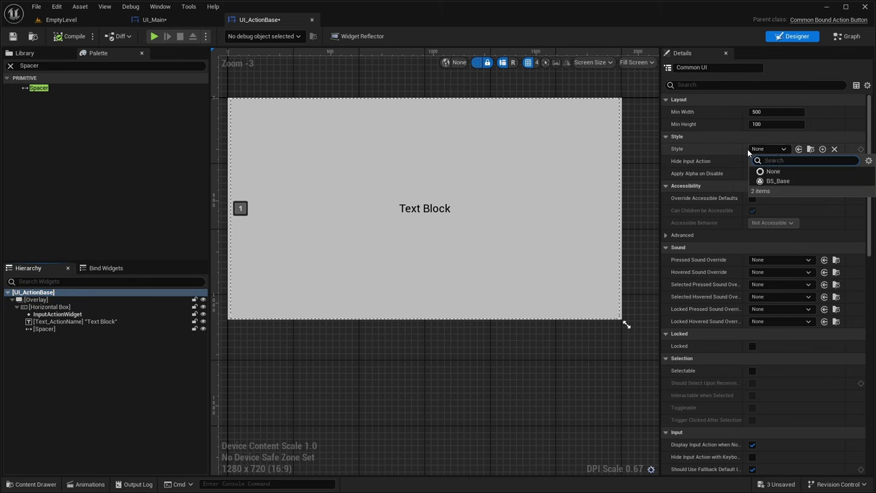
click(777, 182)
right_drag(495, 268, 515, 256)
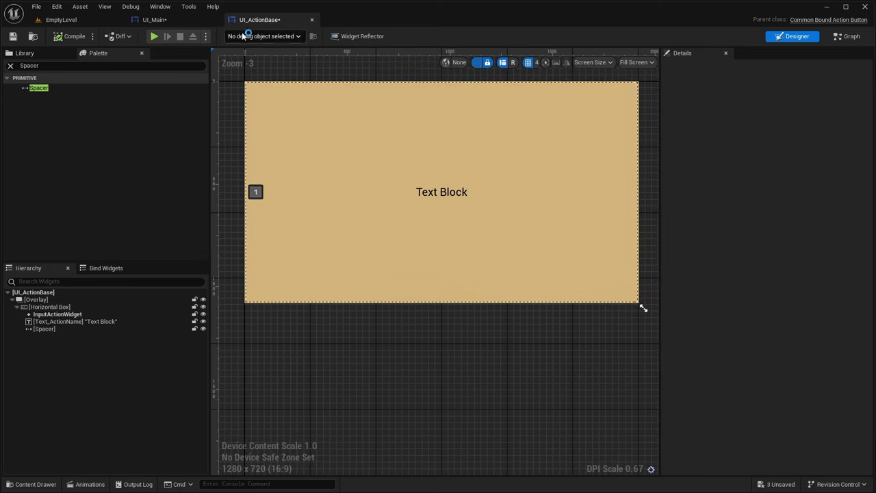
Step: Create a widget blueprint named UI_ButtonBase in the Widgets/Button folder, with CommonButtonBase as parent class and an Overlay root
click(31, 486)
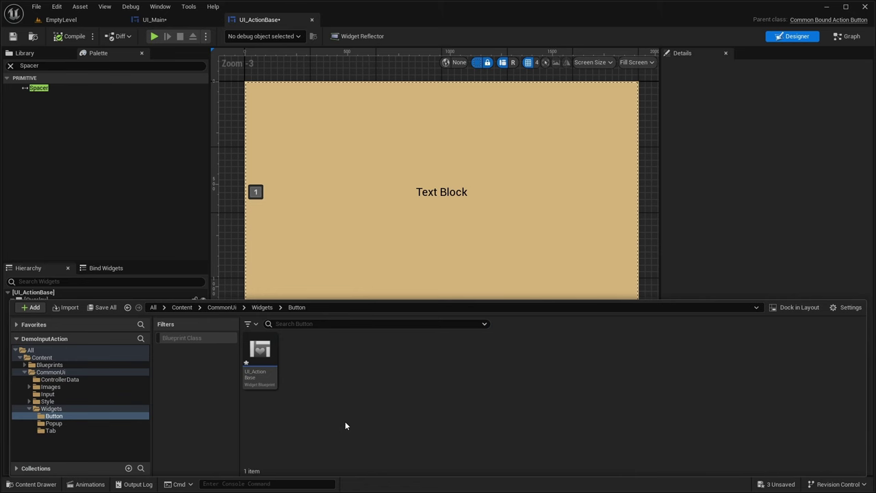
right_click(304, 354)
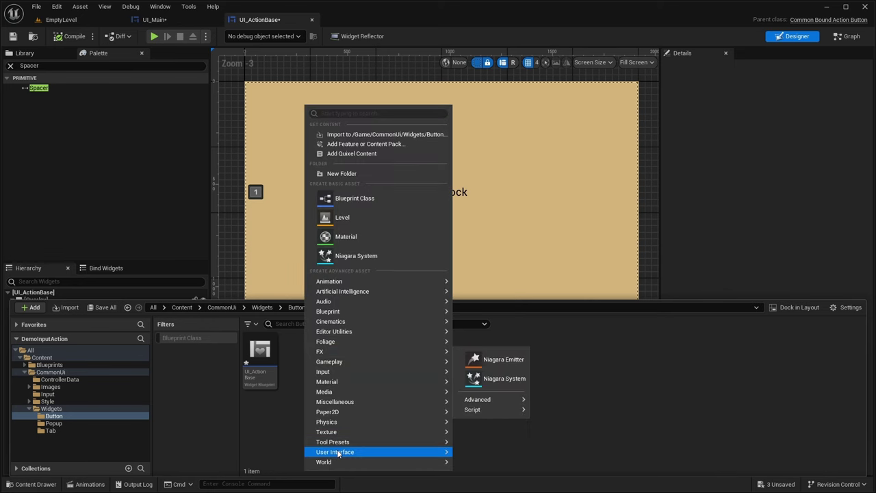
mouse_move(337, 452)
click(497, 454)
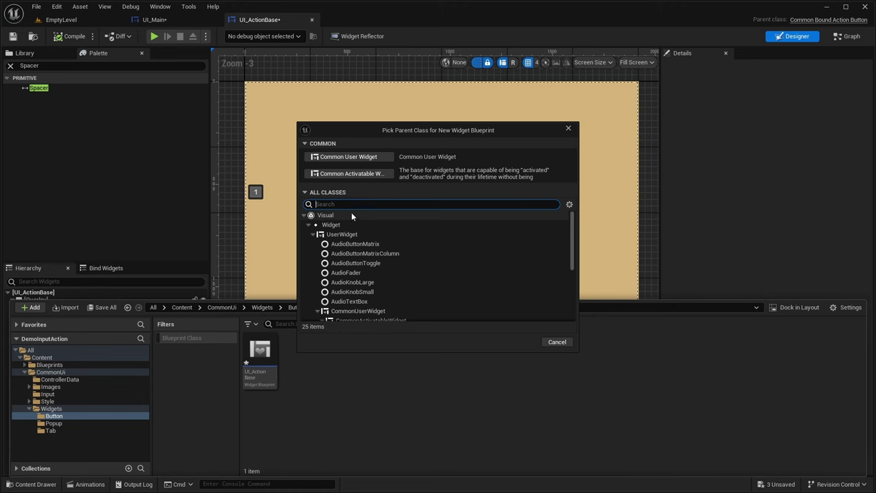
text(Button)
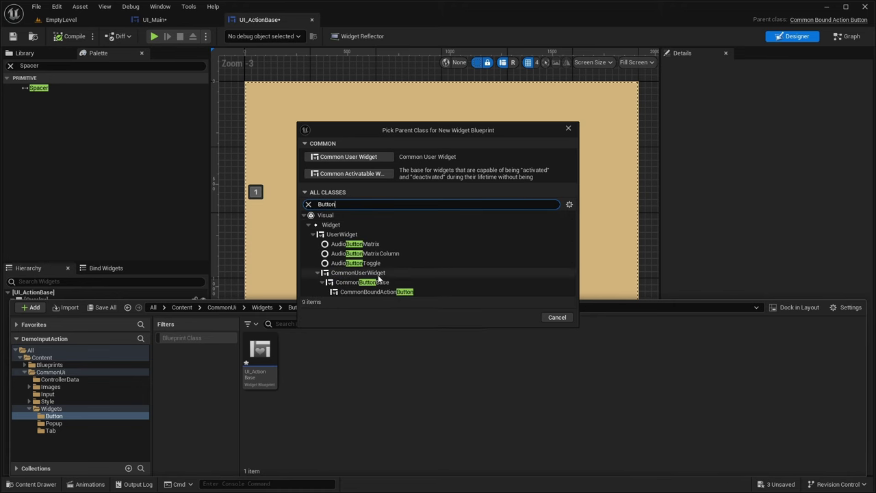
click(356, 284)
click(519, 317)
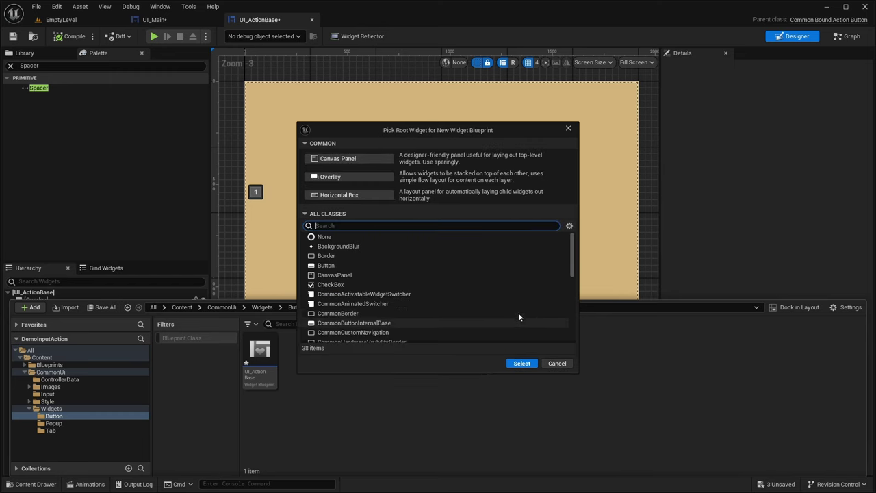
click(352, 177)
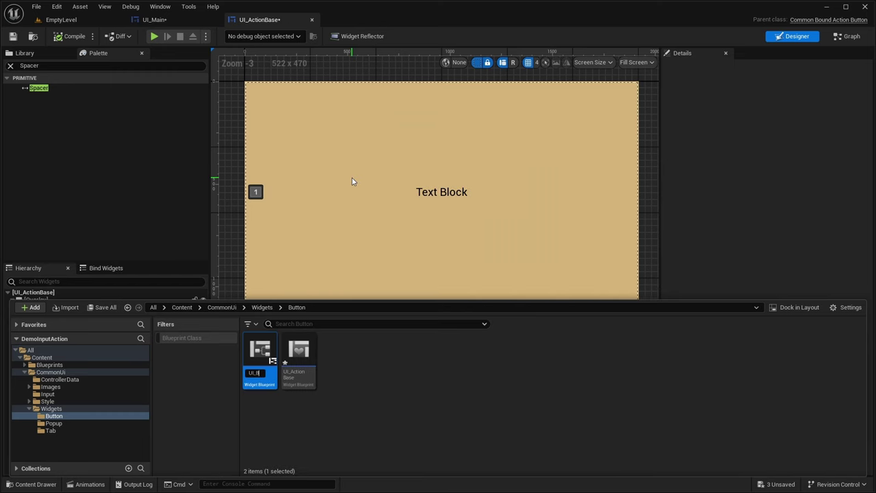
text(UI_ButtonBase)
key(Return)
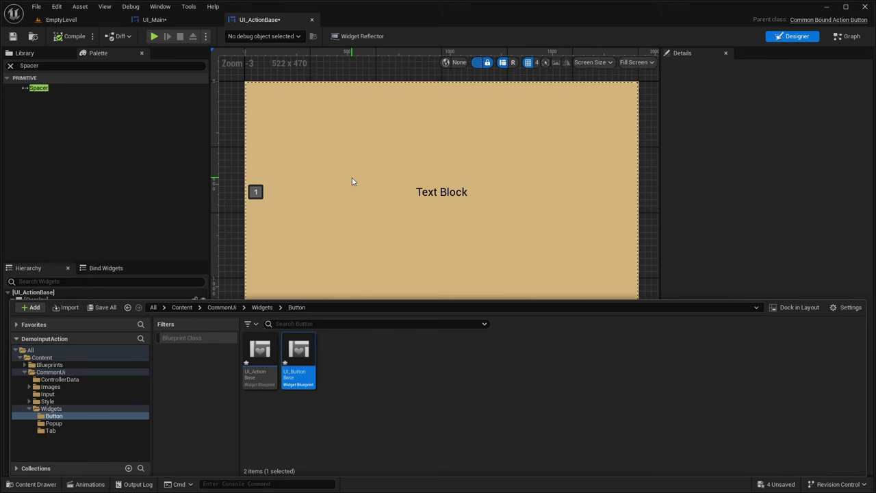
Step: Open UI_ButtonBase and copy the Horizontal Box with its children from UI_ActionBase into its Overlay
double_click(299, 363)
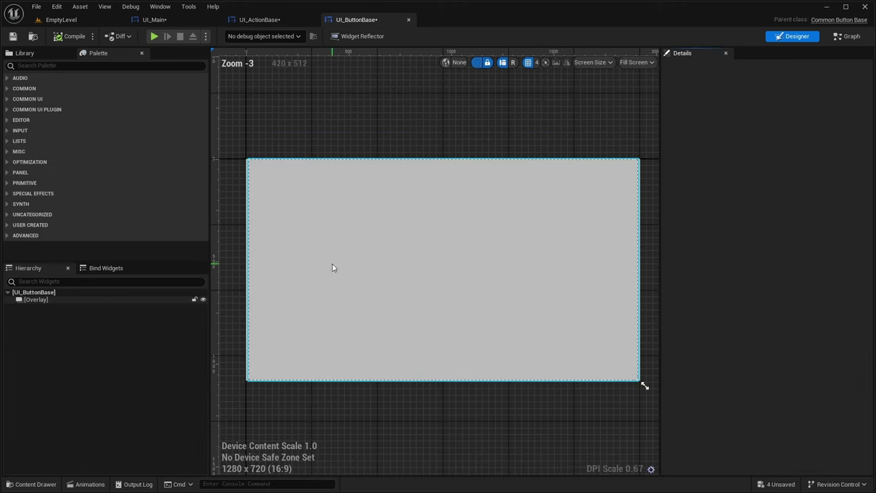
click(282, 21)
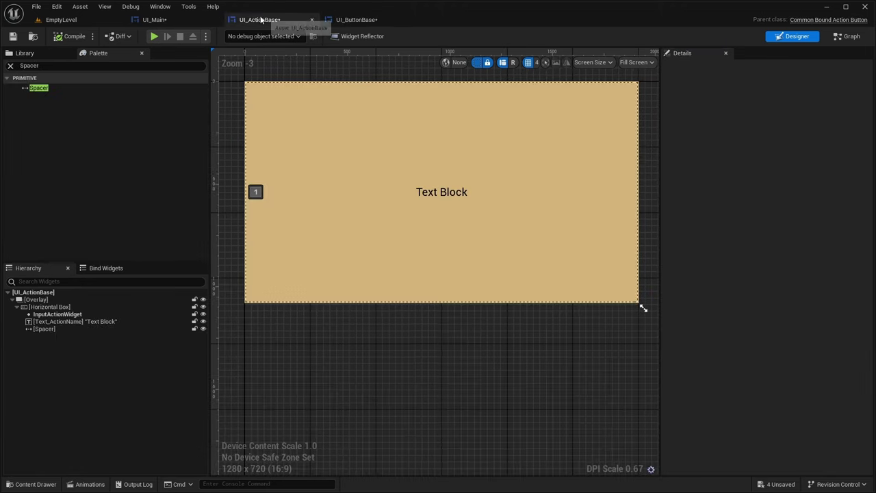
click(49, 305)
shift+click(43, 329)
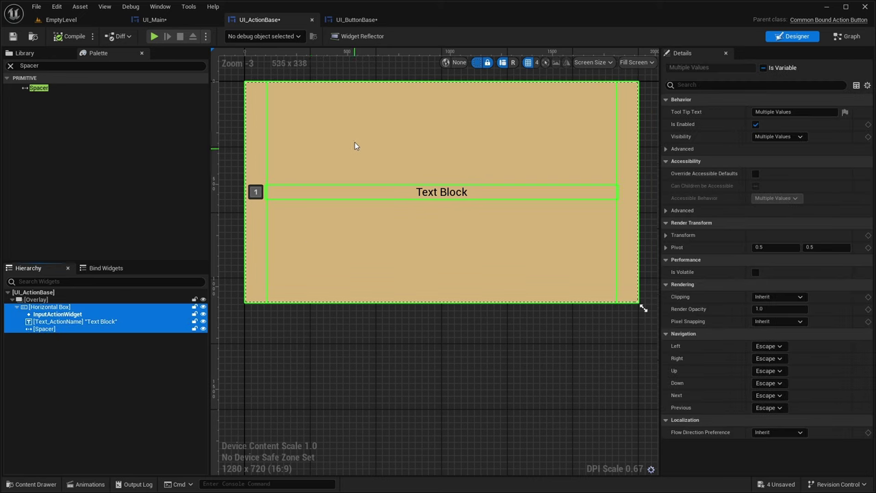
click(357, 20)
click(29, 300)
key(ctrl+v)
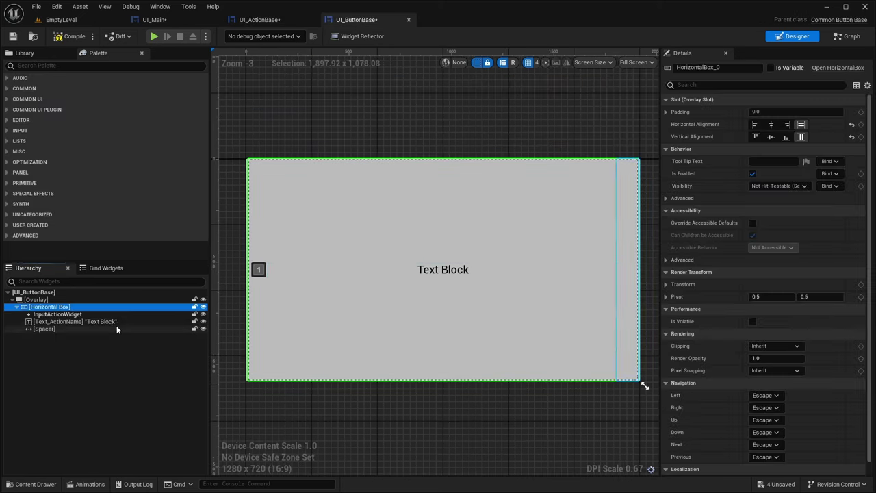
Step: Assign the BS_Base button style to the UI_ButtonBase root
click(103, 292)
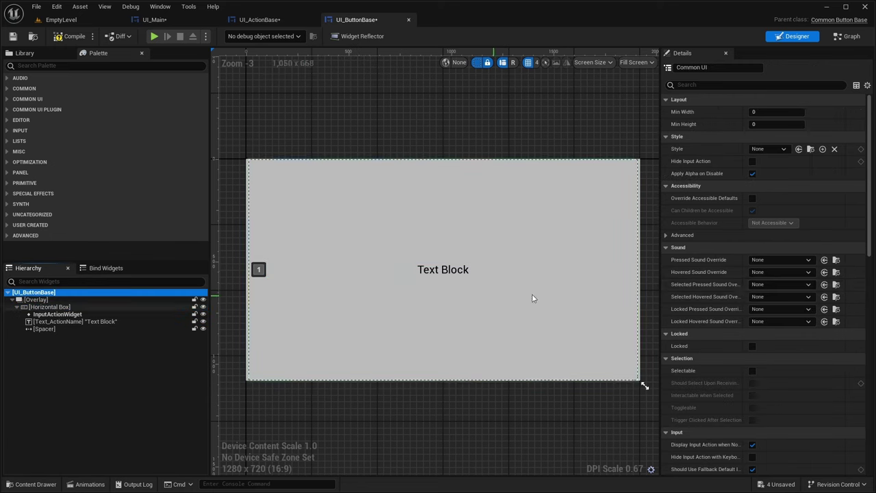
click(766, 149)
click(770, 176)
click(438, 117)
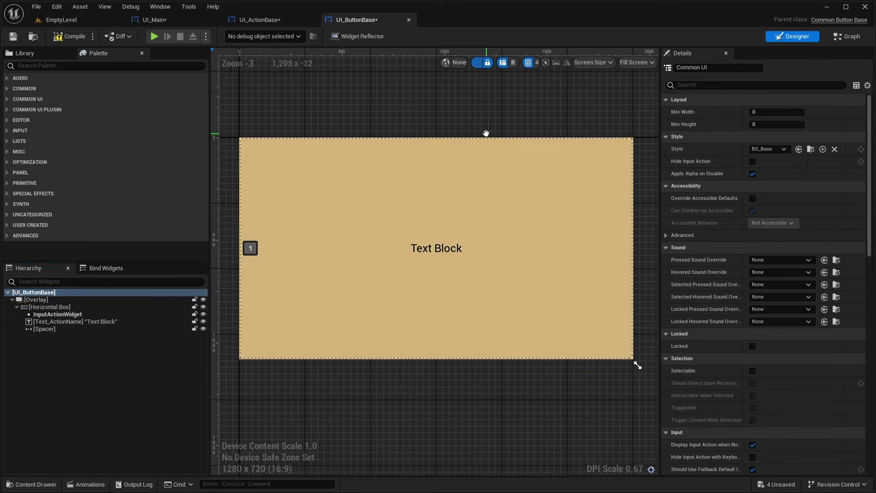
right_drag(363, 129, 359, 122)
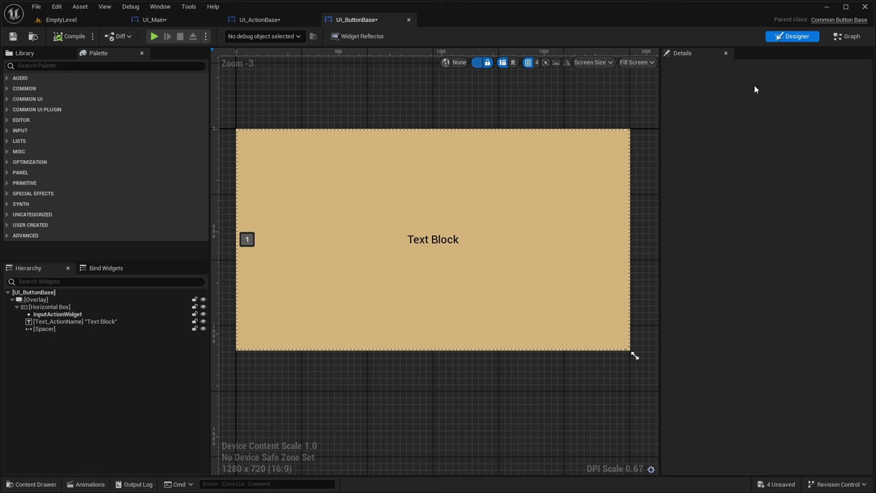
Step: Delete the Event Construct and Event Tick nodes from UI_ButtonBase's event graph, keeping Event Pre Construct
click(832, 39)
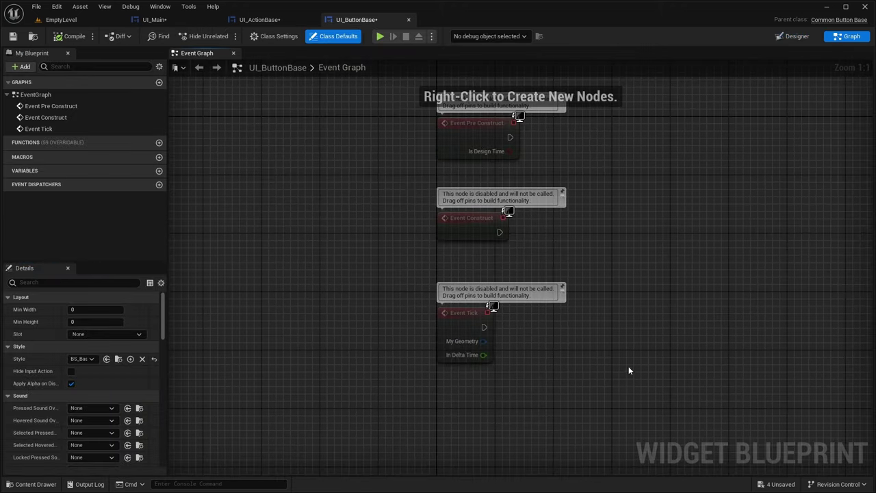
drag(597, 378, 358, 189)
key(Delete)
right_drag(601, 199, 568, 185)
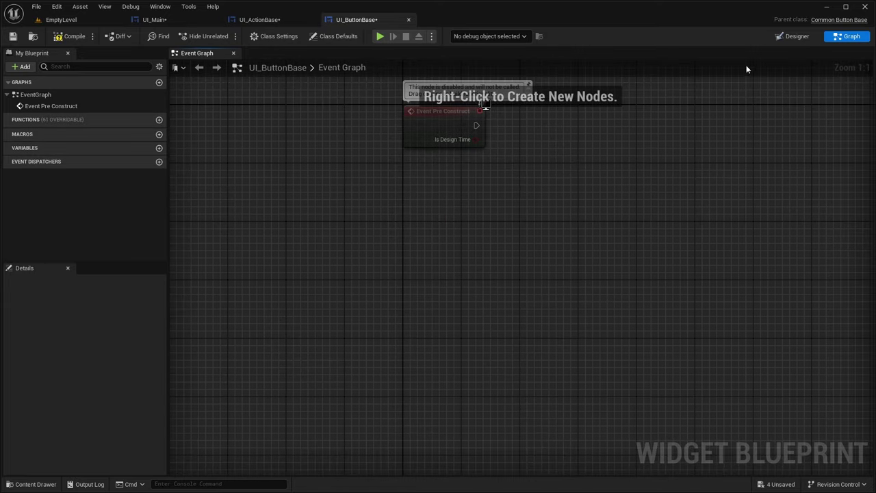
Step: Expose the Text_ActionName text widget in UI_ButtonBase as a variable
click(792, 35)
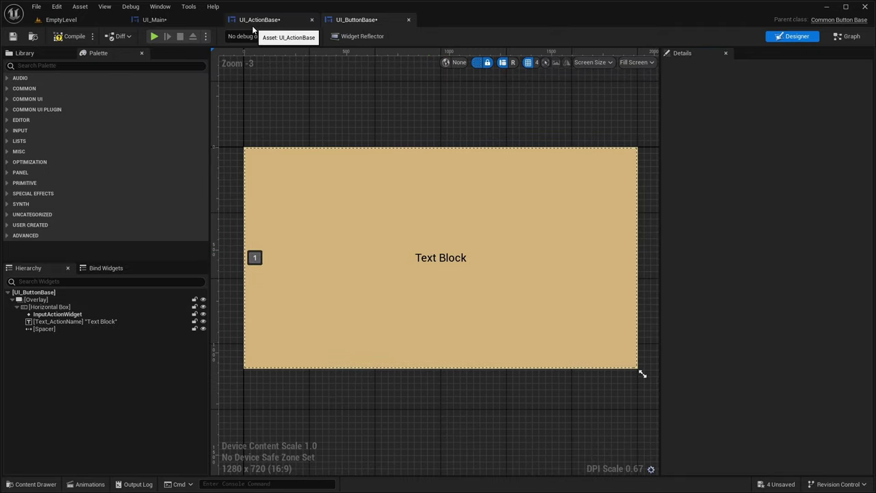
click(76, 322)
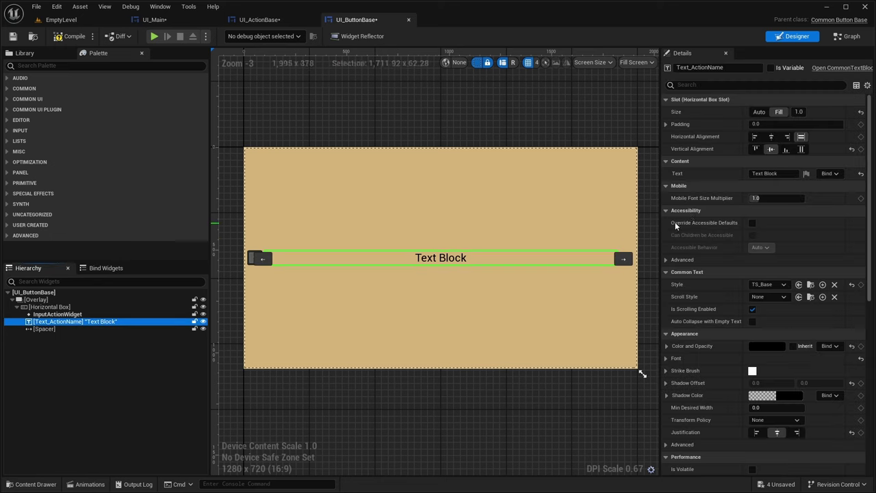
click(772, 68)
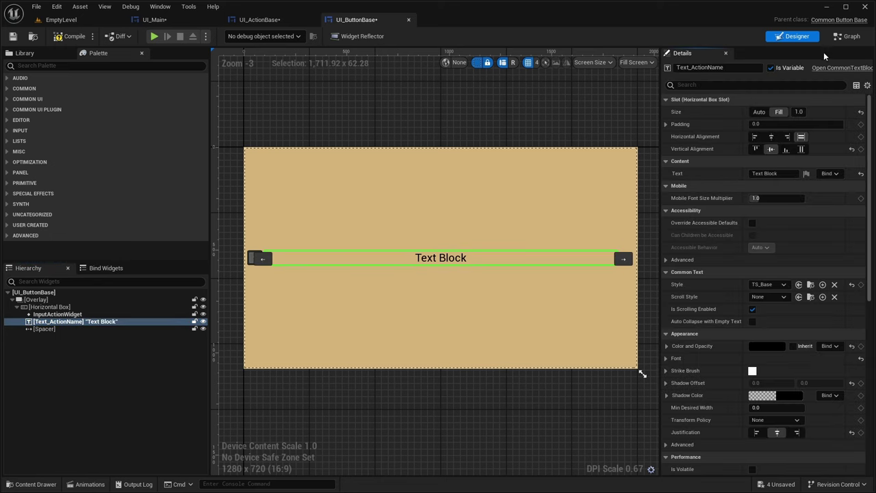
click(848, 36)
click(795, 39)
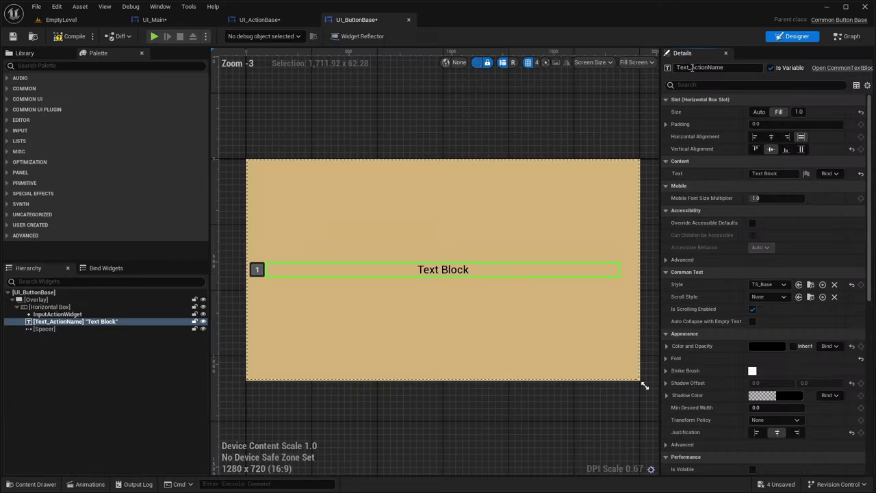
Step: Rename the Text_ActionName widget in UI_ButtonBase to TextBlock
drag(690, 68, 708, 67)
text(Bl)
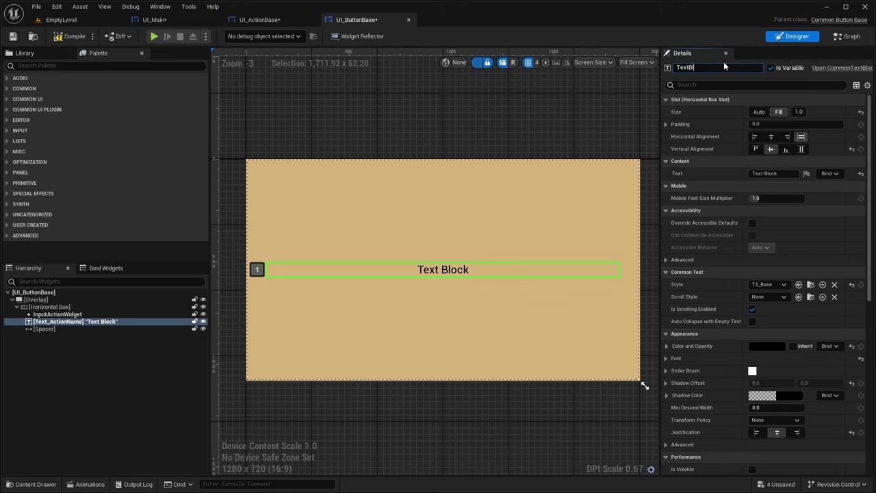
text(ock)
key(Return)
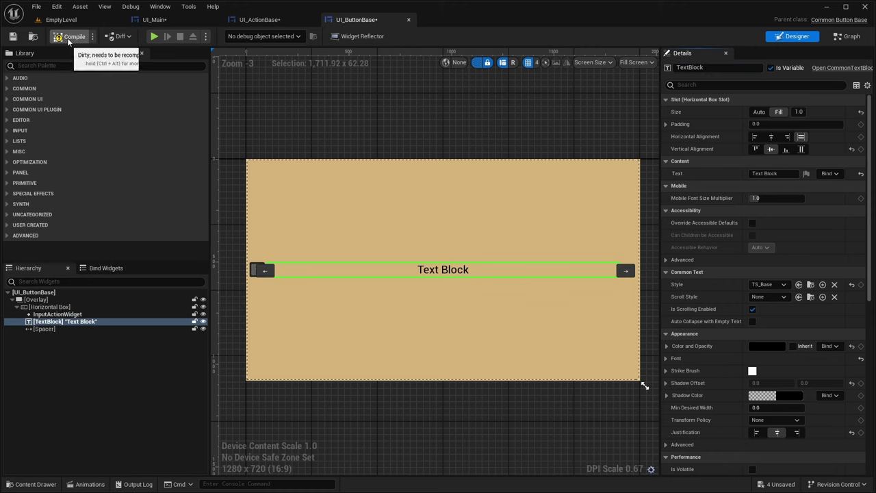
Step: Get the TextBlock variable in the event graph and add a SetText (Text) node targeting it
click(847, 36)
drag(56, 160, 484, 267)
click(414, 219)
text(set Text)
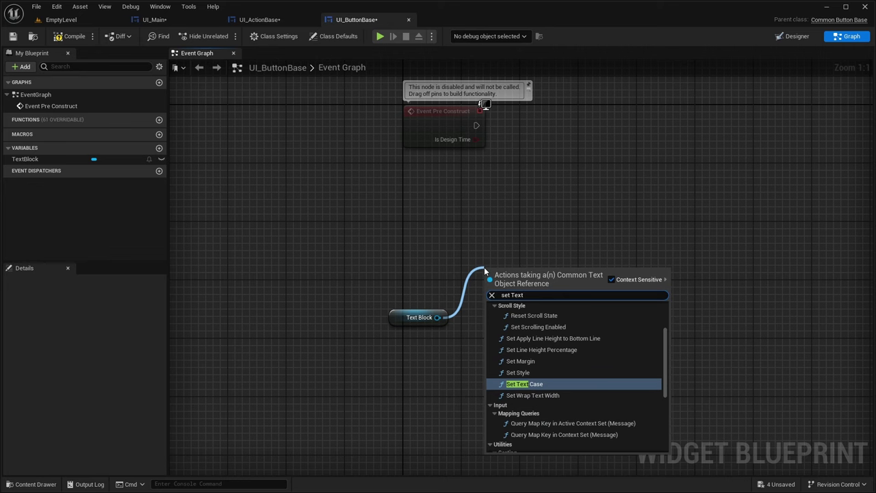
scroll(566, 380, down, 3)
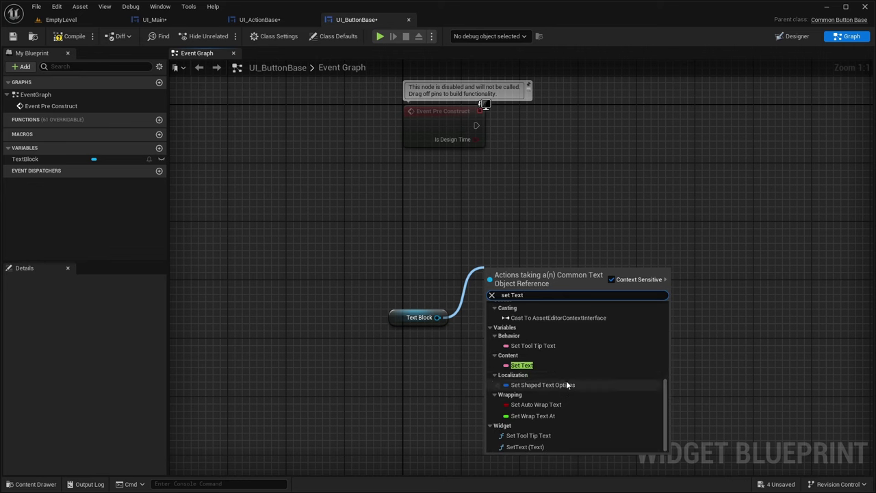
click(530, 446)
drag(499, 292, 508, 277)
click(380, 273)
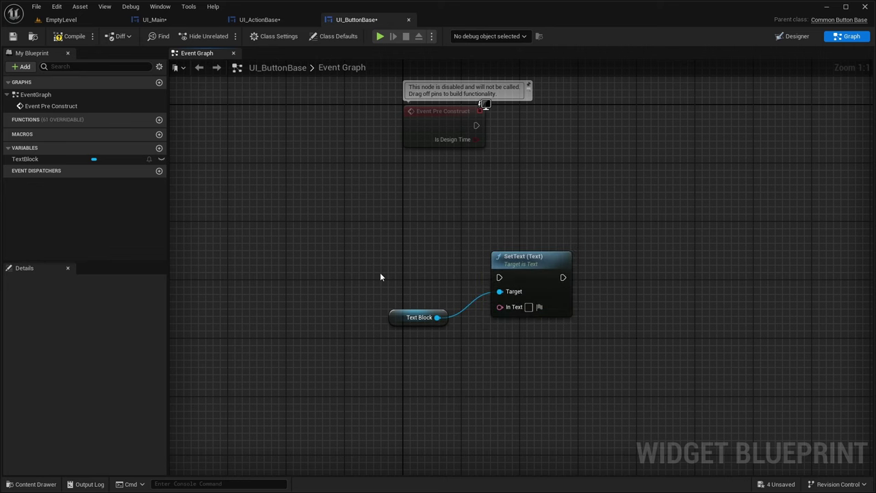
Step: Add a custom event named Set Button Text beside the SetText node
right_click(380, 272)
text(custom)
key(Return)
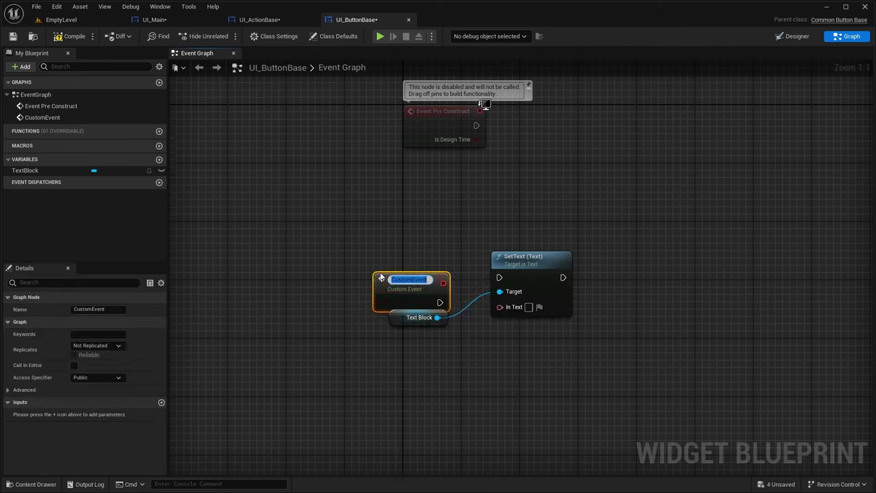
text(Set)
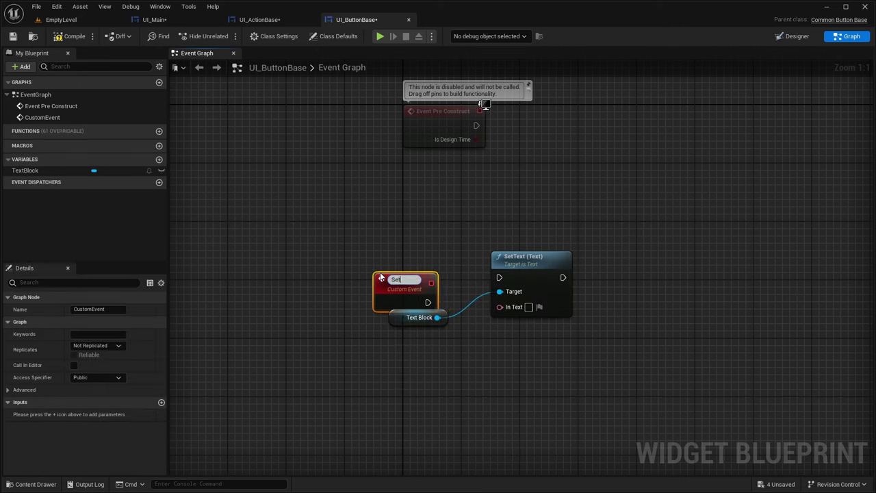
text( Button Text)
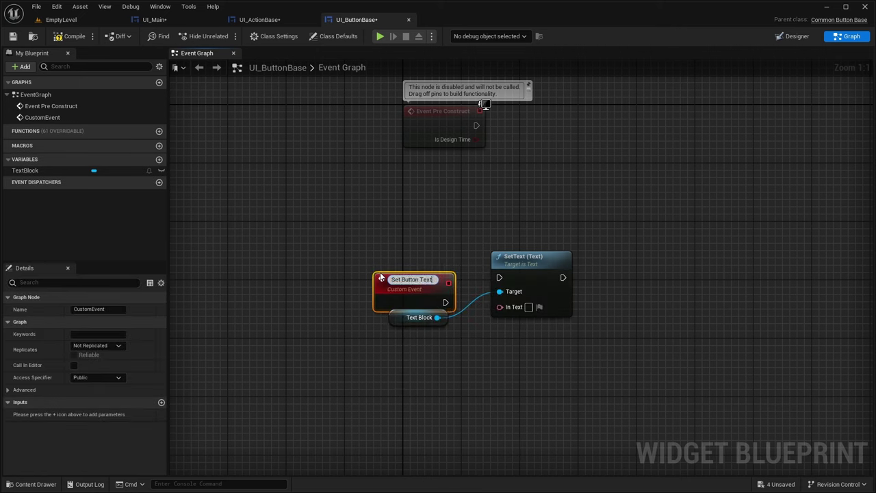
key(Return)
Step: Connect the Set Button Text event to the SetText node's execution input and arrange the Text Block node beneath the event
drag(410, 282, 499, 278)
drag(439, 317, 499, 293)
drag(589, 356, 448, 297)
click(407, 348)
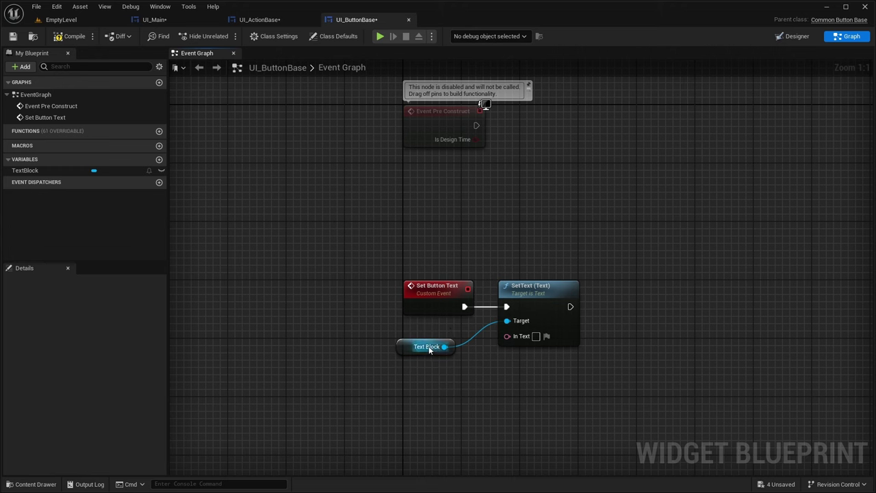
drag(408, 349, 422, 341)
click(493, 320)
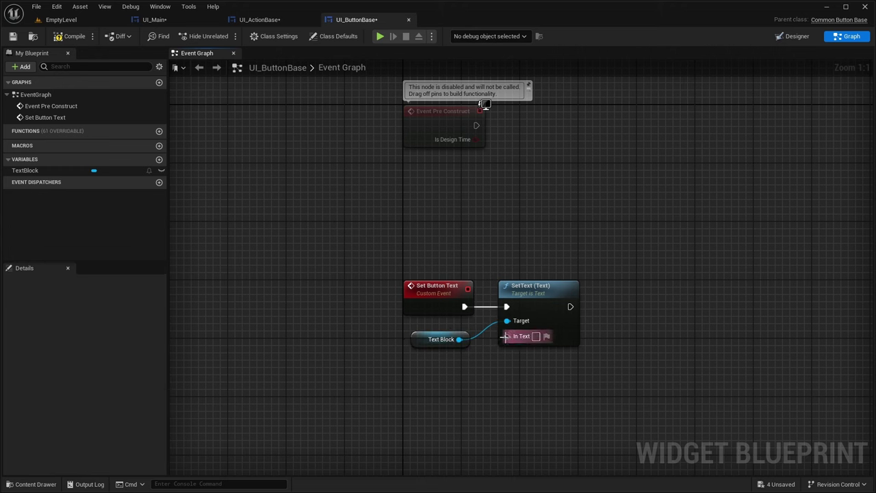
Step: Add the SetText node's In Text pin as an input on the Set Button Text event and move the Text Block node slightly down
drag(505, 336, 432, 311)
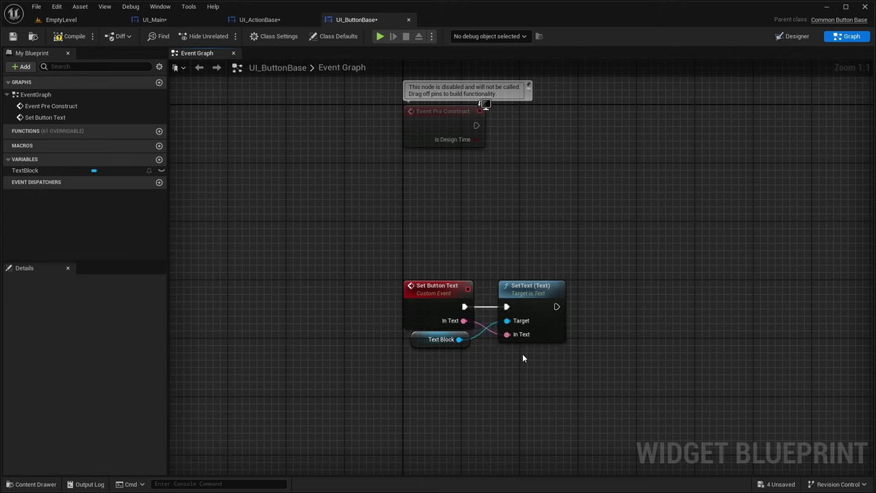
right_drag(461, 259, 388, 331)
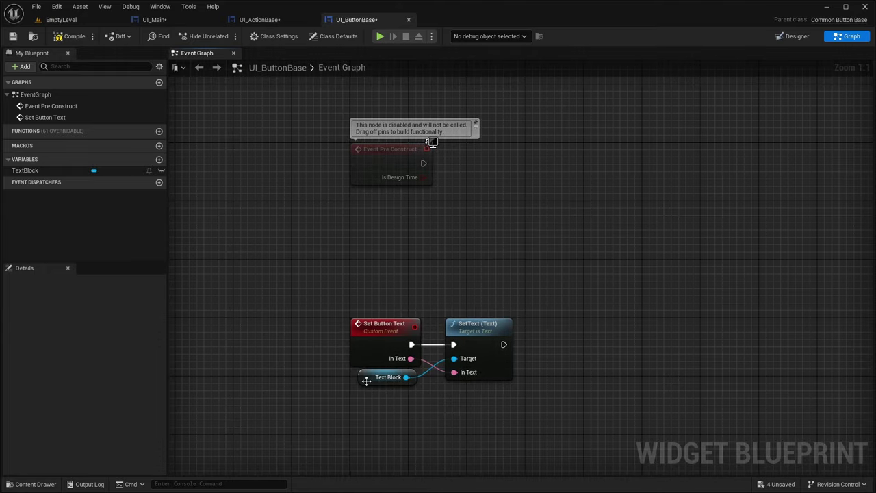
drag(367, 381, 367, 389)
click(431, 200)
Step: Add a Set Button Text call and connect it to Event Pre Construct
right_drag(431, 201, 421, 249)
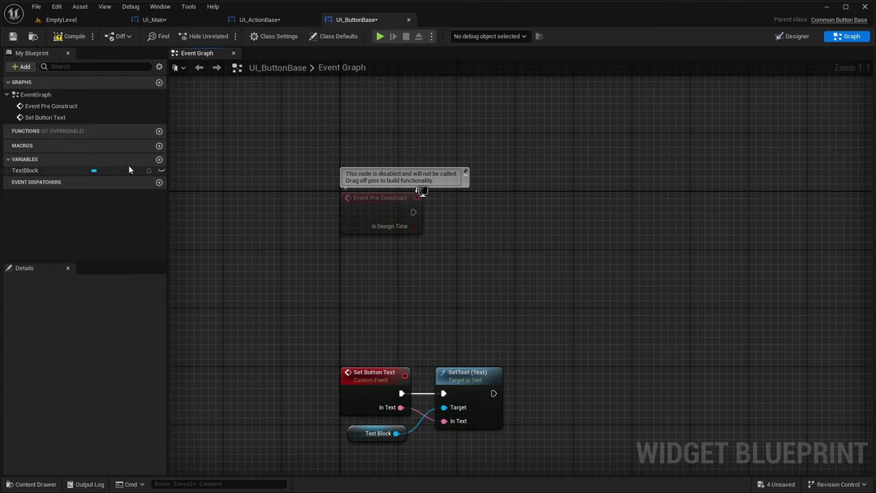
drag(45, 117, 465, 205)
drag(450, 211, 413, 211)
click(413, 262)
right_drag(413, 262, 418, 239)
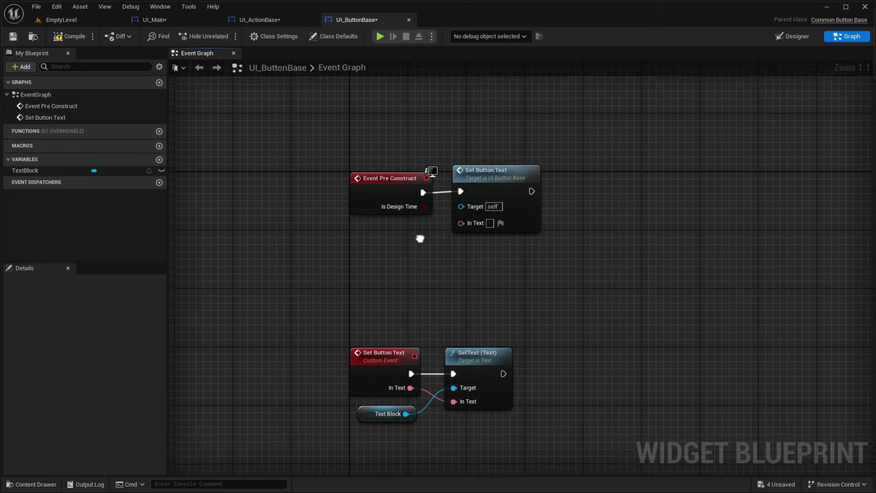
right_drag(475, 229, 466, 230)
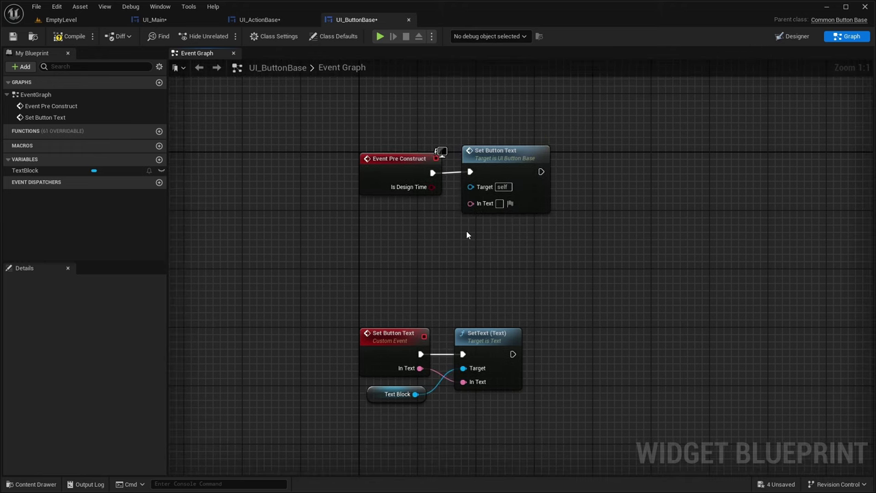
Step: Promote the Set Button Text call's In Text pin to a variable named Text and place its node below Event Pre Construct
right_click(483, 204)
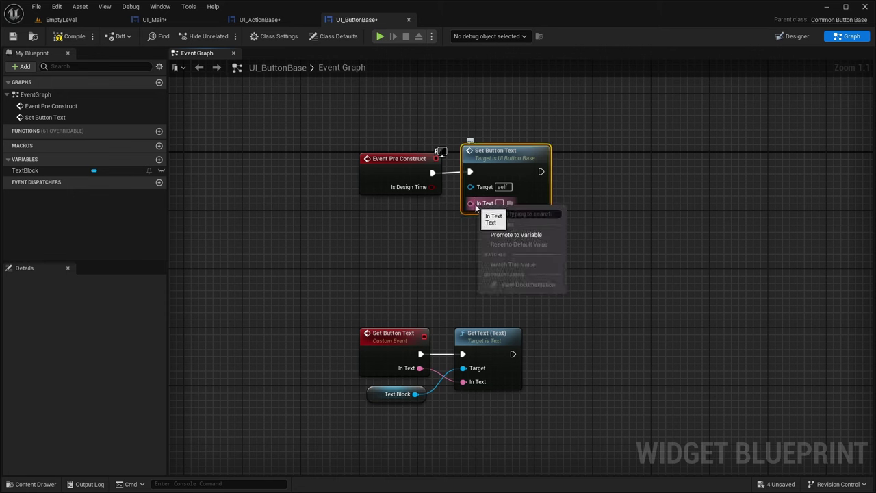
click(497, 235)
drag(376, 151, 387, 210)
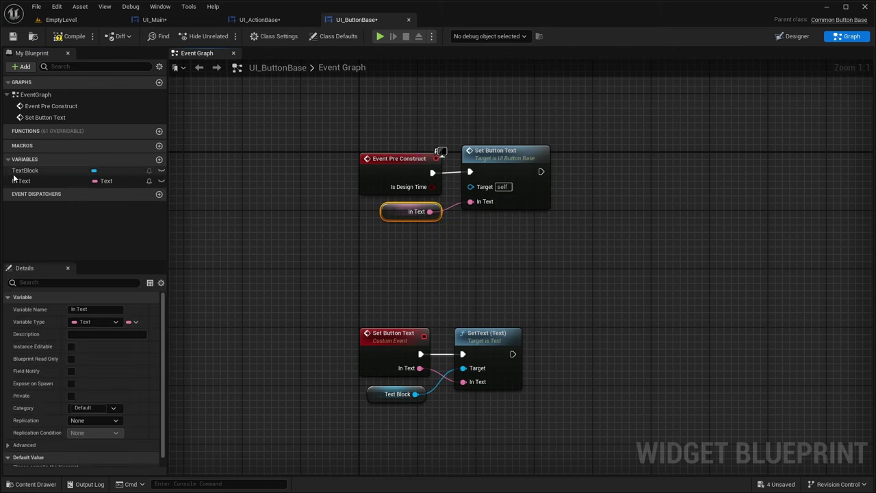
click(77, 308)
key(BackSpace)
key(BackSpace)
key(BackSpace)
key(Return)
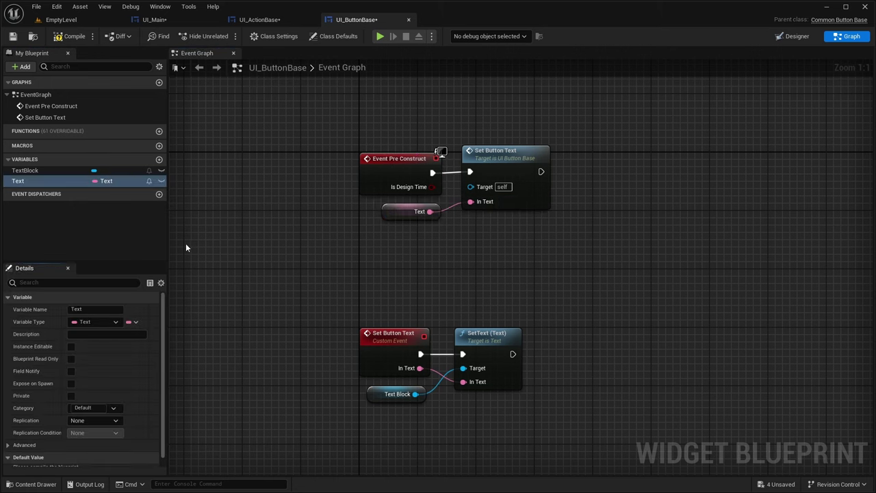
Step: Make the Text variable Instance Editable and Expose on Spawn, and compile and save the widget
click(70, 383)
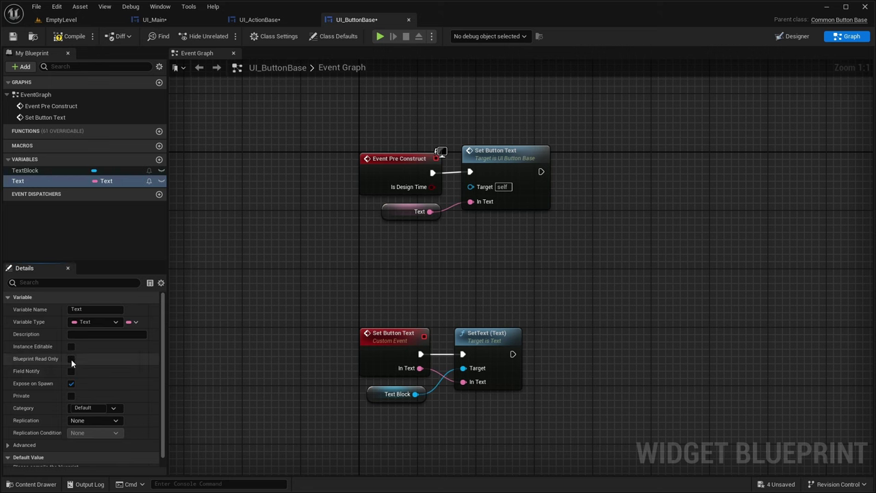
click(70, 347)
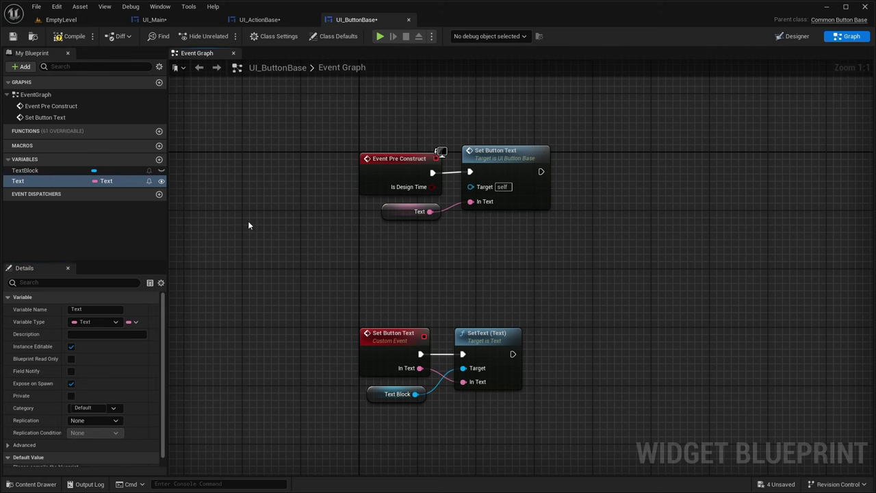
click(72, 38)
key(ctrl+s)
Step: Move the Set Button Text event, SetText and Text Block nodes up together, closer to the Event Pre Construct chain
right_drag(404, 132, 381, 111)
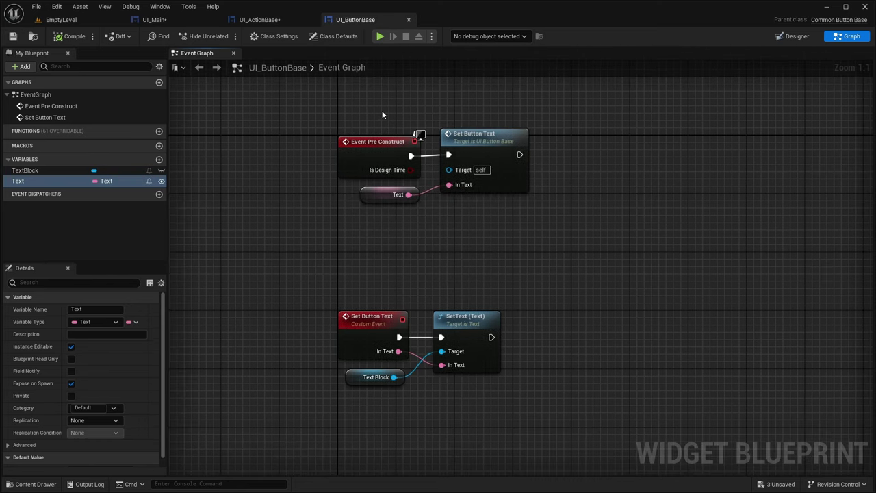
right_drag(424, 121, 446, 51)
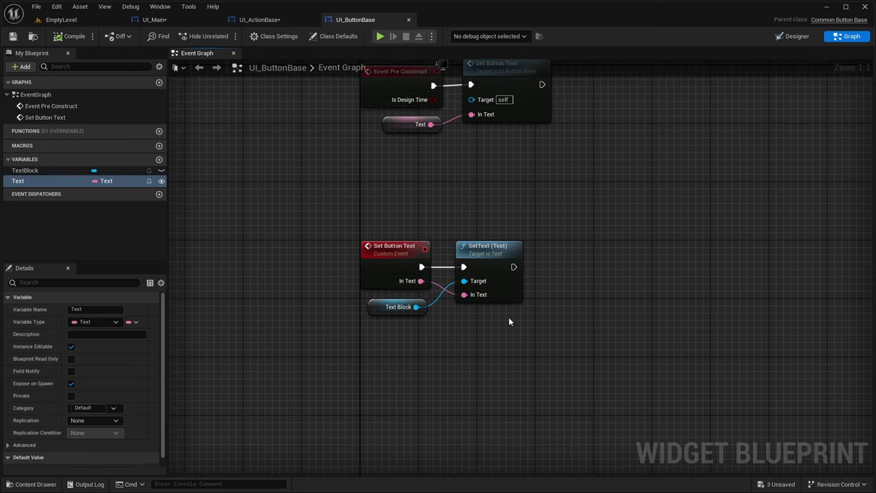
drag(508, 317, 364, 219)
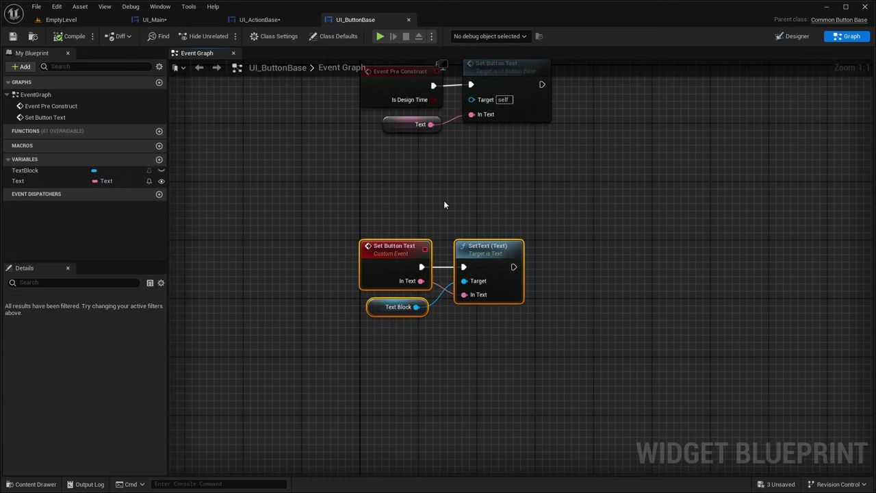
click(489, 196)
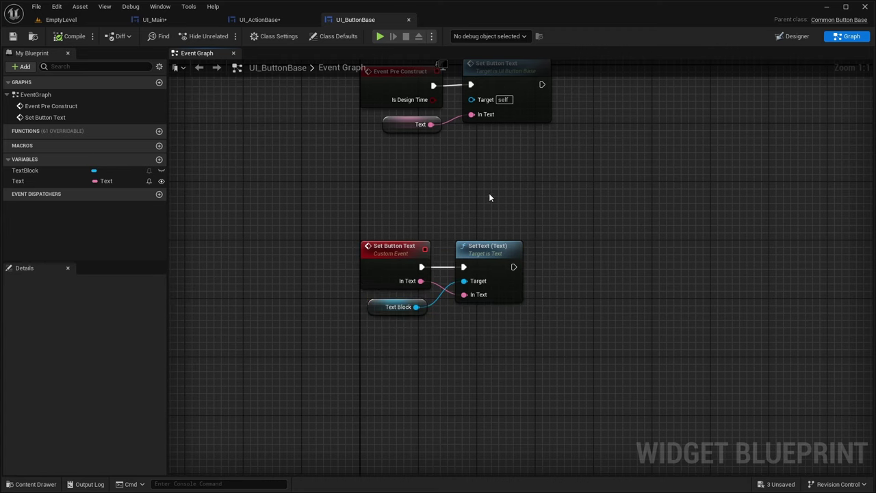
right_drag(489, 196, 468, 210)
drag(347, 231, 516, 374)
click(460, 251)
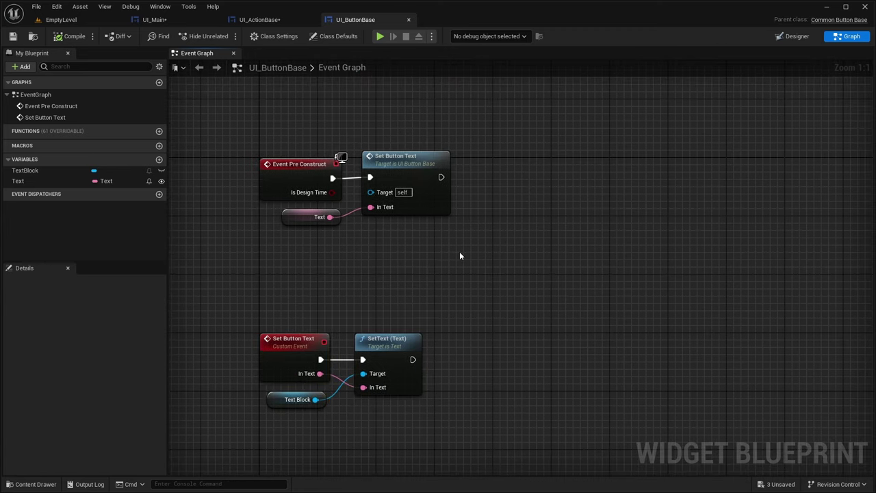
right_drag(459, 251, 443, 218)
drag(443, 218, 383, 334)
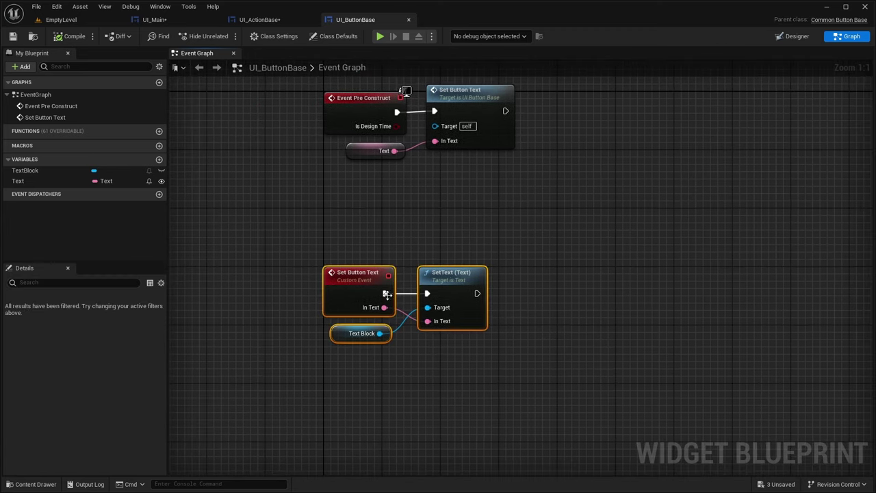
drag(370, 284, 359, 208)
click(373, 312)
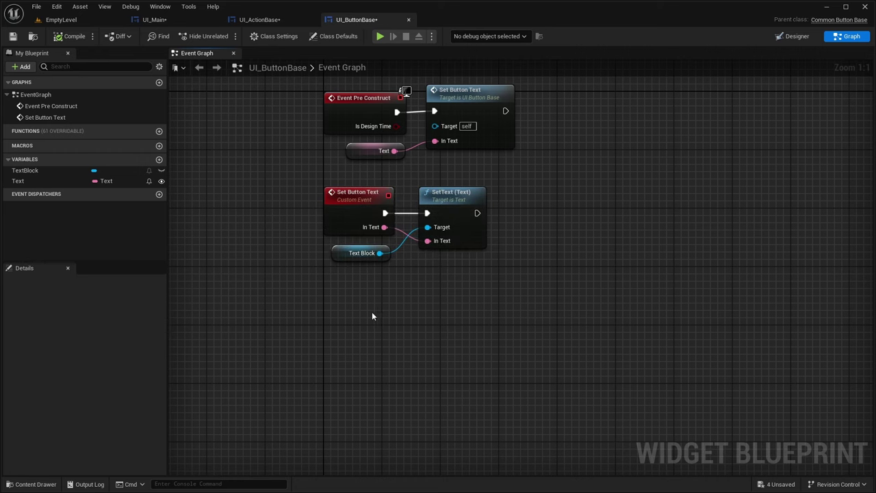
Step: Add an Event On Clicked node below the Set Button Text event
right_drag(373, 312, 379, 290)
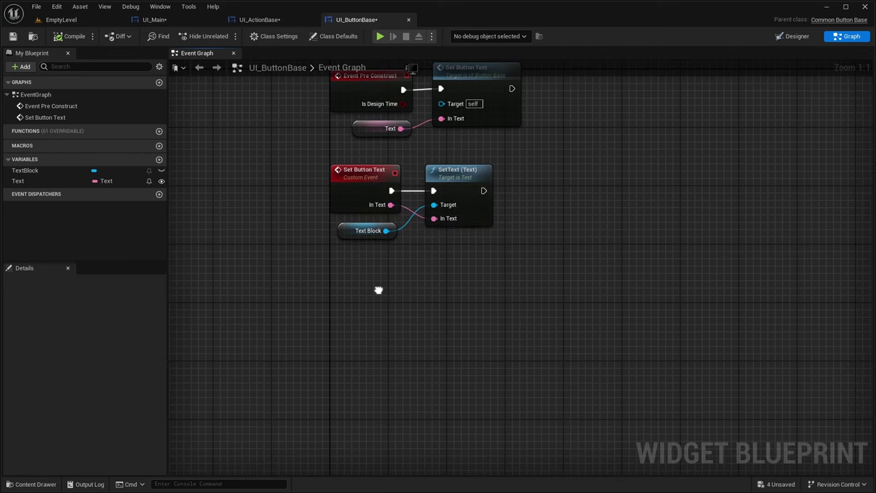
right_click(340, 275)
text(On Clicked)
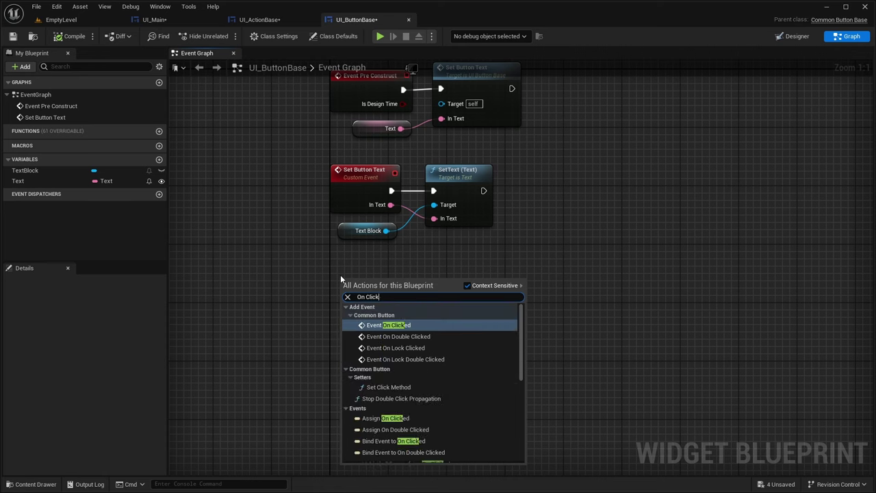
key(Return)
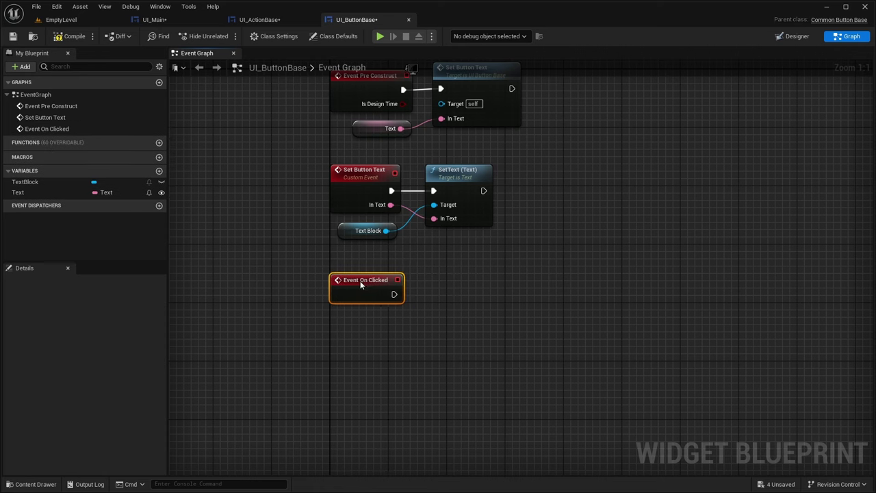
click(412, 331)
right_drag(426, 349, 423, 338)
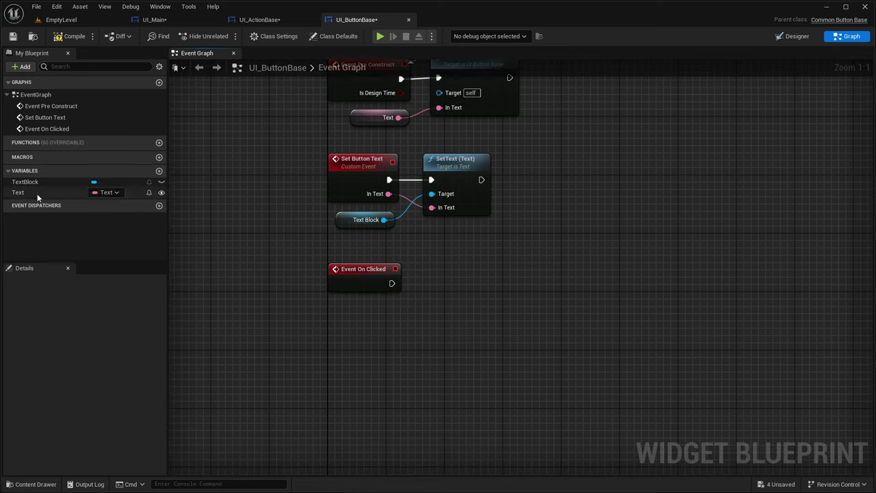
Step: Place a Text variable getter under Event On Clicked and connect it and the event to a Print String node
drag(35, 194, 389, 323)
click(363, 332)
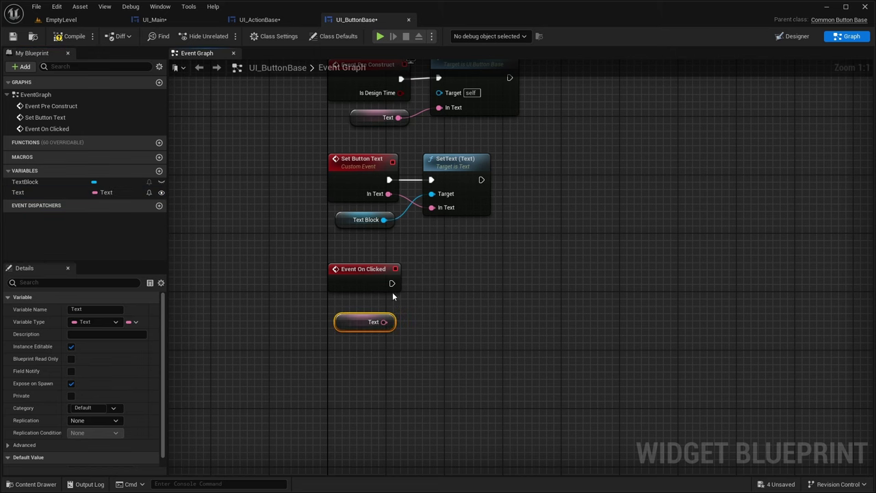
drag(392, 283, 384, 322)
text(Print)
key(Return)
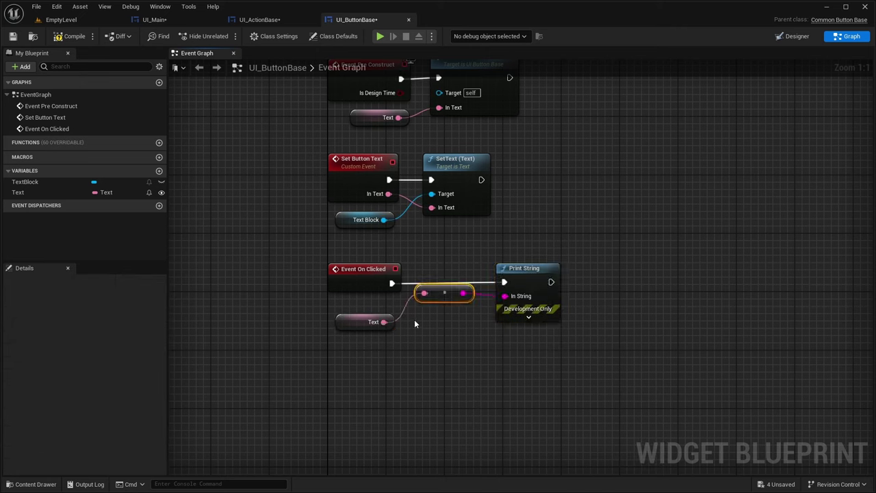
Step: Feed Print String from an Append node with A set to "Clicked On:" and B taking the converted Text value
alt+click(505, 296)
mouse_move(498, 296)
mouse_down()
mouse_move(577, 296)
mouse_move(496, 299)
mouse_up()
text(Appe)
key(Return)
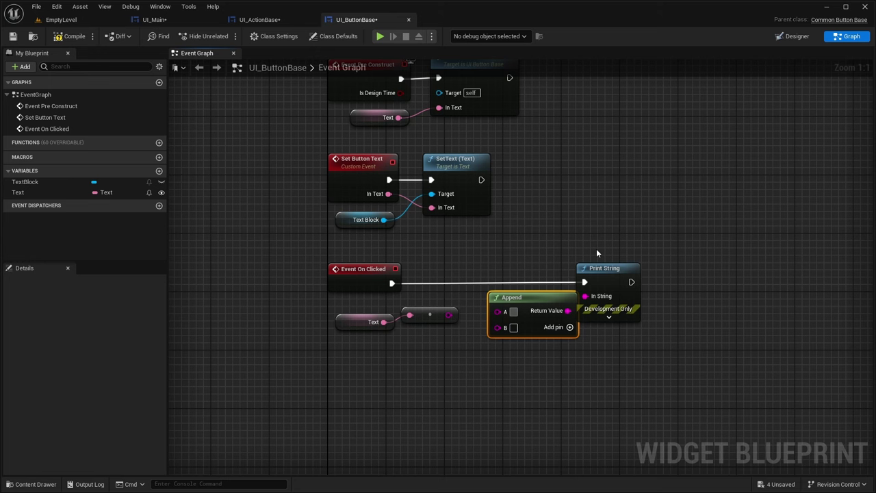
text(Clicked On:)
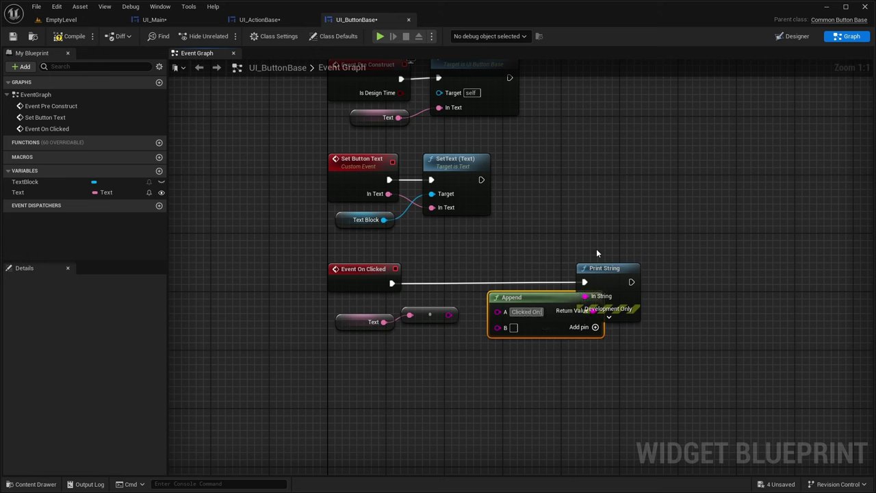
drag(449, 315, 499, 328)
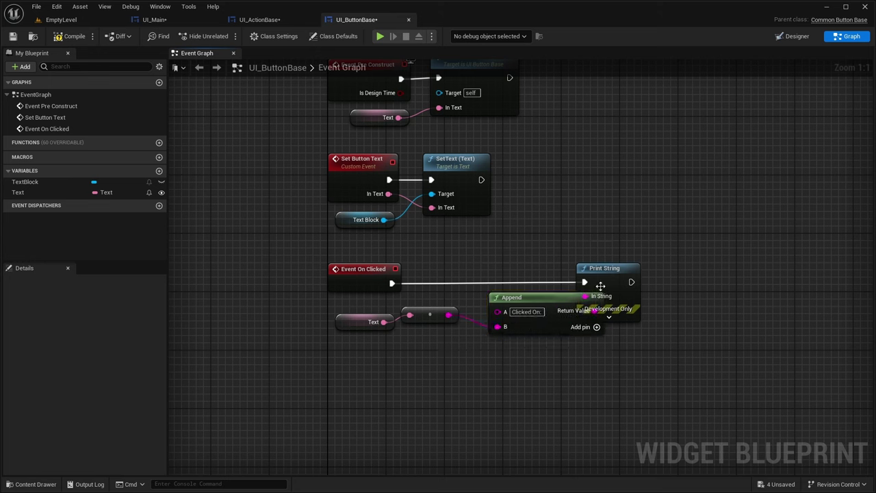
drag(604, 268, 641, 268)
right_drag(597, 244, 568, 235)
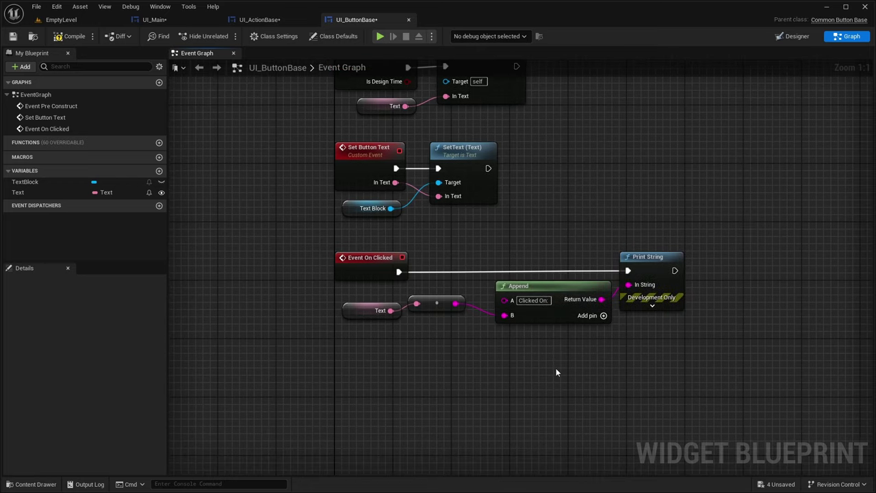
Step: Stack the Text getter and its conversion node beside Append, and compile and save UI_ButtonBase
right_drag(556, 367, 507, 365)
drag(392, 305, 402, 325)
ctrl+click(328, 309)
click(458, 243)
right_drag(458, 244, 417, 247)
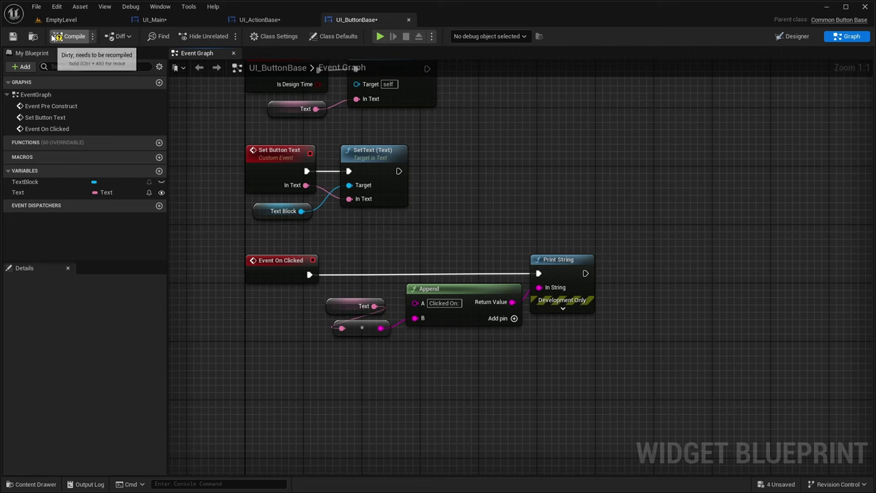
click(11, 38)
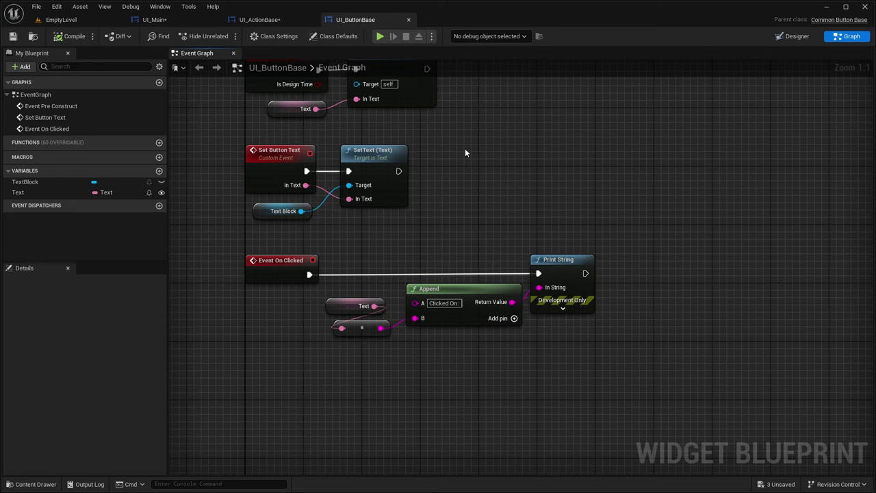
Step: Return UI_ButtonBase to its Designer view and switch to the UI_Main widget
right_drag(466, 152, 450, 150)
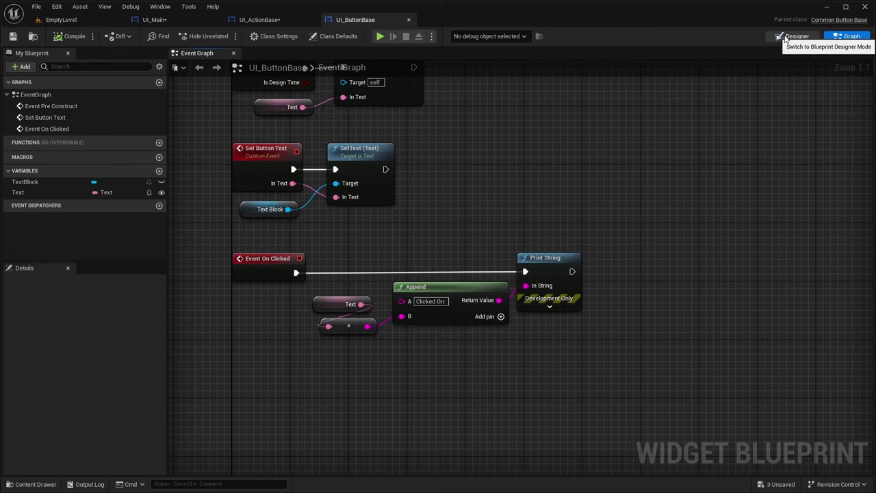
click(785, 39)
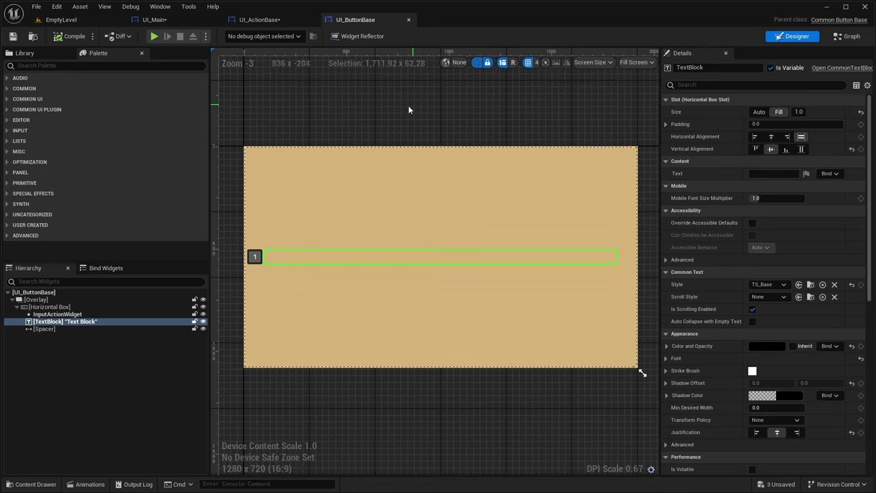
click(31, 484)
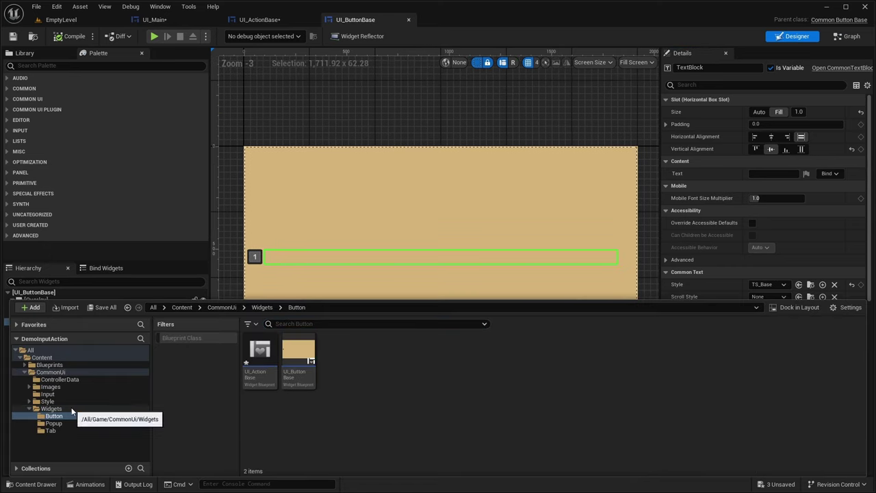
click(154, 19)
right_drag(262, 179, 256, 165)
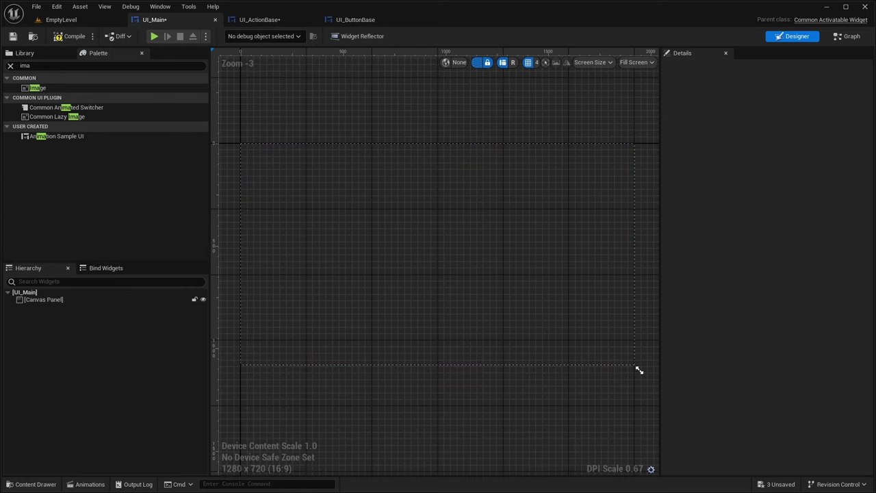
Step: Add a Vertical Box inside UI_Main's Canvas Panel and anchor it to the canvas's left-centre
click(52, 66)
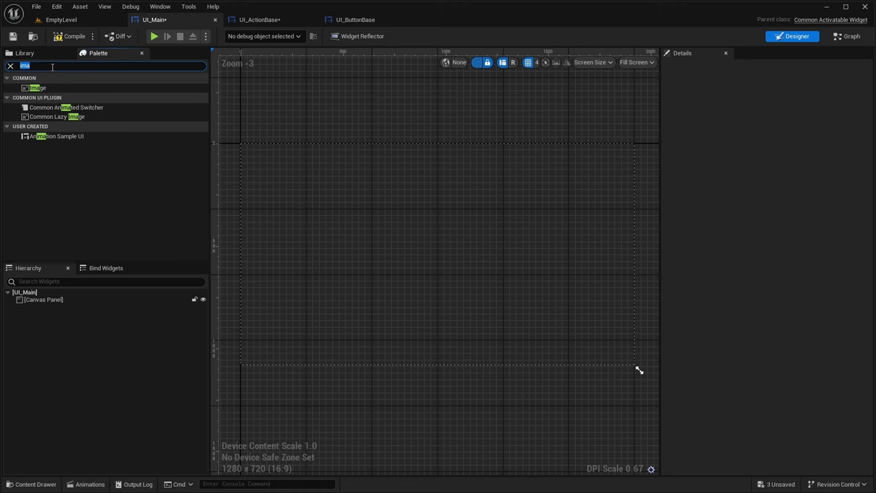
text(vert)
drag(45, 89, 57, 307)
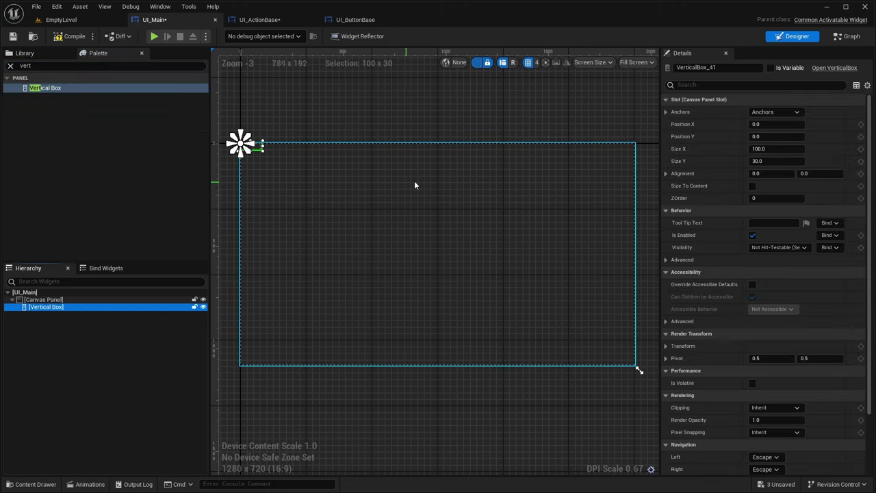
click(764, 115)
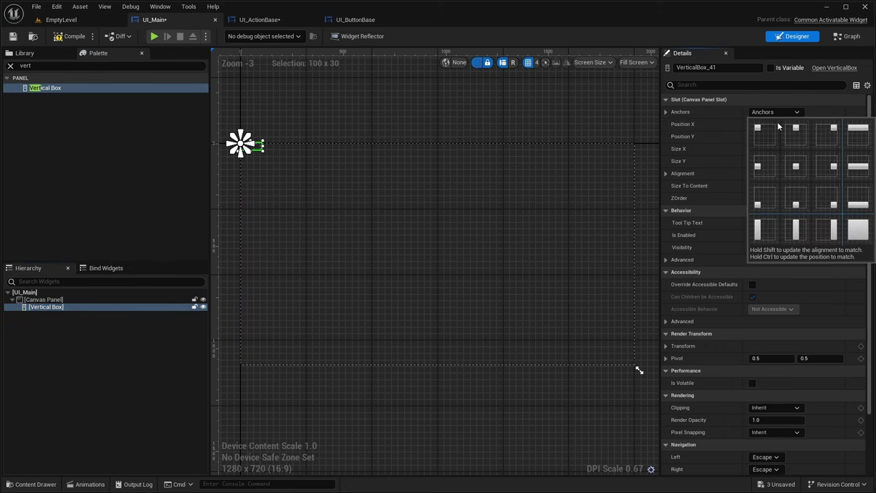
click(765, 166)
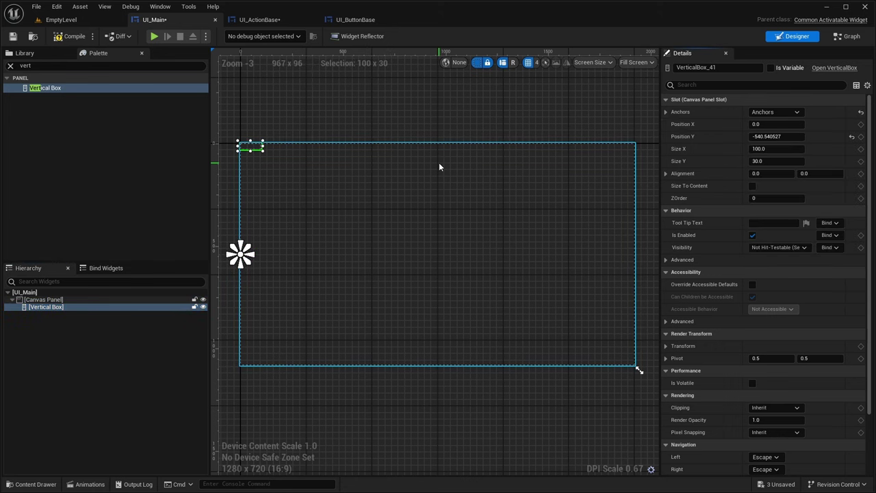
Step: Set the Vertical Box's Position X to 100 and its vertical alignment to 0.5
click(781, 124)
text(1)
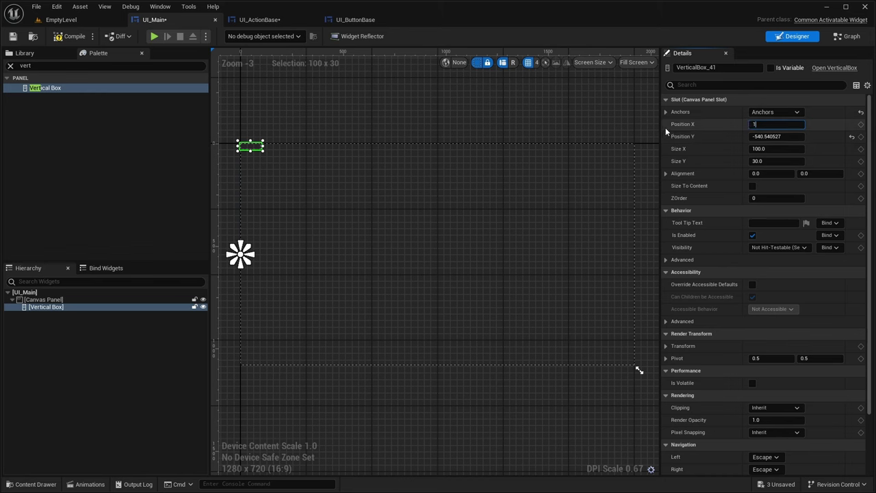
text(00)
key(Return)
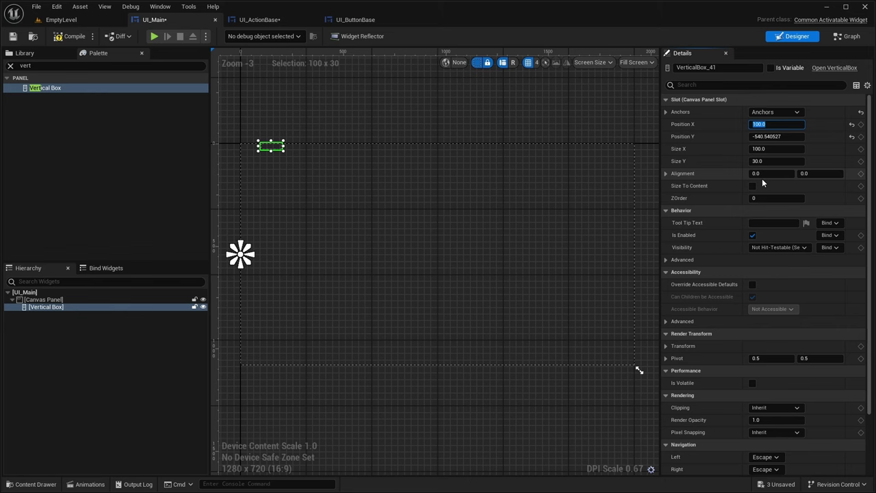
click(801, 174)
text(0.5)
key(Return)
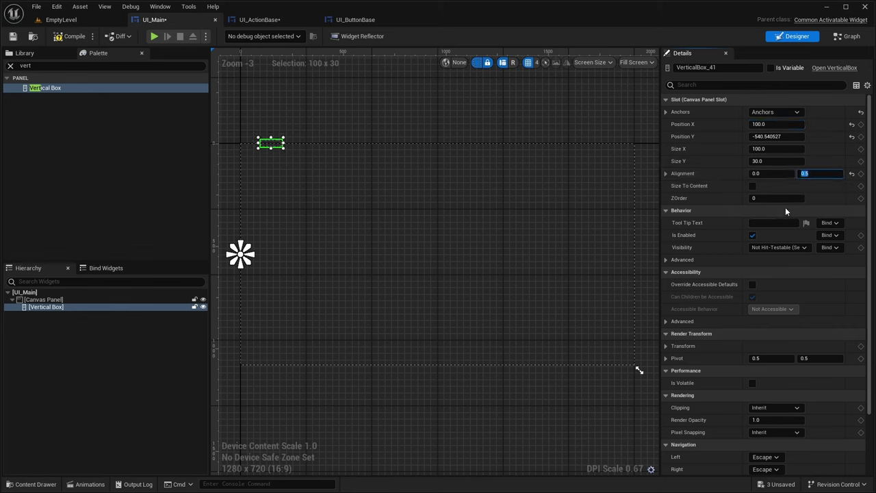
Step: Set the Vertical Box's Position Y to 0 and its size to 500 by 500
click(767, 136)
text(0)
key(Return)
click(763, 149)
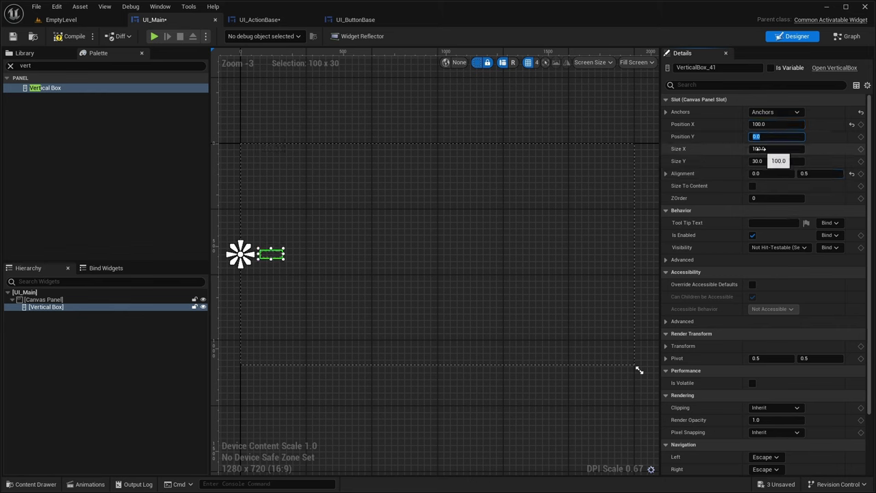
text(500)
key(Tab)
text(500)
key(Return)
right_drag(507, 200, 529, 177)
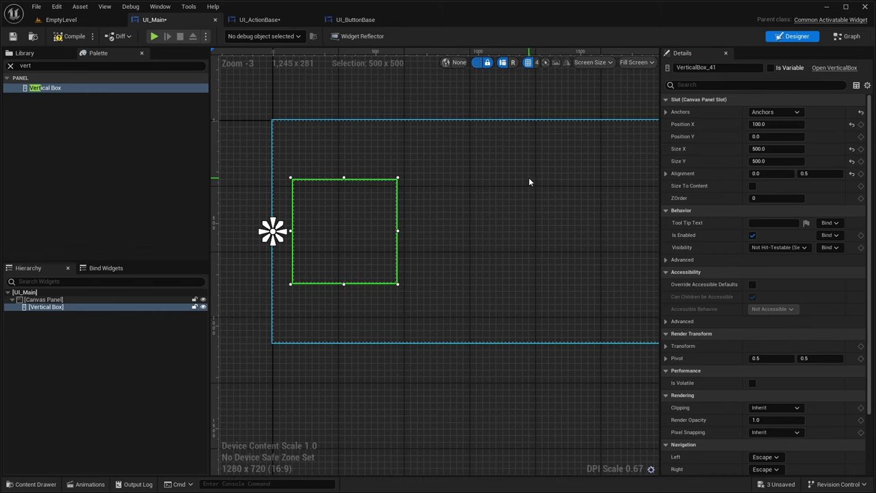
Step: Rename the Vertical Box as VB_ButtonList
click(719, 67)
text(V)
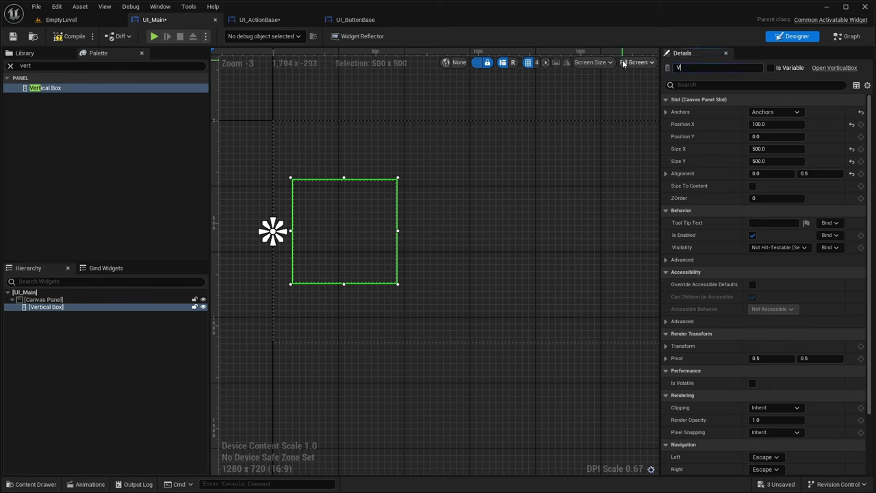
text(B_ButtonList)
key(Return)
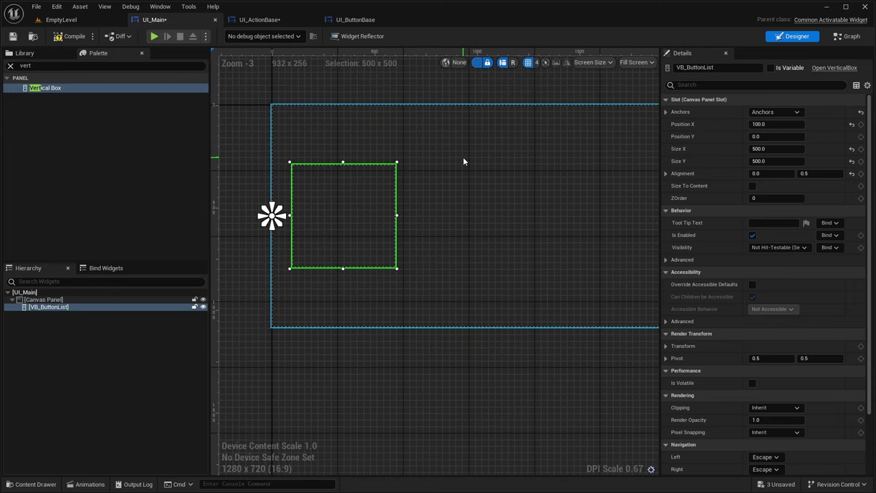
Step: Add a UI Button Base widget inside VB_ButtonList and duplicate it three times to make a column of four buttons
drag(43, 68, 18, 66)
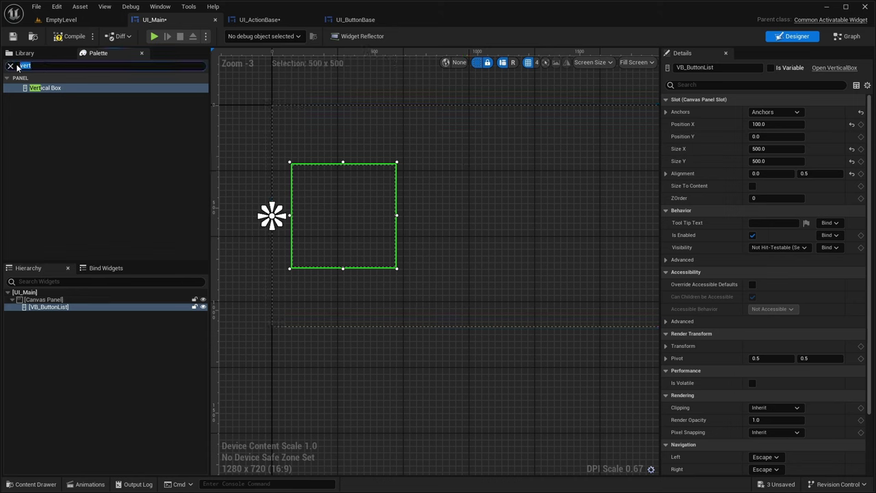
text(button)
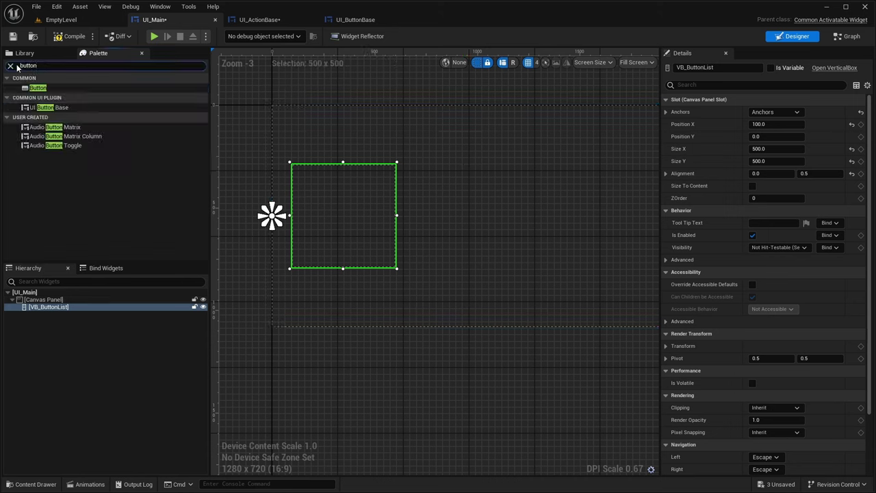
drag(37, 104, 41, 308)
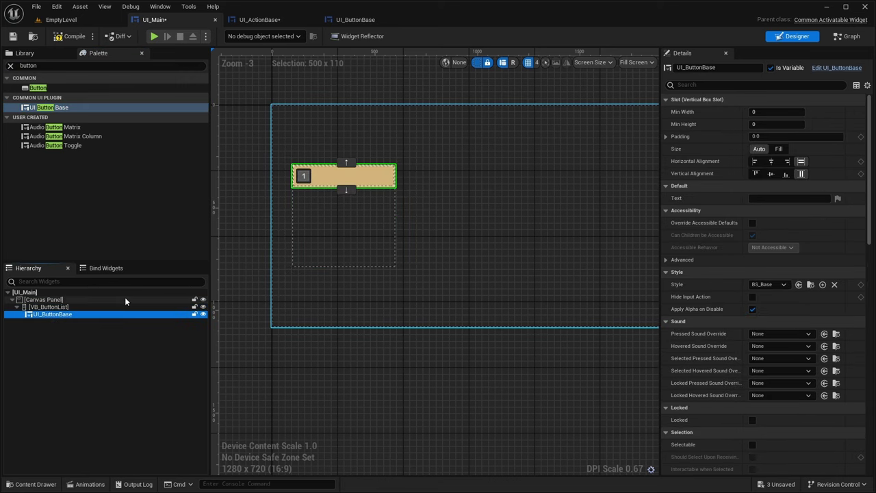
key(ctrl+d)
key(ctrl+d)
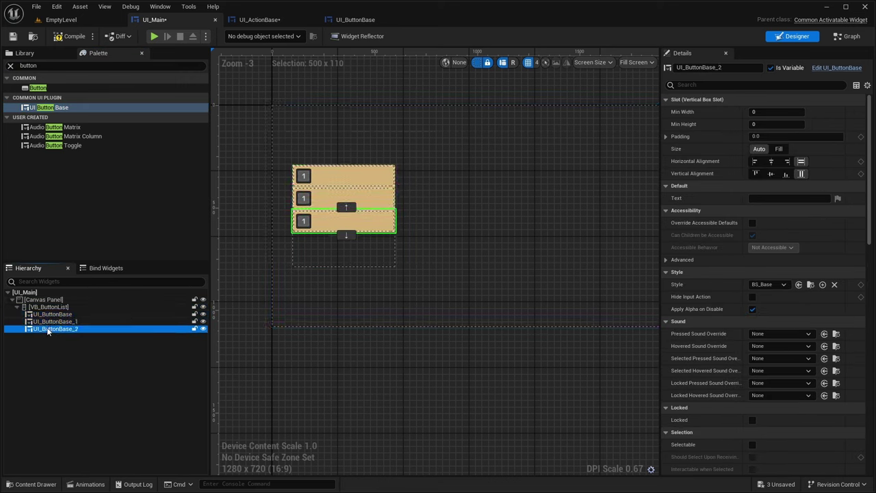
key(ctrl+d)
Step: Rename the first button in the column as Button_Accept and the second as Button_Back
click(52, 313)
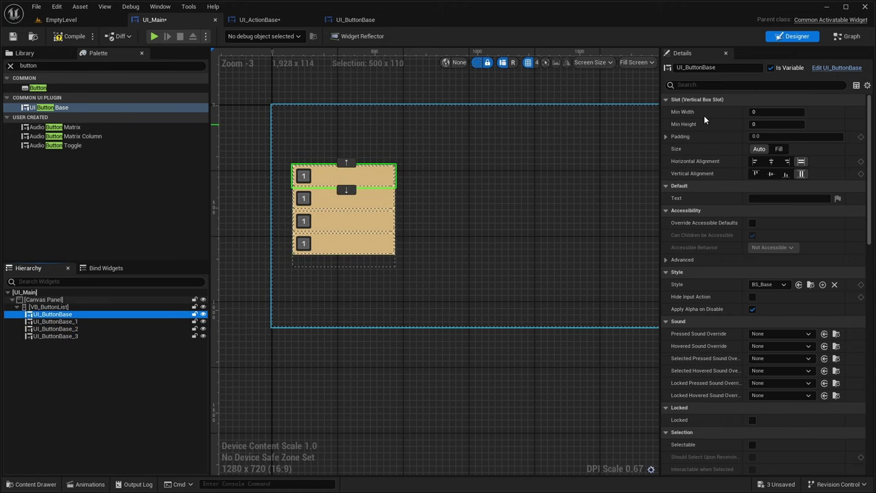
click(716, 67)
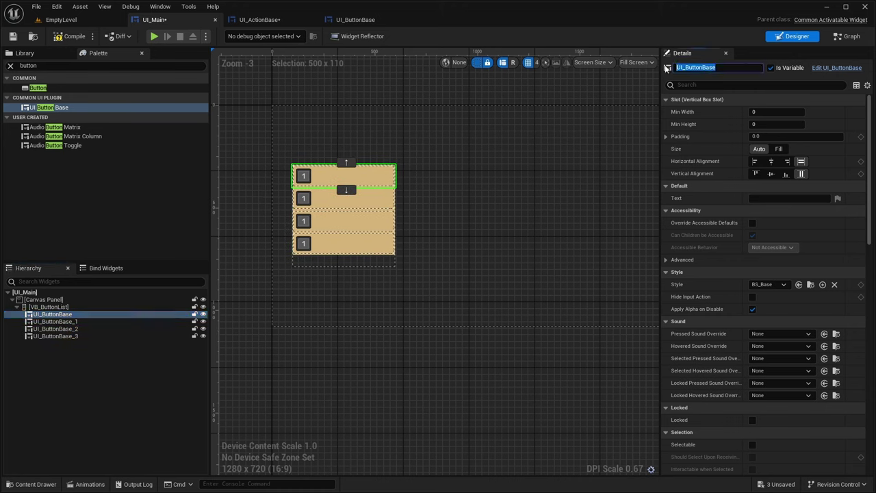
text(Button_Accept)
key(Return)
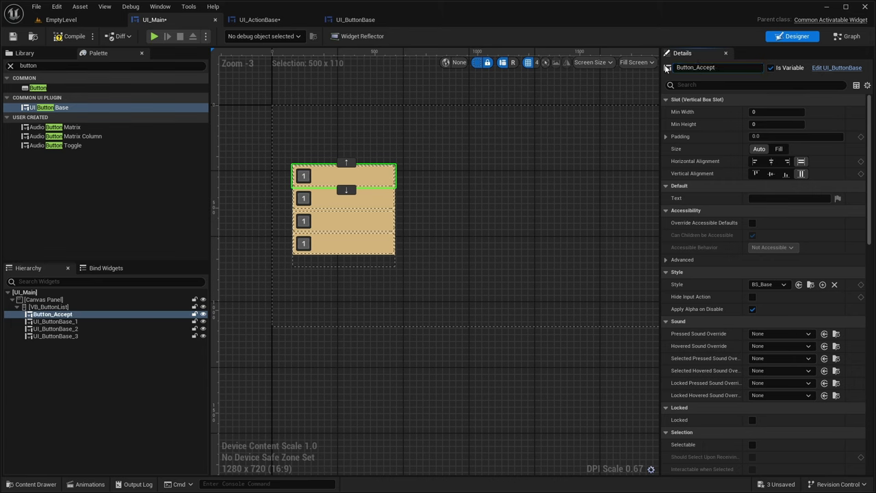
click(91, 322)
key(F2)
text(Button_B)
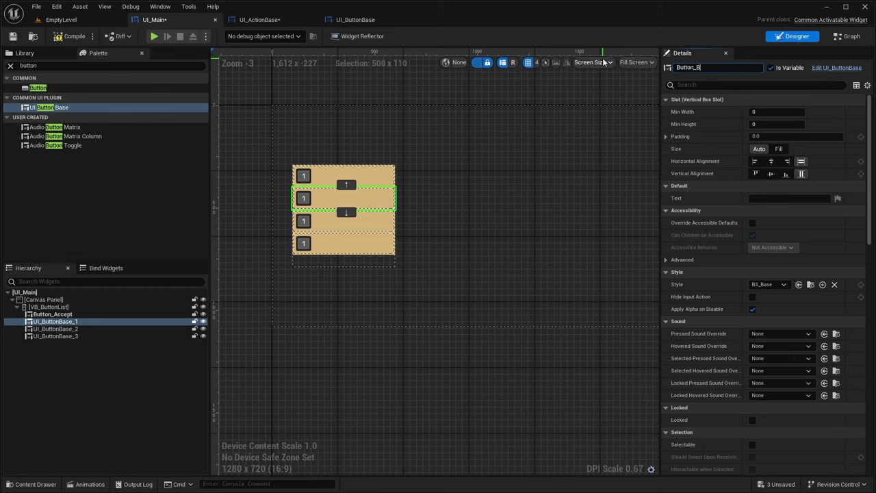
text(ack)
key(Return)
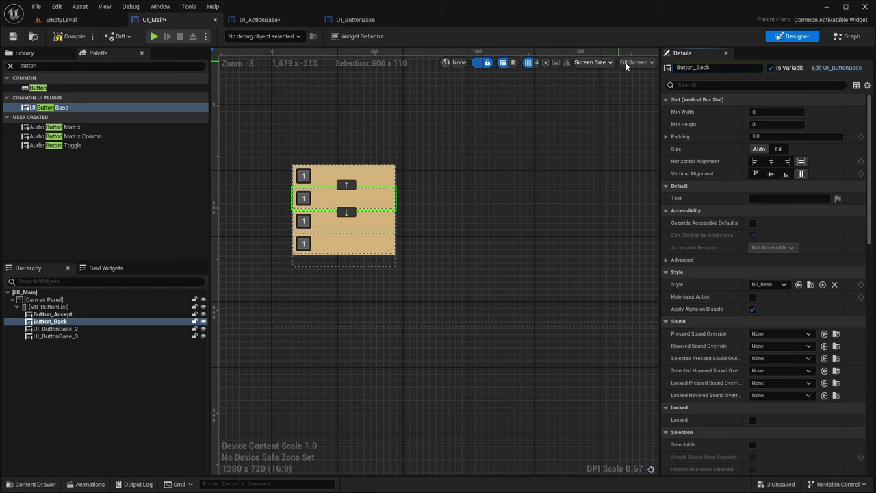
Step: Rename the third button in the column as Button_TabLeft and the fourth as Button_TabRight
click(41, 330)
key(F2)
text(Bu)
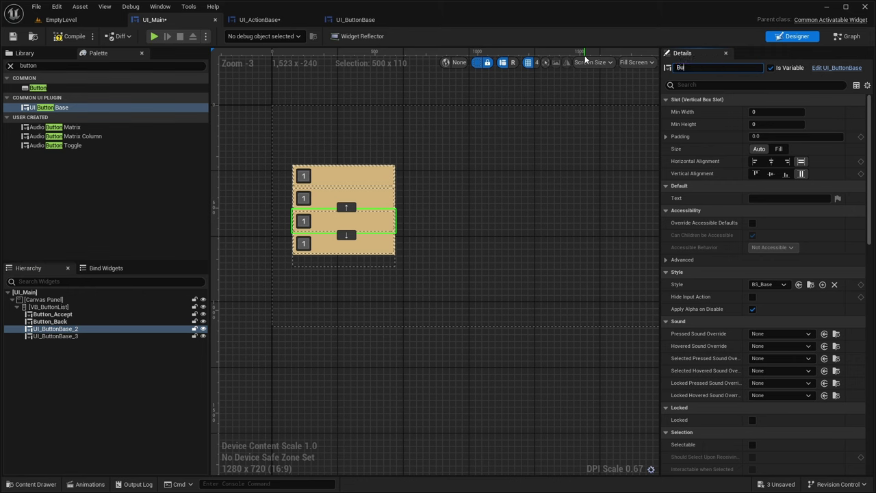
text(tton_TabLeft)
key(Return)
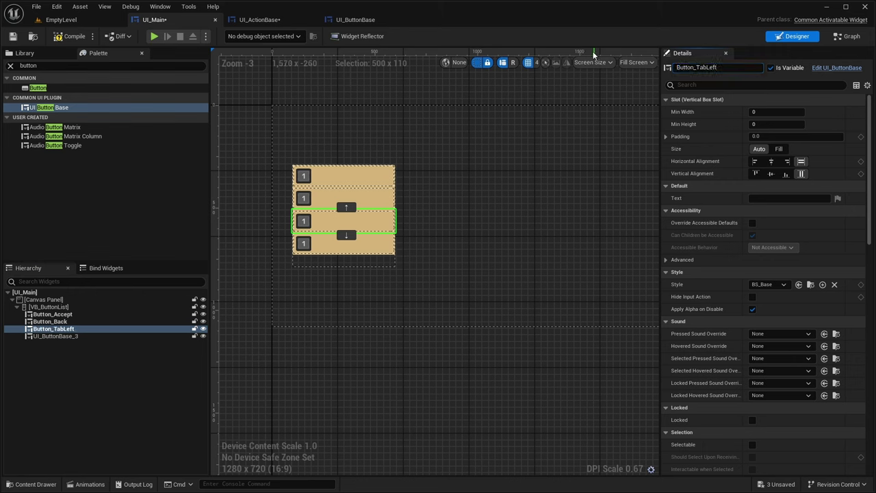
click(56, 337)
click(712, 68)
text(Button_TabRight)
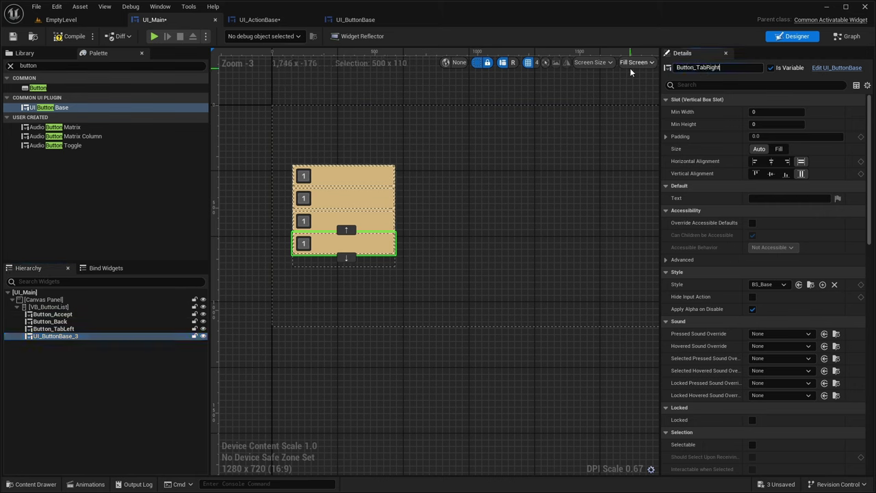
key(Return)
Step: Set Button_TabRight's Text to "Tab Right", reusing the suffix of its name
drag(721, 67, 698, 68)
key(ctrl+c)
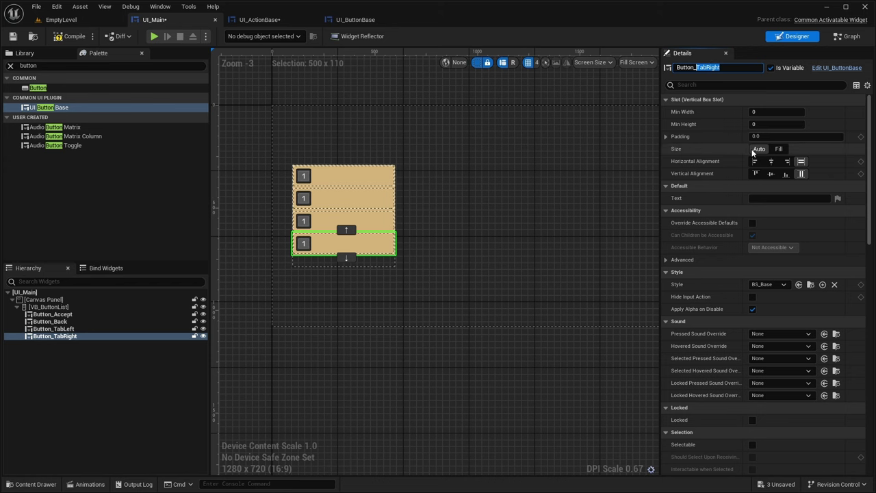
click(777, 198)
key(ctrl+v)
click(762, 198)
Step: Set Button_TabLeft's Text to "Tab Left", reusing the suffix of its name
click(53, 328)
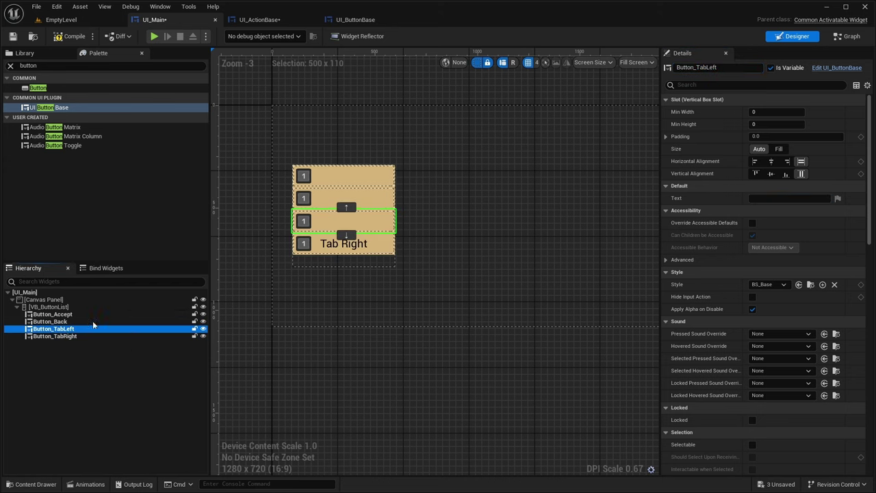
drag(697, 67, 721, 66)
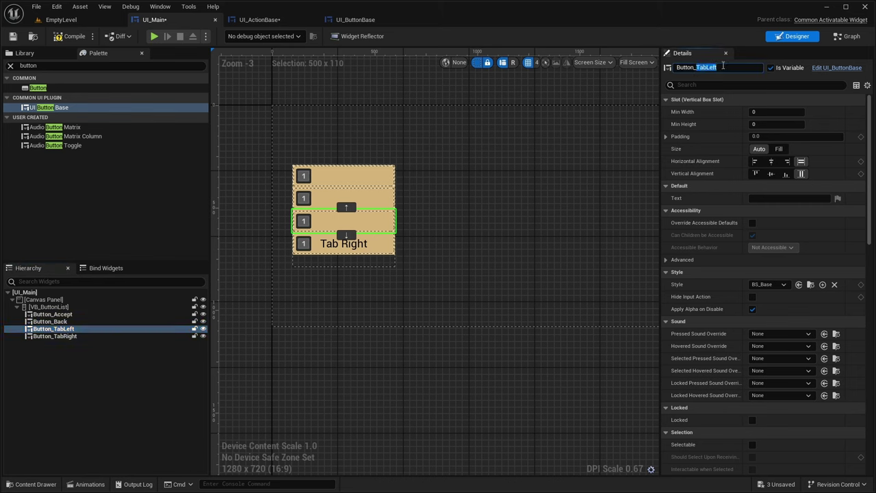
key(ctrl+c)
click(781, 198)
key(ctrl+v)
click(762, 198)
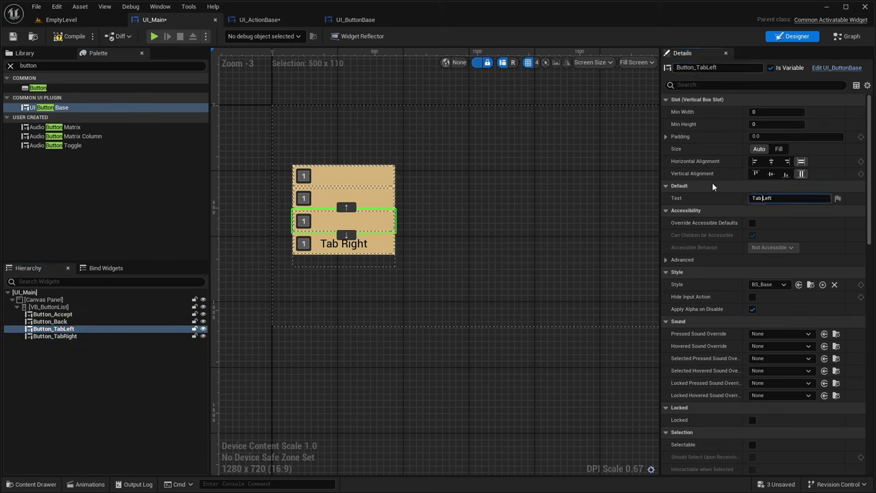
Step: Set Button_Back's Text to "Back" and Button_Accept's Text to "Accept"
click(95, 322)
drag(696, 68, 710, 67)
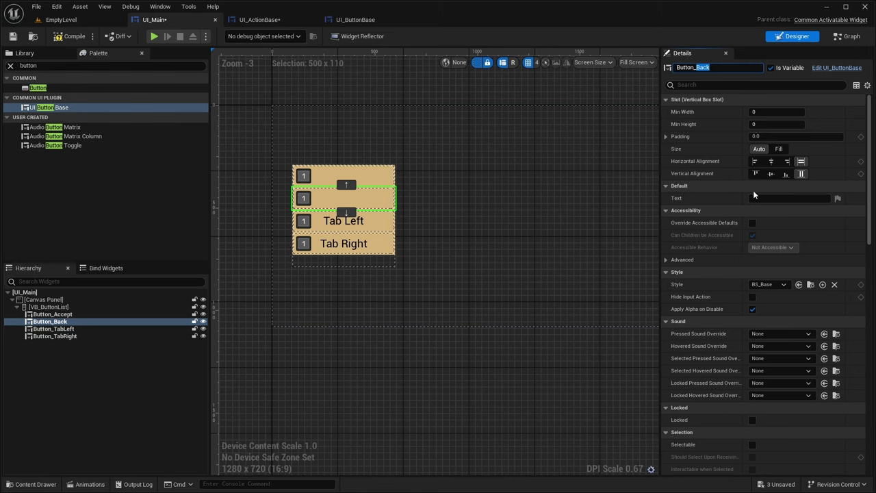
key(ctrl+c)
click(754, 197)
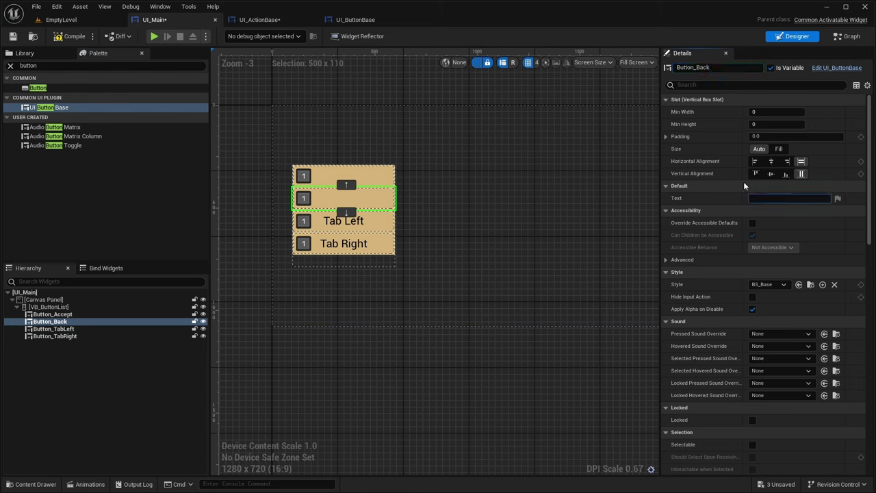
click(53, 314)
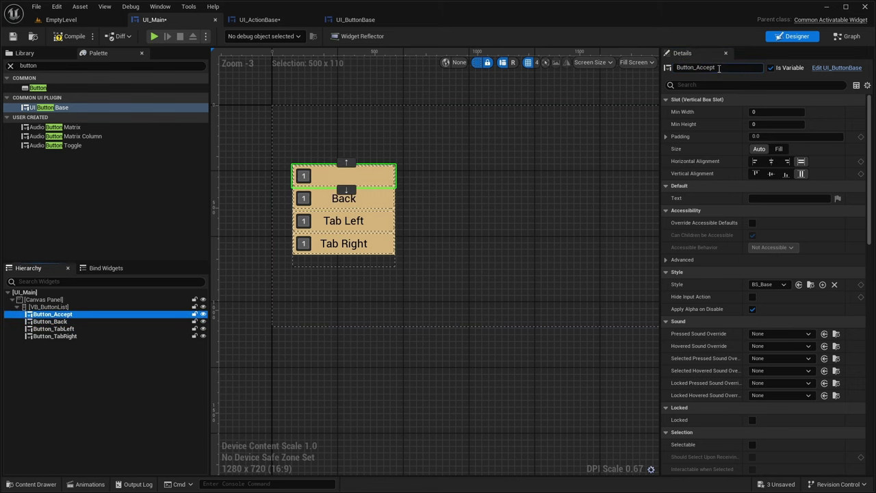
drag(695, 67, 715, 67)
key(ctrl+c)
click(759, 198)
key(ctrl+v)
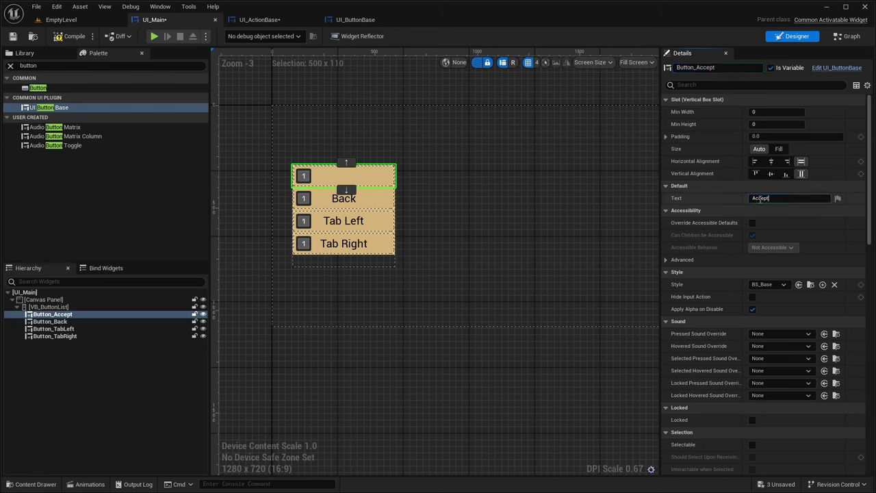
key(Return)
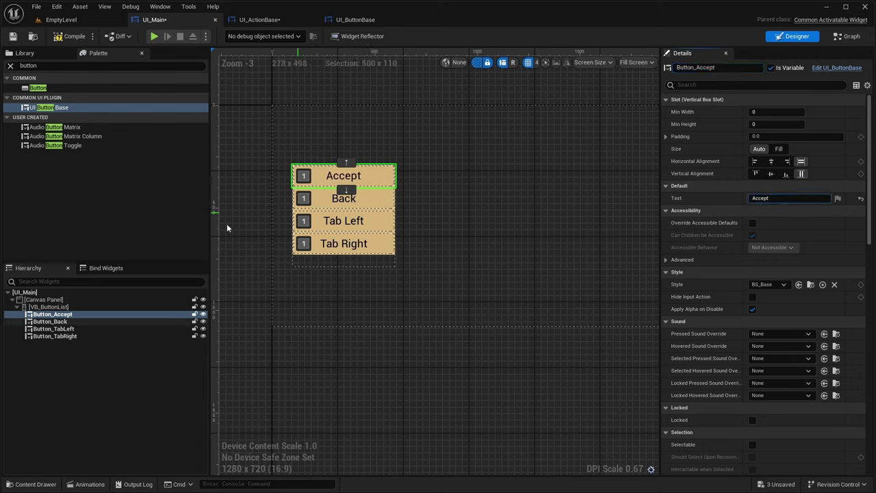
Step: Set the slot size of all four buttons to Fill and their padding to 20
shift+click(55, 337)
click(780, 149)
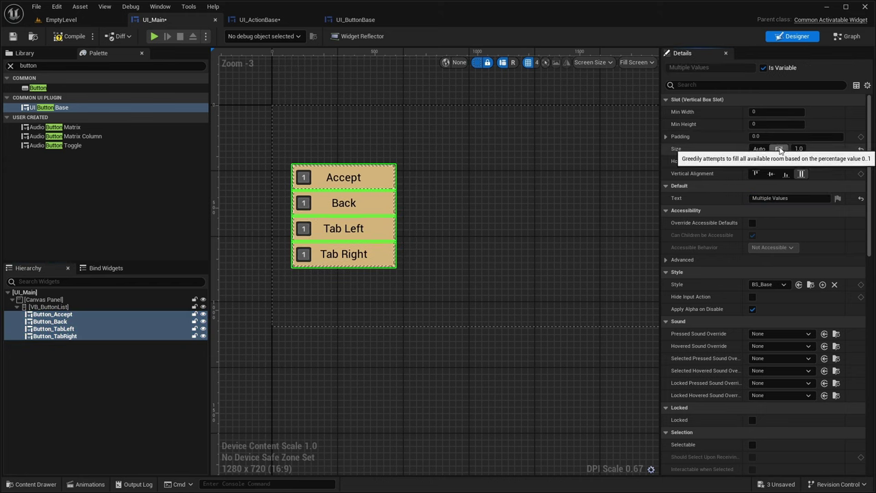
click(762, 137)
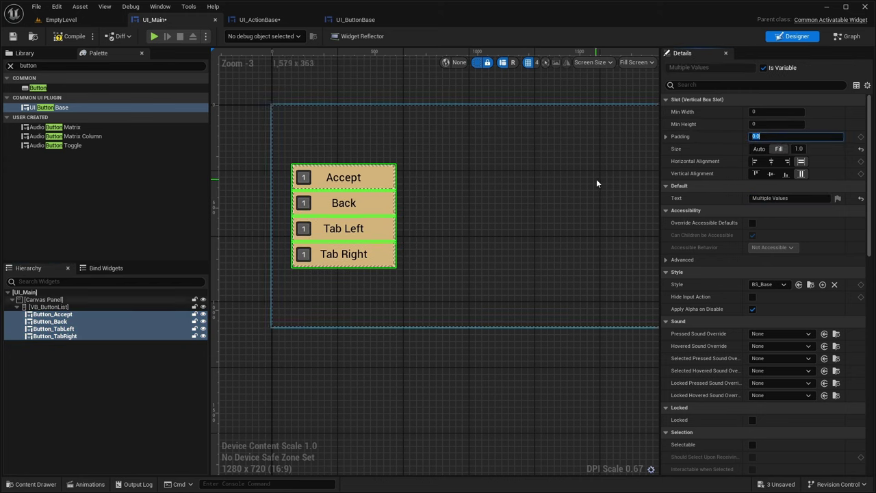
text(20)
key(Return)
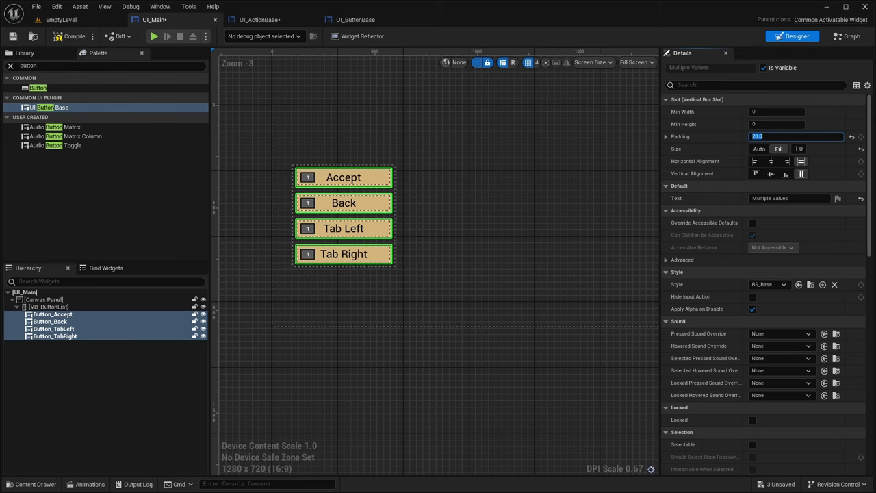
Step: Spread VB_ButtonList's anchors out to the four corners of the box and save UI_Main
click(44, 308)
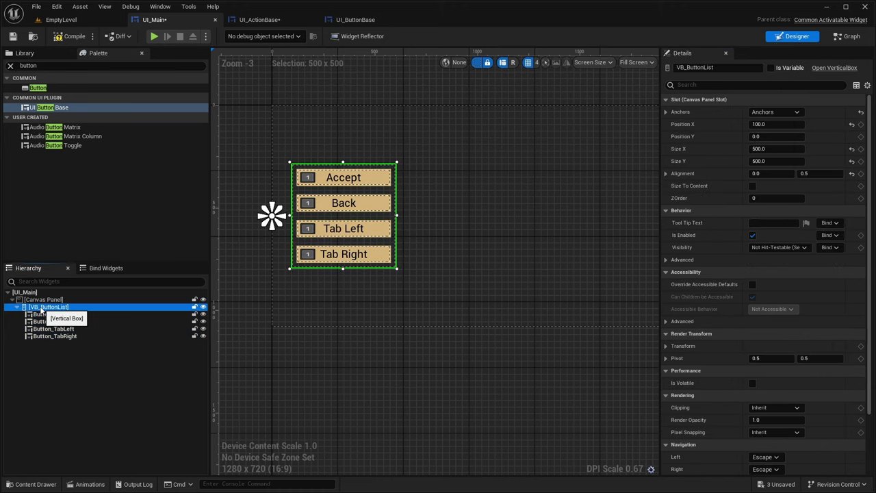
drag(272, 217, 289, 161)
drag(349, 220, 407, 273)
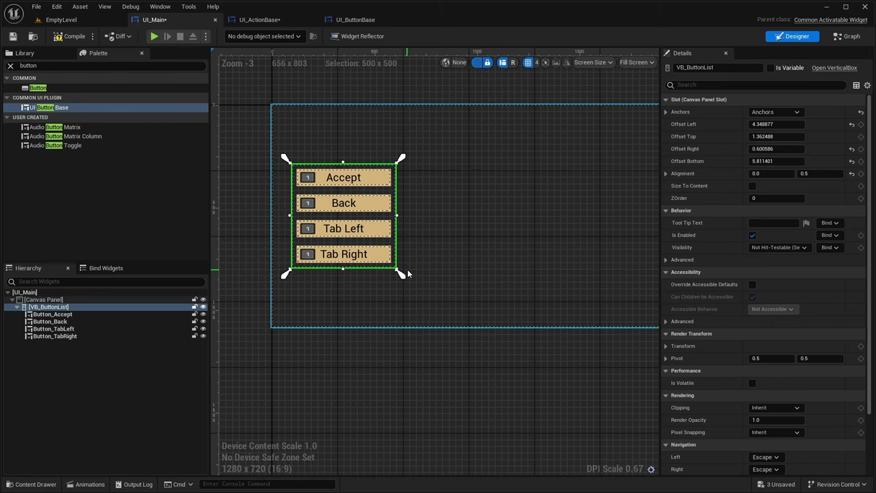
key(ctrl+s)
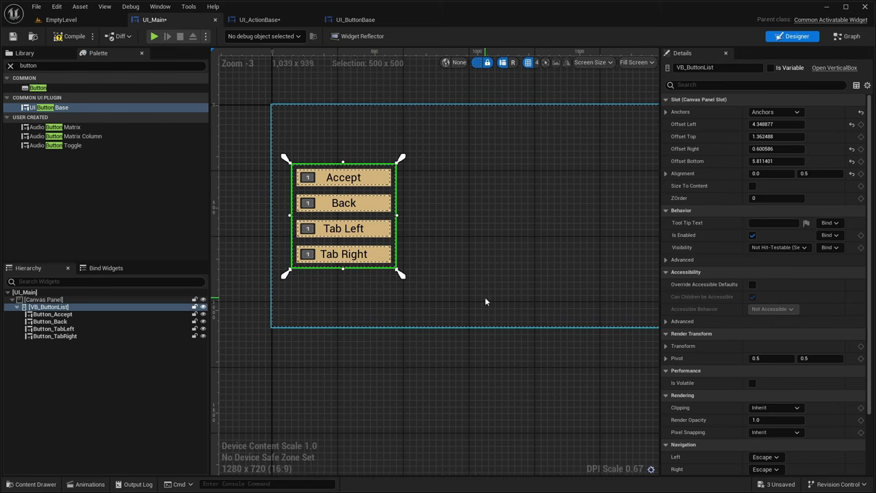
Step: Open the Data Table choices for Button_Accept's Triggering Input Action
click(52, 314)
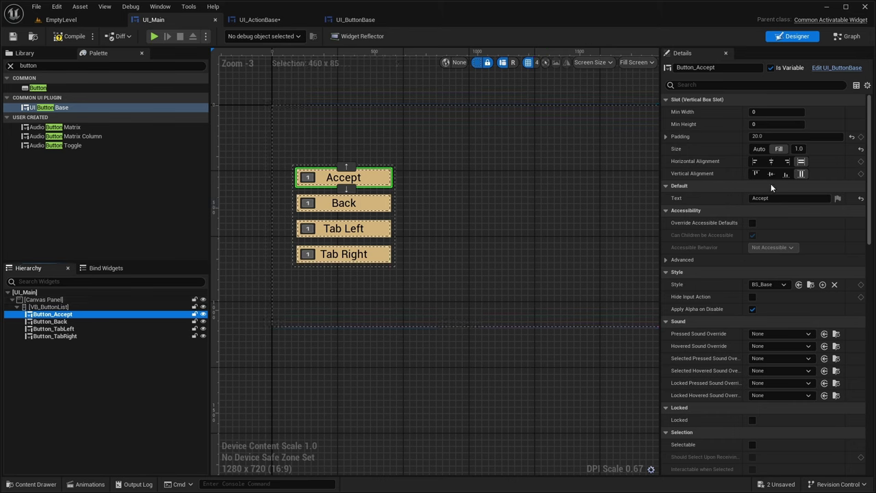
scroll(768, 165, down, 8)
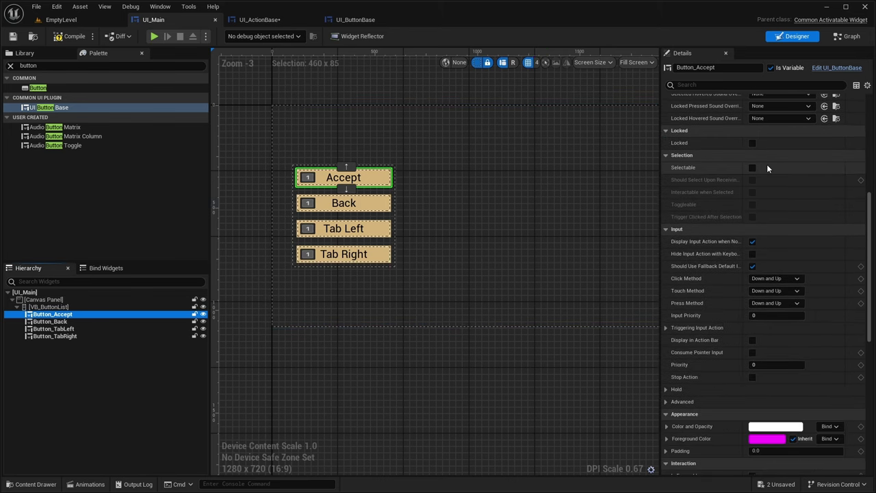
scroll(767, 164, down, 1)
click(668, 284)
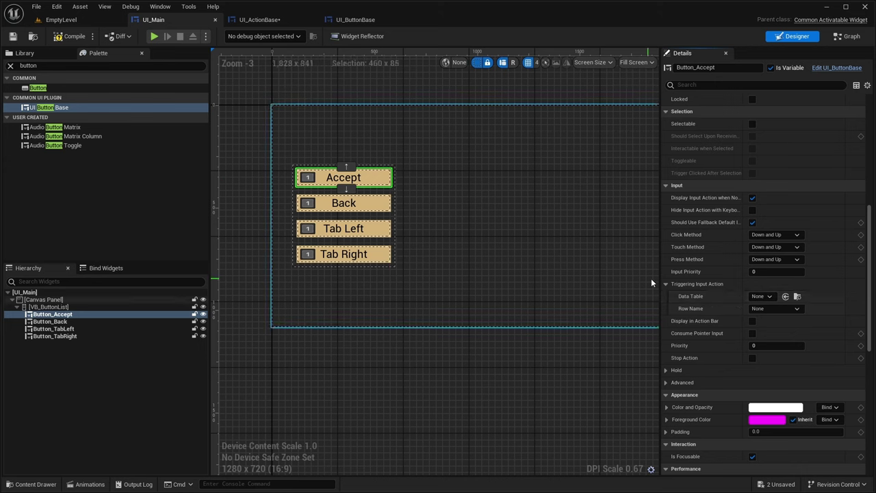
click(760, 296)
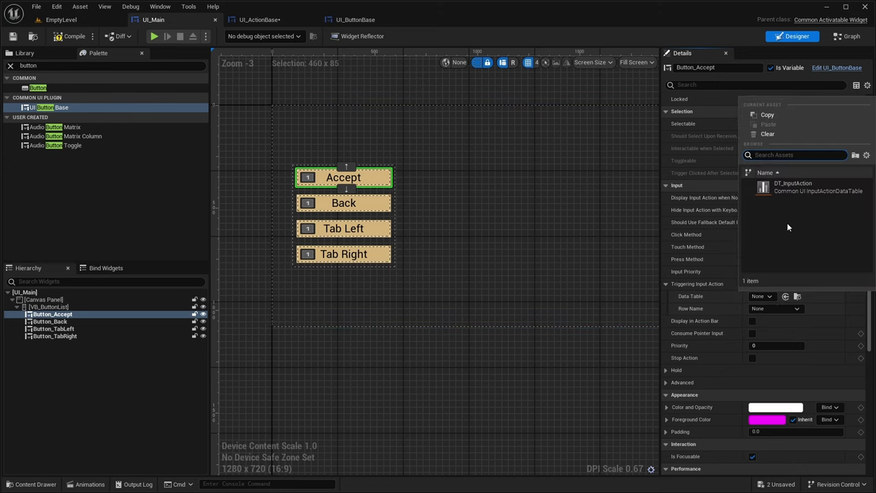
Step: Set Button_Accept's triggering input action to the Accept row of the DT_InputAction data table
click(788, 190)
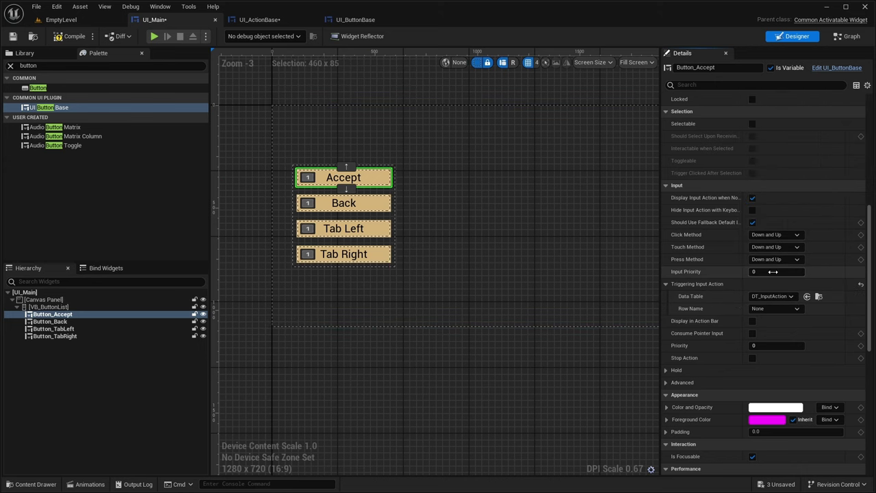
click(765, 309)
click(764, 328)
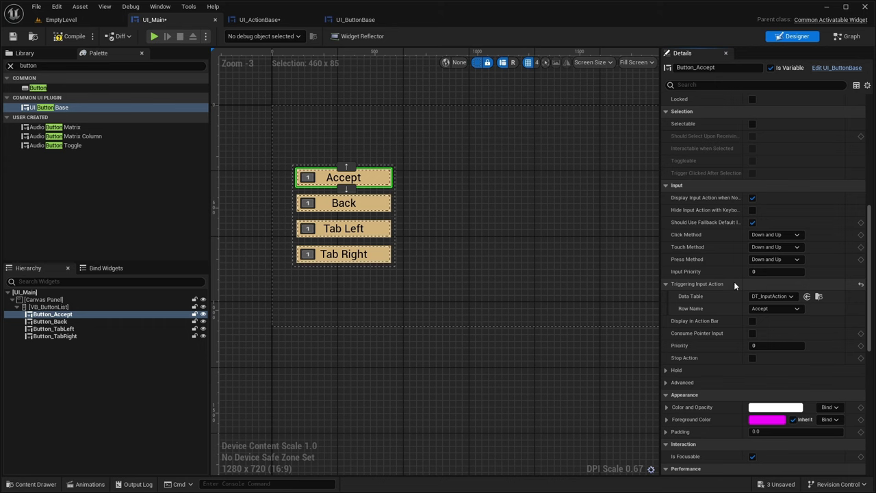
Step: Copy Button_Accept's Triggering Input Action setting onto Button_Back, Button_TabLeft and Button_TabRight
click(46, 323)
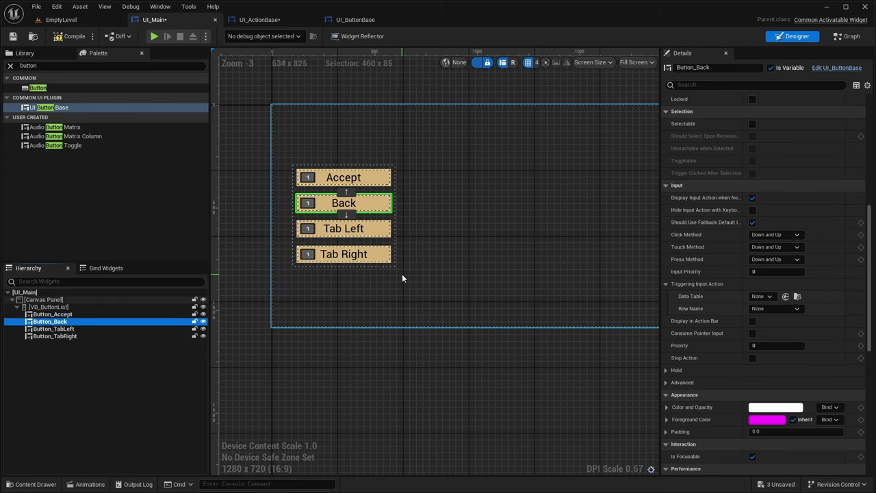
shift+click(731, 285)
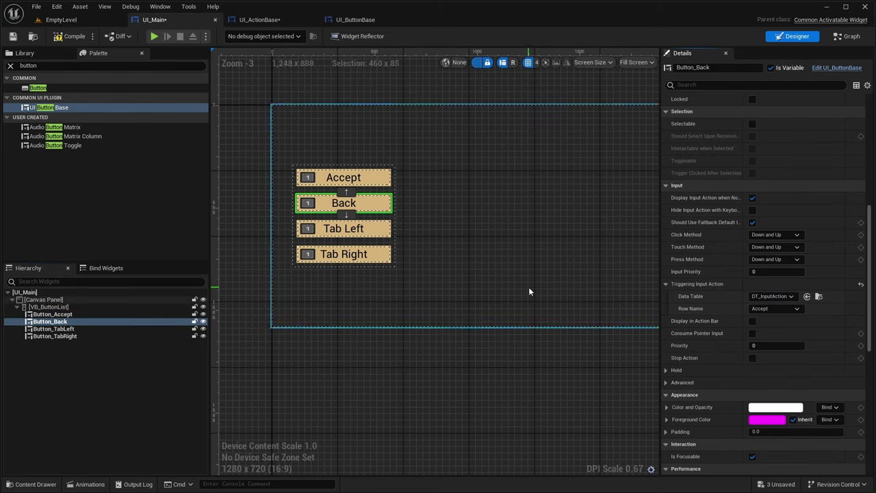
shift+click(55, 336)
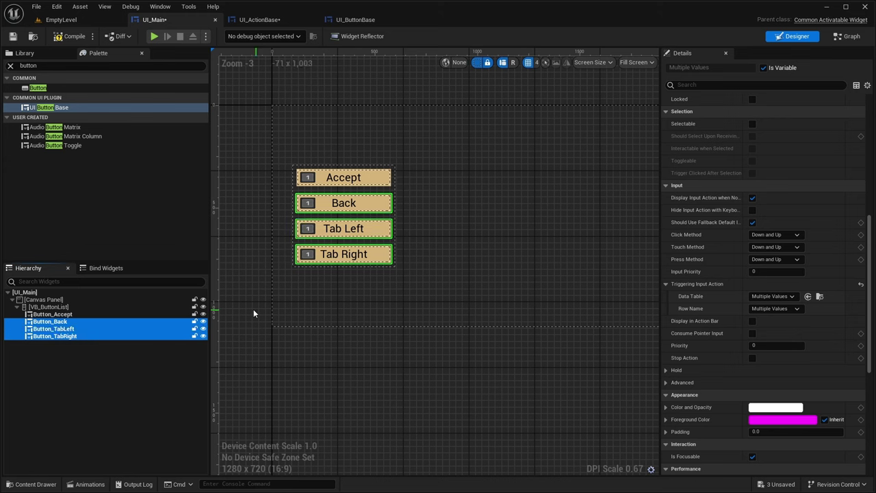
shift+click(739, 284)
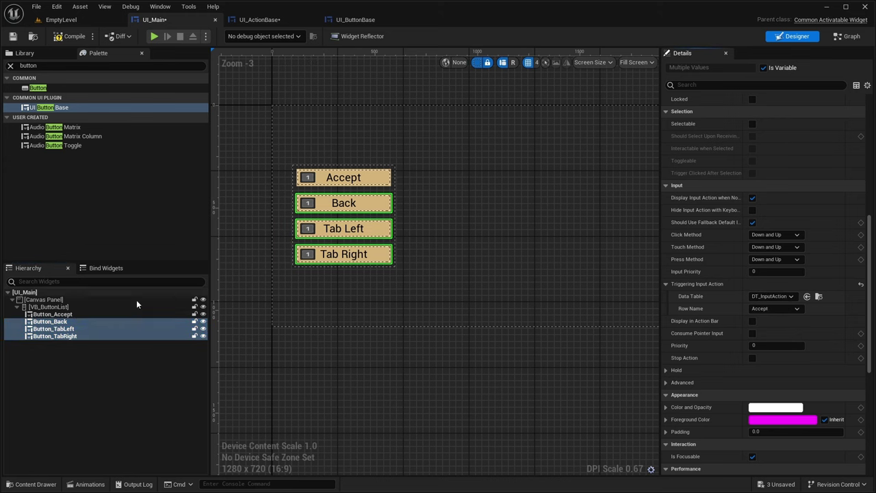
Step: Set the input action row names of Button_Back, Button_TabLeft and Button_TabRight to Back, TabLeft and TabRight, and save the widget
click(50, 321)
click(775, 309)
click(764, 336)
click(53, 329)
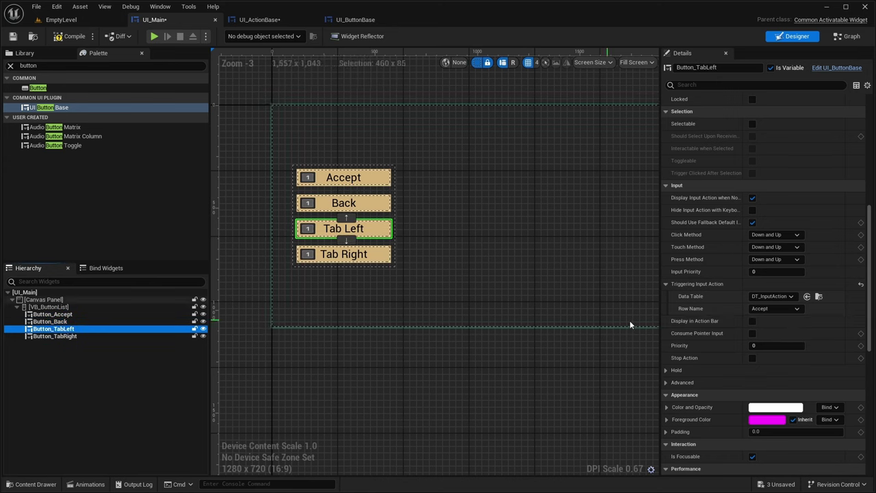
click(770, 309)
click(753, 368)
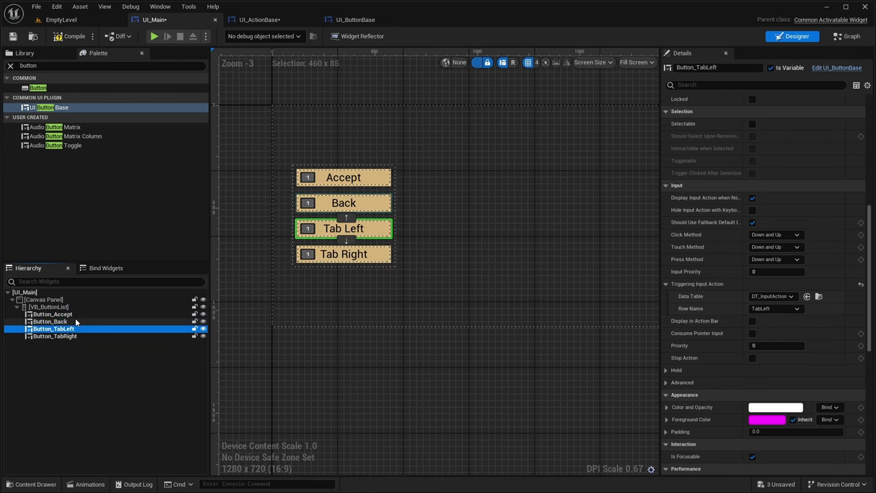
click(55, 336)
click(767, 309)
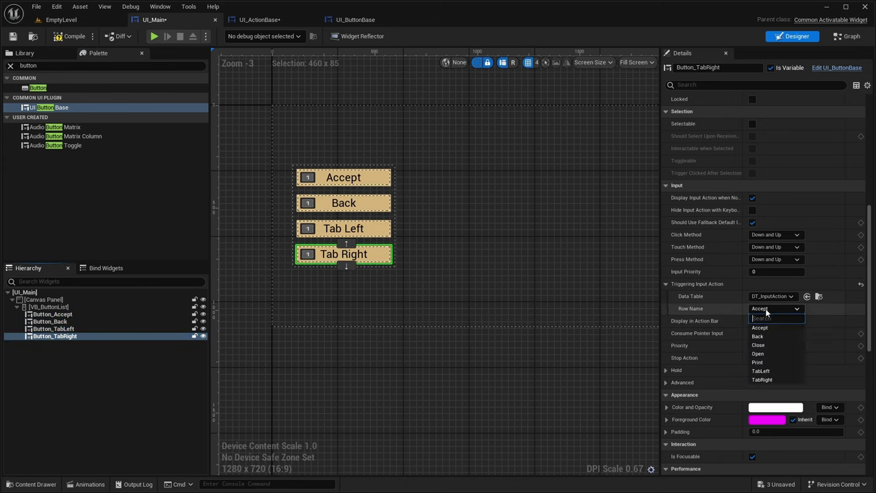
click(762, 379)
key(ctrl+s)
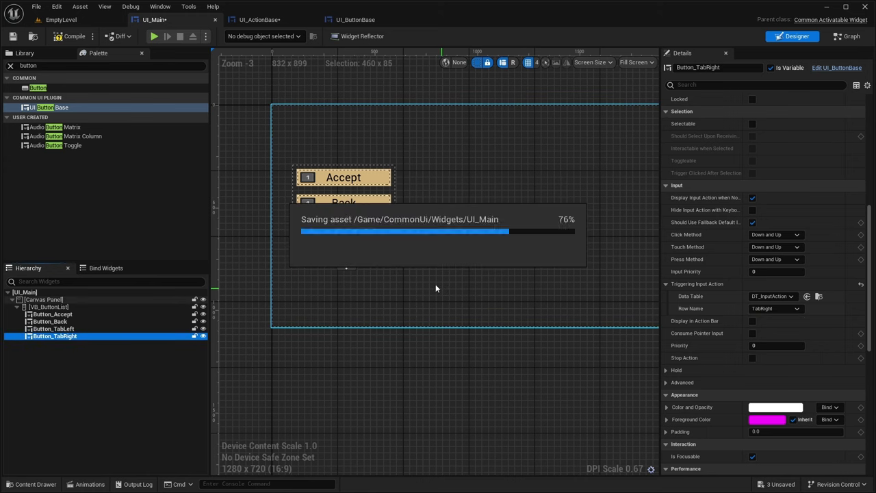
Step: Enable Display in Action Bar for all four buttons at once
shift+click(55, 313)
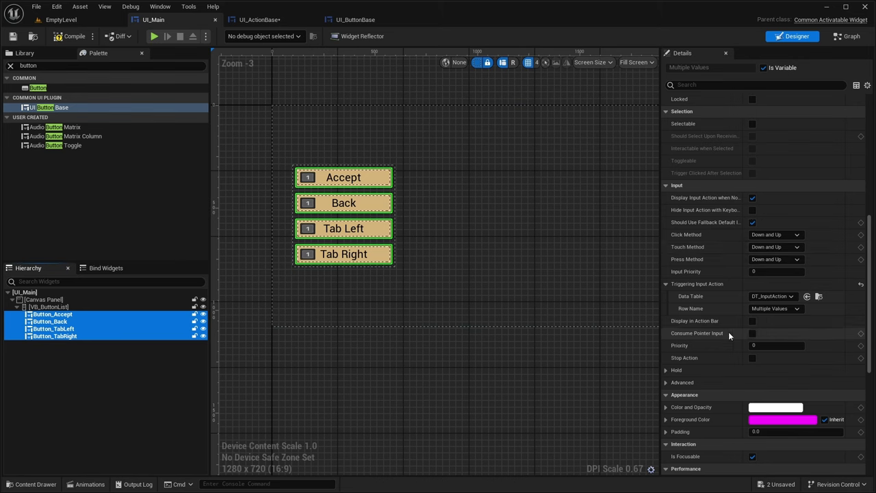
click(753, 322)
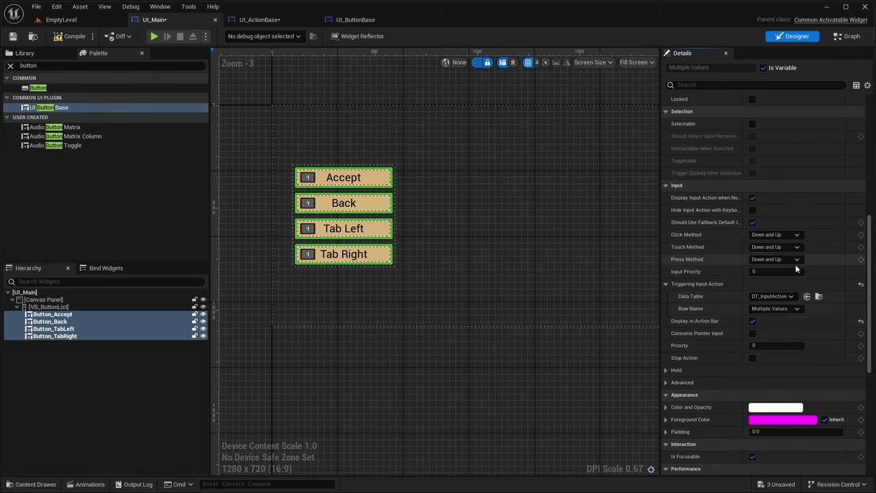
scroll(795, 264, up, 10)
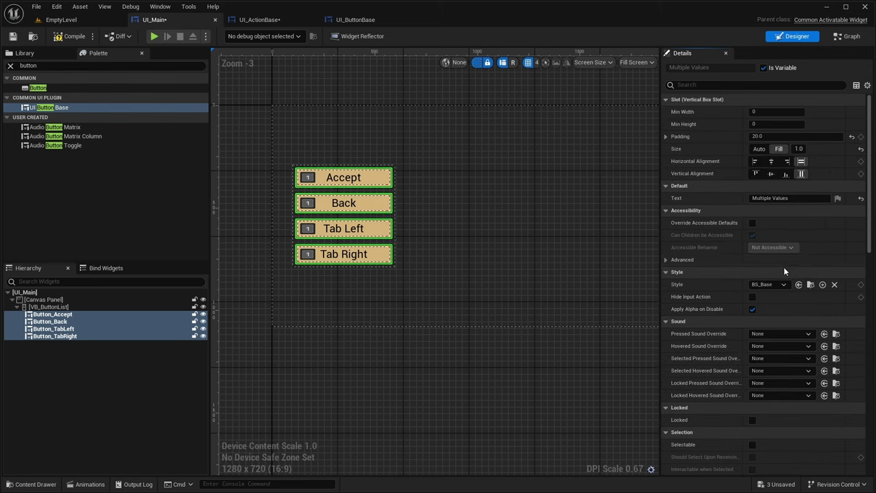
Step: Enable Auto Activate, Is Back Handler and Auto Restore Focus on the UI_Main root widget
click(75, 293)
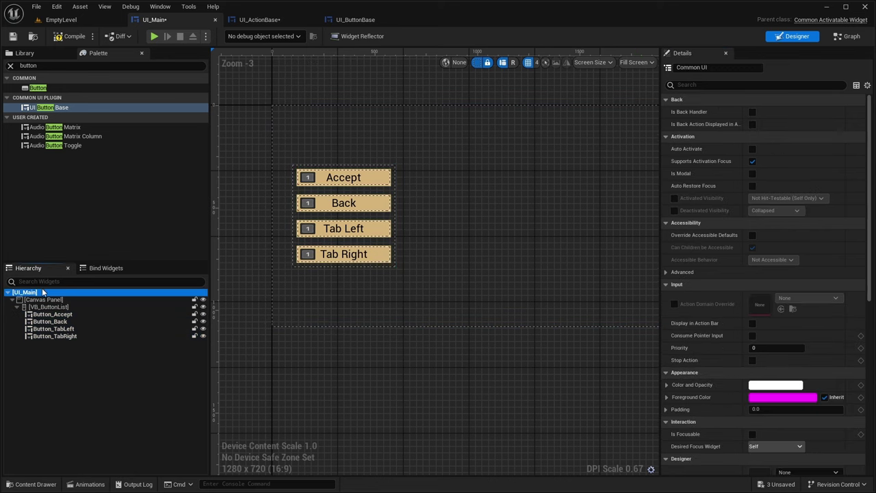
click(752, 148)
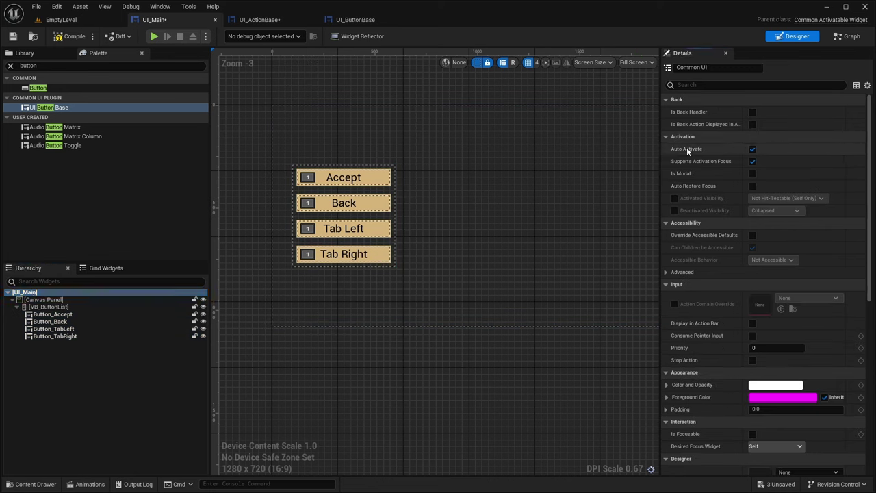
click(754, 111)
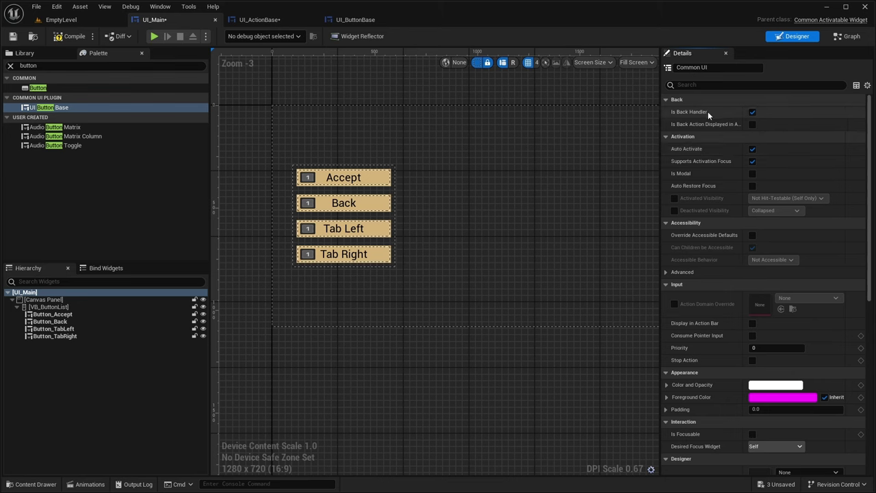
click(753, 186)
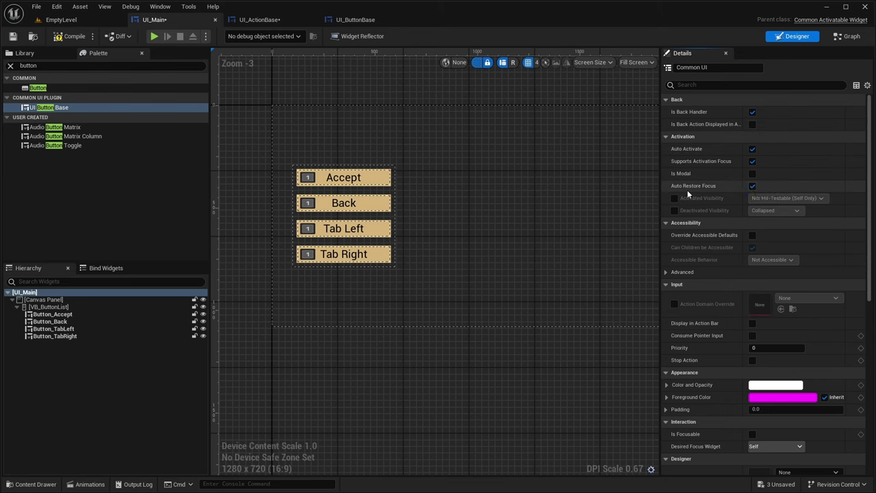
Step: Override the root widget's Deactivated Visibility with Not Hit-Testable (Self Only)
click(675, 210)
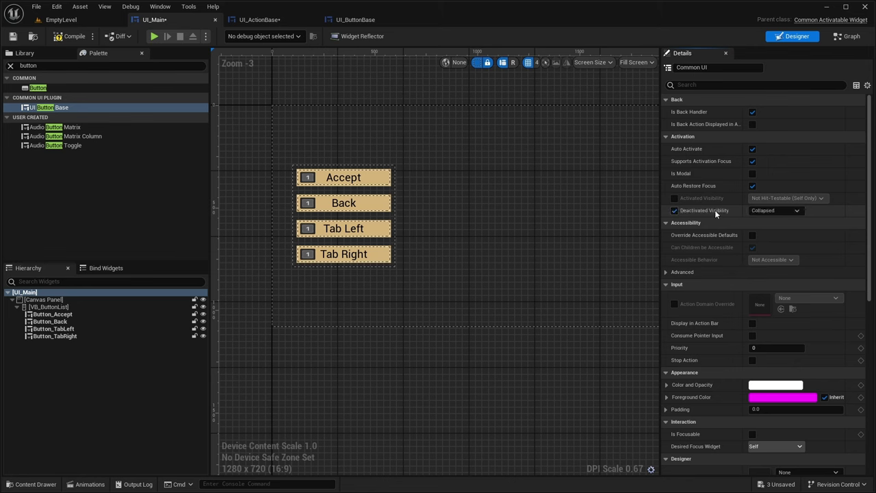
click(776, 211)
click(775, 254)
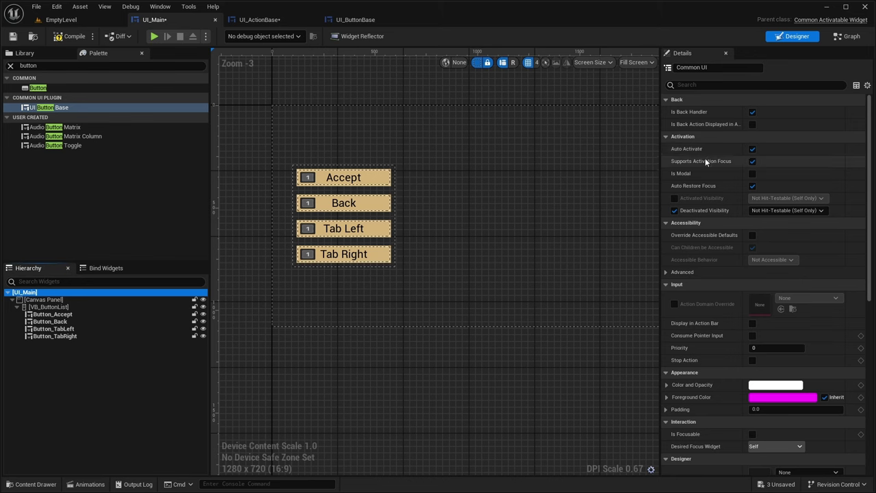
Step: Set the root widget's Desired Focus Widget to Button_Accept and compile UI_Main
mouse_move(695, 190)
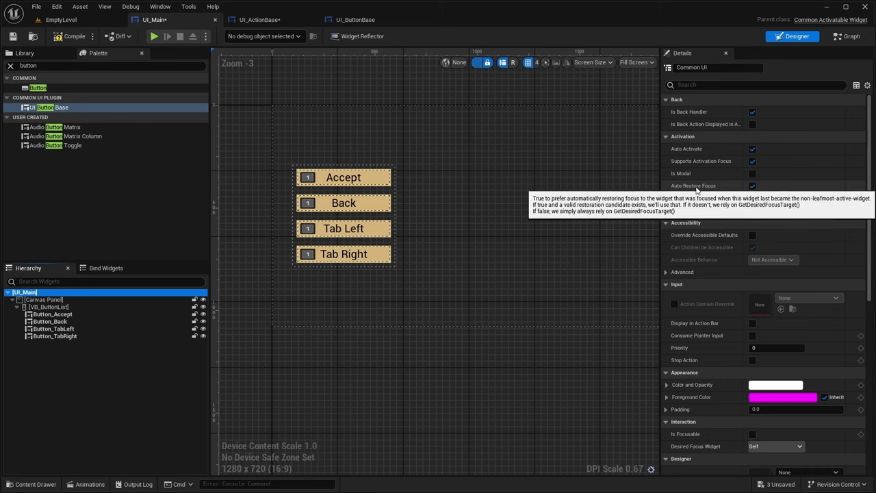
mouse_move(687, 118)
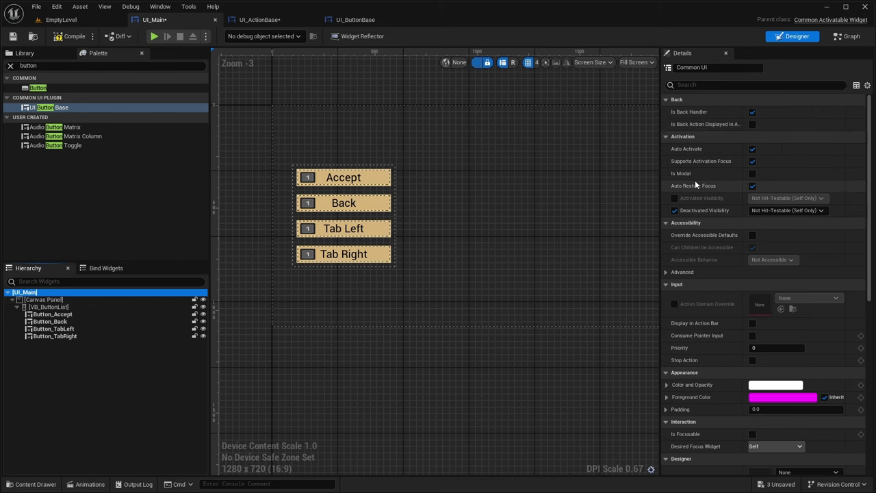
scroll(712, 156, down, 2)
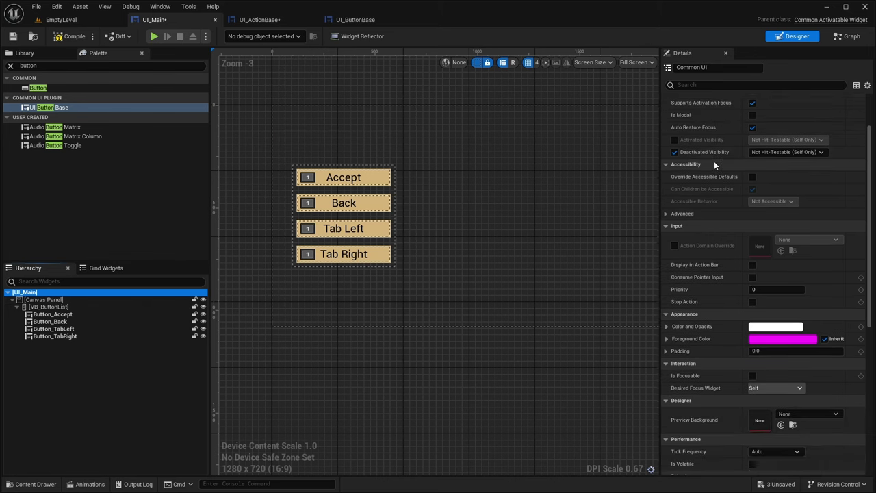
scroll(714, 161, down, 2)
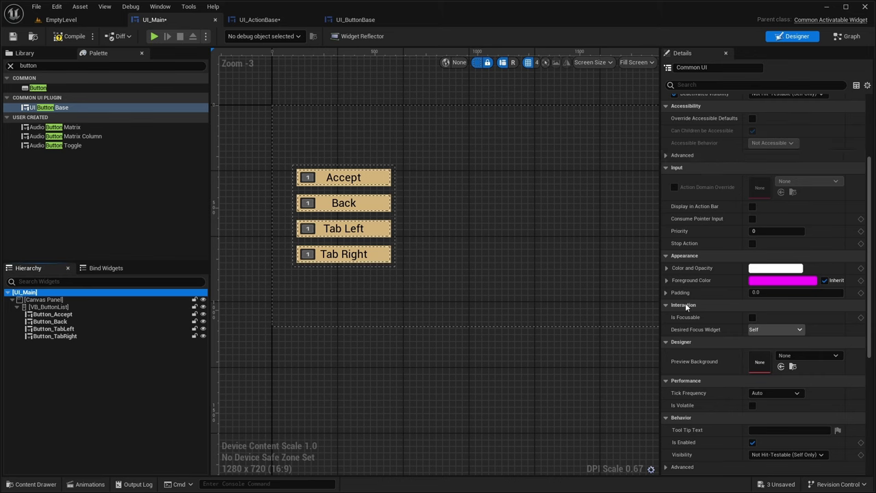
click(754, 333)
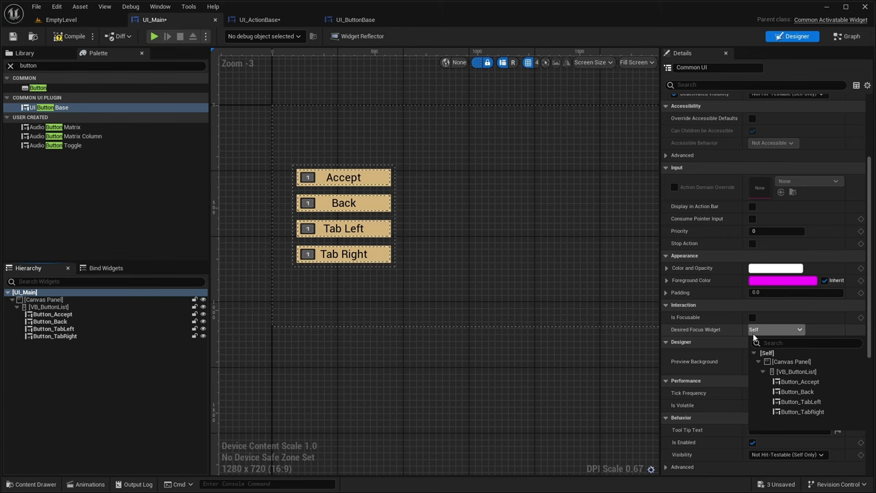
click(791, 382)
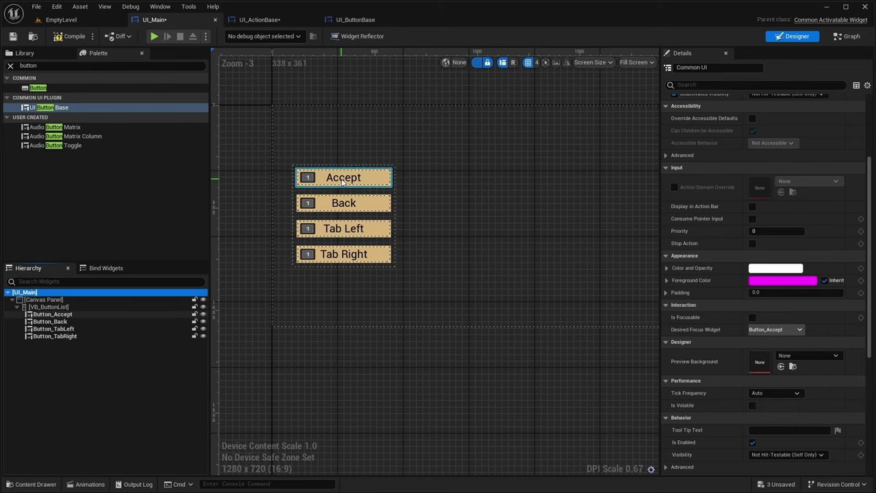
key(F7)
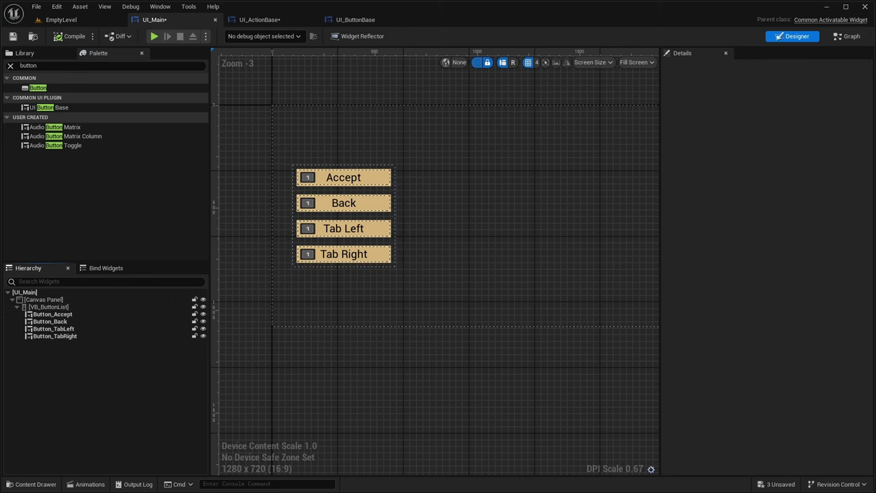
right_drag(586, 237, 551, 234)
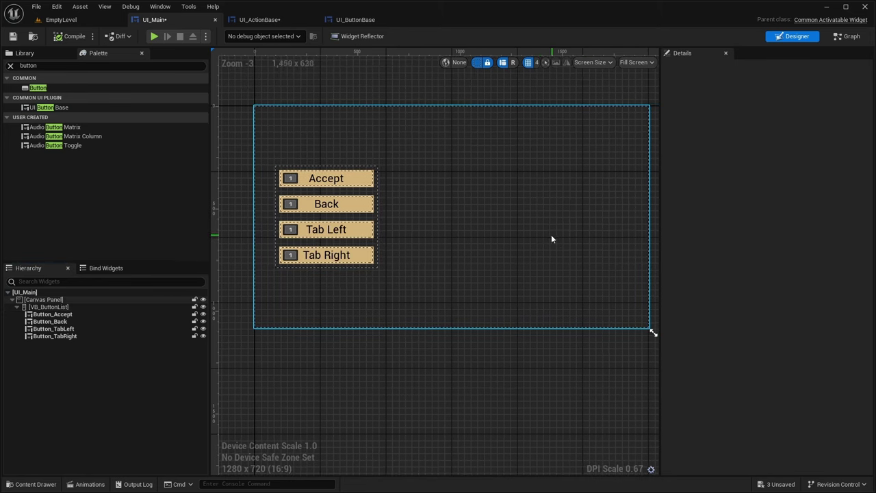
Step: Play EmptyLevel and test the keyboard bindings of the Accept, Back, Tab Left and Tab Right buttons
click(69, 19)
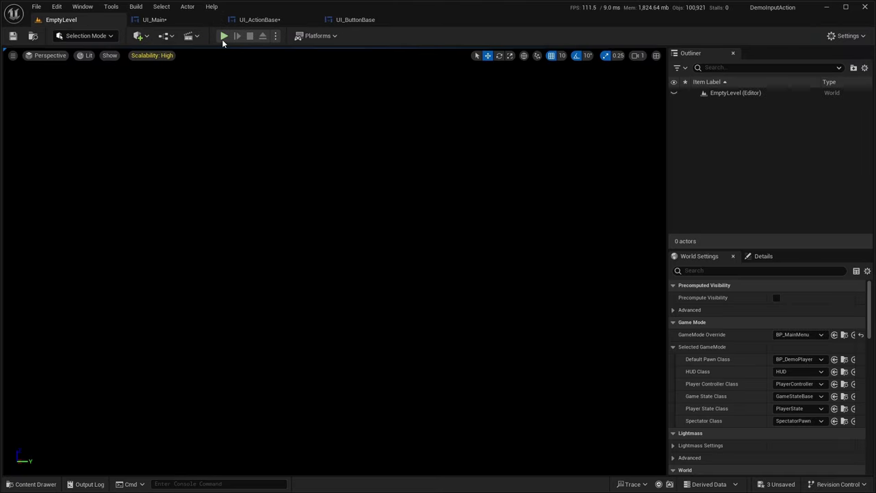
click(222, 37)
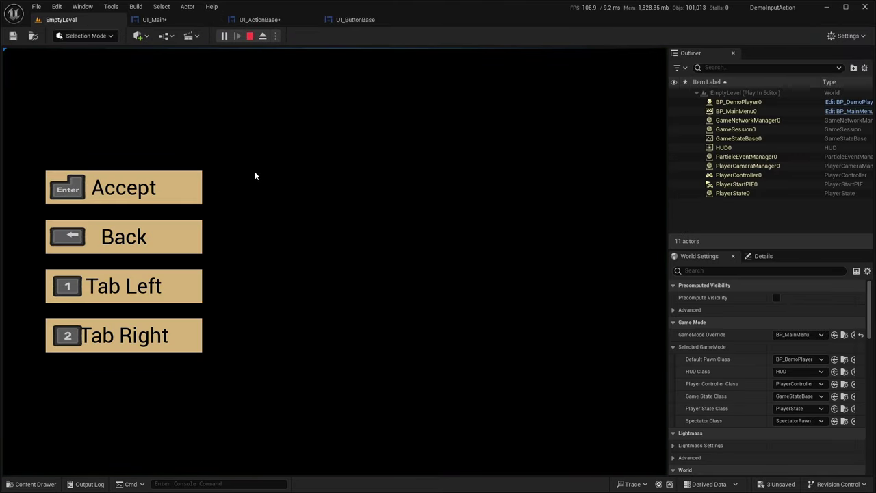
key(Return)
key(BackSpace)
key(Return)
key(Return)
key(BackSpace)
key(Return)
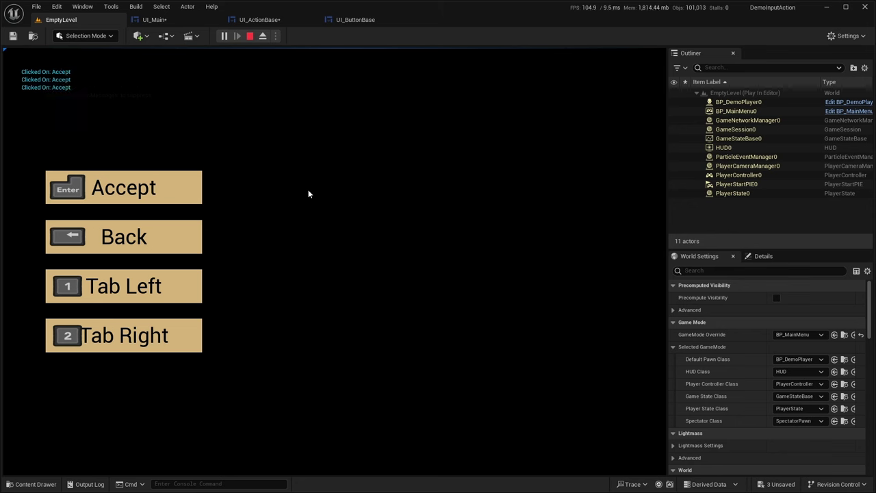
key(1)
key(2)
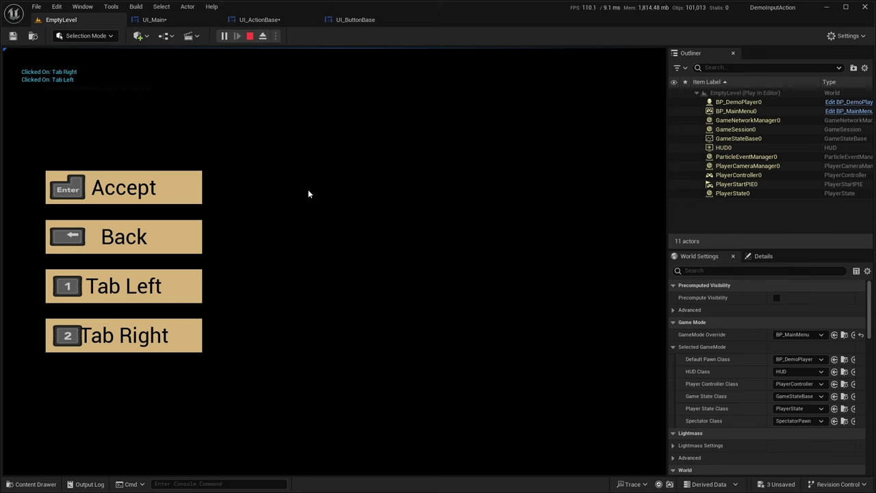
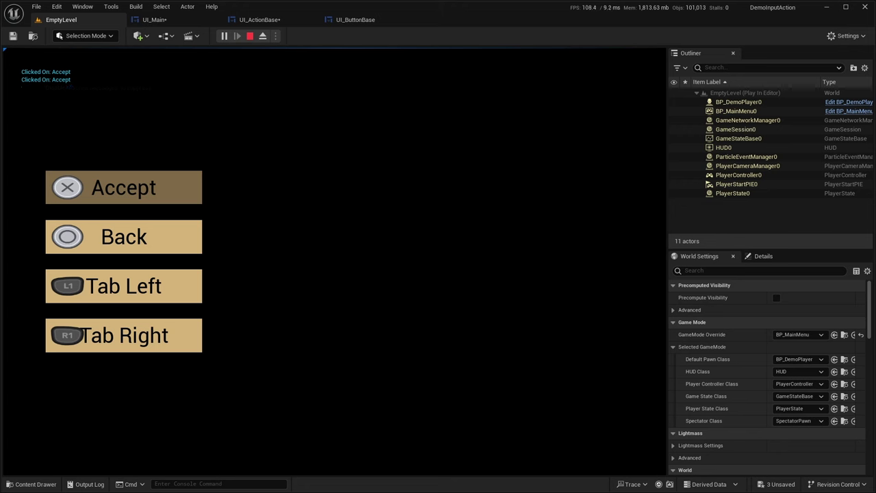
Step: Test moving focus down through the menu buttons and accepting the focused one, and end the play session
key(Down)
key(Return)
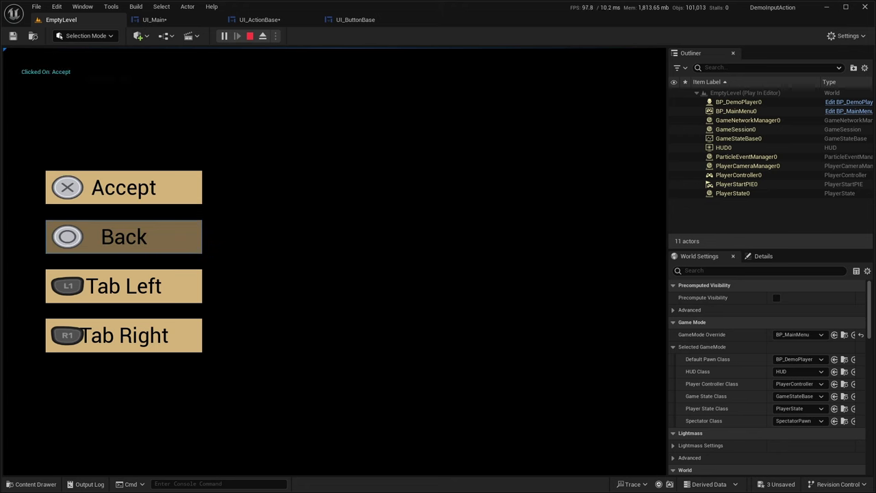
key(Down)
key(Return)
key(Down)
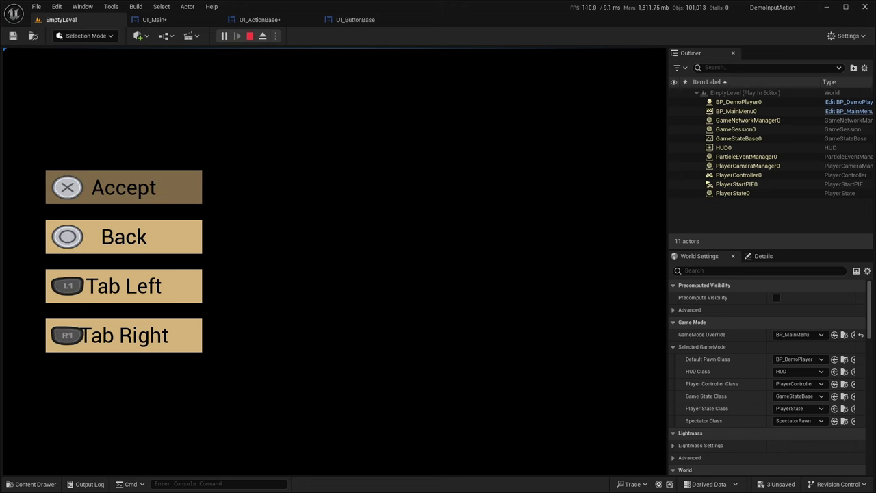
key(Escape)
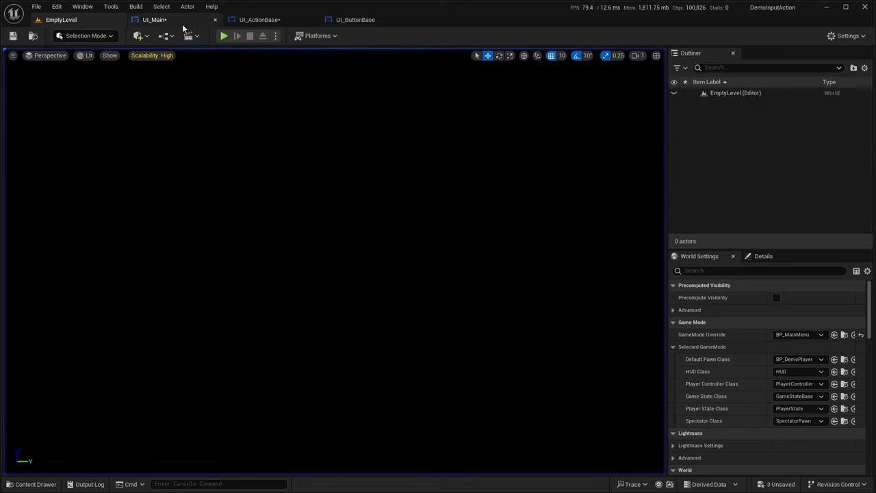
Step: Reset the Triggering Input Action of Button_Accept and Button_Back in UI_Main to its default
click(155, 20)
click(69, 314)
ctrl+click(50, 321)
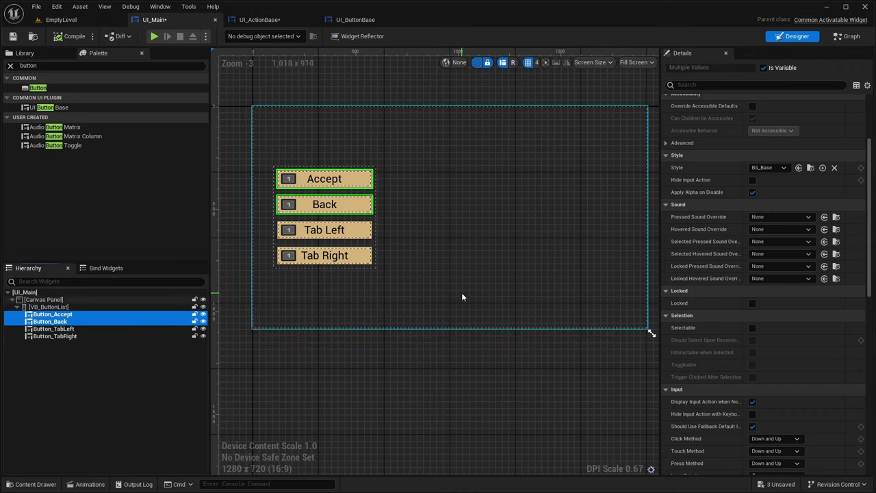
scroll(765, 257, down, 5)
click(861, 285)
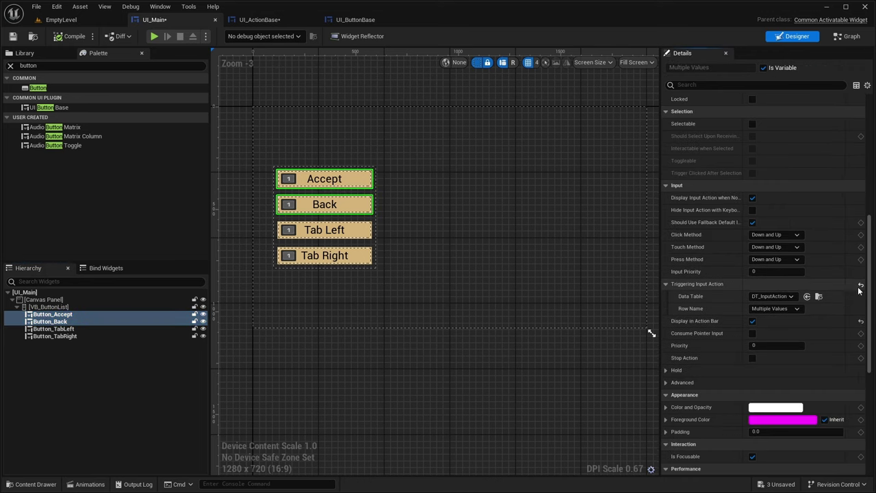
Step: Play EmptyLevel, test moving focus back and forth between the Accept and Back buttons, and end the play session
click(63, 19)
click(225, 37)
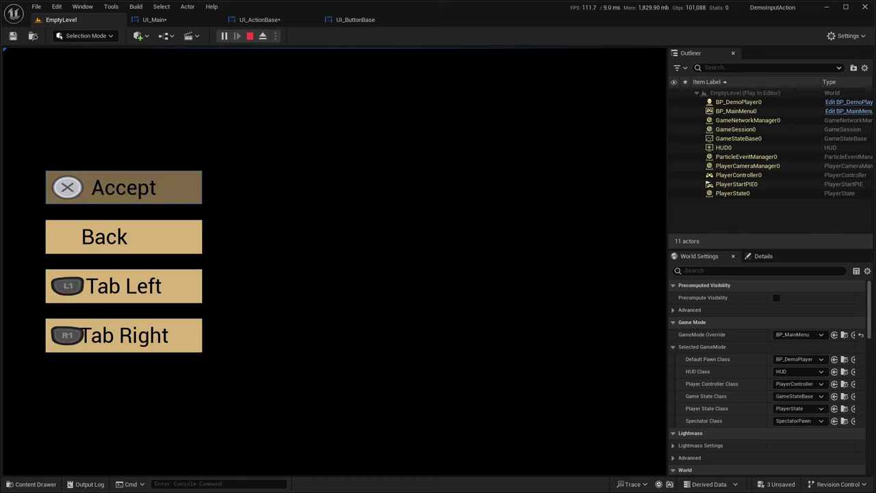
key(Up)
key(Down)
key(Up)
key(Down)
key(Up)
key(Down)
key(Up)
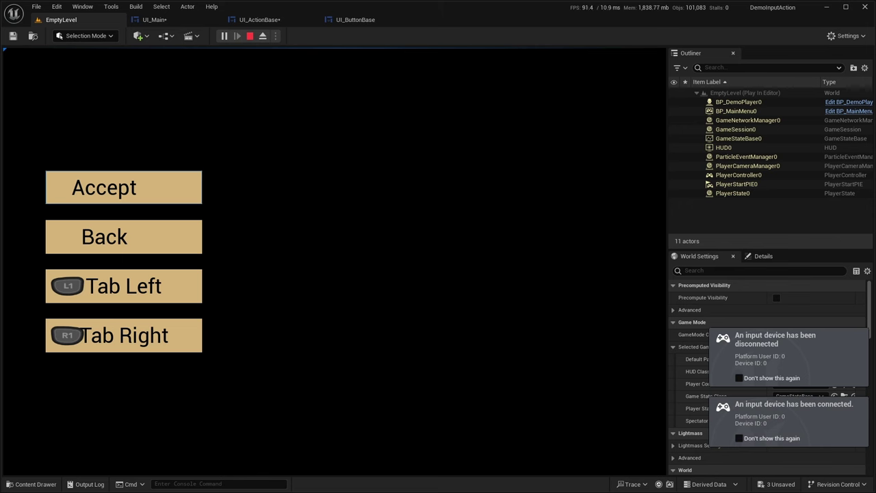
key(Down)
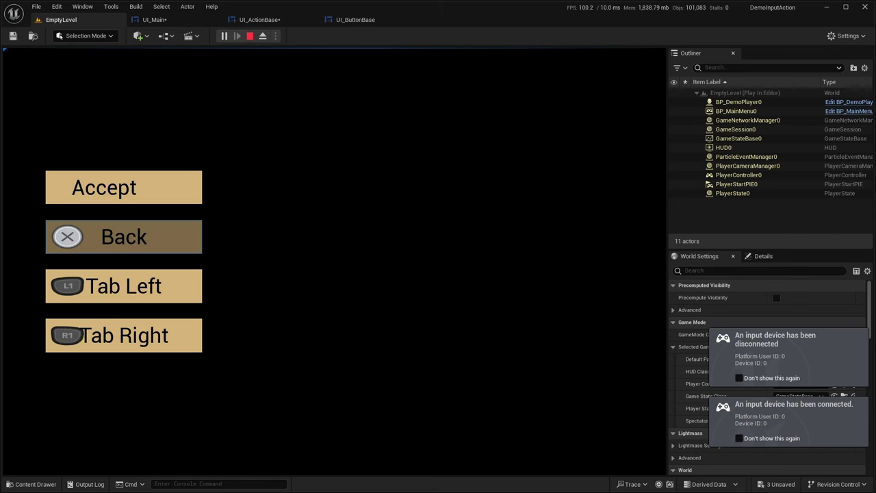
key(Up)
key(Down)
key(Up)
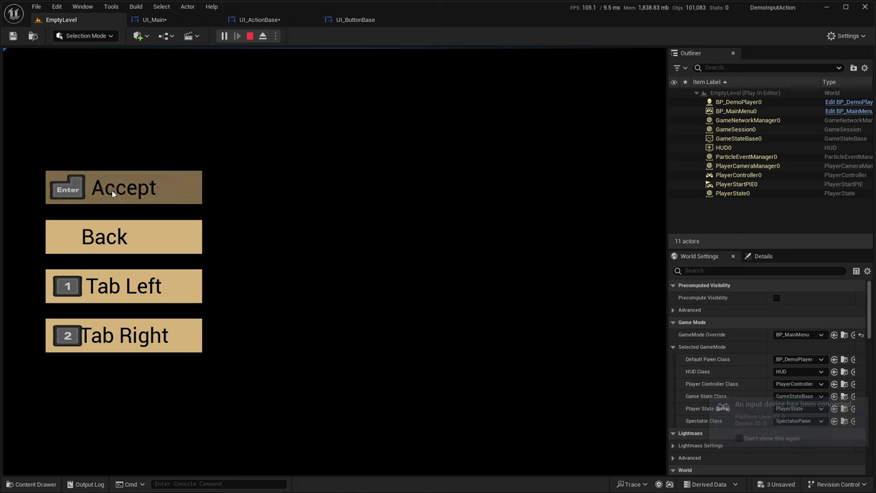
click(250, 36)
Step: Enable Hide Input Action with Keyboard on the root of UI_ButtonBase
click(364, 21)
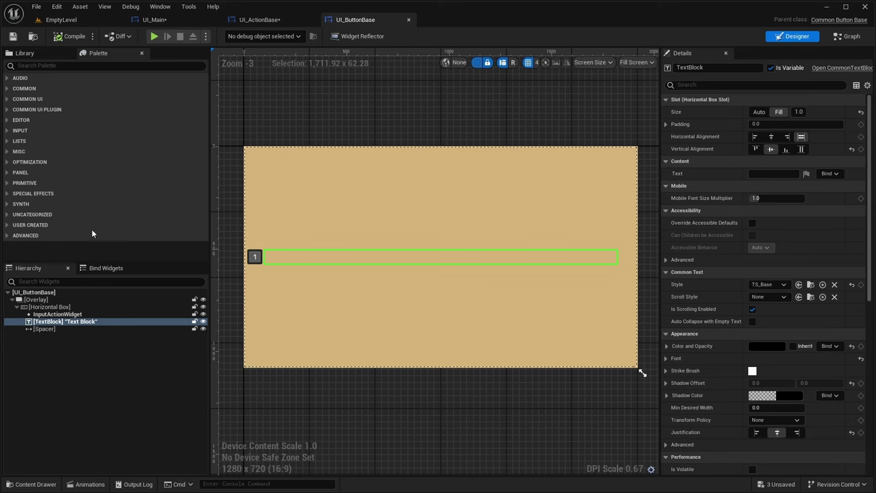
click(42, 292)
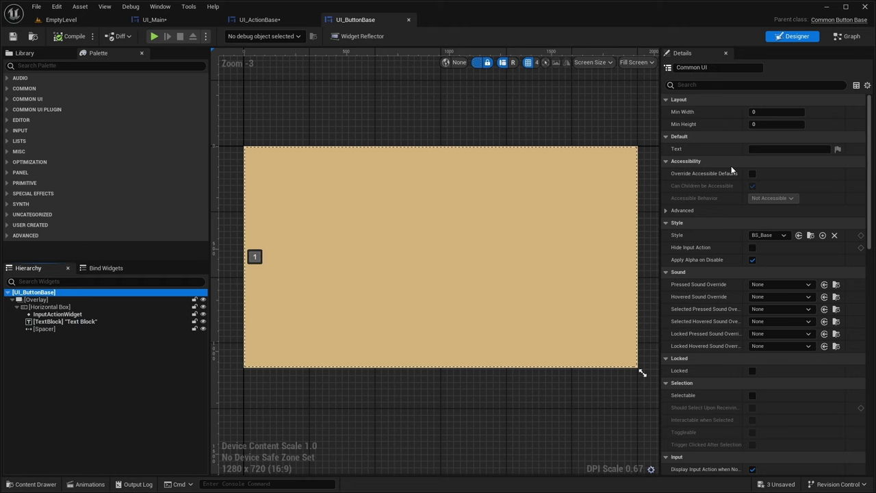
scroll(731, 165, down, 6)
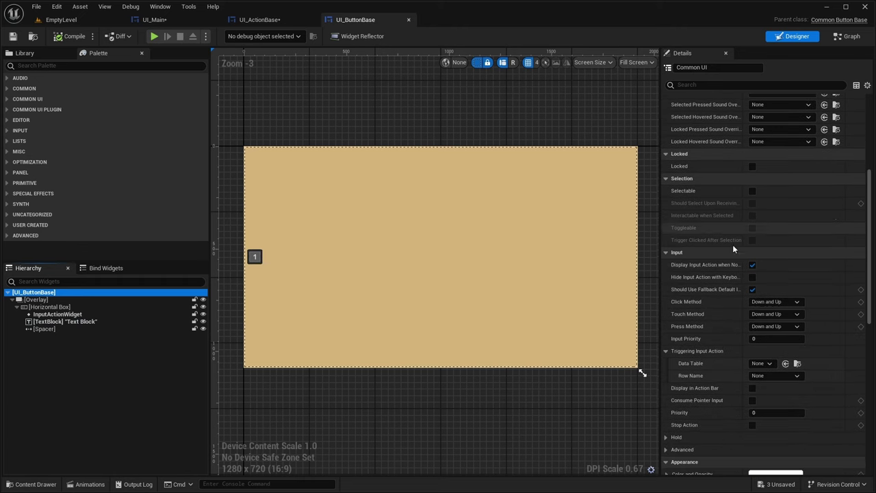
drag(745, 291, 773, 294)
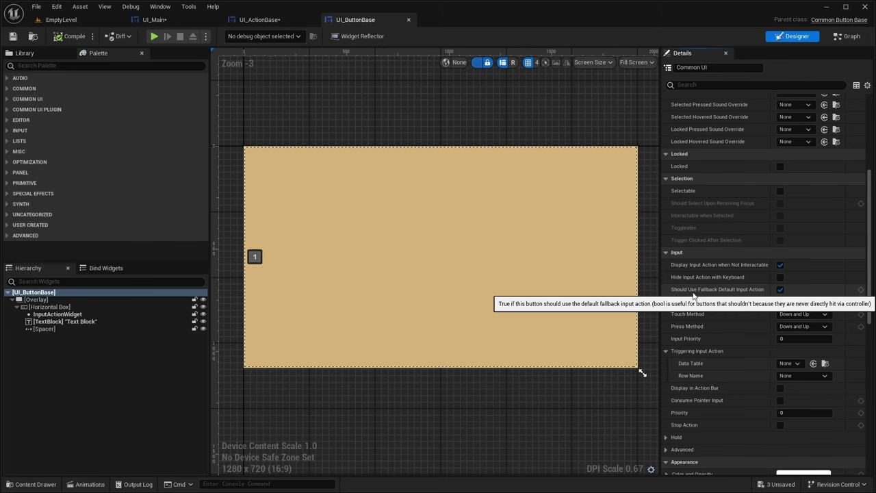
click(780, 277)
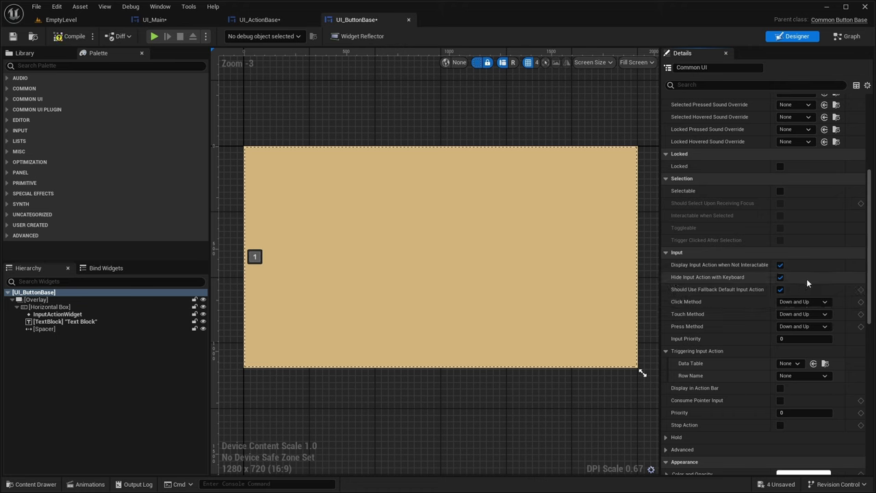
Step: Play EmptyLevel to check the input icons on the menu buttons, and end the play session
click(72, 21)
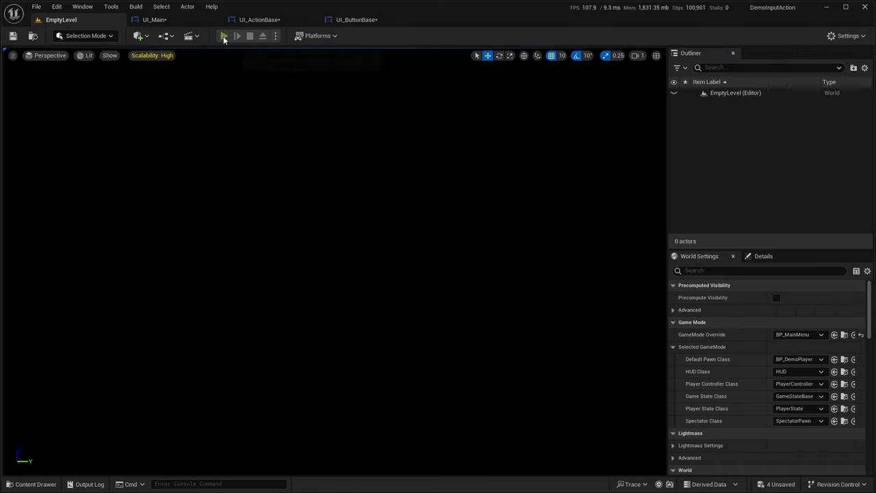
click(223, 36)
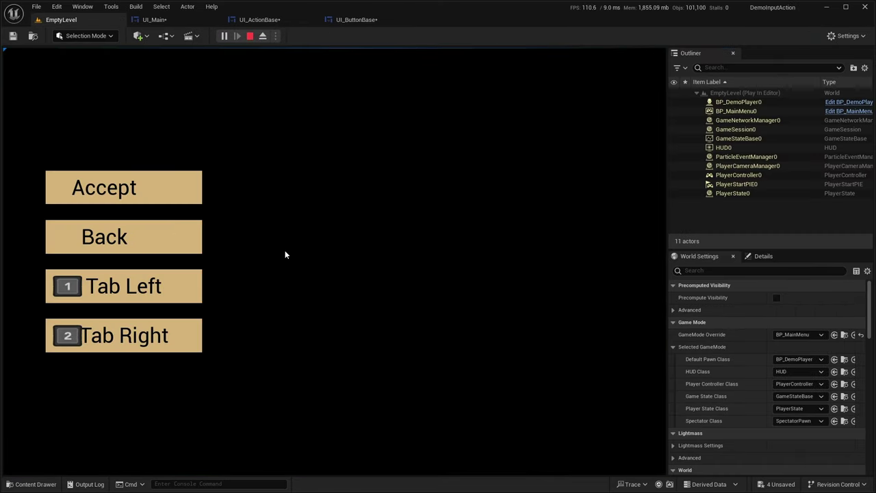
click(250, 36)
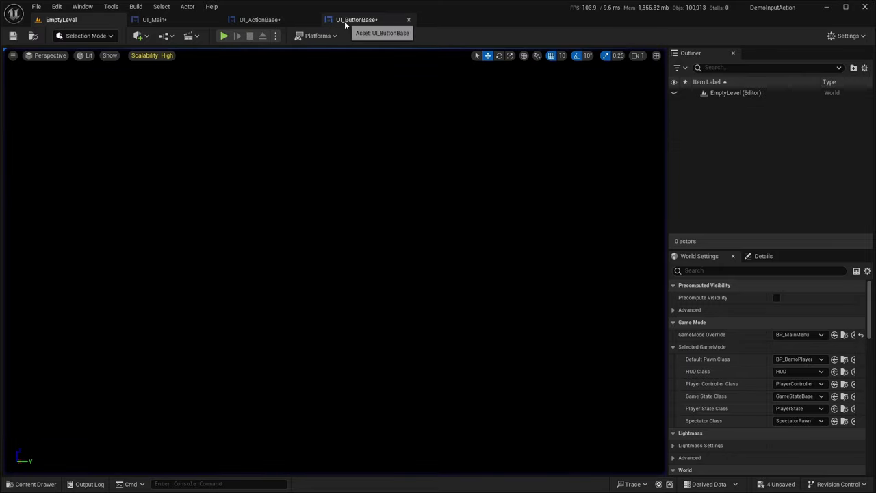
Step: Disable Hide Input Action with Keyboard on the root of UI_ButtonBase and compile the widget
click(347, 20)
click(62, 294)
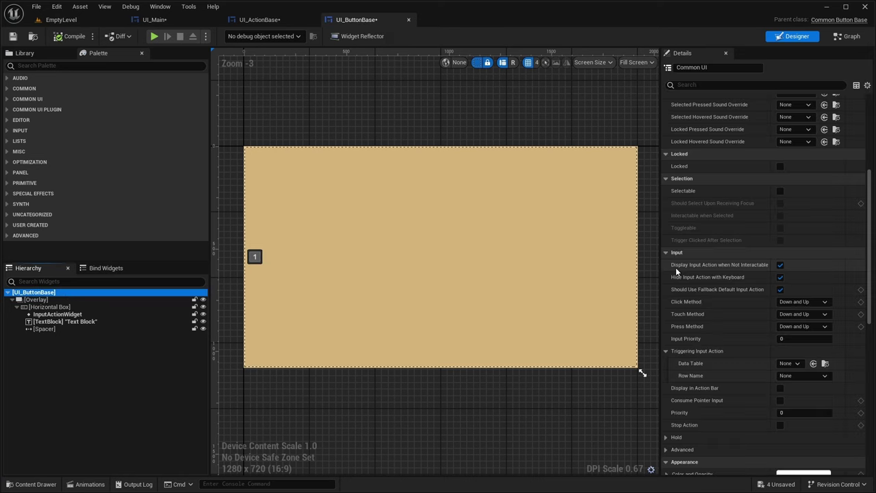
click(71, 37)
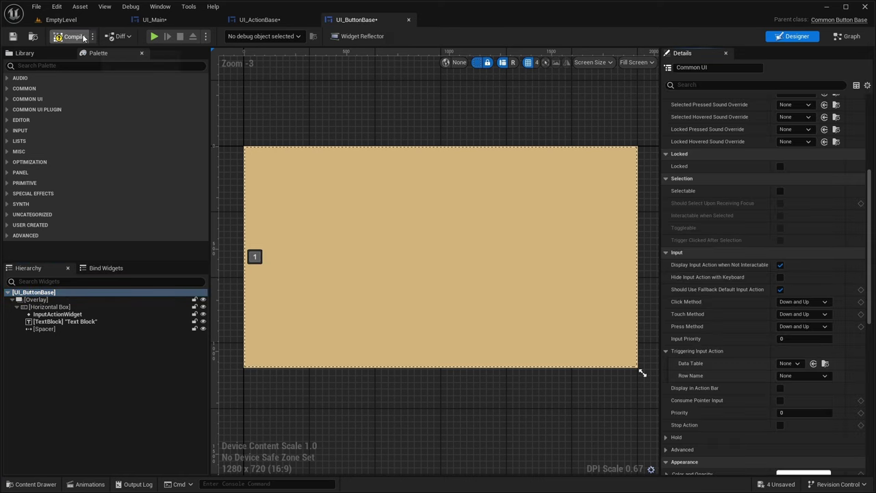
Step: Play EmptyLevel, test switching focus between Accept and Back and accepting the focused button, and end the play session
click(75, 21)
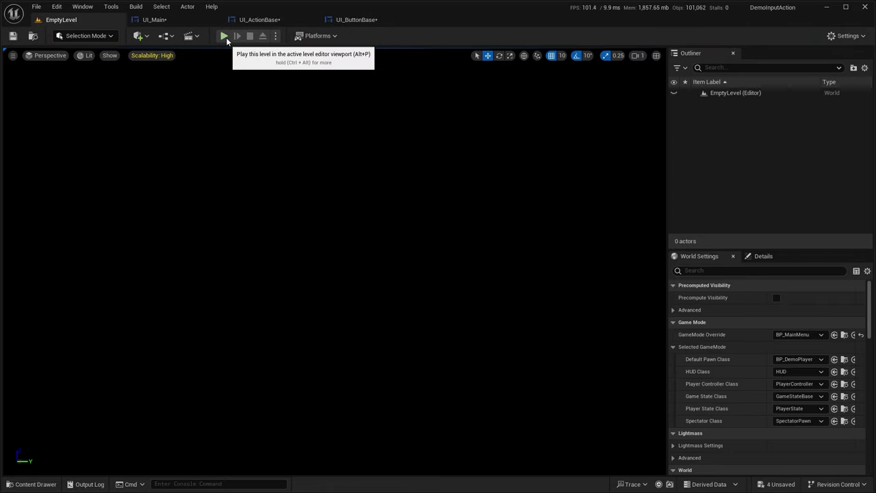
click(224, 38)
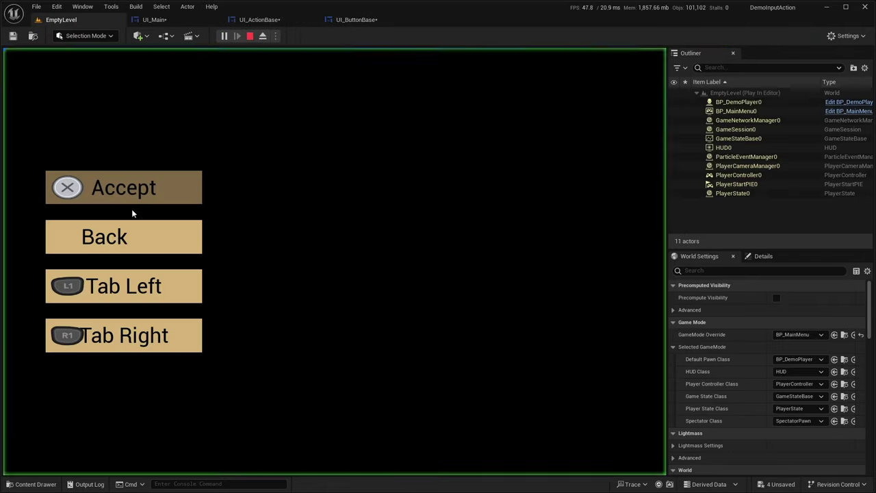
key(Down)
key(Return)
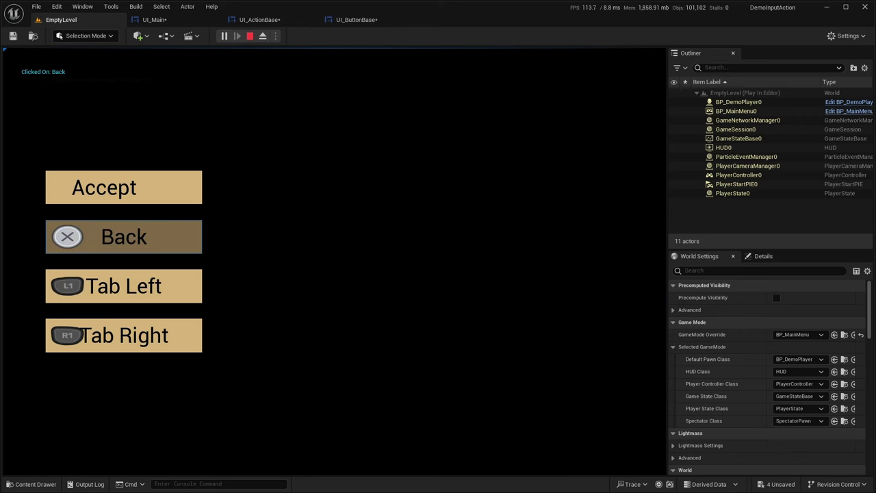
key(Up)
key(Return)
key(Return)
key(Down)
key(Return)
key(Return)
key(Return)
key(Return)
key(Return)
key(Return)
key(Return)
key(Return)
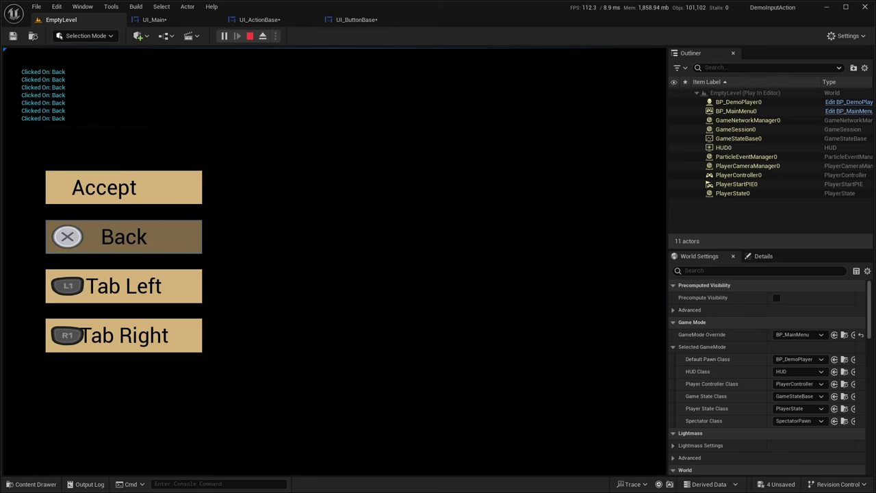
key(Up)
key(Return)
key(Down)
key(Return)
key(Up)
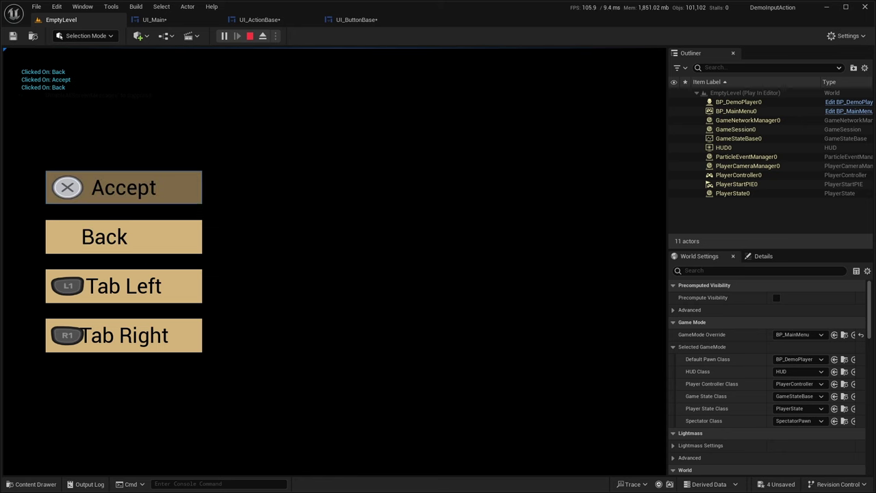
key(Escape)
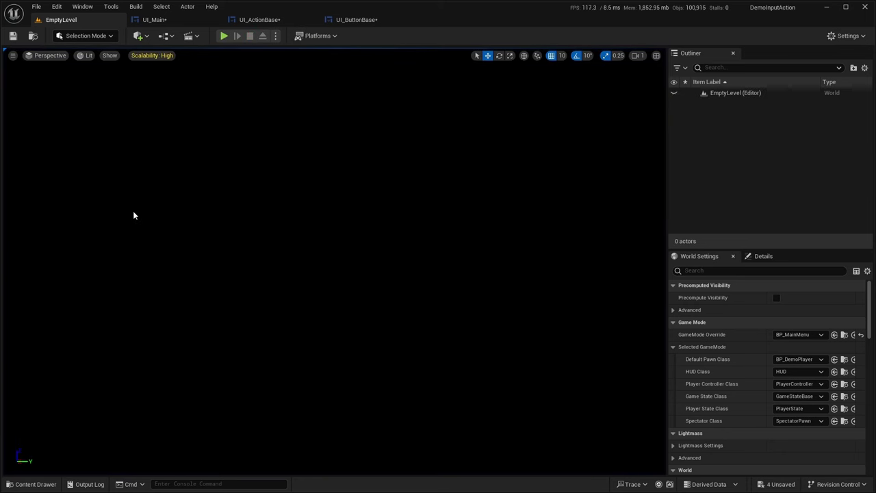
Step: Open the Tab folder under CommonUi/Widgets in the project content
click(28, 485)
click(317, 424)
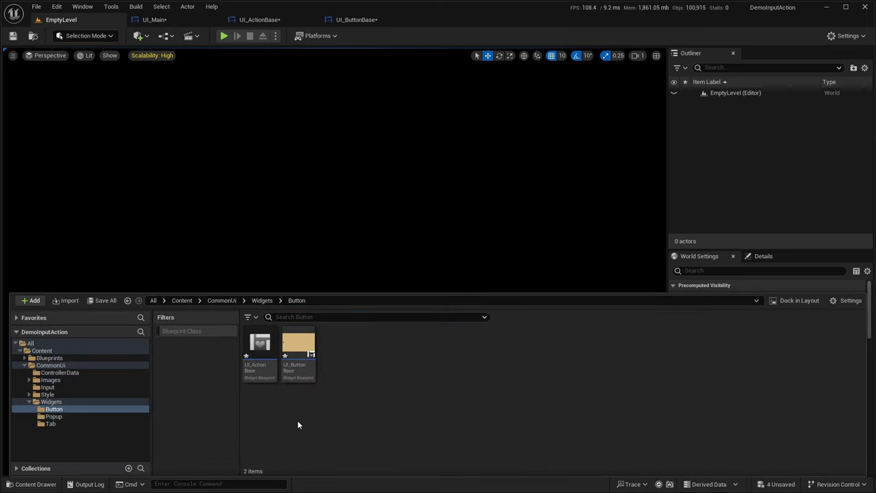
click(53, 423)
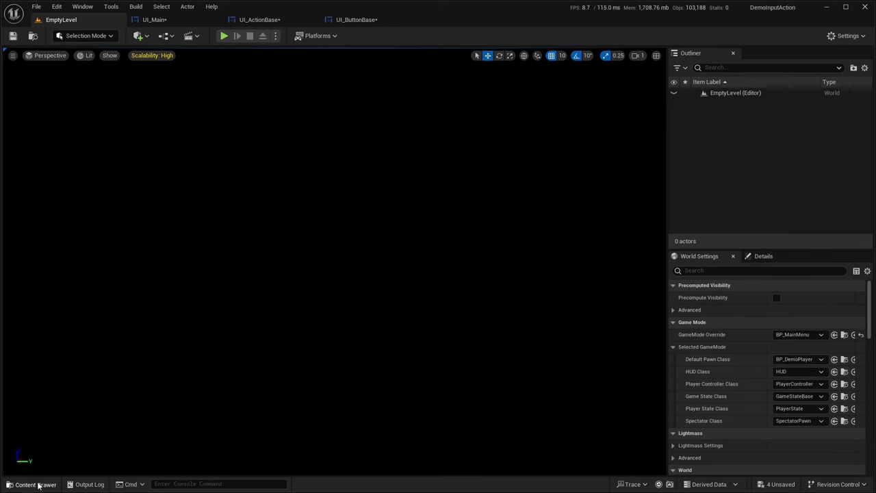
Step: Open the BS_Base button style from the CommonUi/Style folder and go to its Selected settings
click(29, 484)
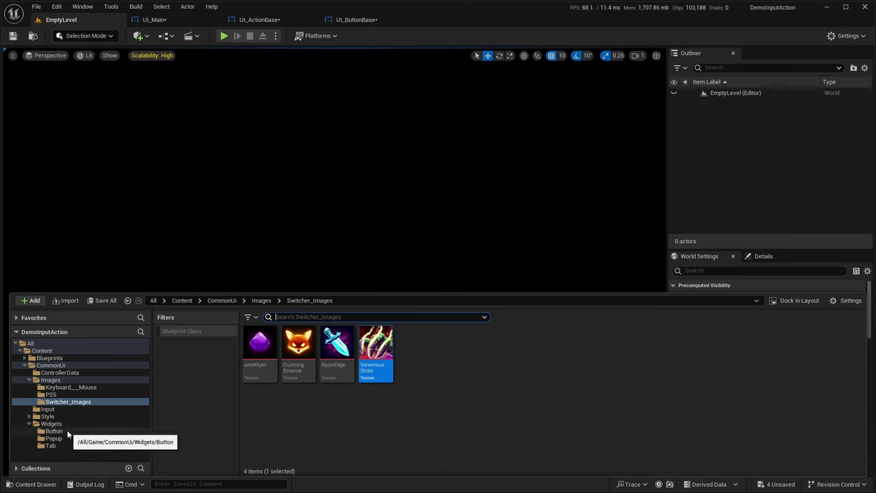
click(47, 417)
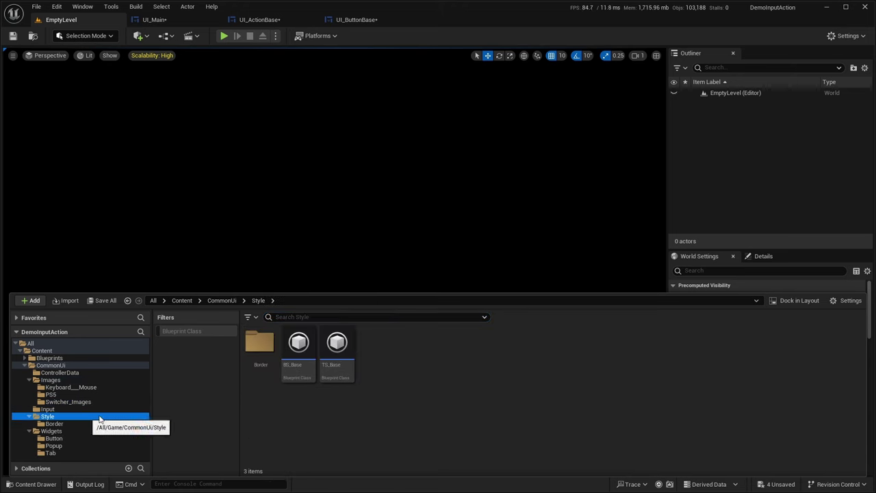
double_click(295, 372)
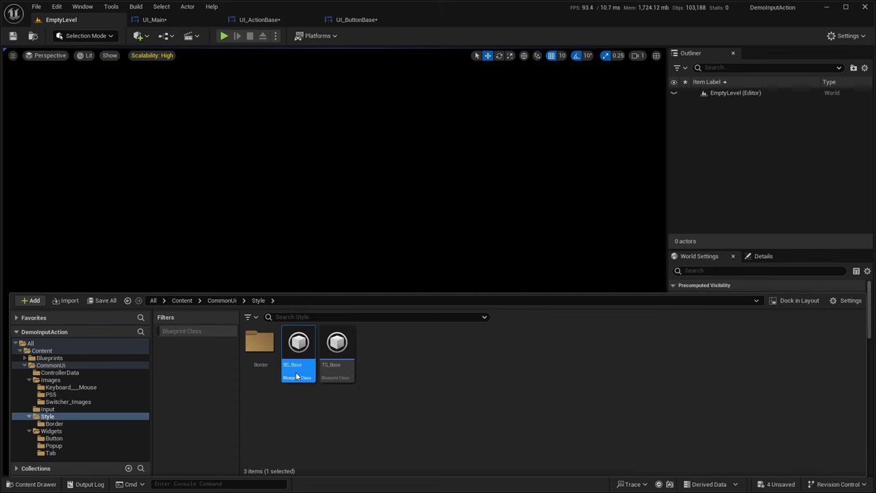
scroll(278, 211, down, 3)
scroll(278, 214, down, 4)
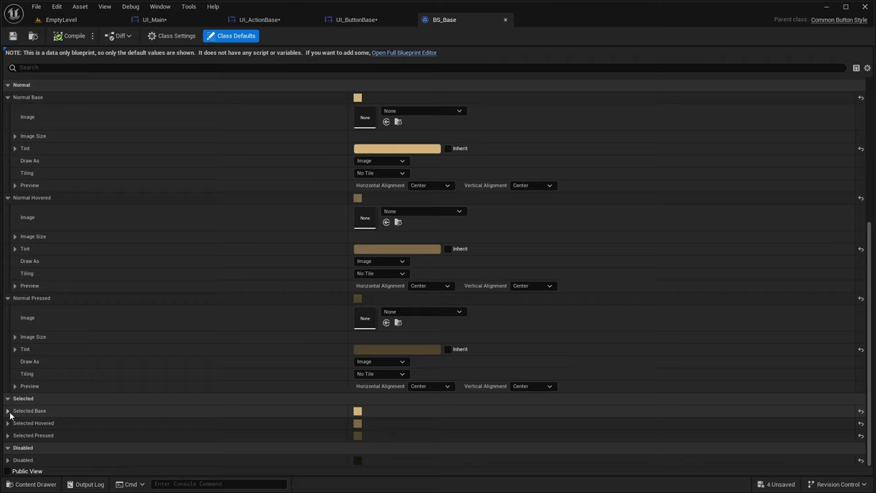
Step: Copy the Selected Hovered tint onto the Selected Base tint in BS_Base and compile the style
click(7, 411)
scroll(41, 390, down, 3)
scroll(37, 381, down, 1)
click(7, 423)
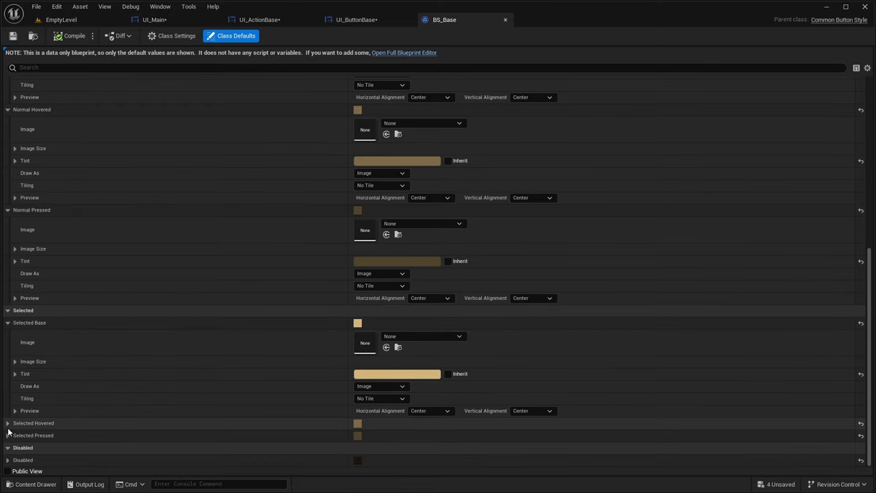
scroll(76, 374, down, 4)
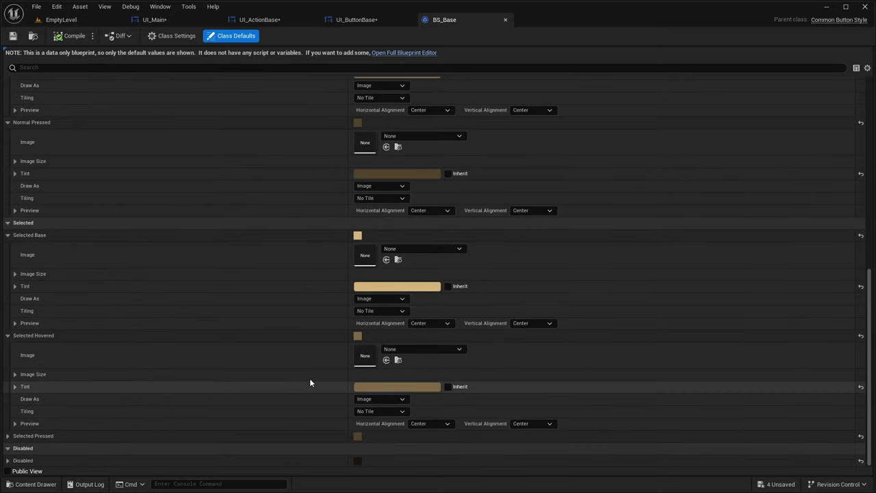
shift+click(313, 287)
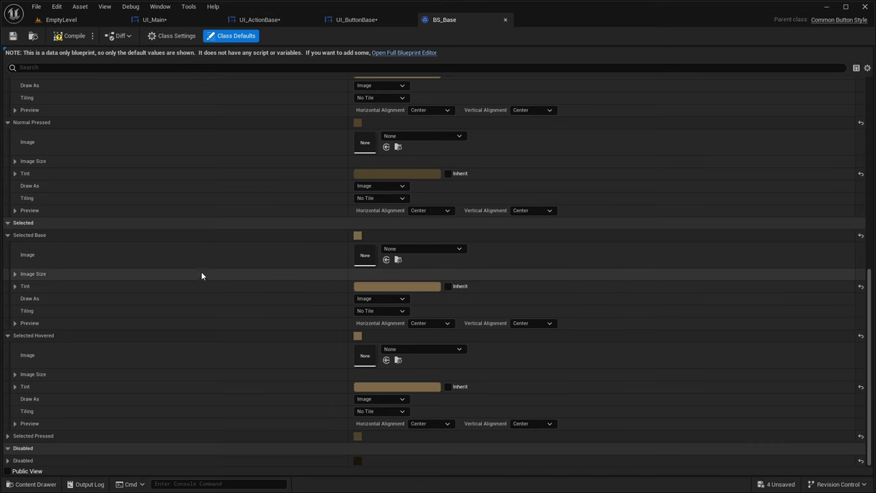
click(58, 37)
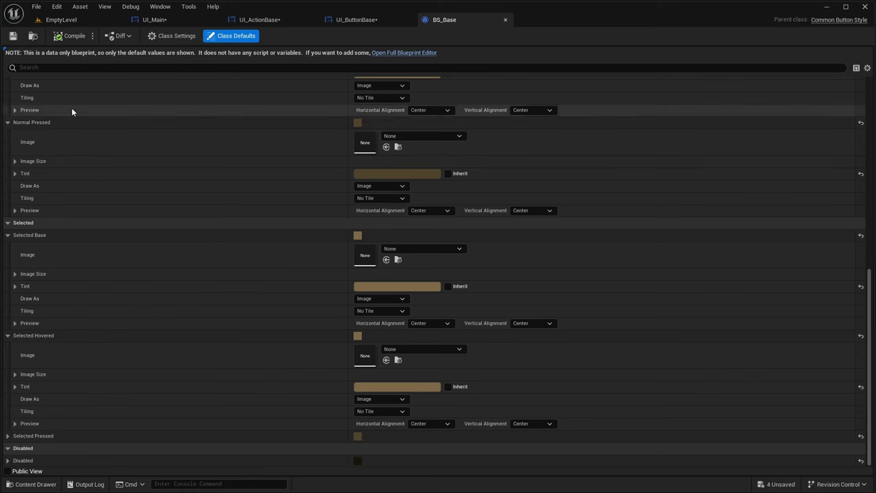
Step: Play EmptyLevel and test moving focus up and down through the Accept, Back, Tab Left and Tab Right buttons
click(69, 19)
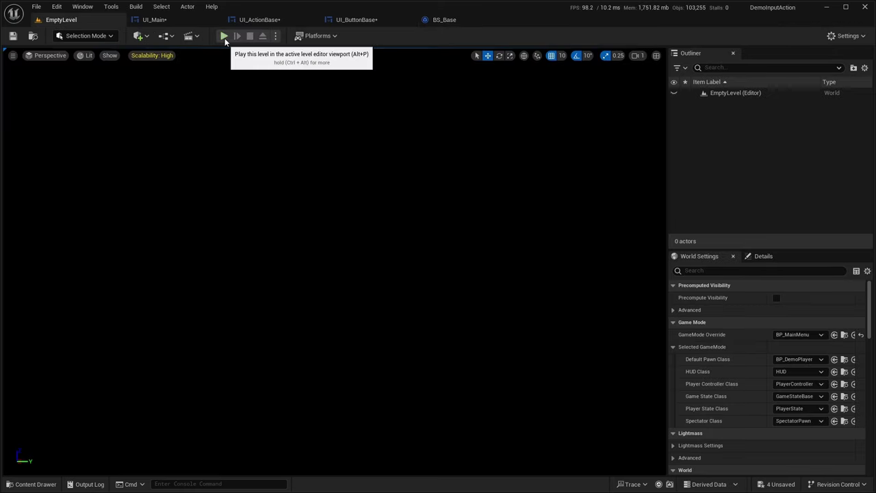
click(223, 36)
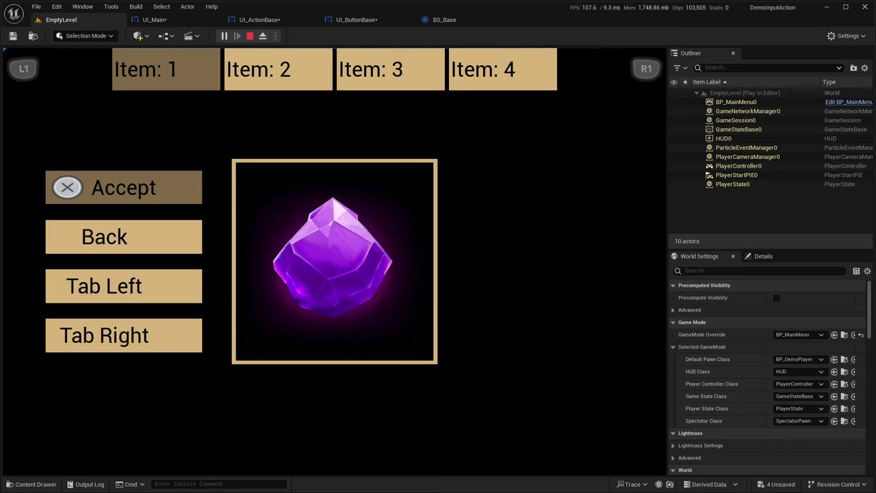
key(Down)
key(Up)
key(Down)
key(Down)
key(Down)
key(Up)
key(Up)
key(Up)
key(Down)
key(Down)
key(Down)
key(Up)
key(Up)
key(Down)
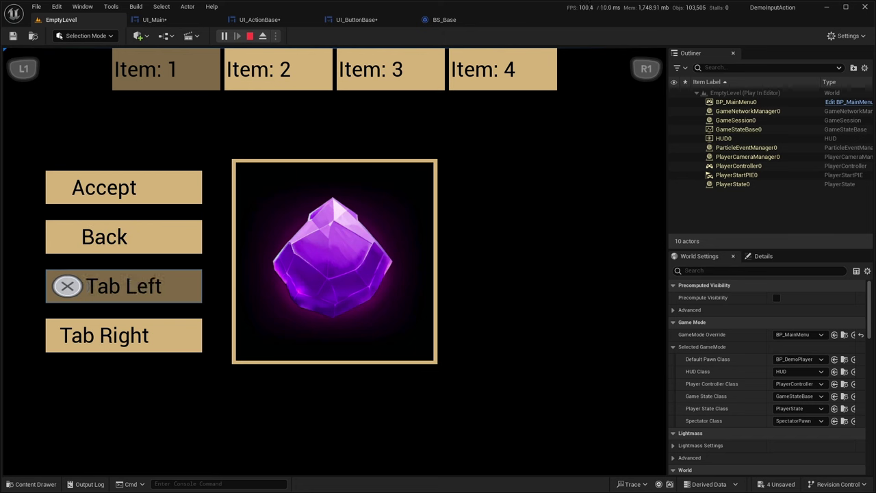
Step: Move the focus from the Tab Left button through the running menu's list and end on the Back button
key(Down)
key(Up)
key(Up)
key(Up)
key(Down)
Step: Test switching back and forth through the Item 1 to Item 4 tabs and stop the simulation
key(Right)
key(Right)
key(Right)
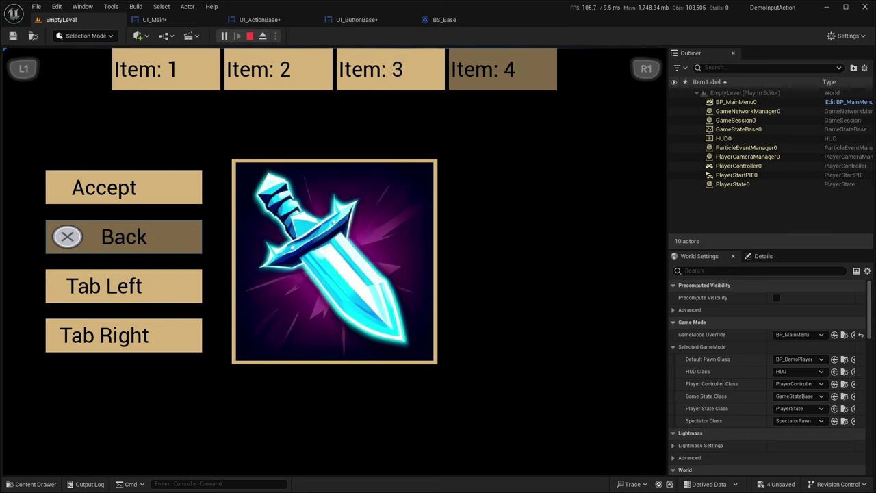
key(Left)
key(Left)
key(Left)
key(Right)
key(Right)
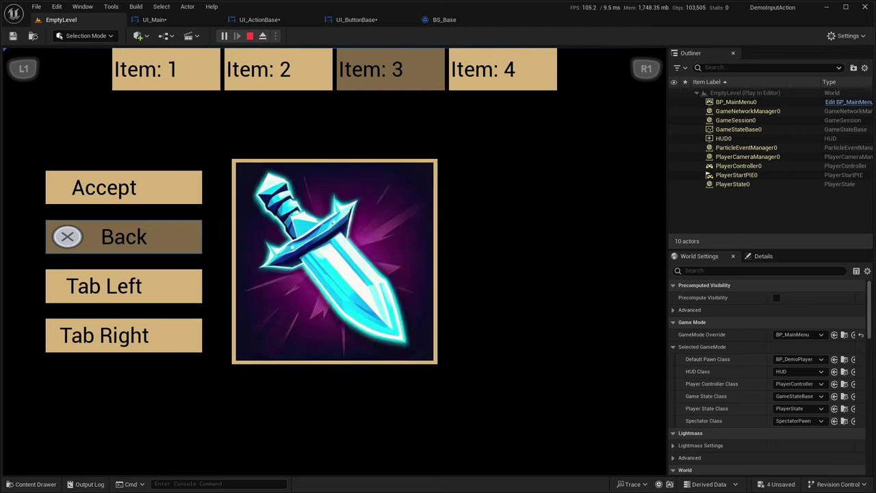
key(Right)
key(Left)
key(Left)
key(Left)
key(Right)
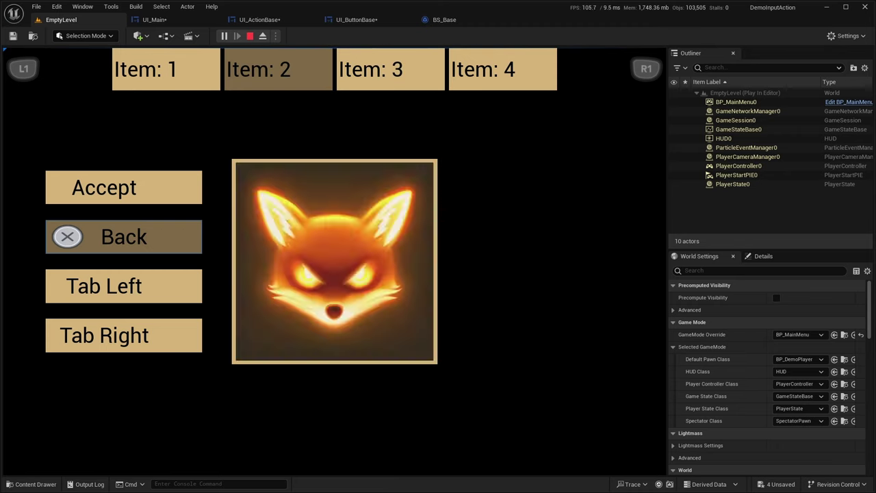
key(Right)
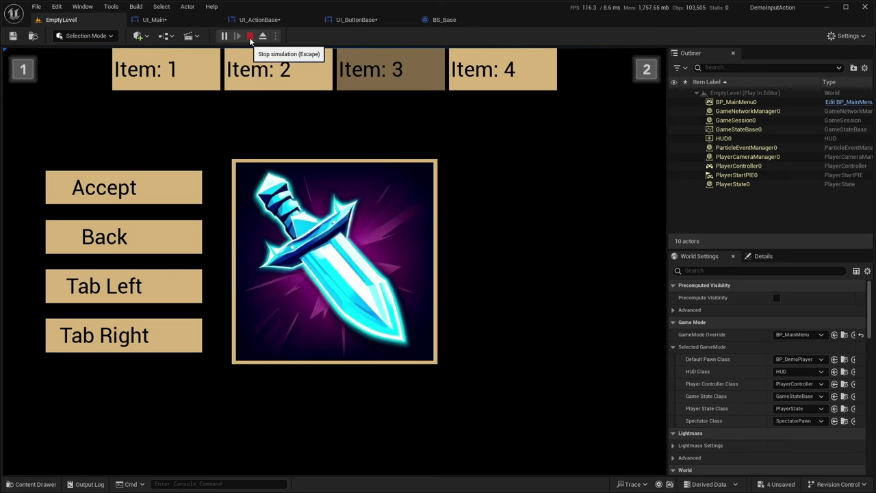
click(250, 36)
Step: Create a Common Activatable Widget blueprint with an Overlay root in the CommonUi/Widgets/Popup folder
click(20, 484)
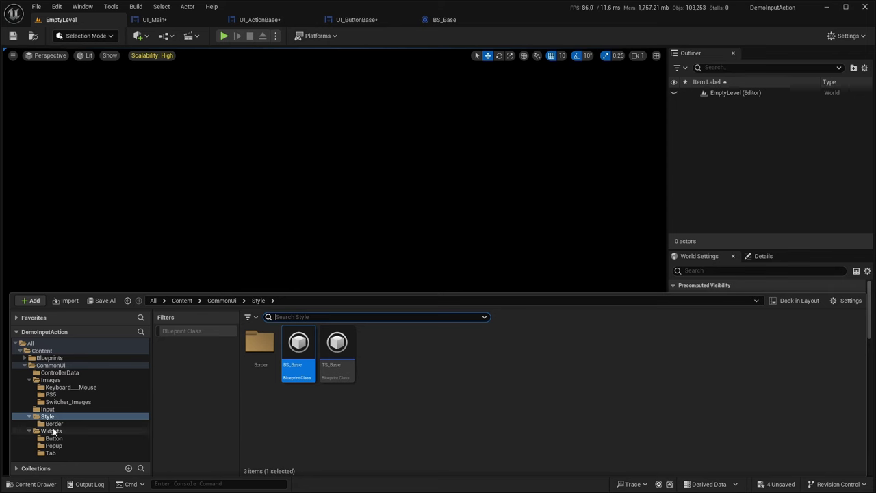
click(53, 446)
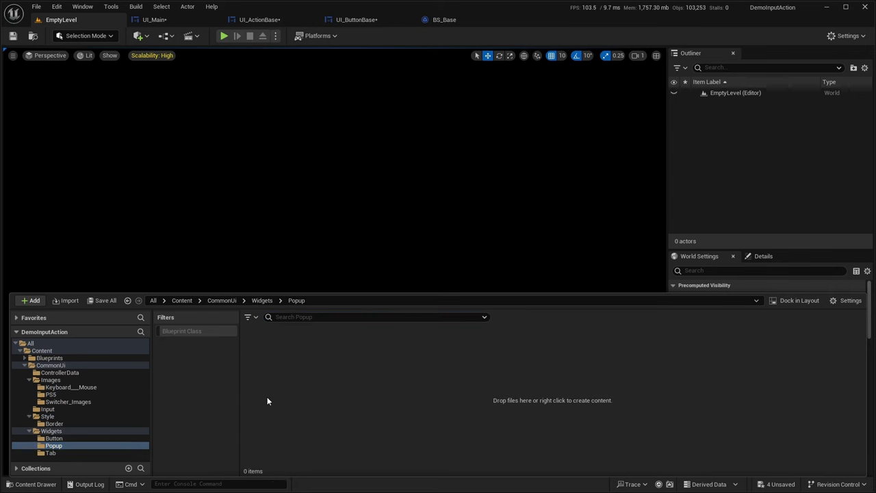
right_click(256, 348)
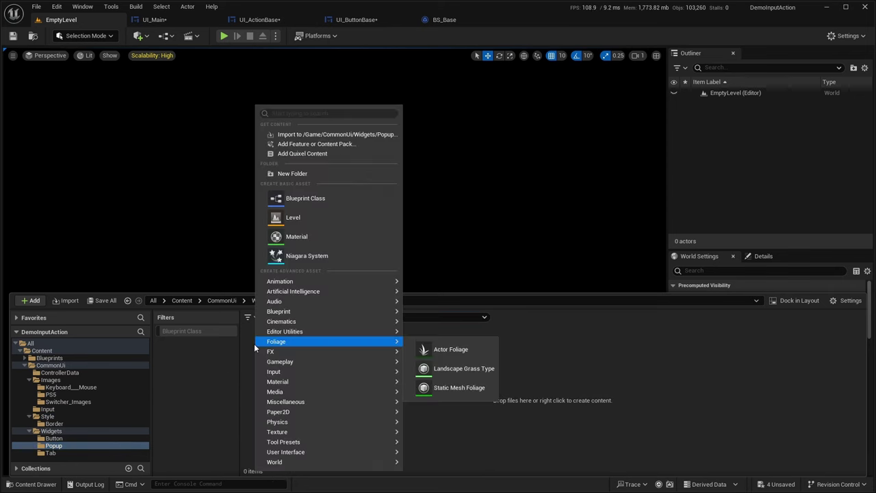
mouse_move(289, 453)
click(413, 456)
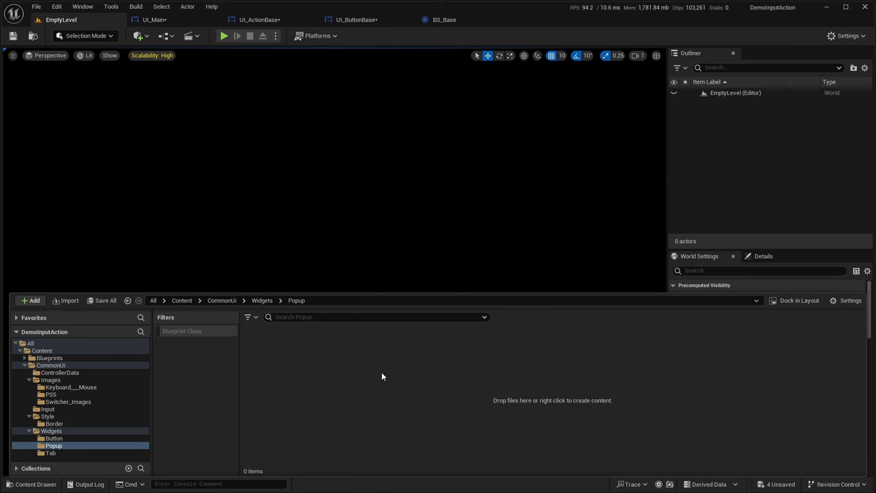
click(352, 175)
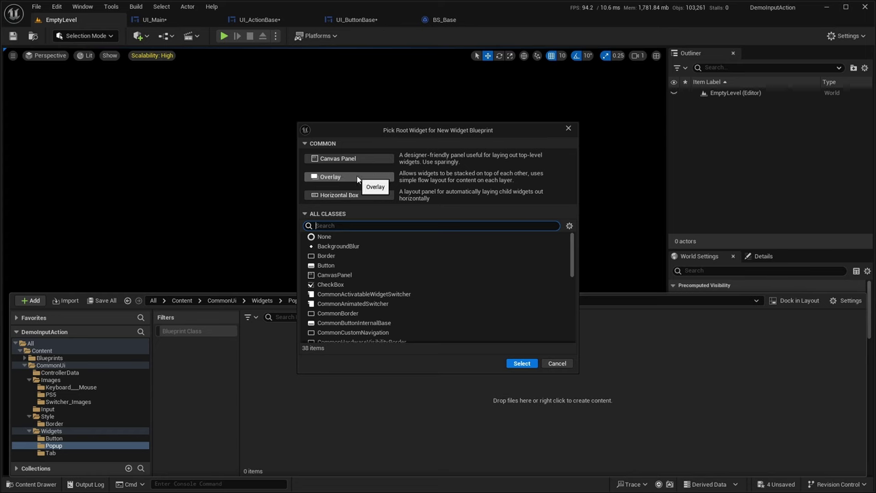
click(334, 177)
Step: Name the new widget blueprint UI_PopupExample and open it for editing
text(U)
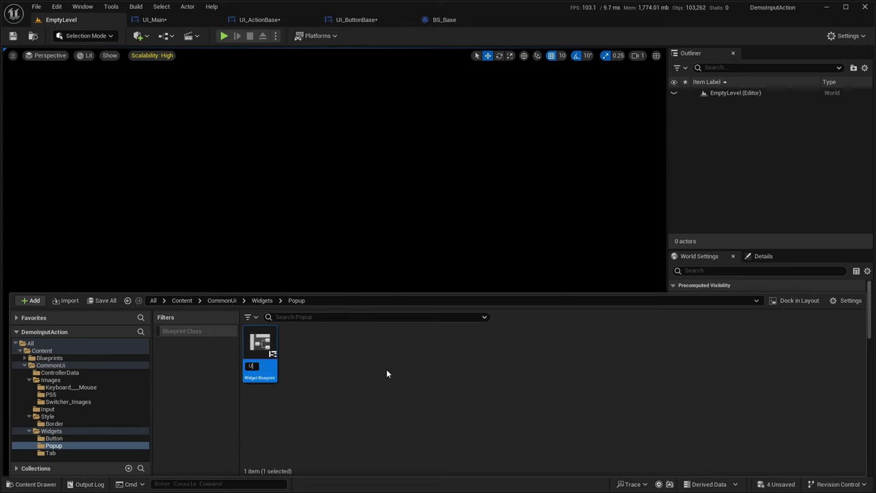
text(I_Popupu)
key(Return)
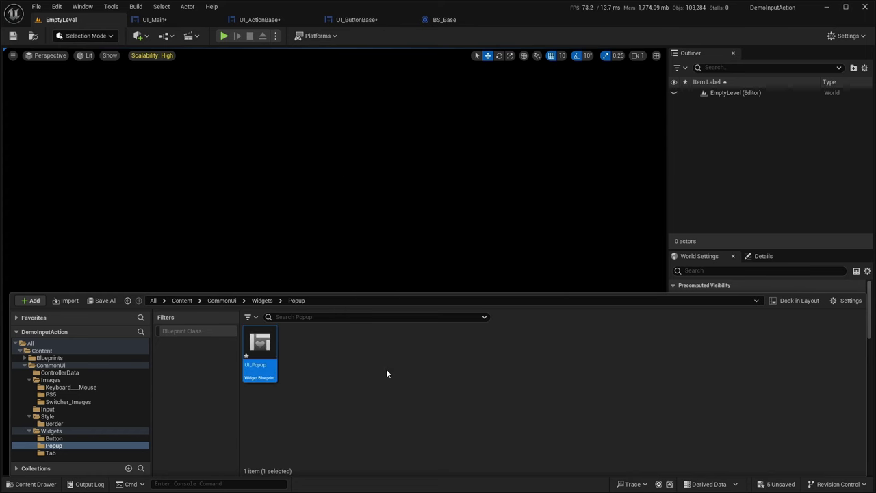
key(End)
text(Example)
key(Return)
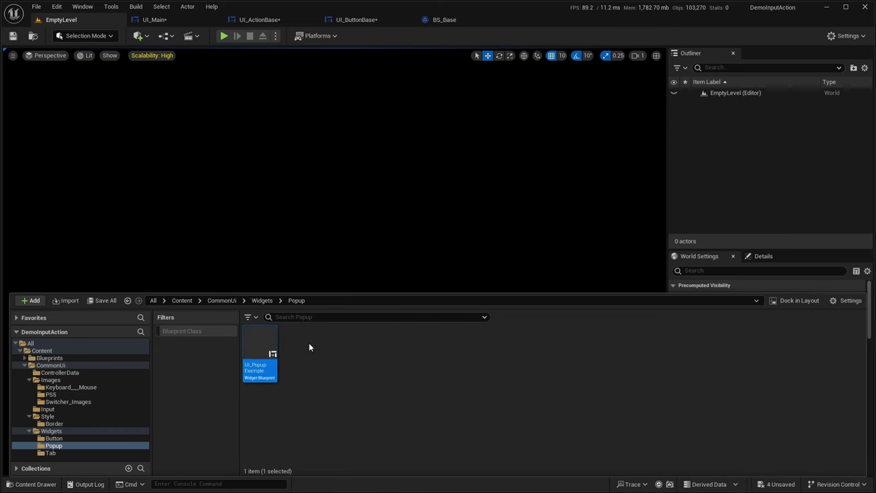
double_click(272, 344)
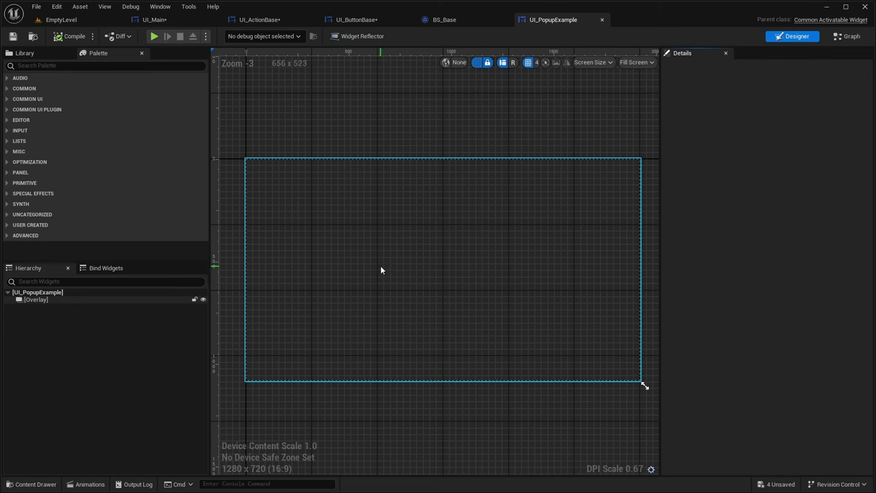
Step: Add a Background Blur to the Overlay in UI_PopupExample, filling it horizontally and vertically
click(35, 300)
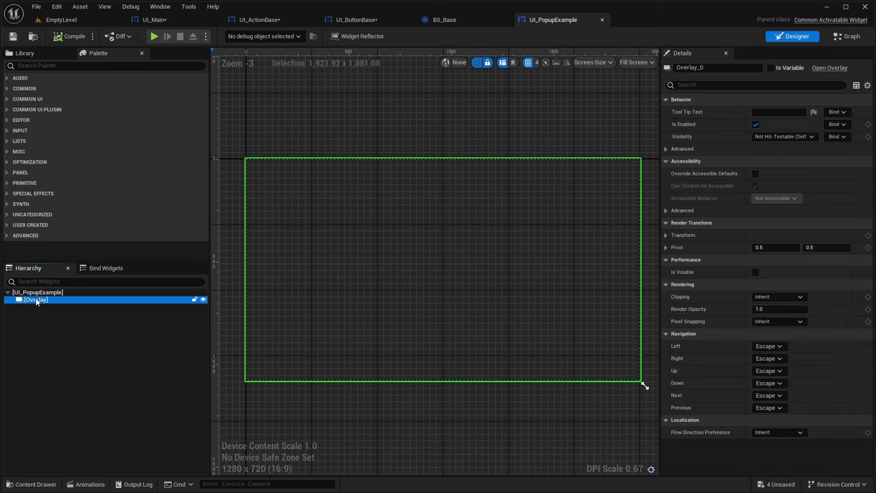
mouse_move(312, 108)
right_down()
mouse_move(316, 91)
mouse_move(325, 98)
right_up()
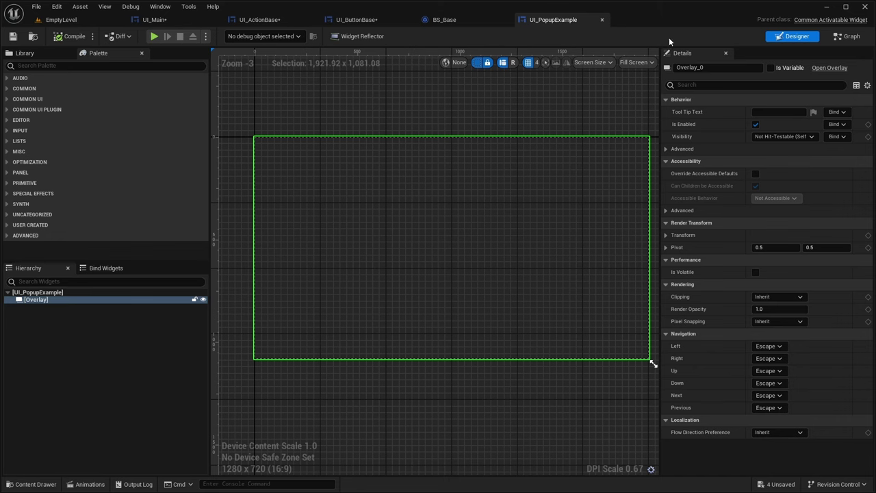
click(66, 65)
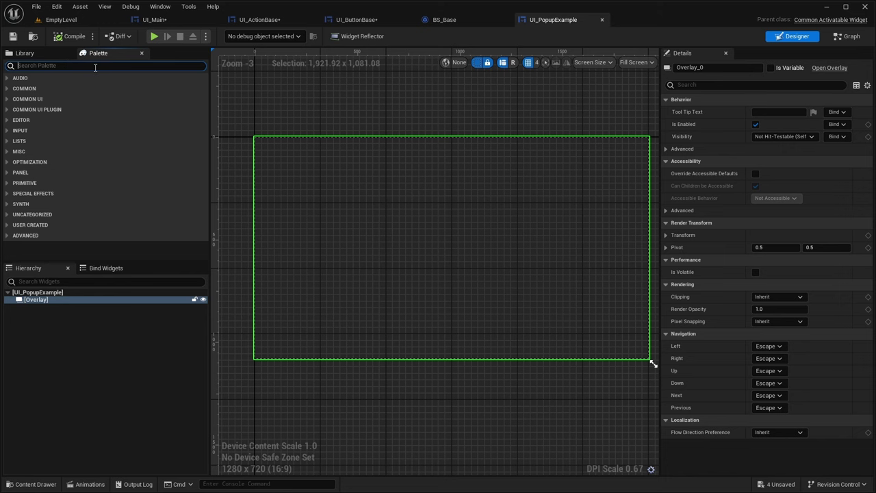
text(blur)
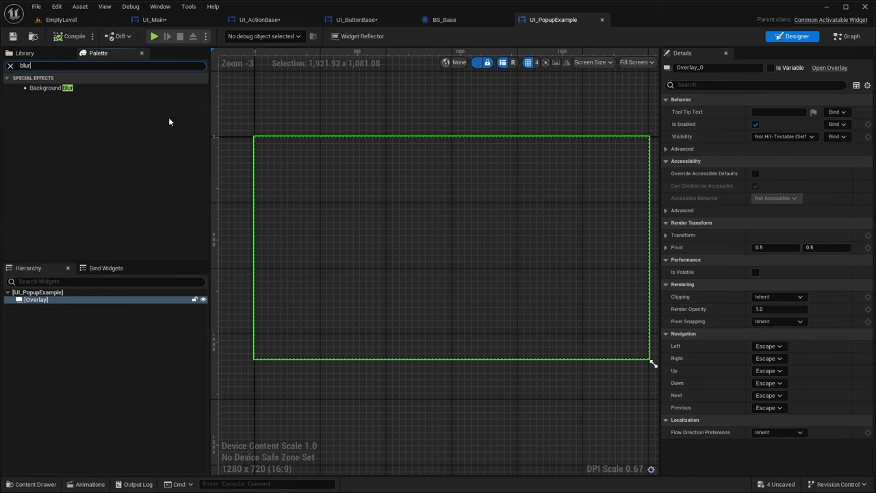
drag(61, 89, 55, 308)
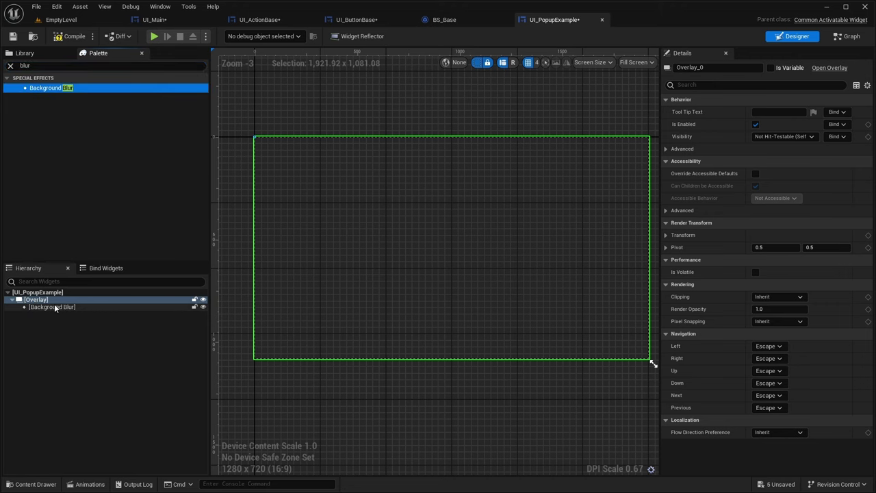
click(770, 160)
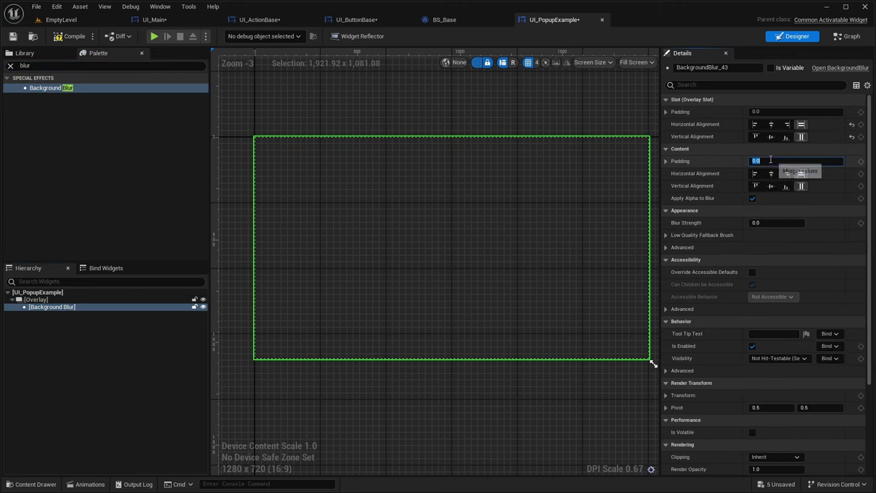
text(4)
key(Return)
right_drag(471, 106, 466, 89)
click(852, 161)
click(780, 161)
Step: Set the Blur Strength of the Background Blur to 4
click(768, 223)
text(4)
key(Return)
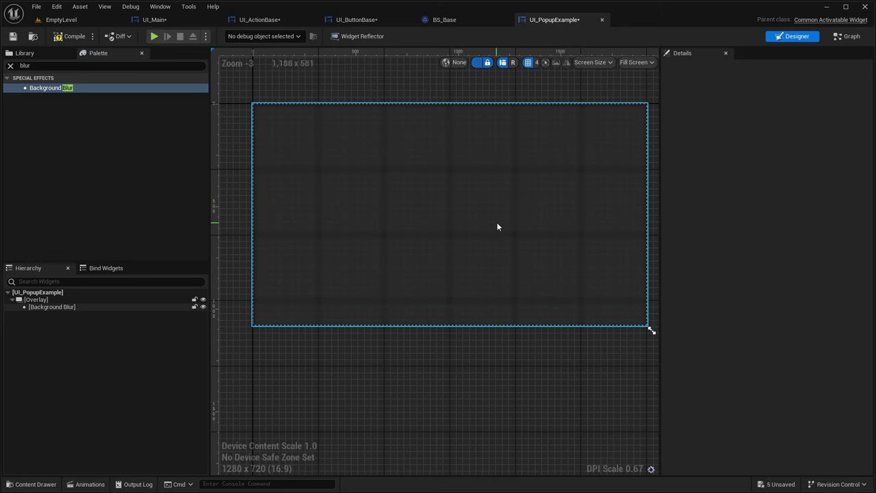
Step: Add a Common Activatable Widget Stack to the Canvas Panel of UI_Main
click(145, 20)
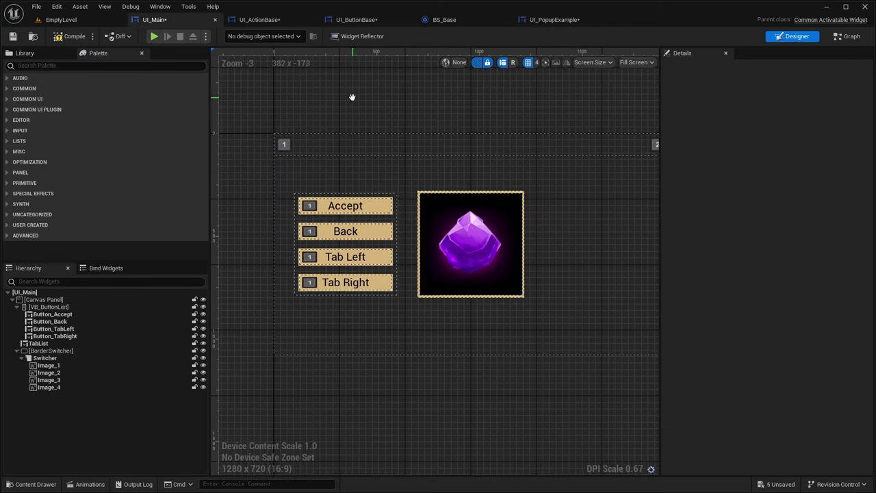
right_drag(352, 97, 333, 82)
click(16, 351)
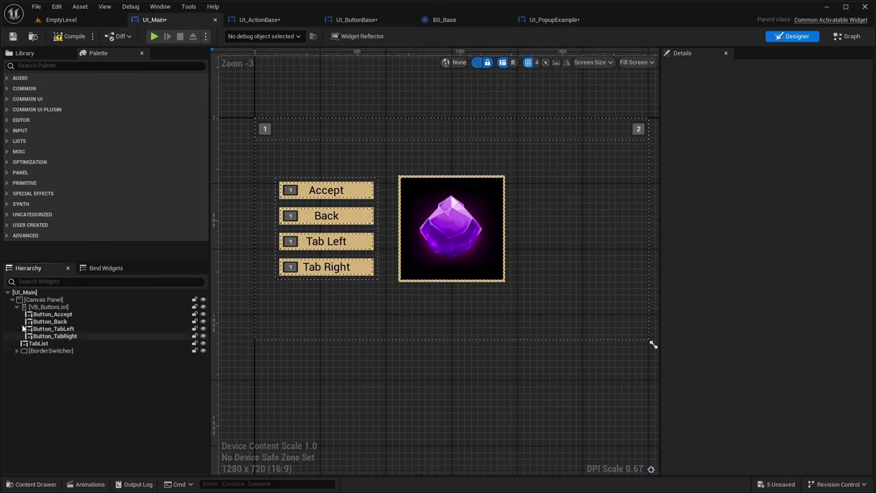
click(51, 69)
text(Common Ac)
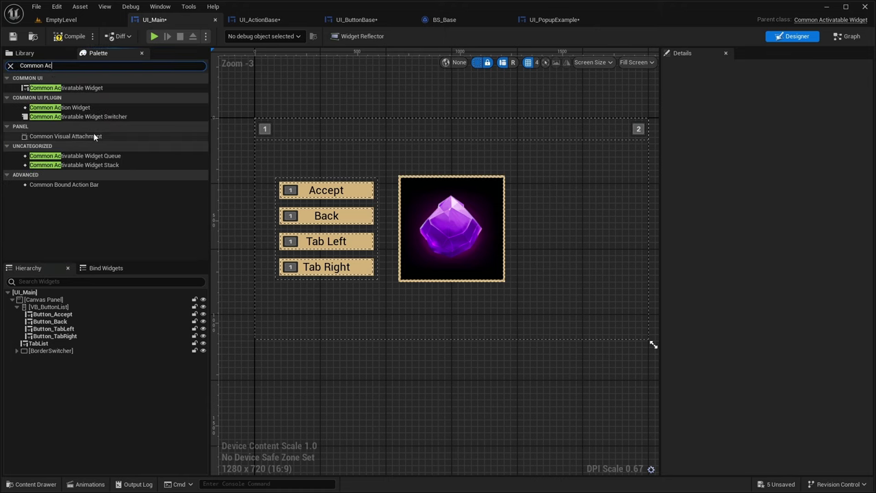
click(73, 165)
drag(85, 169, 37, 302)
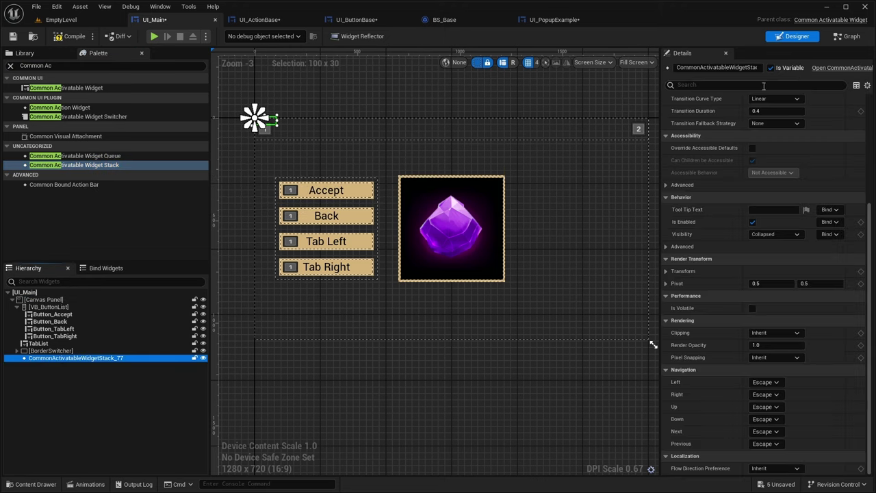
Step: Rename the new activatable widget stack in UI_Main as Stack
click(746, 68)
text(Stack)
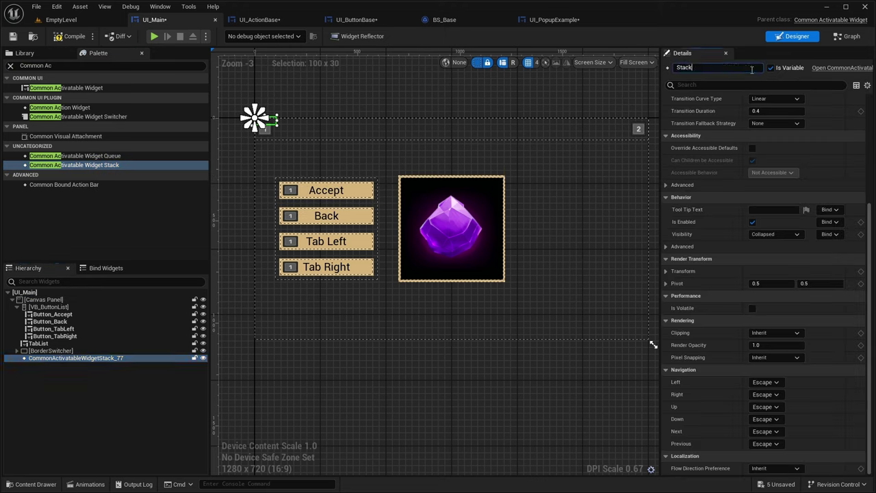
key(Return)
Step: Anchor Stack to stretch across the whole canvas and set its right and bottom offsets to 0
scroll(756, 103, up, 5)
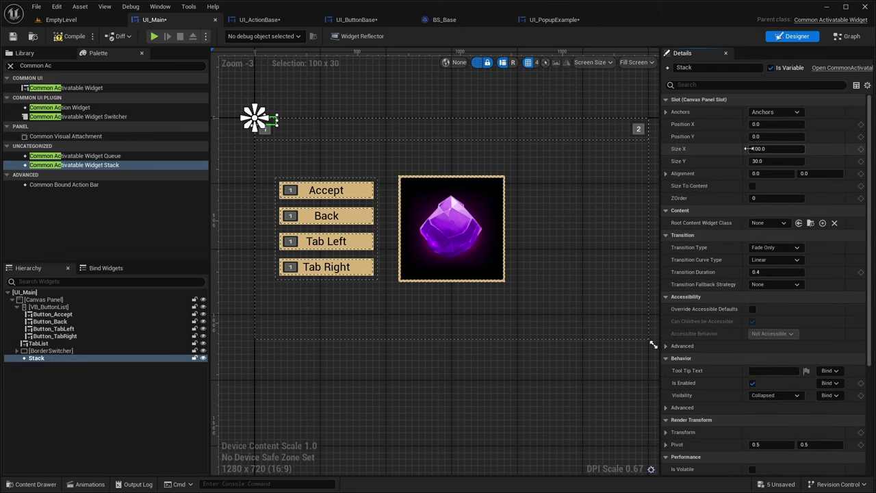
click(759, 112)
click(858, 229)
click(774, 149)
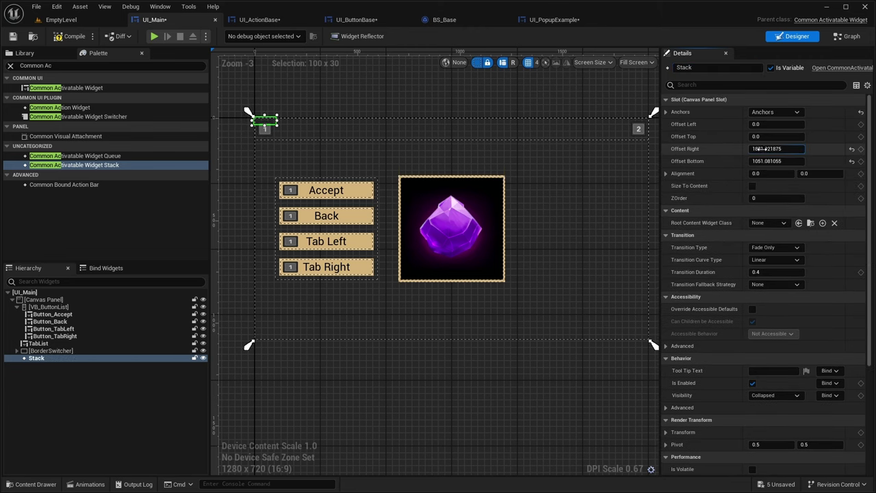
text(0)
key(Return)
click(758, 160)
text(0)
key(Return)
right_drag(583, 172, 599, 142)
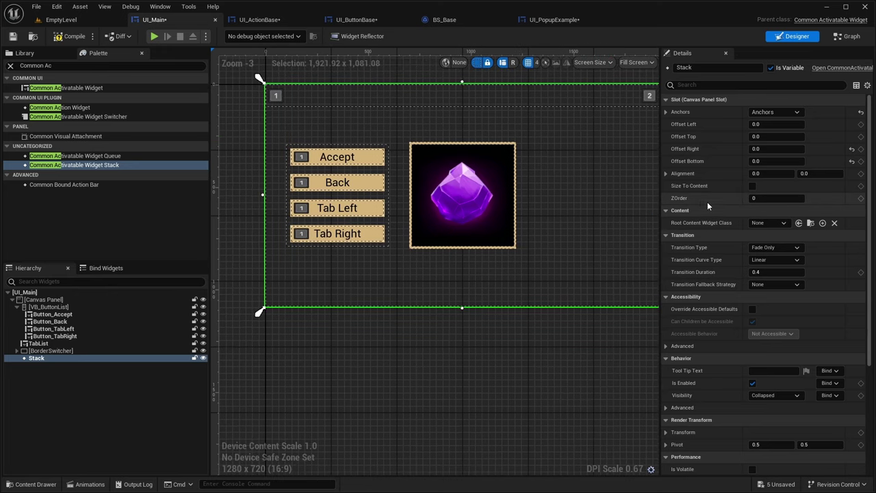
Step: Set the ZOrder of Stack to -6
click(768, 199)
text(1)
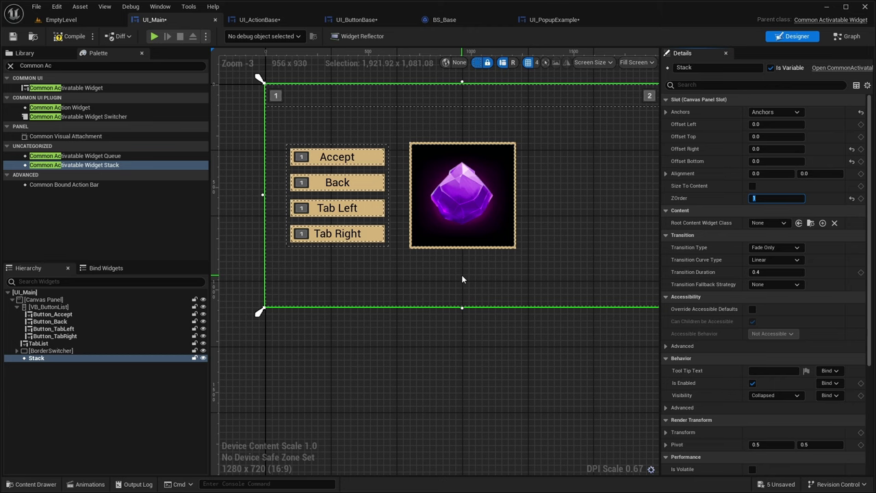
key(BackSpace)
scroll(713, 164, down, 1)
text(-6)
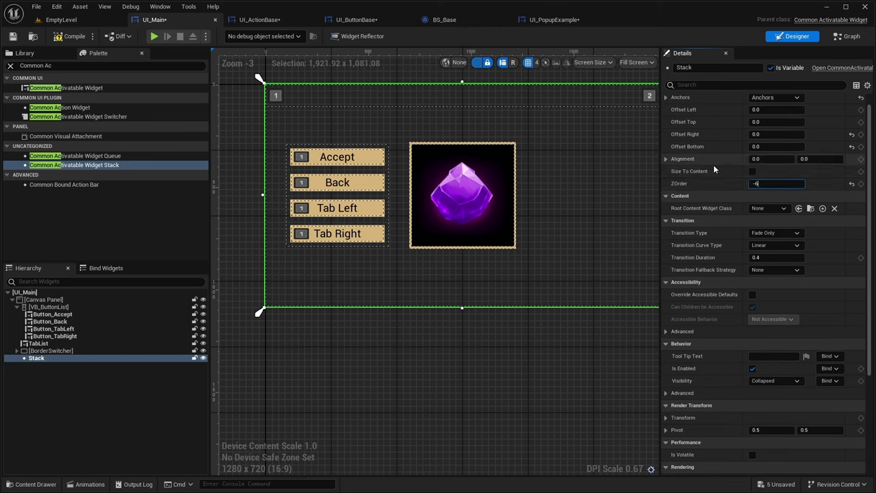
Step: Assign UI_PopupExample as the Root Content Widget Class of Stack and compile the UI_PopupExample widget
click(766, 208)
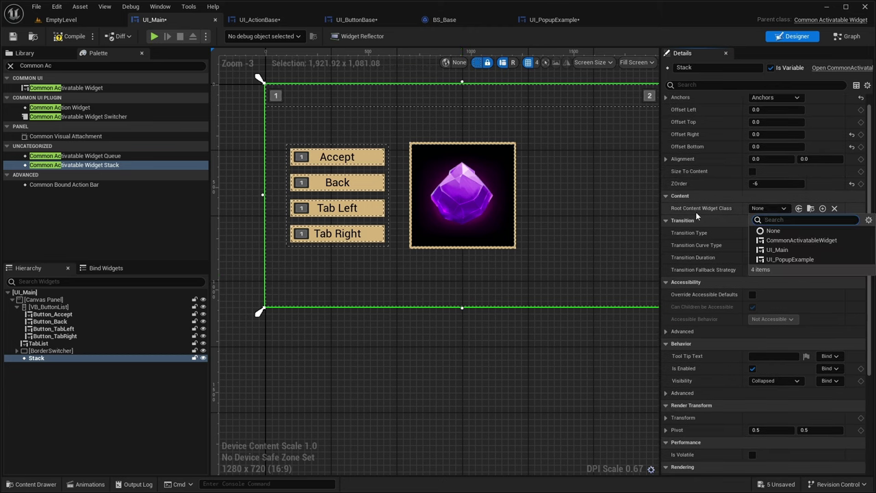
click(786, 261)
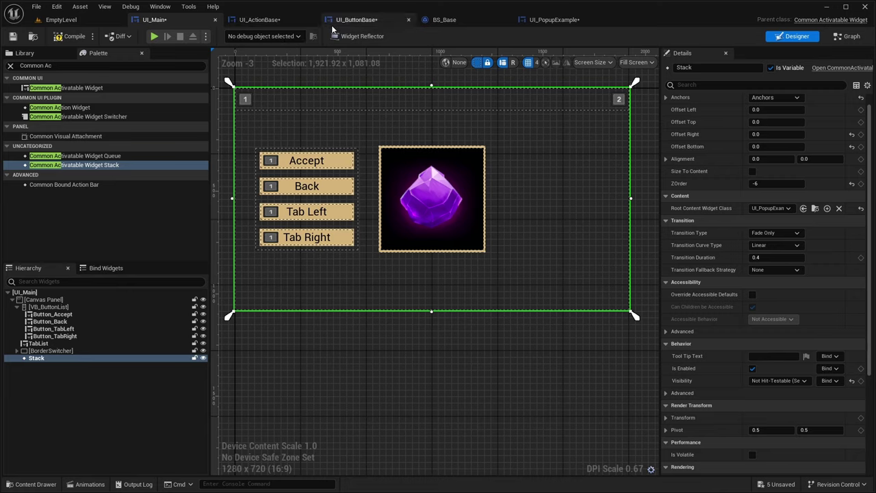
click(554, 20)
click(68, 40)
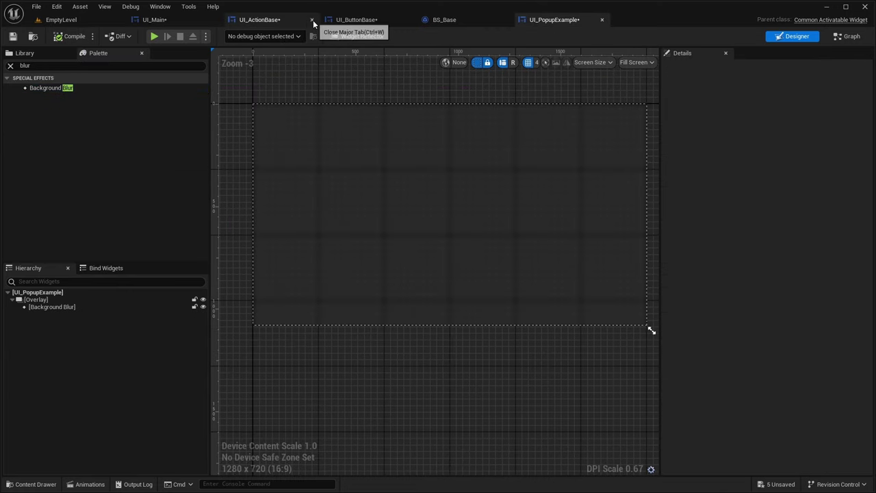
Step: Close the UI_ActionBase, UI_ButtonBase and BS_Base editors and return to UI_Main
click(313, 20)
click(313, 20)
click(313, 19)
click(156, 19)
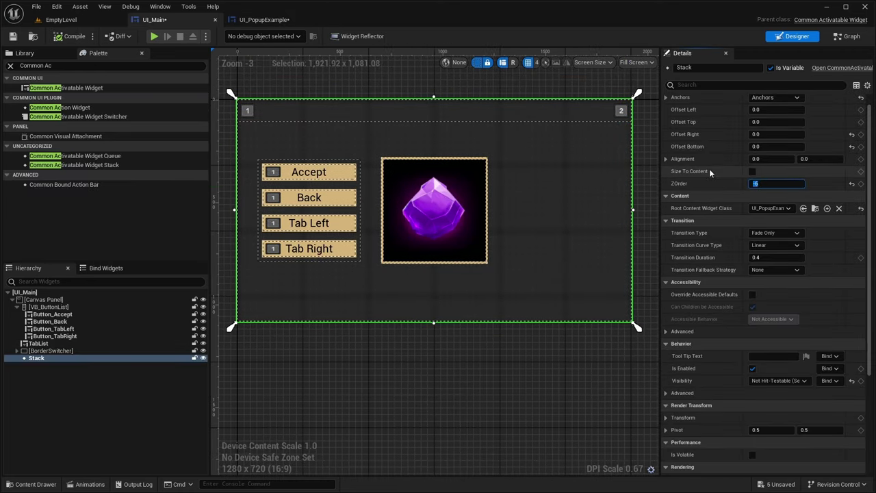
Step: Set the ZOrder of Stack to 1 so the popup blur covers the menu
click(774, 183)
text(1)
key(Return)
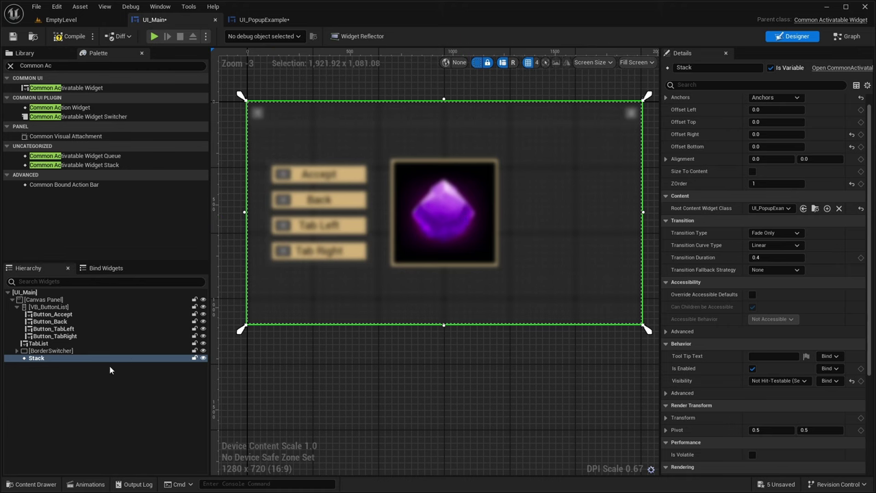
Step: Switch to UI_PopupExample and add a Common Border to the Overlay below the Background Blur
click(263, 19)
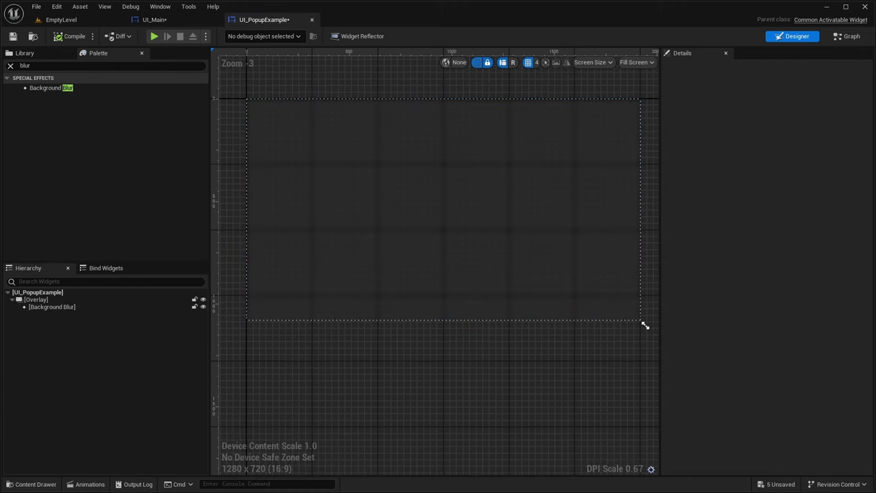
click(48, 307)
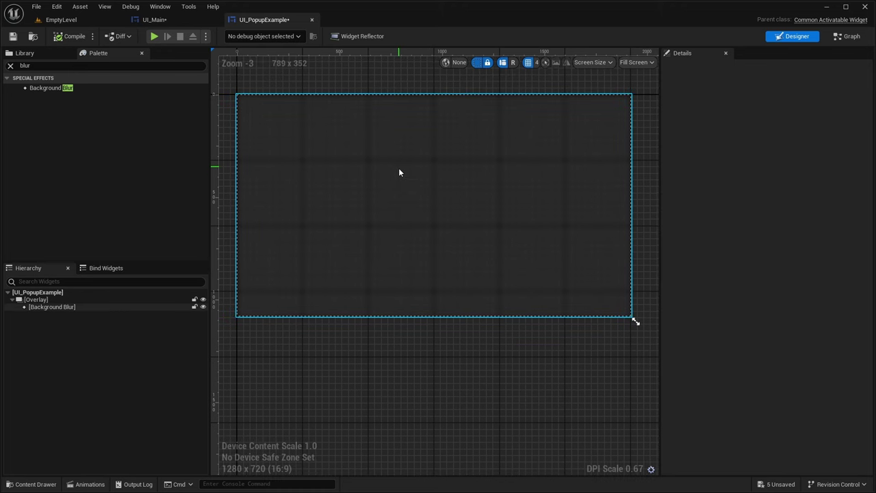
scroll(430, 220, up, 1)
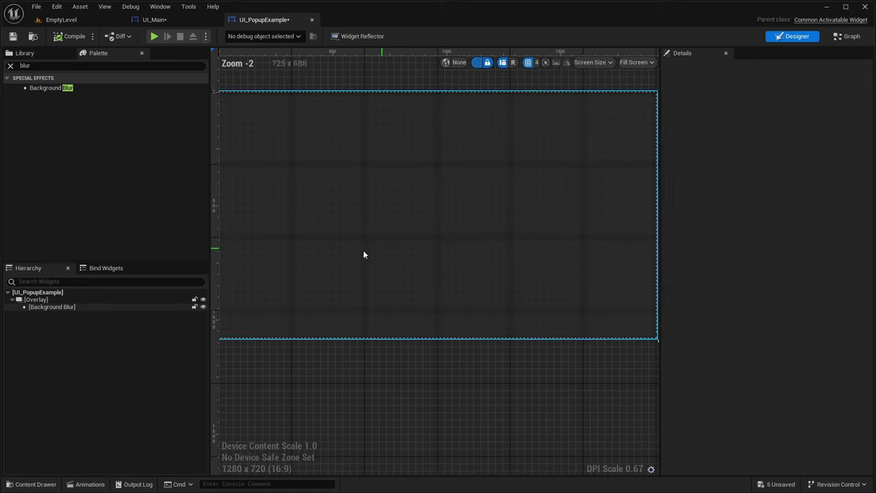
click(40, 66)
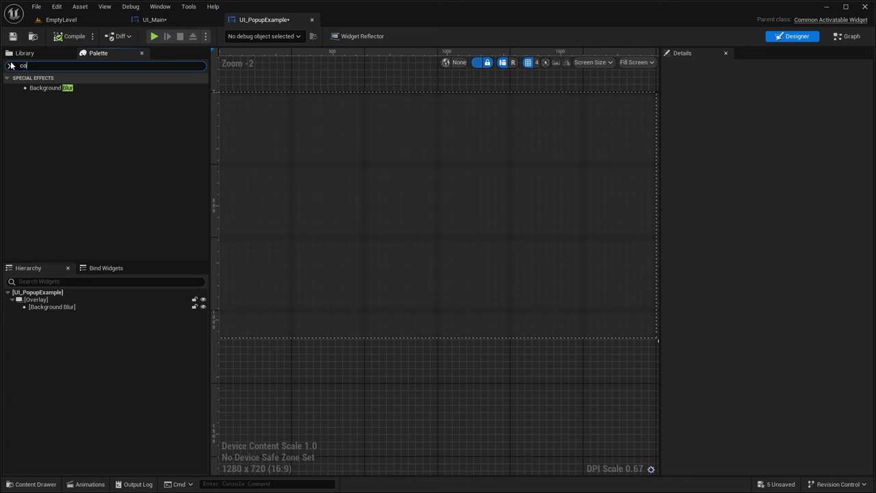
drag(52, 117, 48, 302)
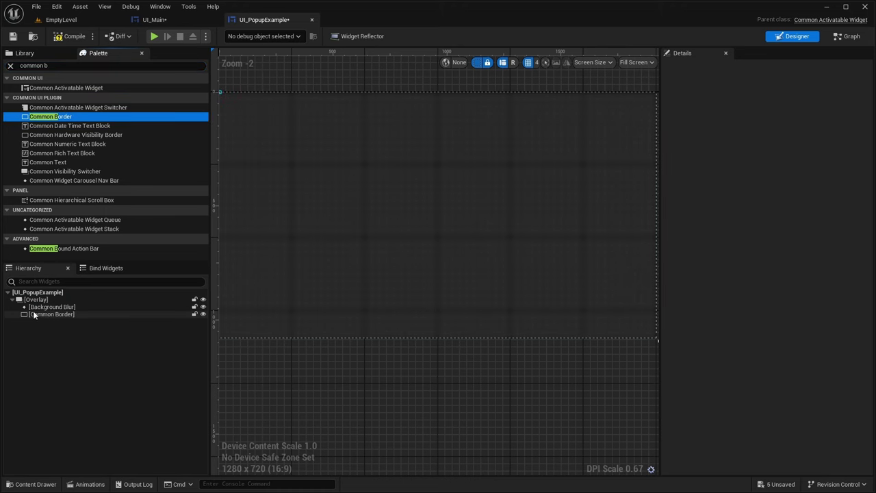
Step: Center the Common Border horizontally and vertically in the Overlay and set its style to BorderStyle_Popup
click(771, 136)
click(771, 124)
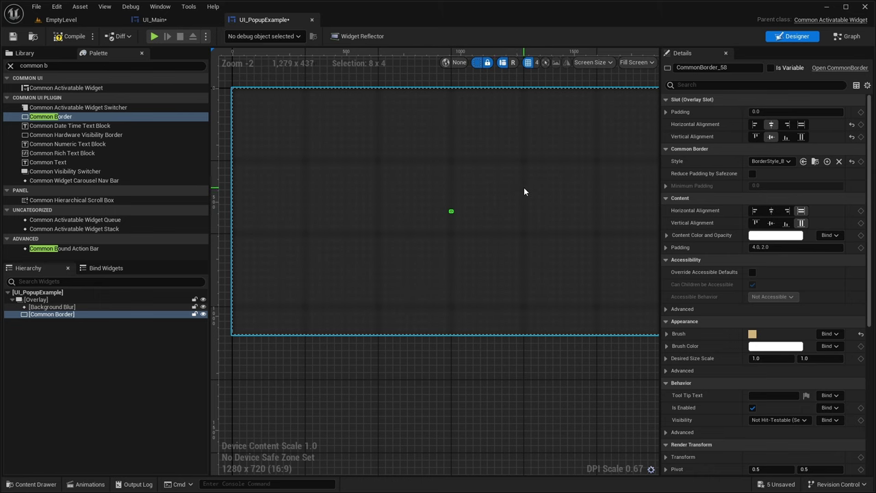
click(771, 162)
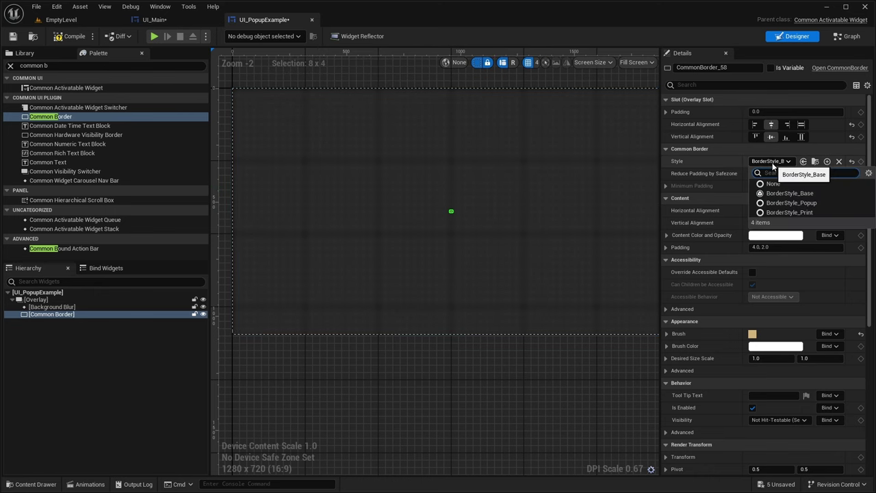
click(794, 204)
mouse_move(537, 217)
right_down()
mouse_move(518, 212)
mouse_move(540, 209)
right_up()
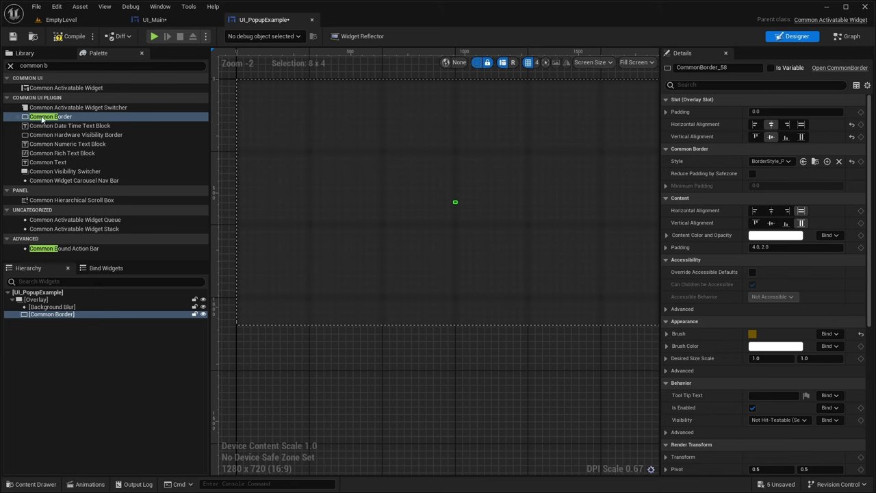
Step: Add a Vertical Box inside the Common Border
click(61, 66)
text(vert)
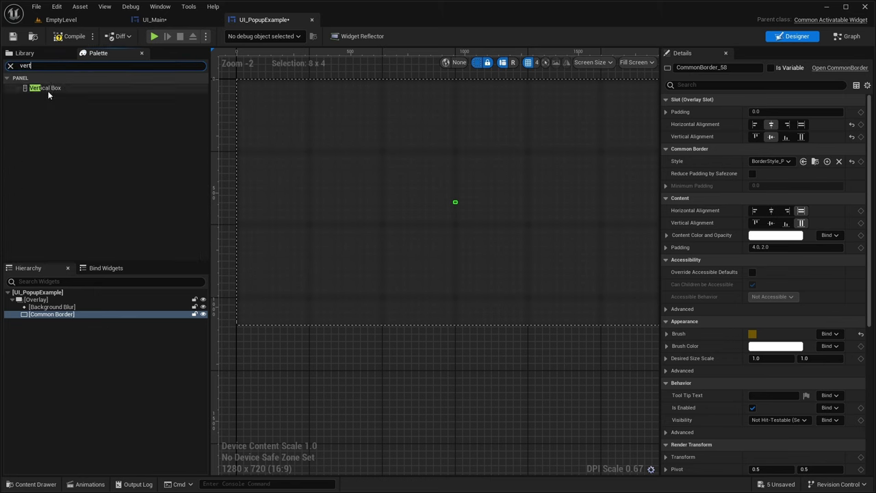
drag(44, 88, 46, 316)
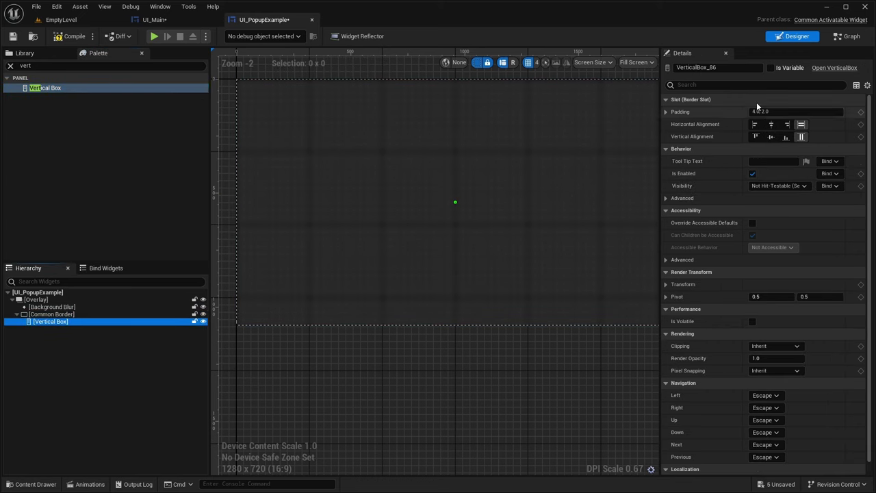
Step: Rename the Vertical Box as VerticalBox and set its padding to 5.0
right_drag(540, 157, 532, 153)
drag(707, 68, 718, 67)
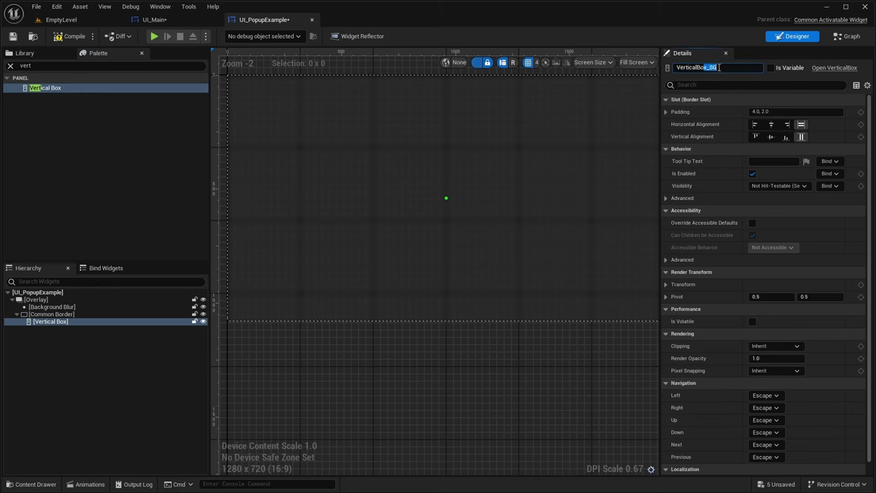
key(BackSpace)
key(Tab)
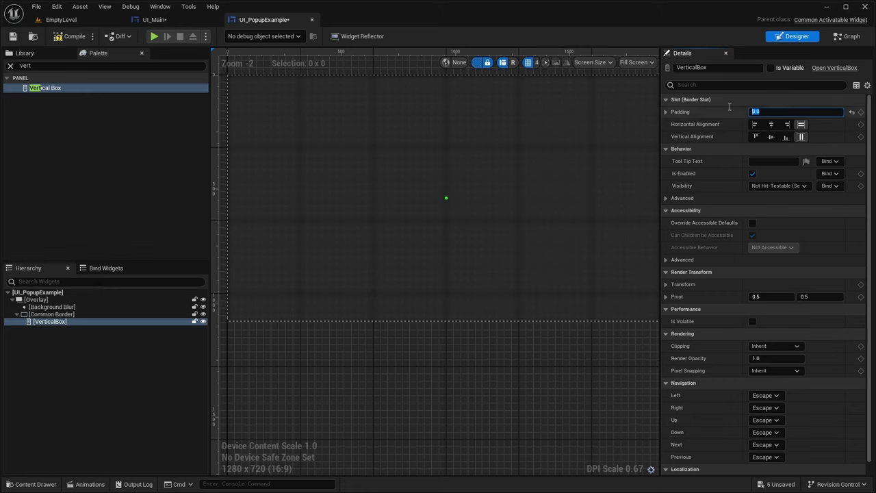
text(5)
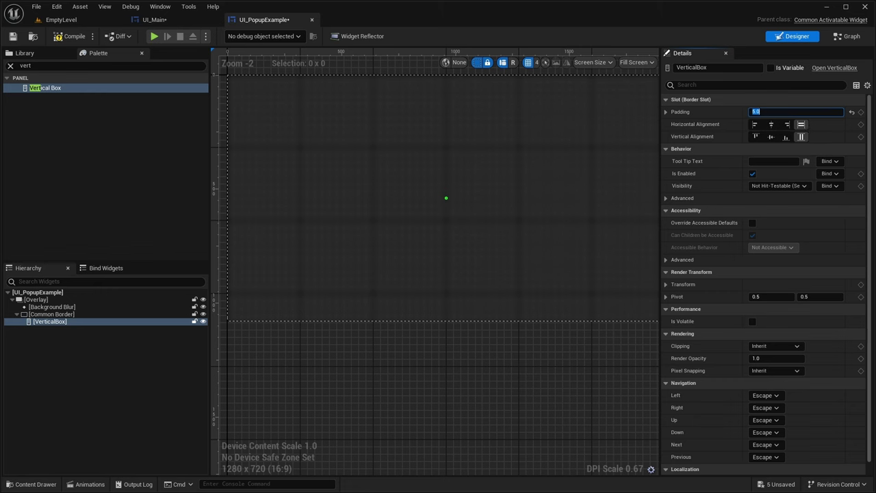
Step: Add a Common Text widget inside VerticalBox
click(65, 67)
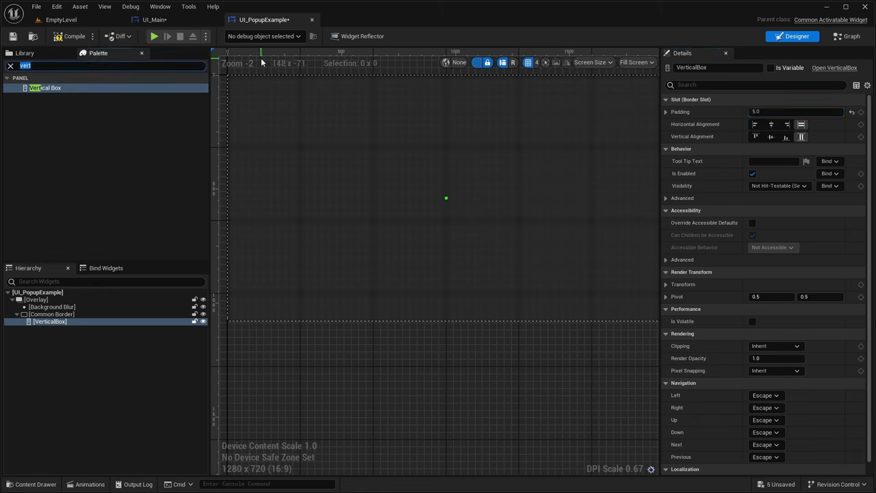
text(Common)
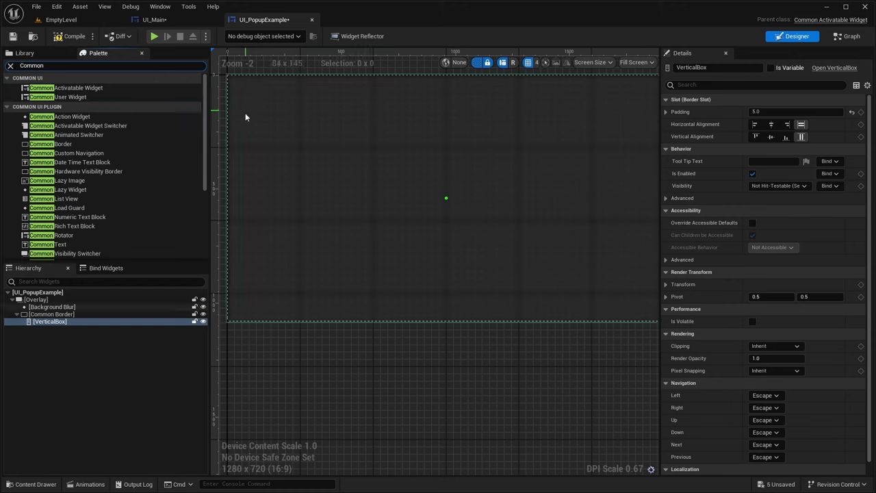
drag(68, 245, 59, 323)
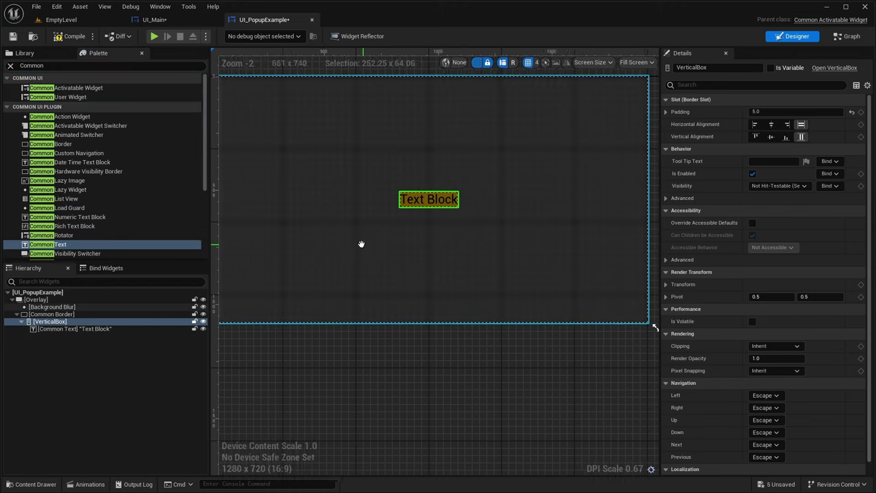
Step: Set the Common Text's content to "Enhanced Input Actions can be used in Popups"
scroll(400, 214, up, 2)
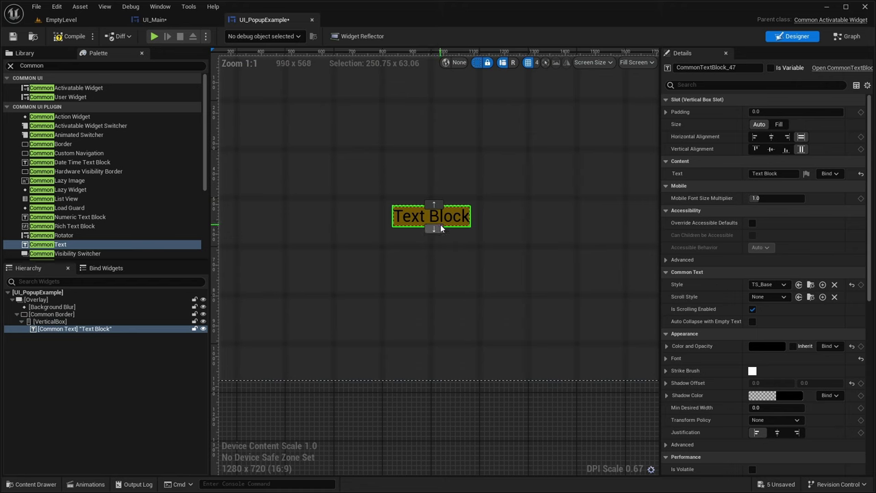
click(765, 173)
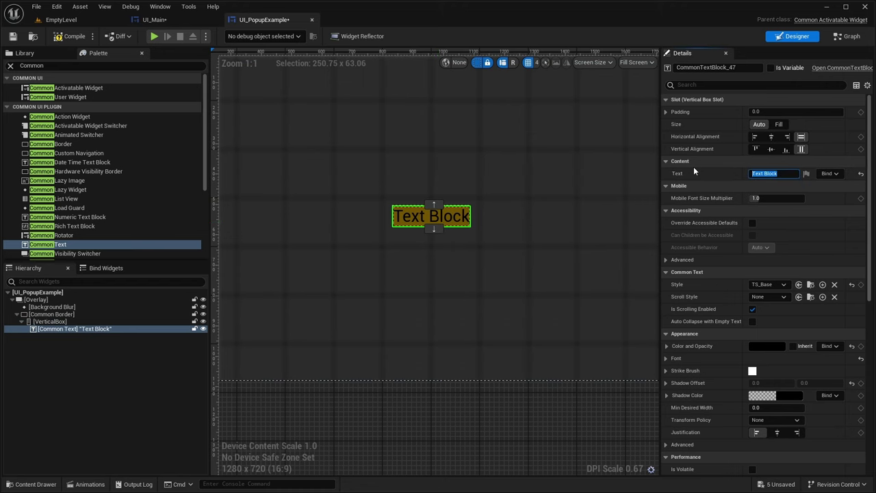
text(Enhanced Input Actio)
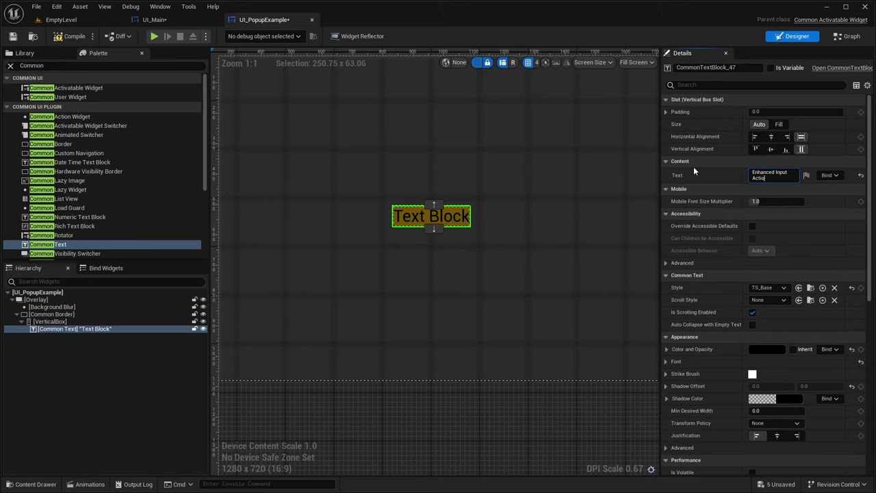
text(ns Can be used in P)
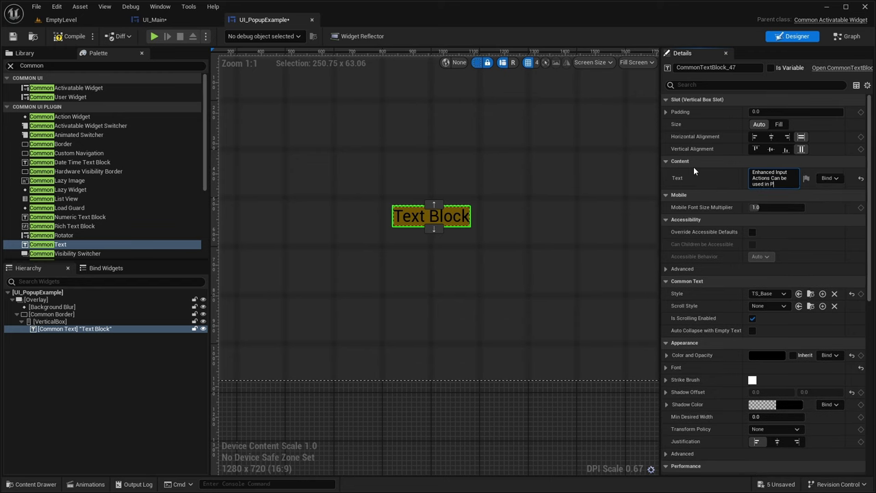
text(opups)
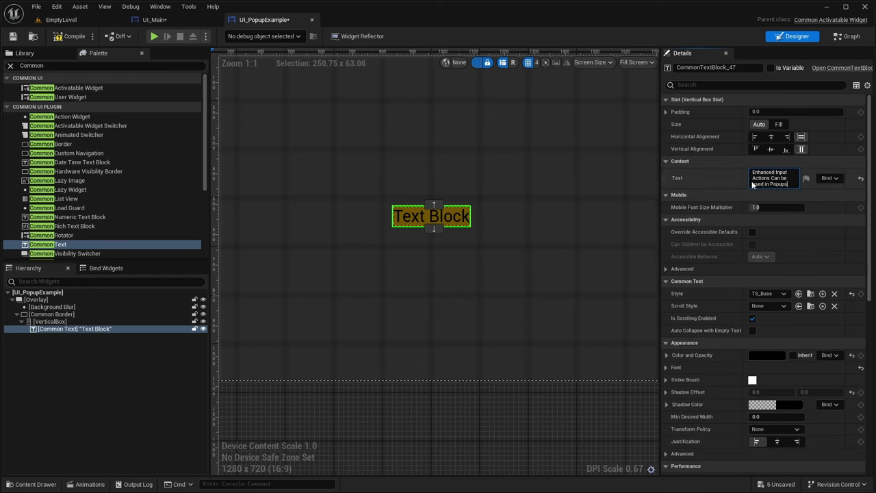
click(775, 179)
key(BackSpace)
text(c)
Step: Center-justify the popup text, enable Auto Wrap Text and set Wrap Text At to 500.0
click(777, 443)
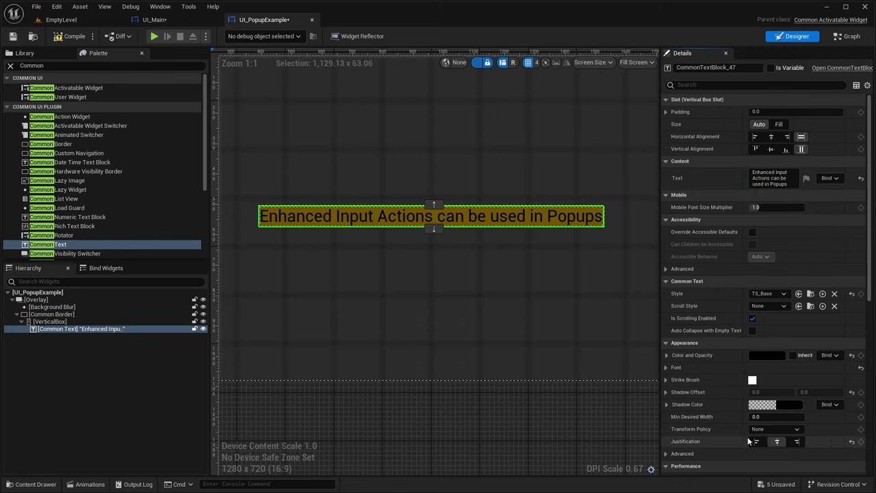
scroll(756, 272, down, 3)
scroll(756, 272, down, 6)
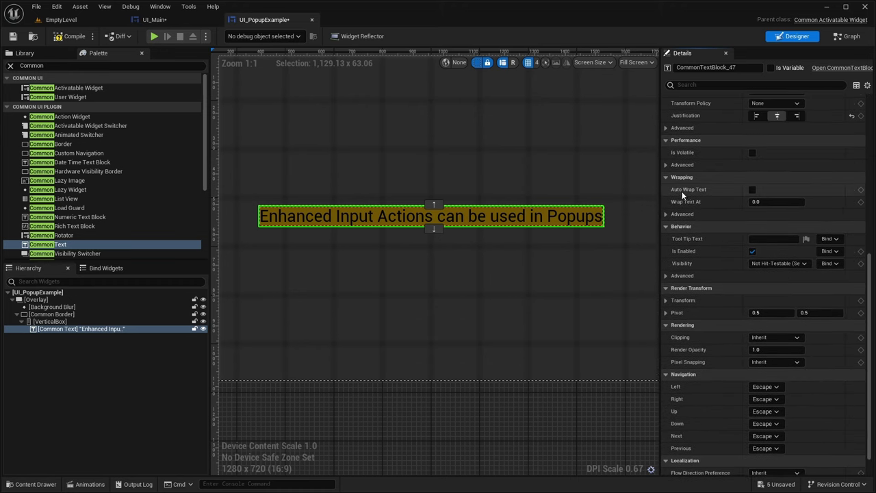
click(753, 190)
click(778, 202)
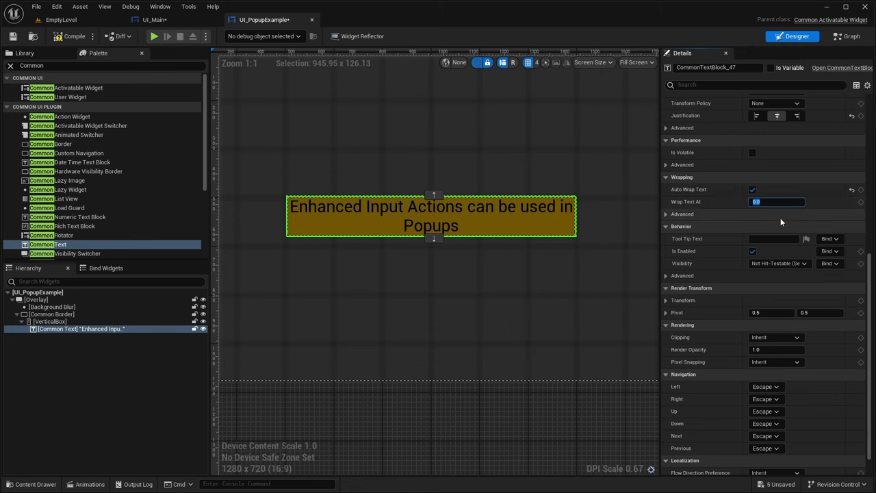
key(Return)
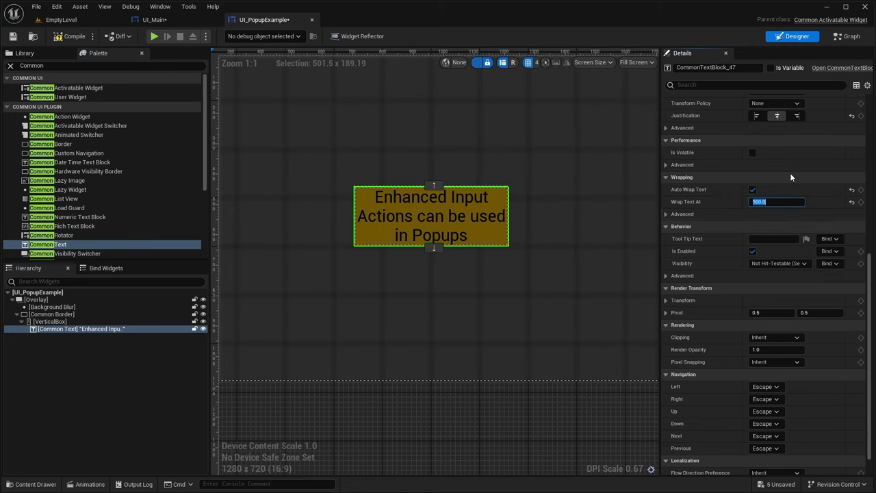
right_drag(473, 202, 483, 176)
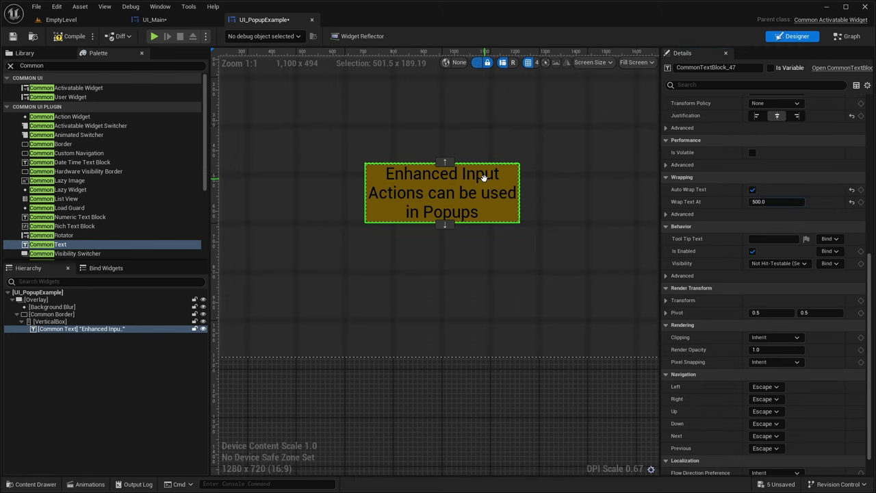
right_drag(582, 190, 587, 182)
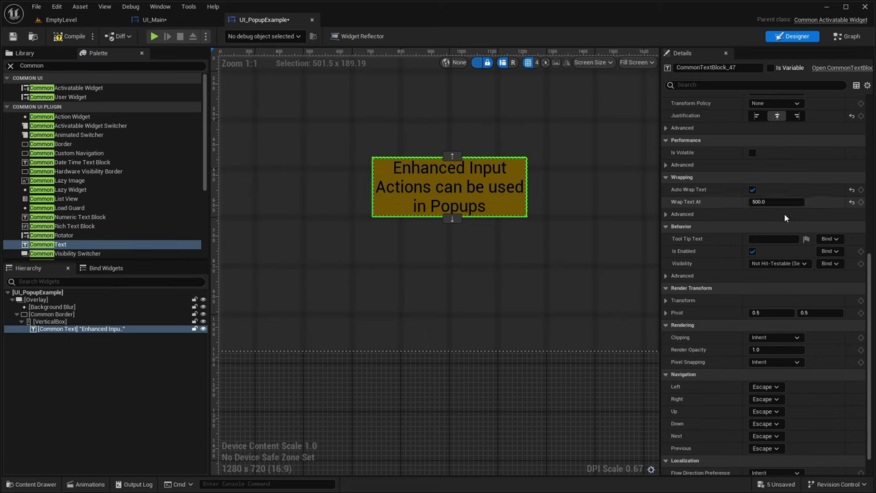
Step: Set the padding of the popup text to 5.0
scroll(785, 213, up, 10)
click(780, 111)
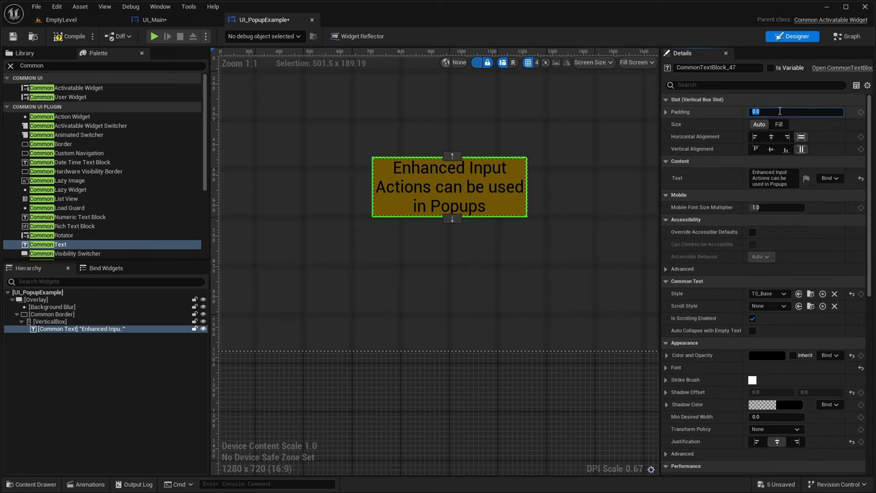
text(5)
key(Return)
scroll(530, 173, up, 6)
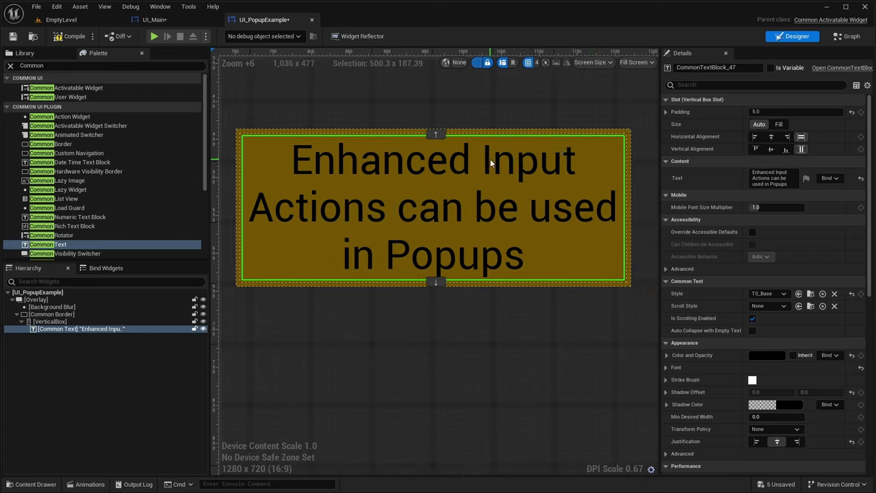
scroll(438, 171, down, 2)
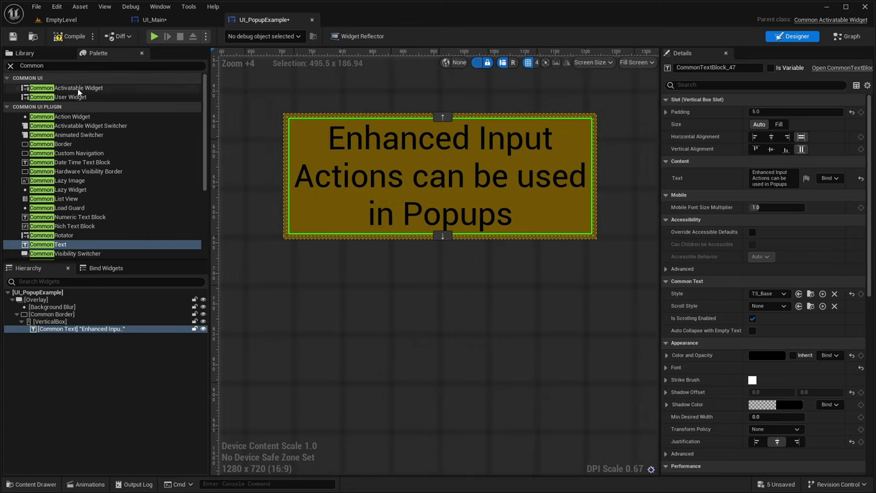
Step: Add a second Common Border below the text in VerticalBox and set its style to BorderStyle_Print
click(66, 65)
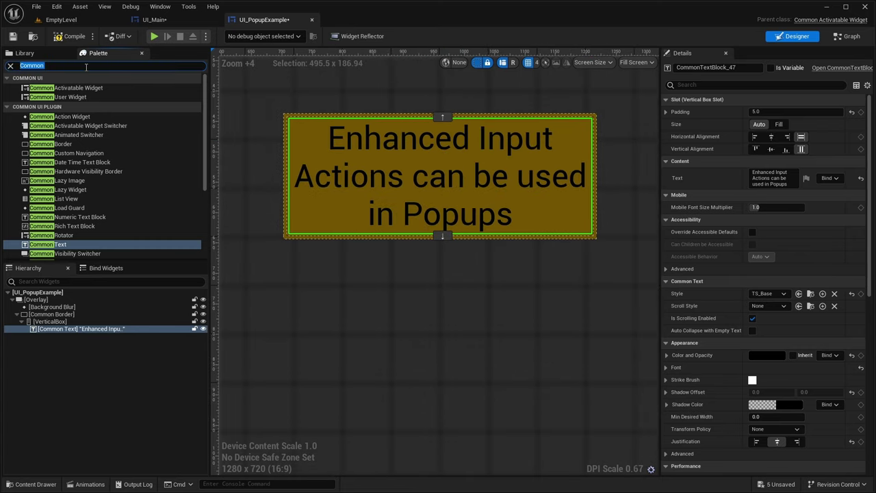
text(b)
key(BackSpace)
text(comm)
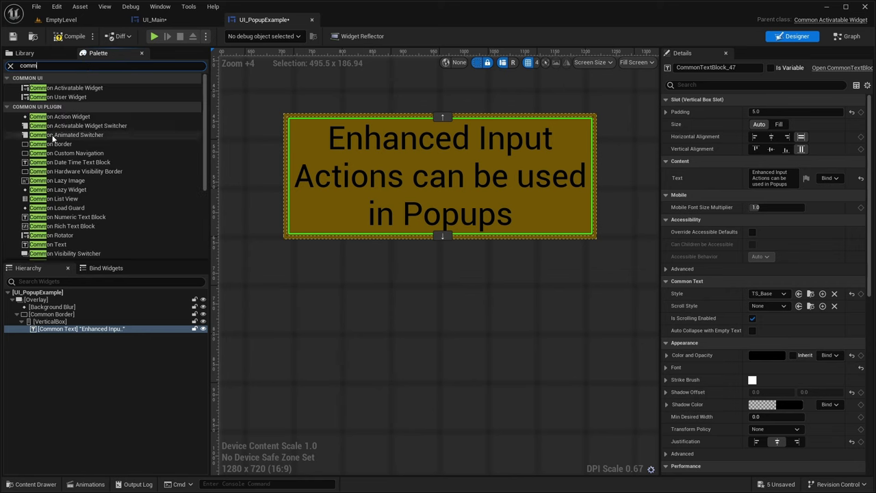
drag(50, 144, 52, 332)
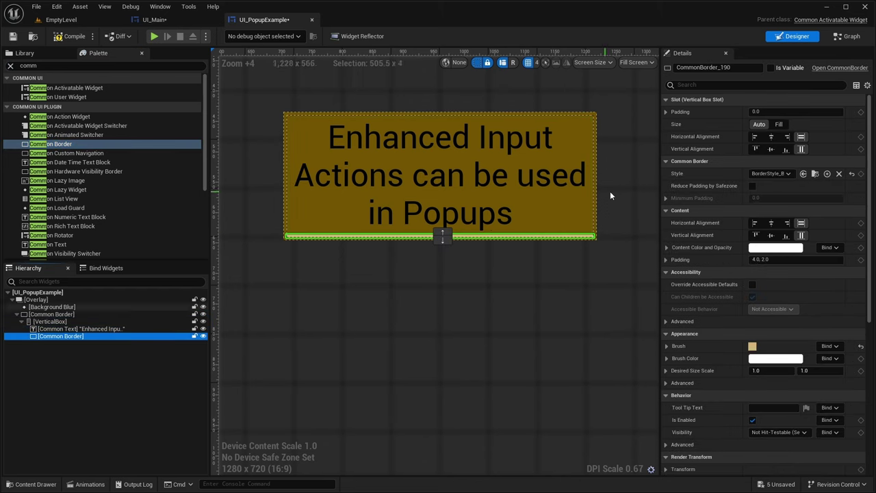
click(765, 174)
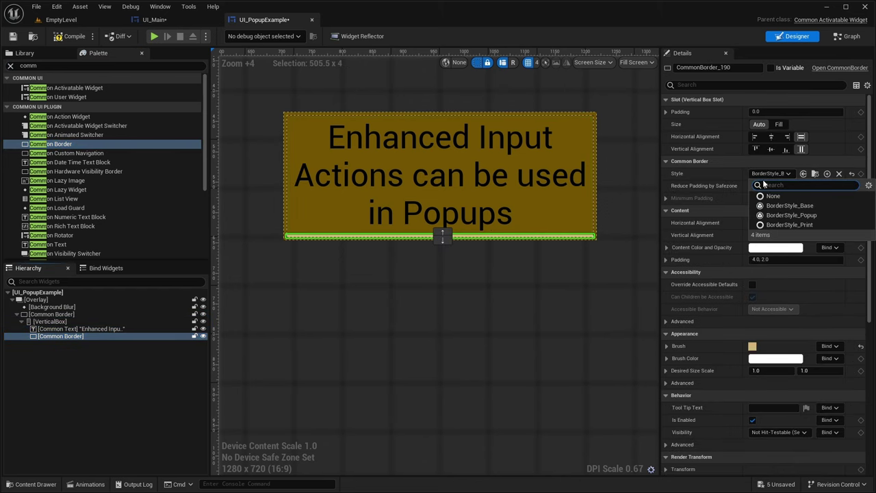
click(815, 216)
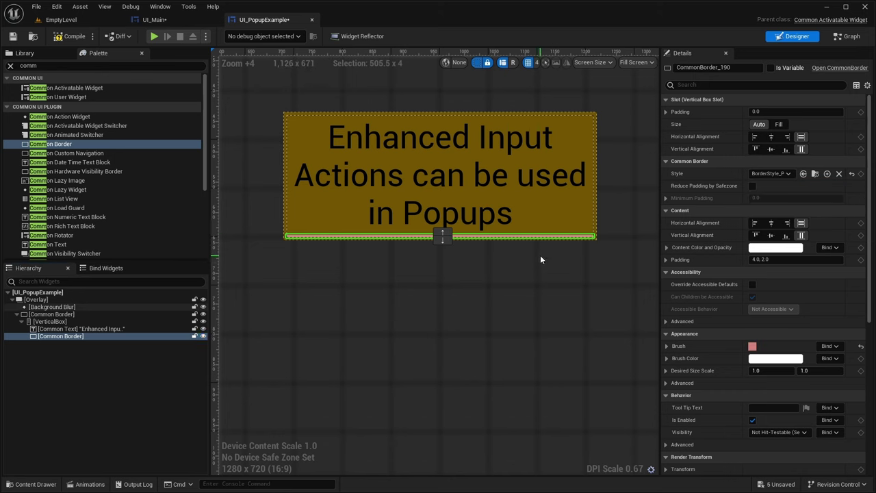
Step: Copy the popup's Common Text and paste it inside the second Common Border
scroll(528, 245, up, 2)
scroll(509, 229, down, 1)
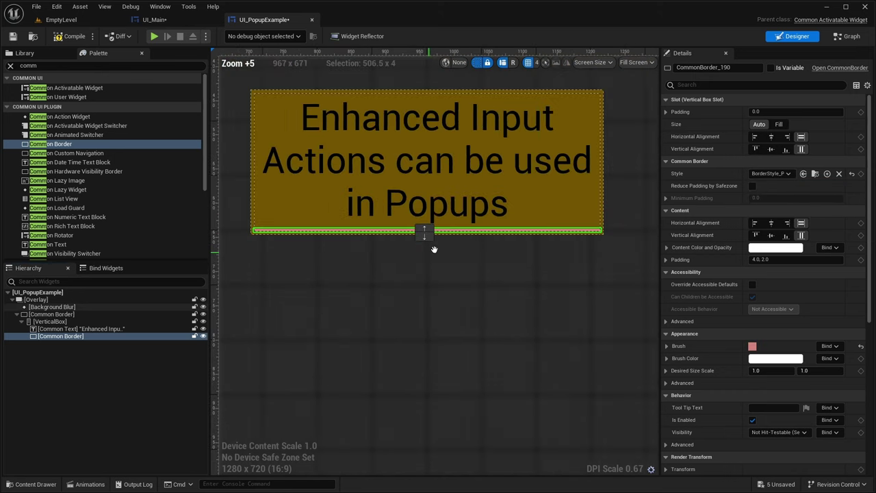
click(110, 328)
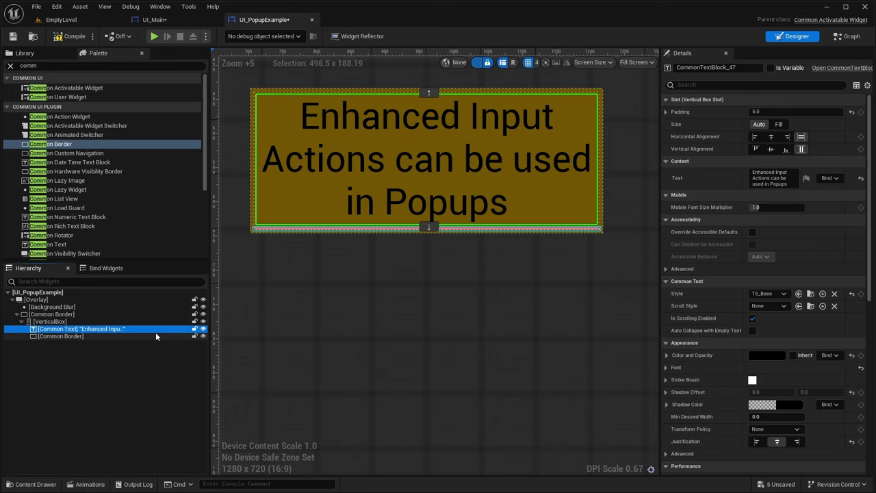
key(ctrl+c)
click(156, 336)
key(ctrl+v)
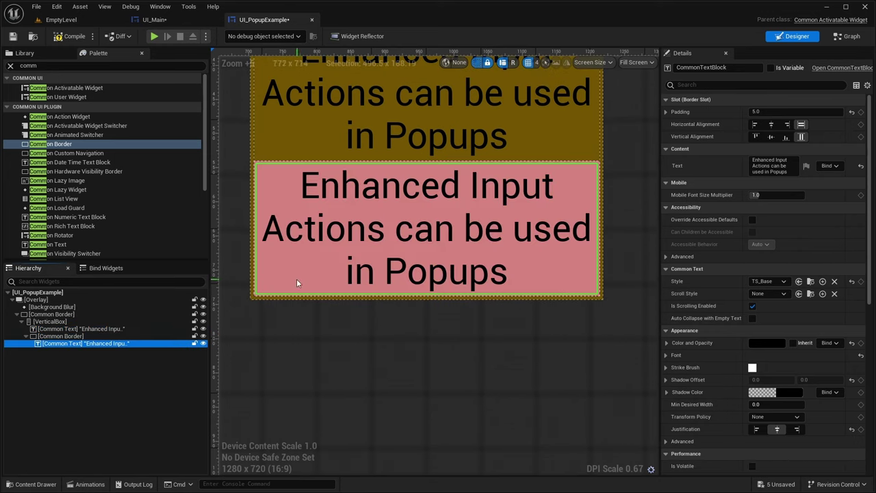
Step: Change the pasted text's content to "Print was Selected" and save the widget
click(770, 165)
text(P)
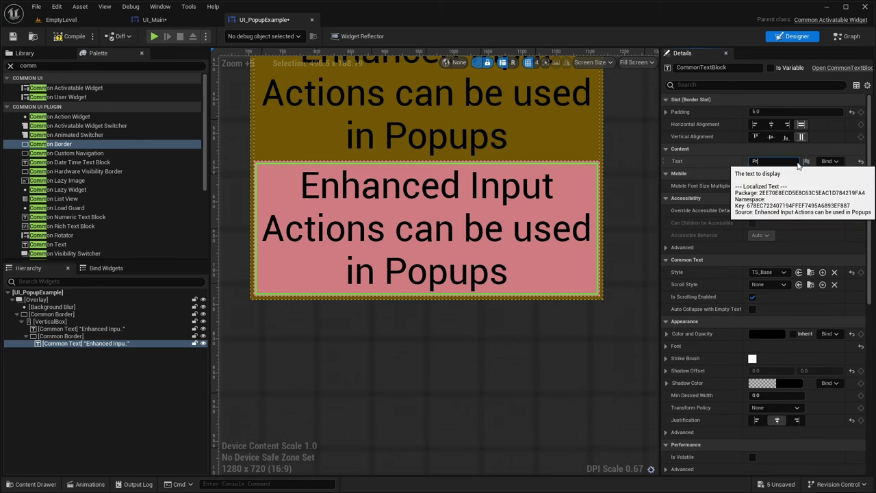
text(rint was Selected)
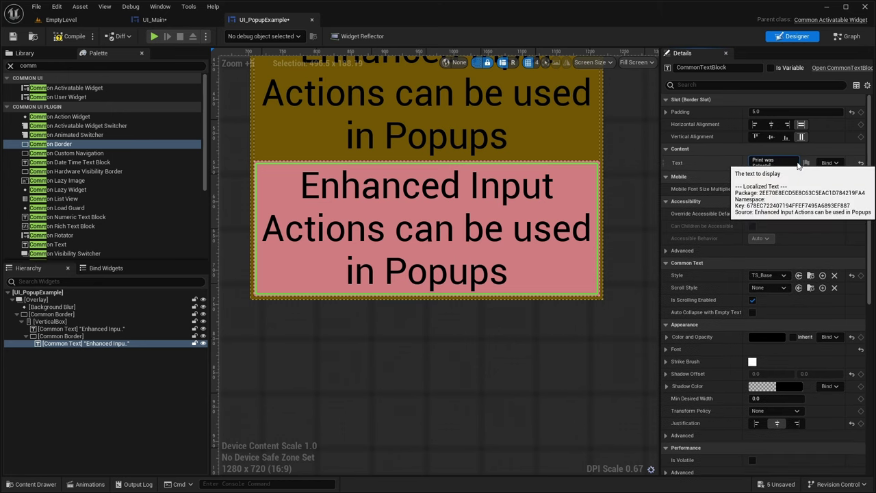
key(Return)
click(490, 298)
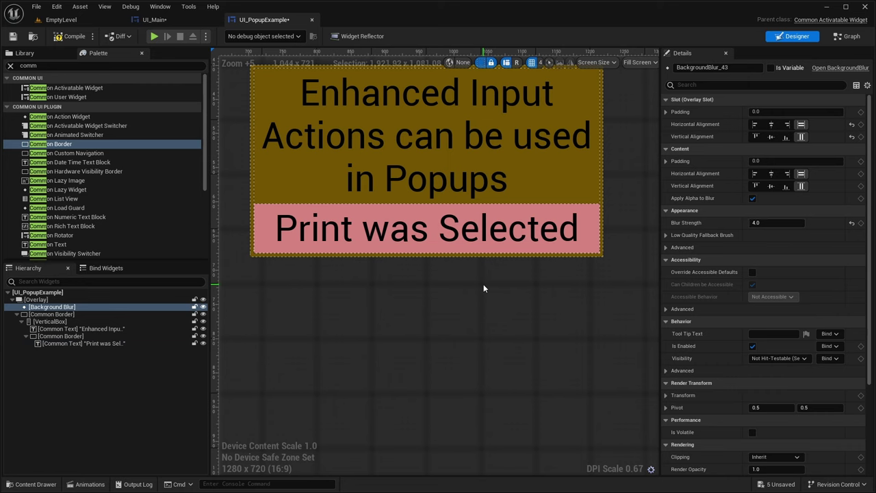
key(ctrl+s)
Step: Rename the pink Common Border around the "Print was Selected" text as PrintSelected
scroll(463, 291, down, 1)
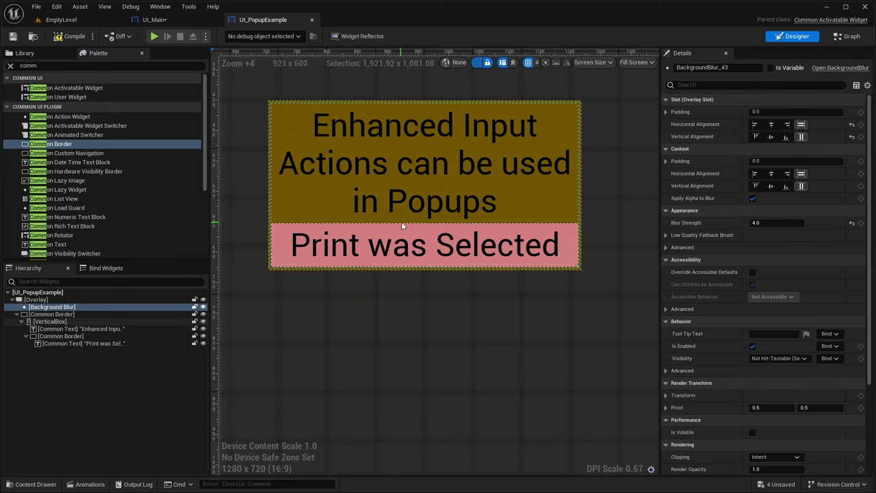
right_drag(400, 274, 400, 283)
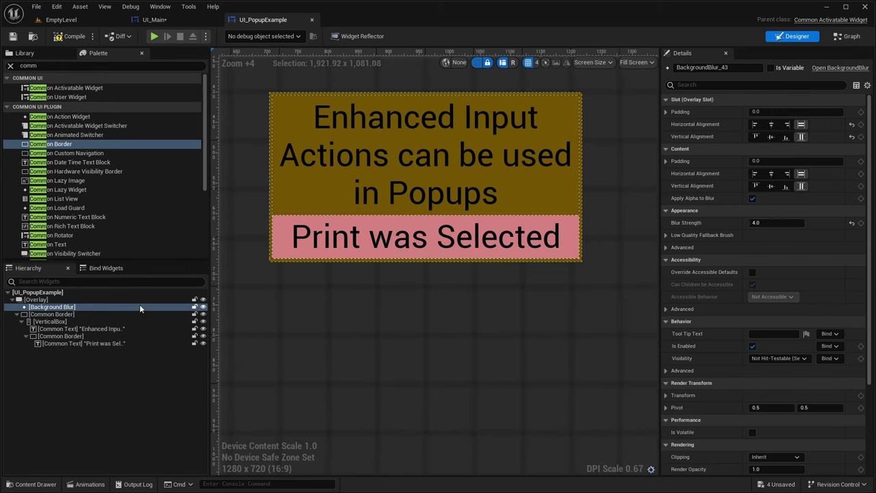
click(68, 337)
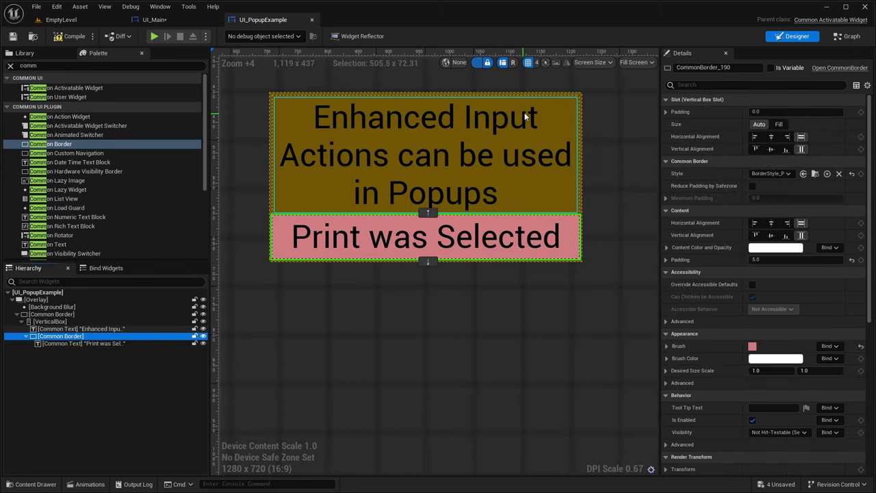
text(Pr)
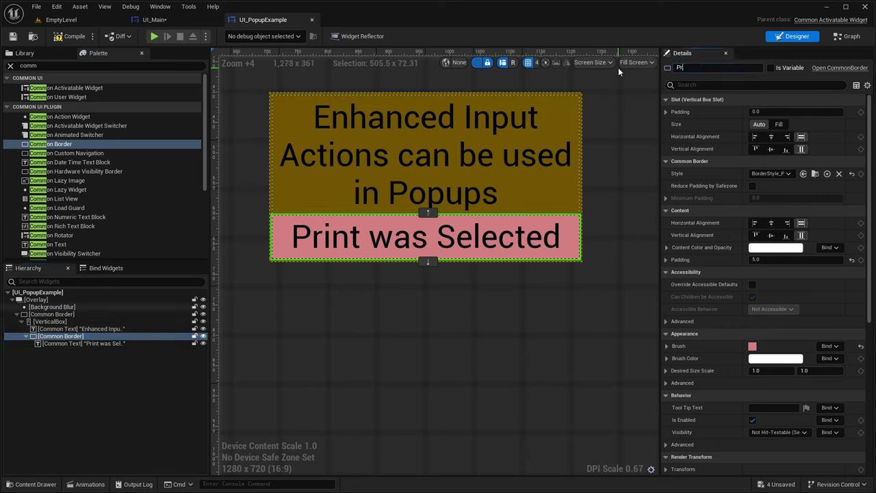
text(intSelected)
key(Return)
click(339, 329)
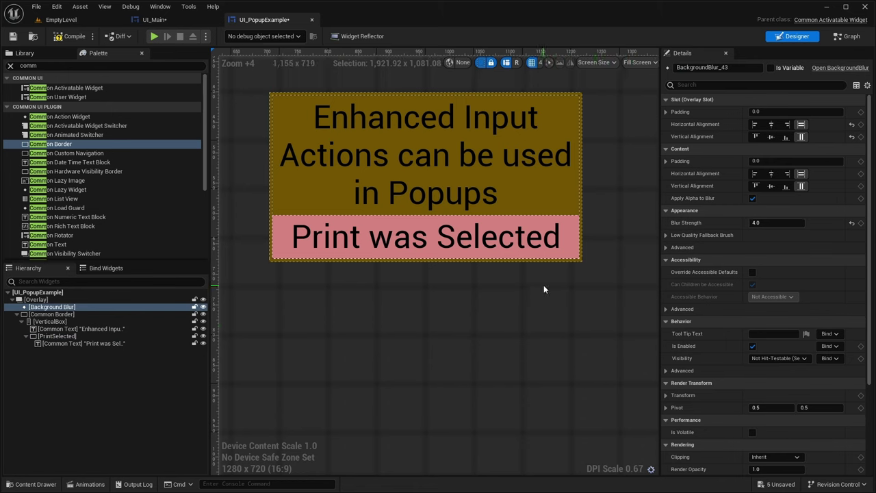
Step: Add a Horizontal Box below PrintSelected in VerticalBox and rename it as HorizontalBox
click(20, 65)
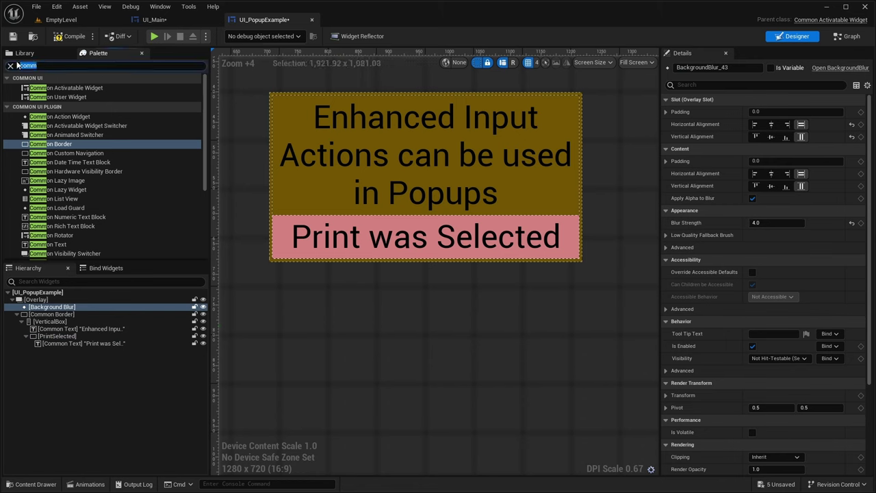
text(hor)
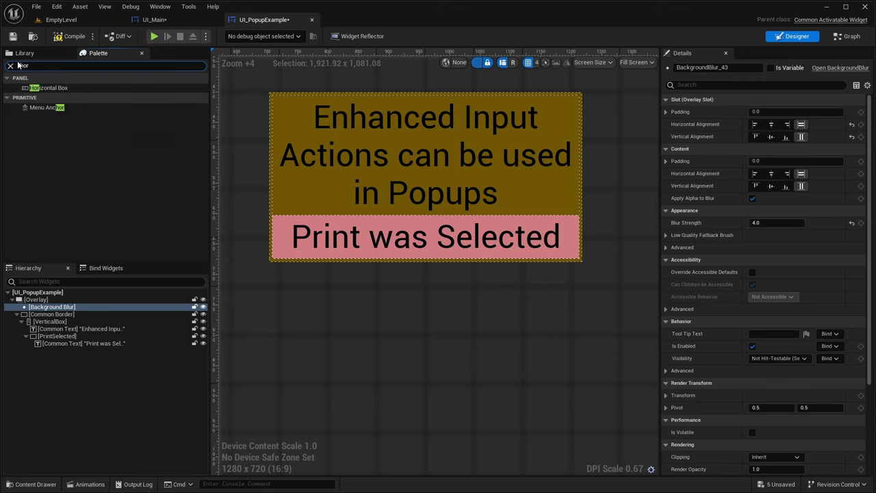
drag(48, 88, 50, 352)
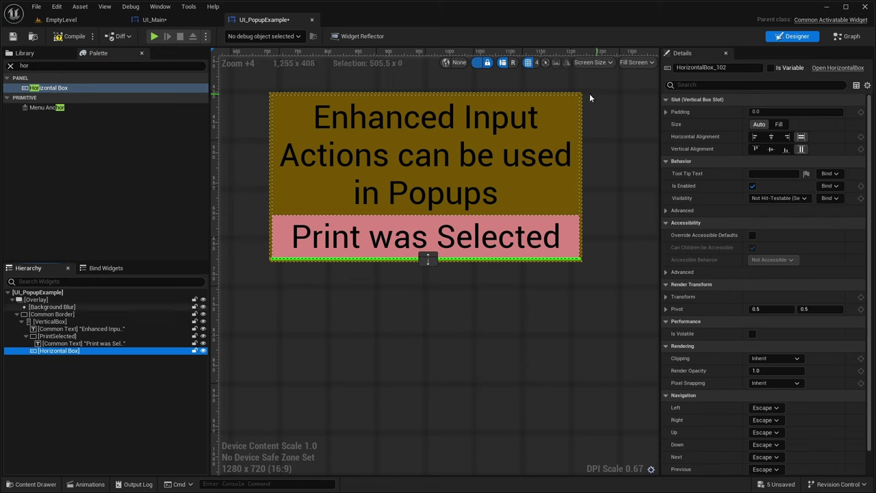
drag(713, 68, 727, 69)
key(BackSpace)
key(Return)
Step: Place two UI Button Base widgets inside HorizontalBox and set the size of both to Fill
double_click(24, 65)
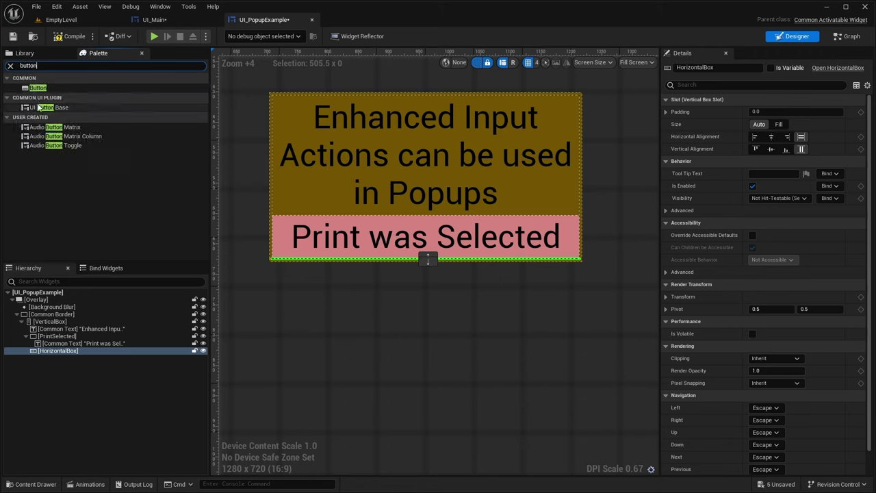
drag(48, 108, 60, 352)
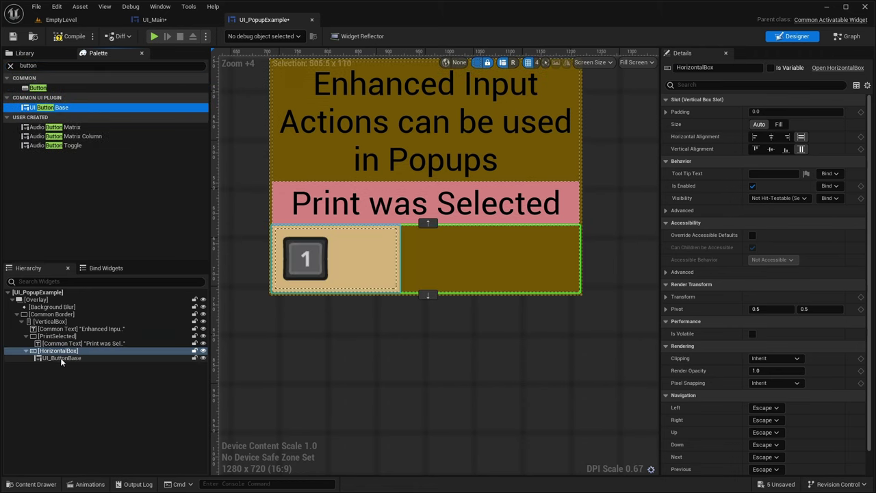
key(ctrl+d)
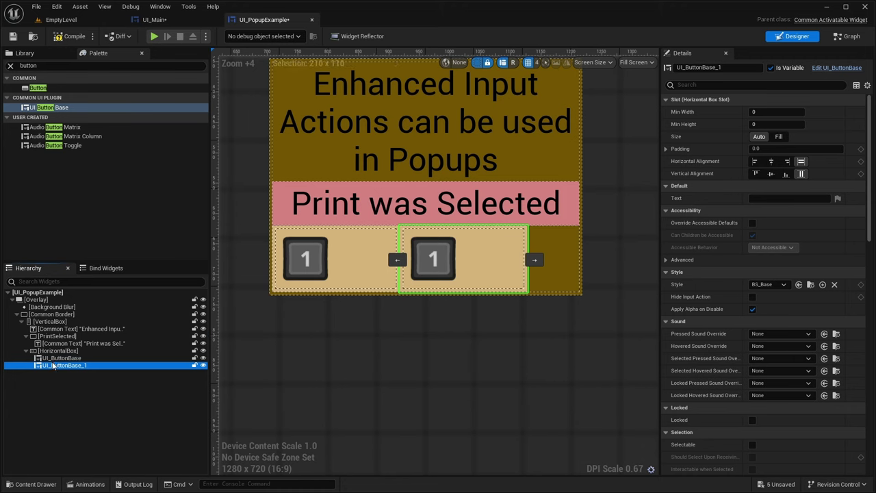
ctrl+click(395, 241)
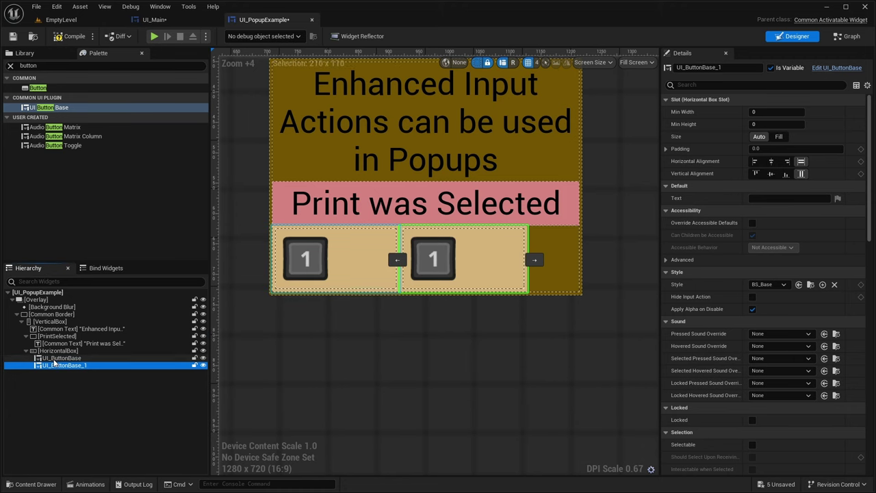
click(779, 137)
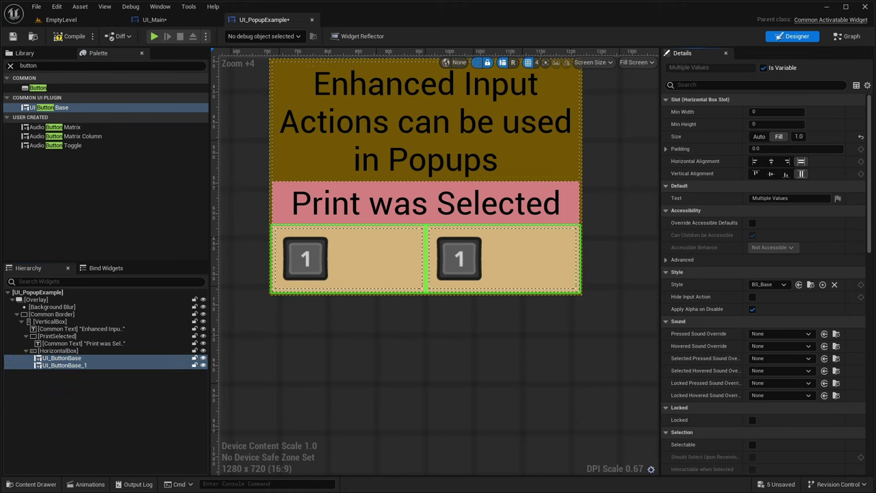
Step: Give both buttons a Min Width of 300 and a Min Height of 100
click(343, 262)
ctrl+click(500, 241)
click(760, 111)
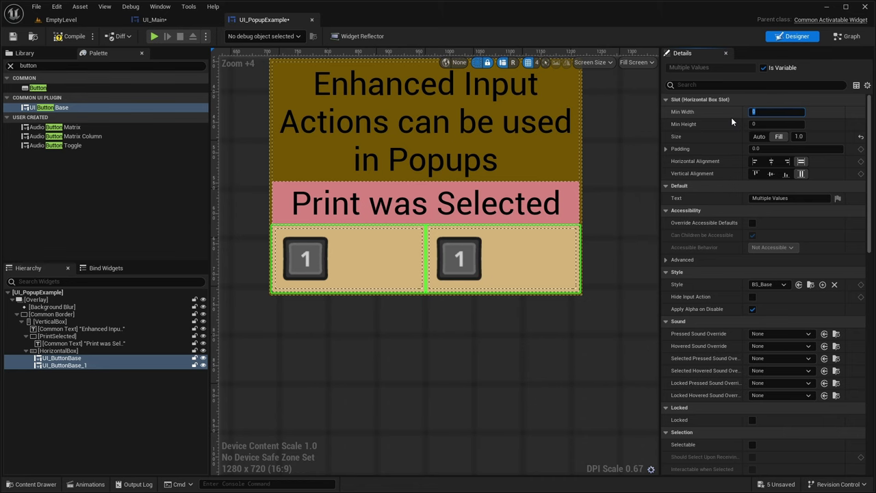
text(300)
key(Tab)
text(1000)
key(Return)
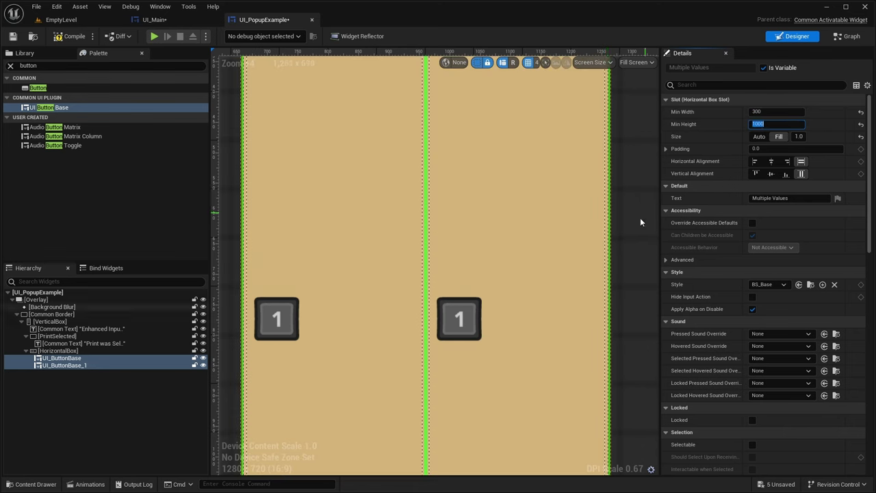
text(100)
key(Return)
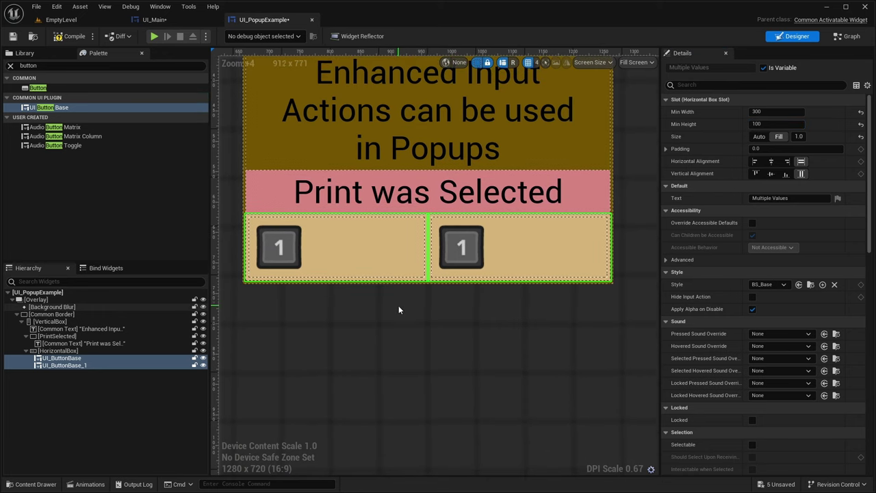
Step: Rename the first button as Button_Print and the second as Button_Close
click(62, 358)
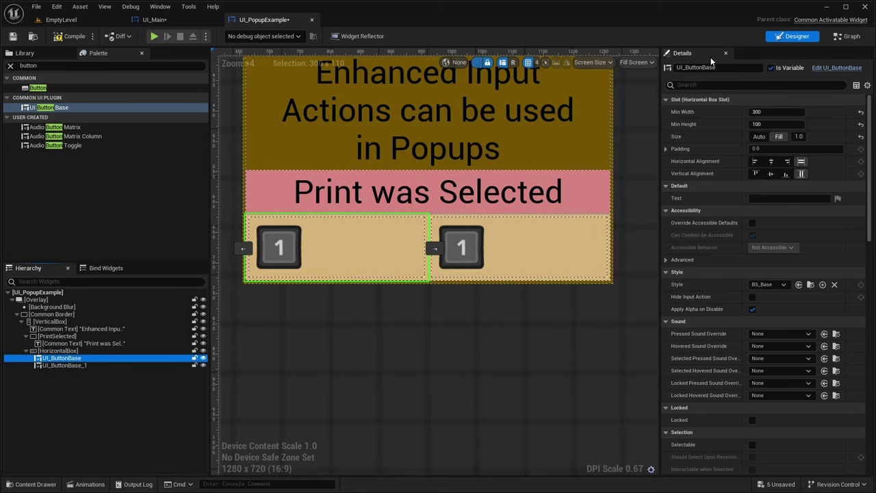
text(Button)
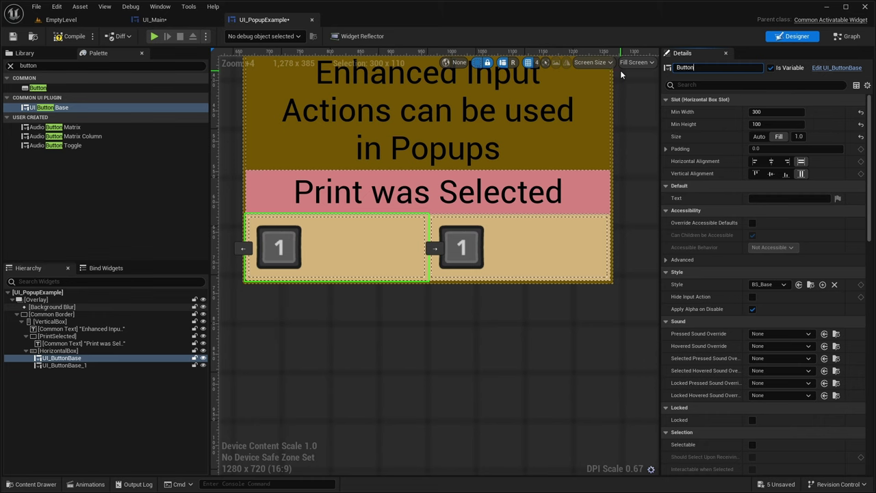
text(_Print)
key(Return)
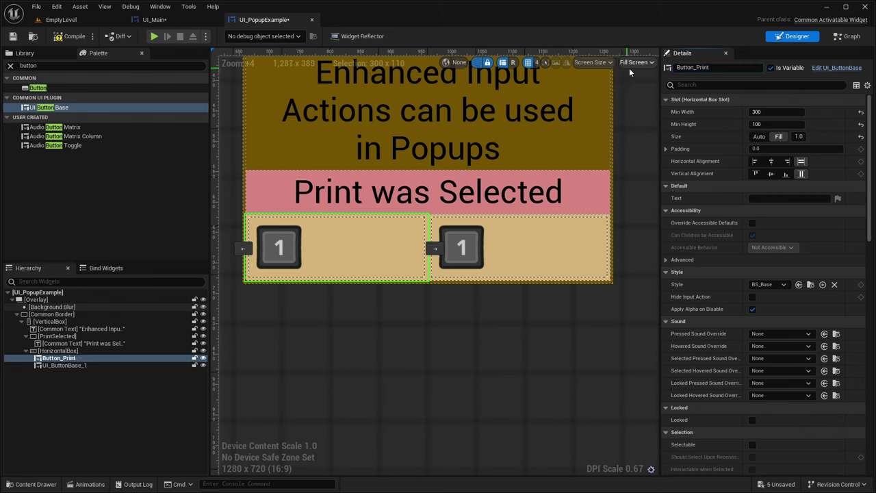
click(64, 366)
text(Button_Clos)
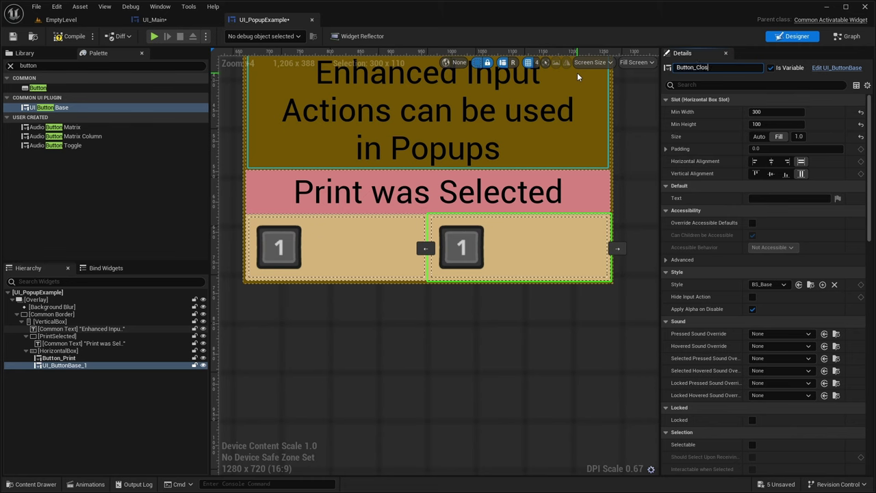
text(e)
key(Return)
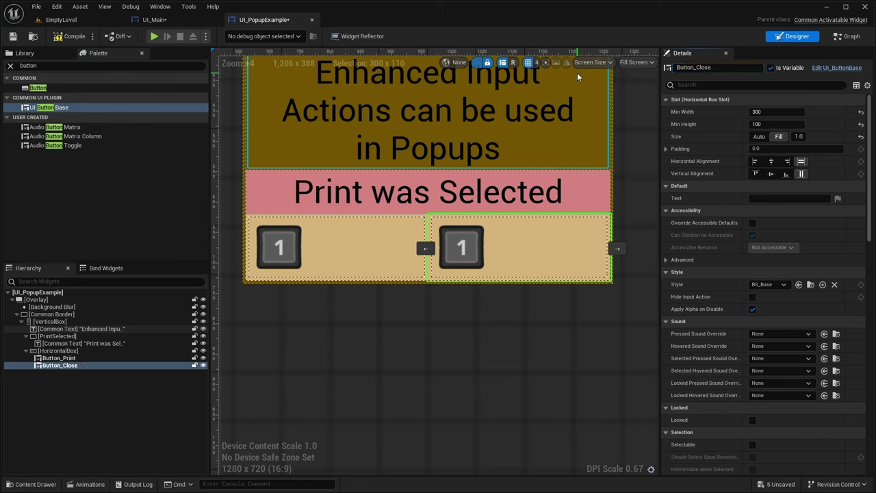
Step: Set the text of Button_Close to "Close" and the text of Button_Print to "Print"
click(763, 197)
text(Close)
key(Return)
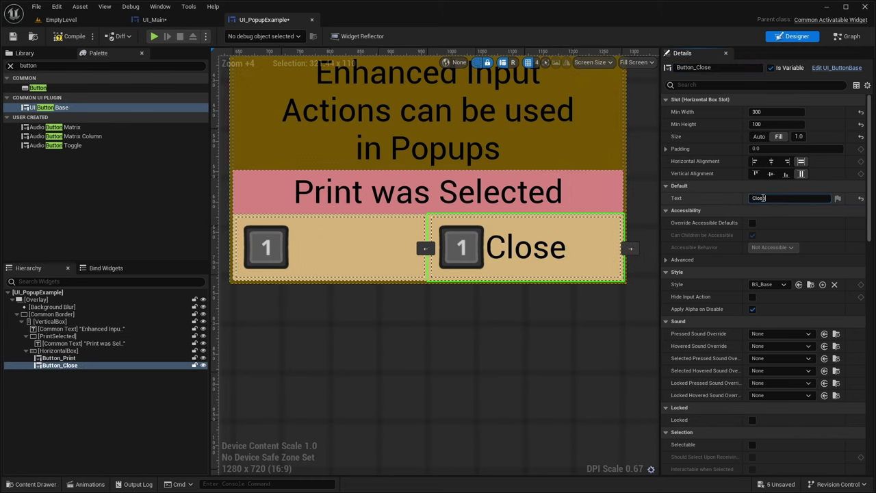
click(337, 246)
click(770, 198)
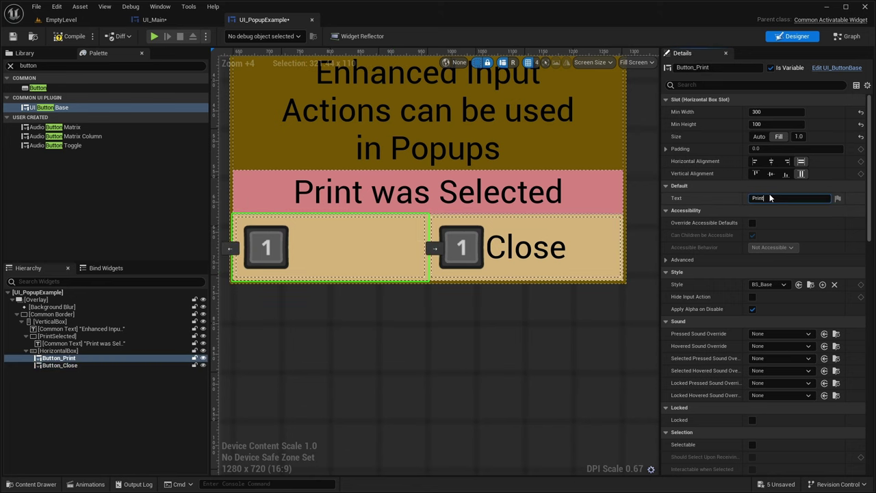
text(Print)
key(Return)
click(526, 334)
scroll(527, 334, down, 2)
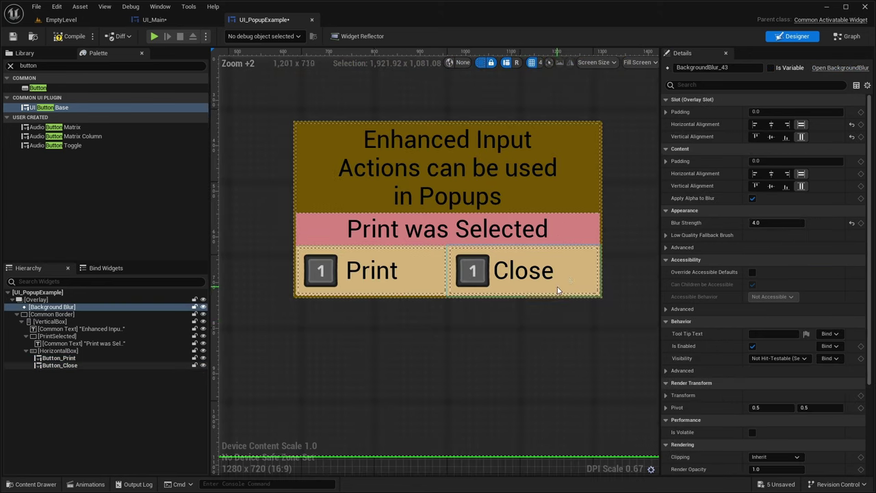
right_drag(554, 278, 481, 313)
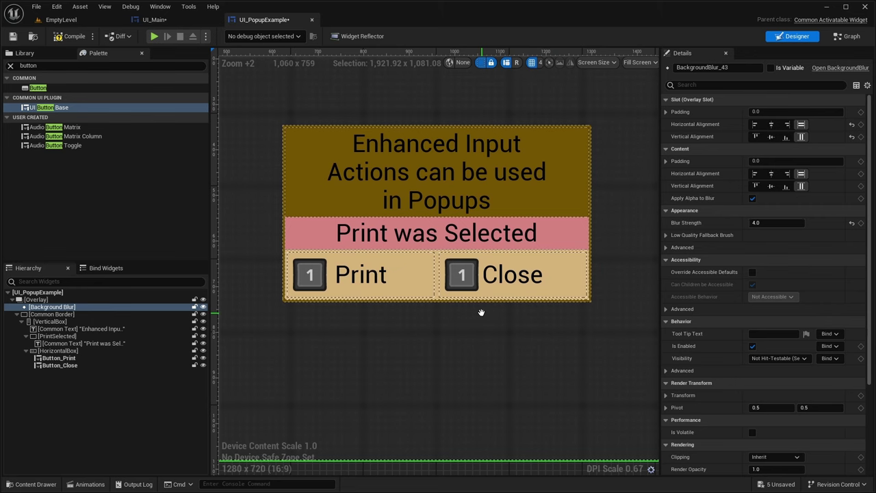
Step: Set the padding of both Button_Print and Button_Close to 10.0, and leave only Button_Print selected
click(103, 358)
ctrl+click(103, 365)
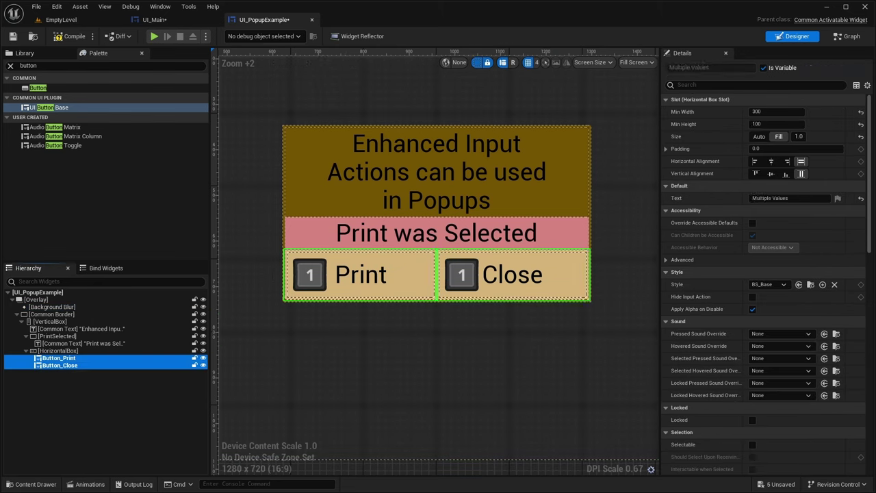
click(779, 148)
text(10)
key(Return)
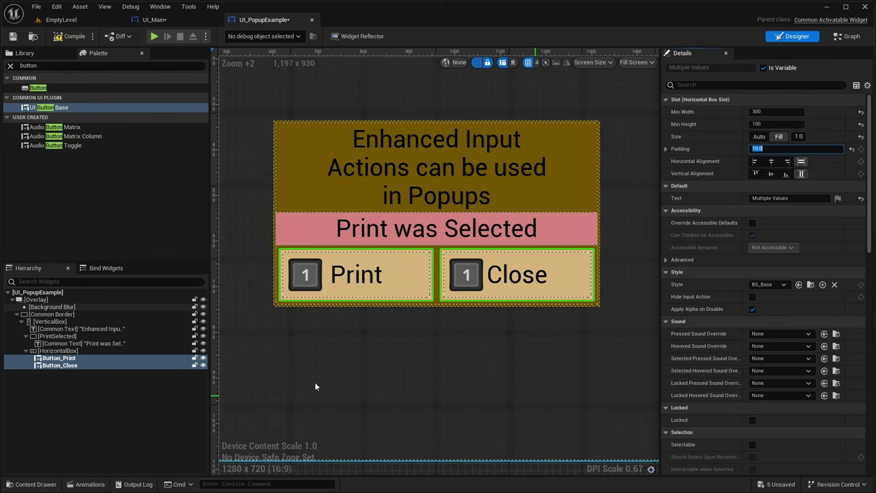
click(52, 307)
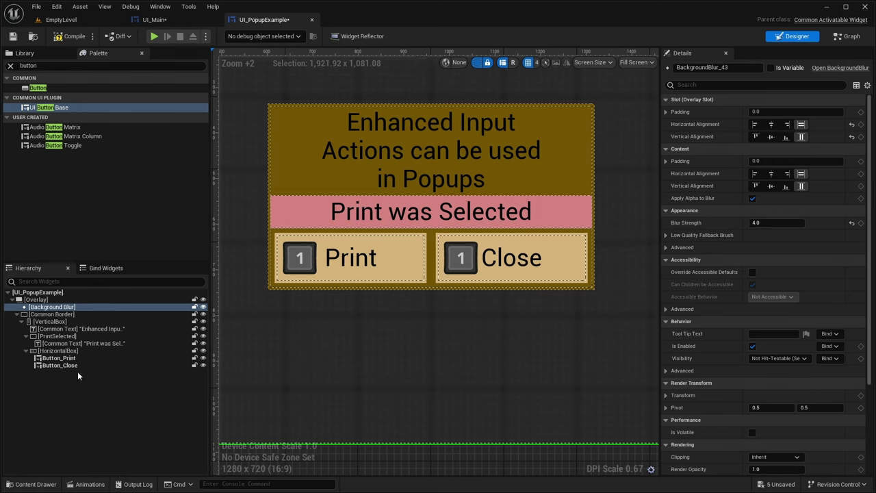
click(60, 358)
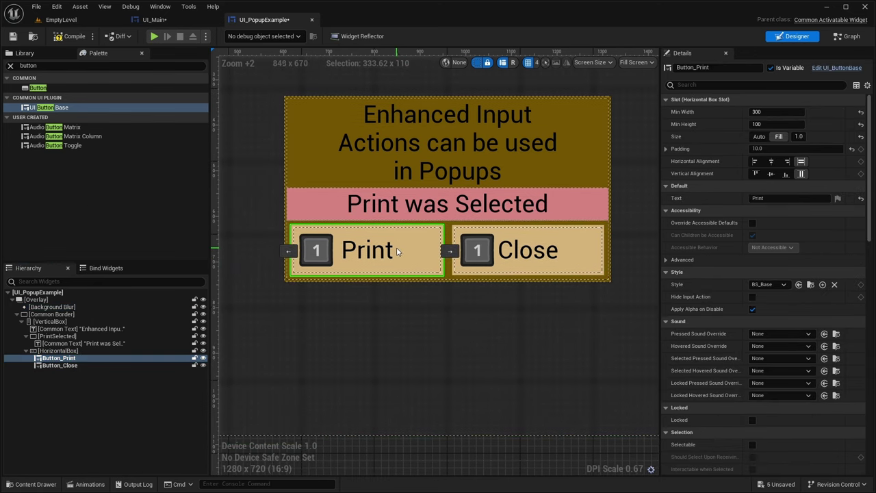
Step: Set Button_Print's triggering input action to the Print row of the DT_InputAction data table
scroll(749, 207, down, 10)
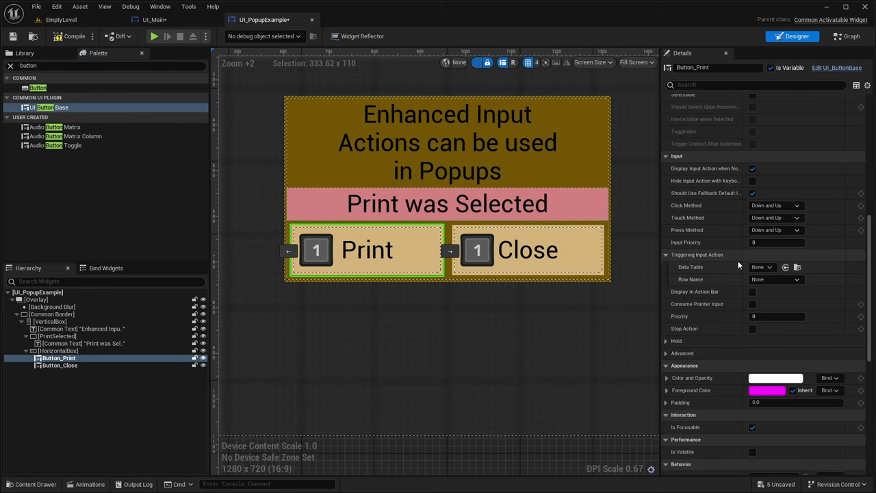
click(765, 267)
click(794, 364)
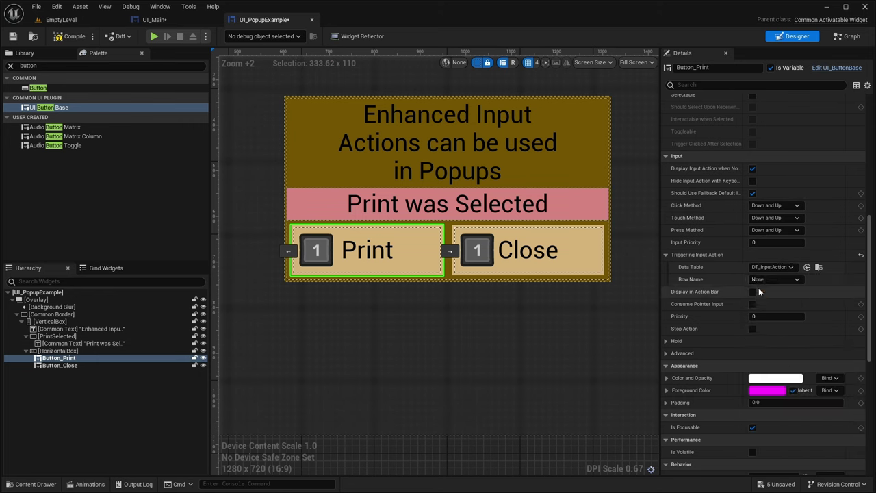
click(772, 280)
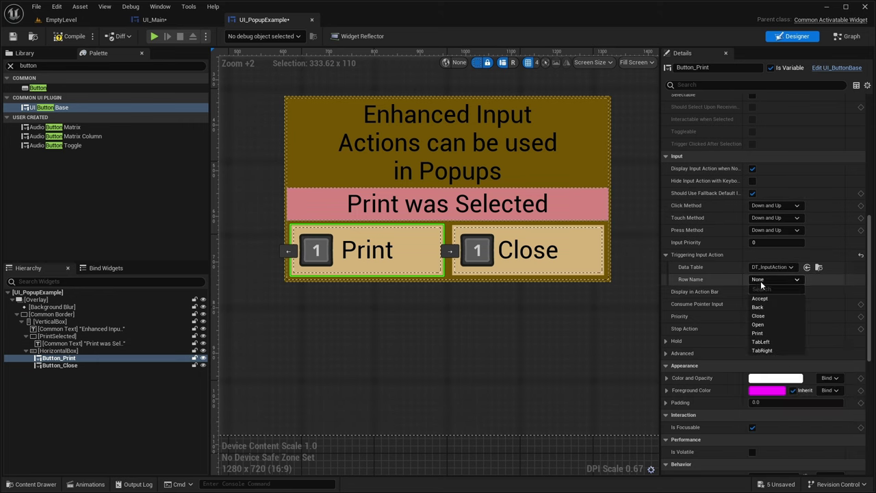
click(763, 334)
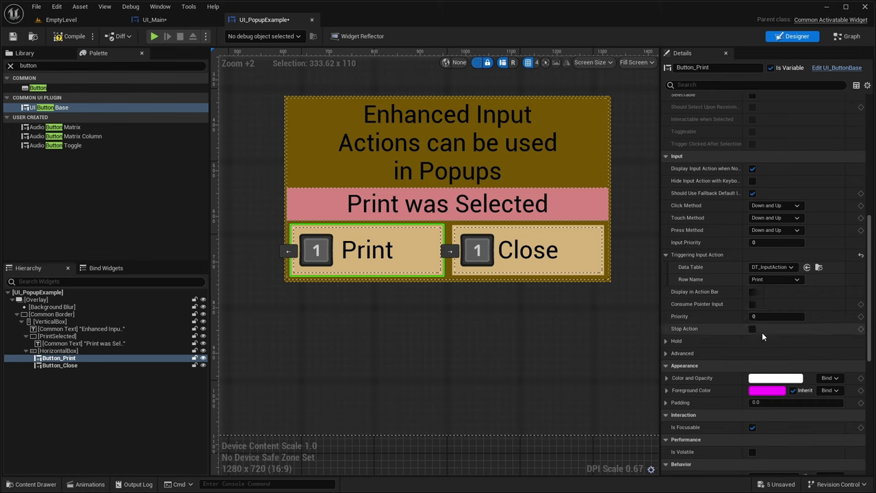
Step: Set Button_Close's triggering input action to the Close row of the DT_InputAction data table
click(534, 257)
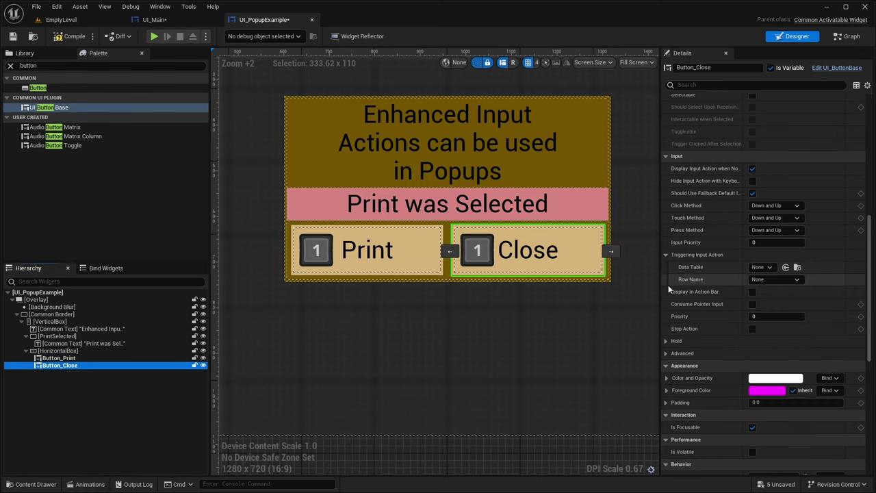
click(759, 268)
click(770, 362)
click(760, 281)
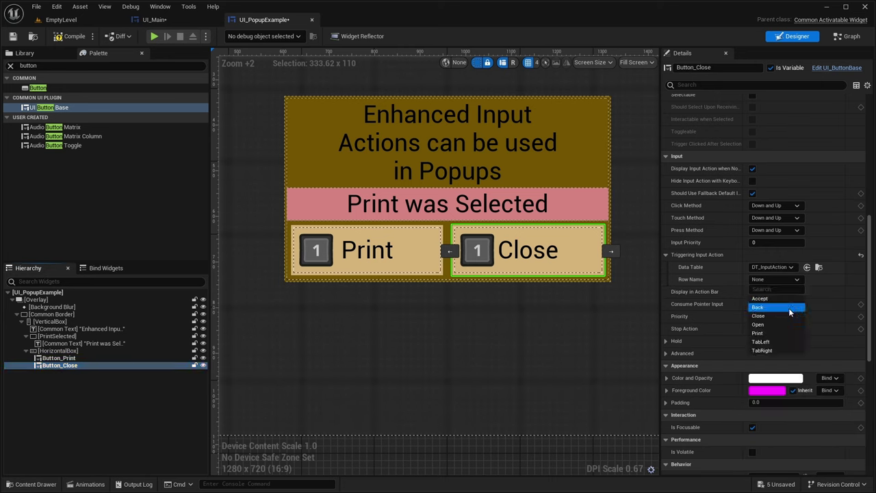
click(765, 315)
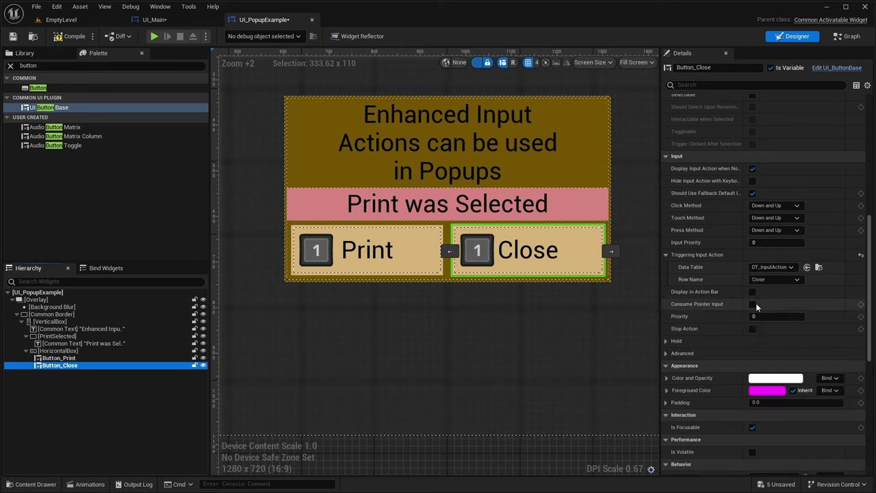
Step: Enable Display in Action Bar for both Button_Print and Button_Close, and clear the selection
ctrl+click(58, 358)
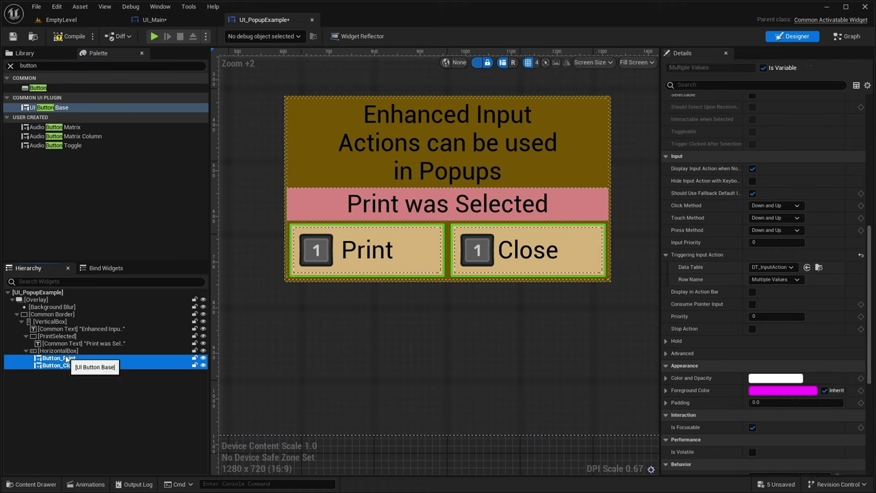
click(752, 291)
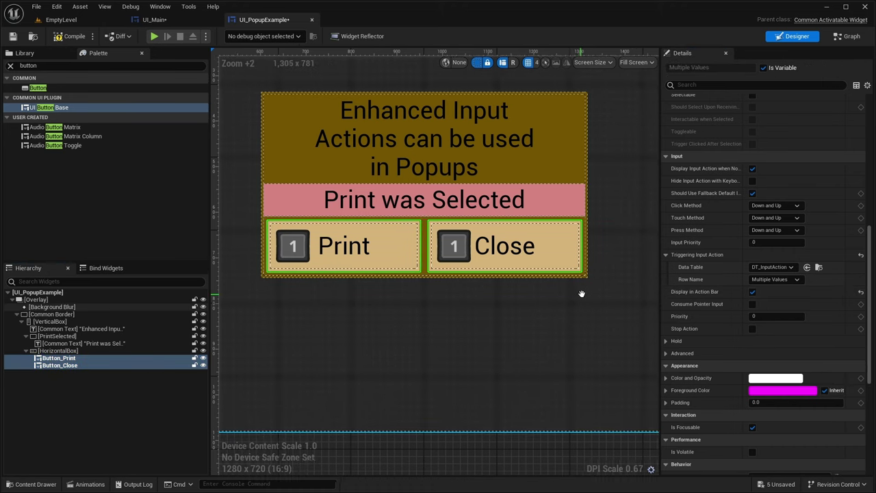
scroll(582, 293, down, 2)
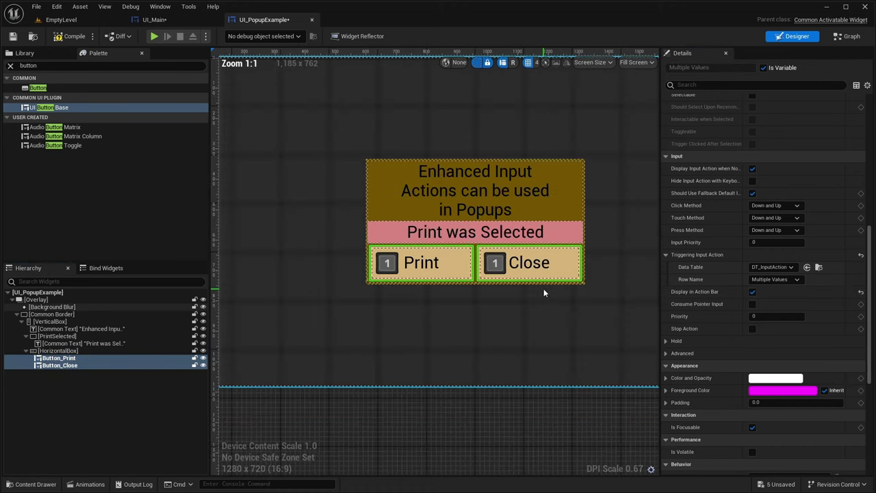
click(525, 321)
scroll(525, 325, down, 2)
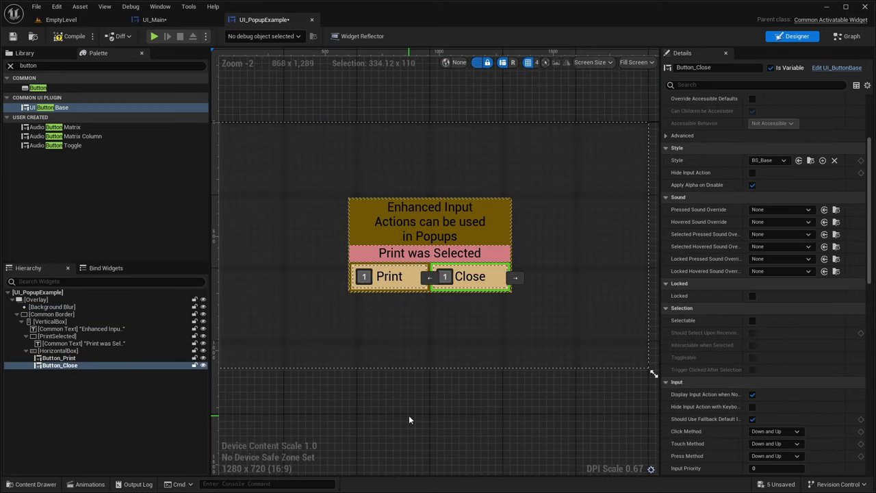
click(409, 419)
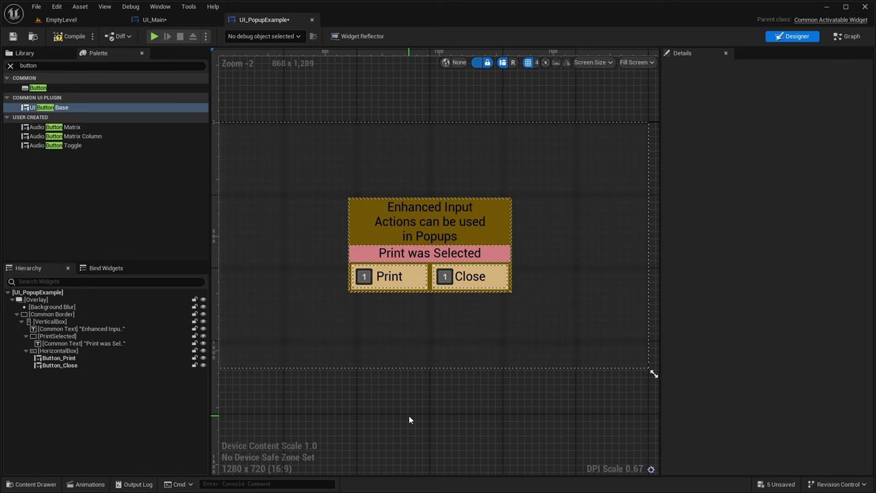
Step: Enable Auto Activate and Is Back Handler on the UI_PopupExample root widget, and try enabling Auto Restore Focus
click(38, 292)
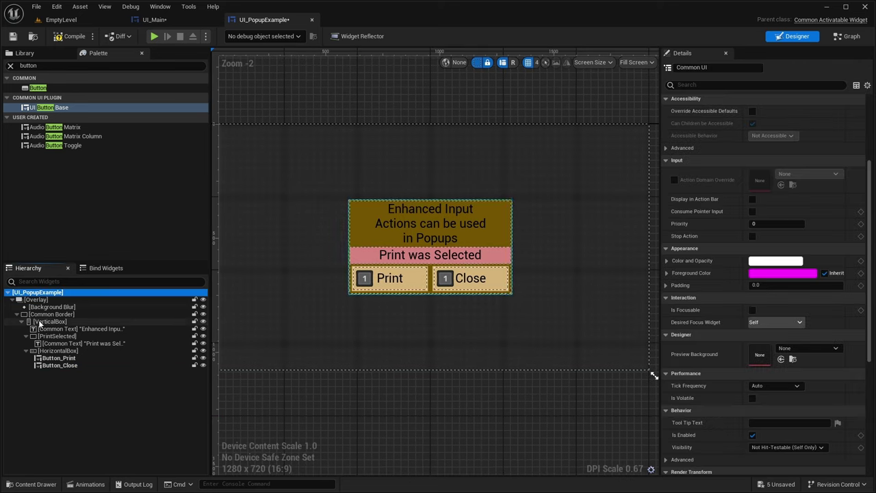
scroll(714, 211, up, 4)
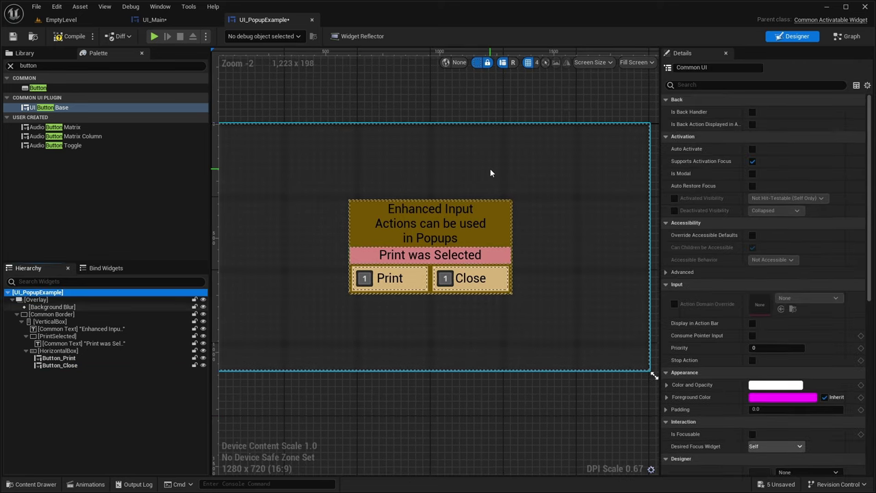
right_drag(490, 173, 504, 159)
click(752, 150)
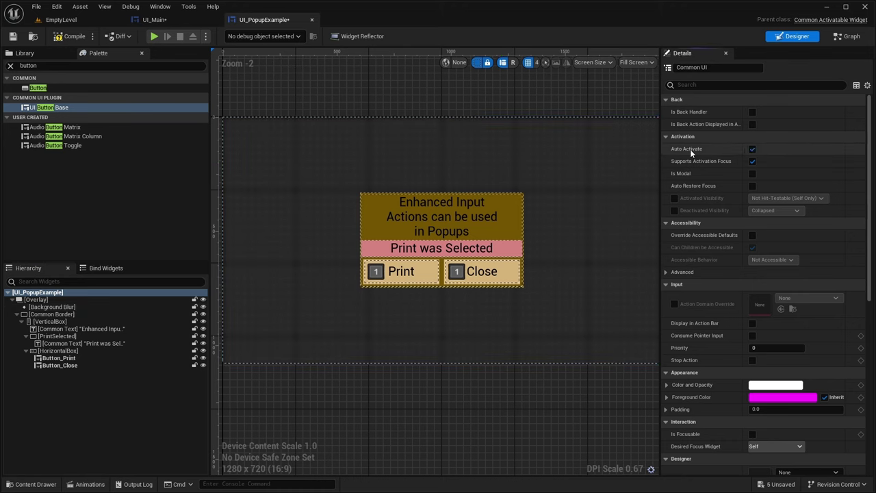
click(753, 112)
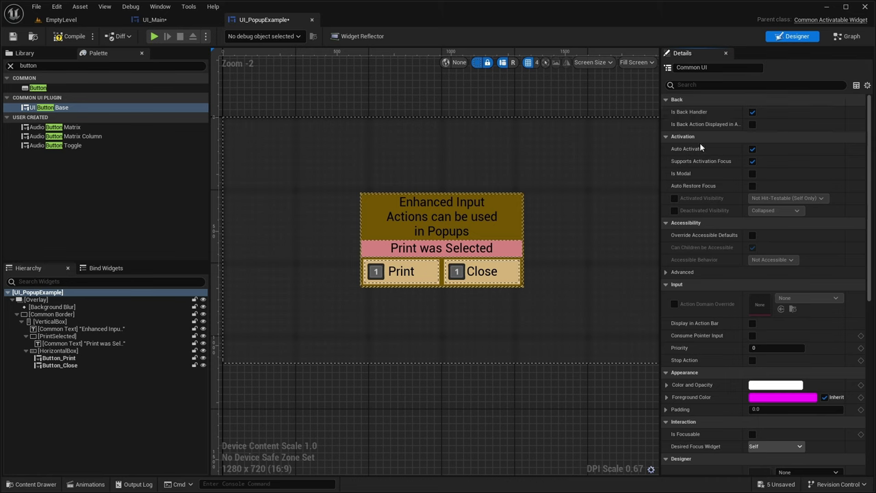
click(752, 185)
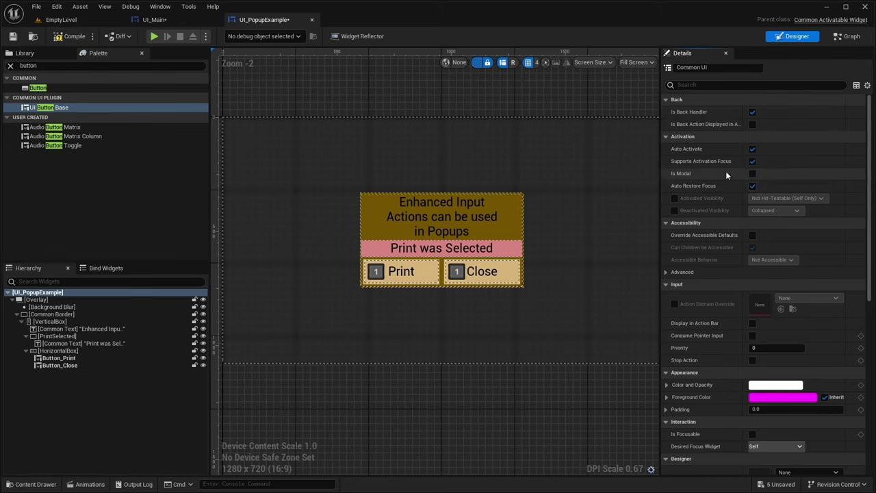
Step: Set the Desired Focus Widget of the UI_PopupExample root to Button_Print
scroll(726, 171, down, 2)
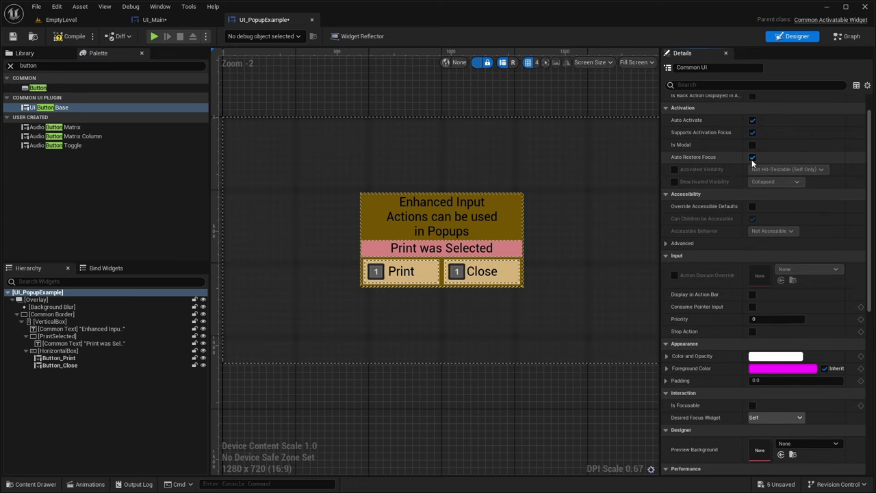
scroll(710, 158, down, 4)
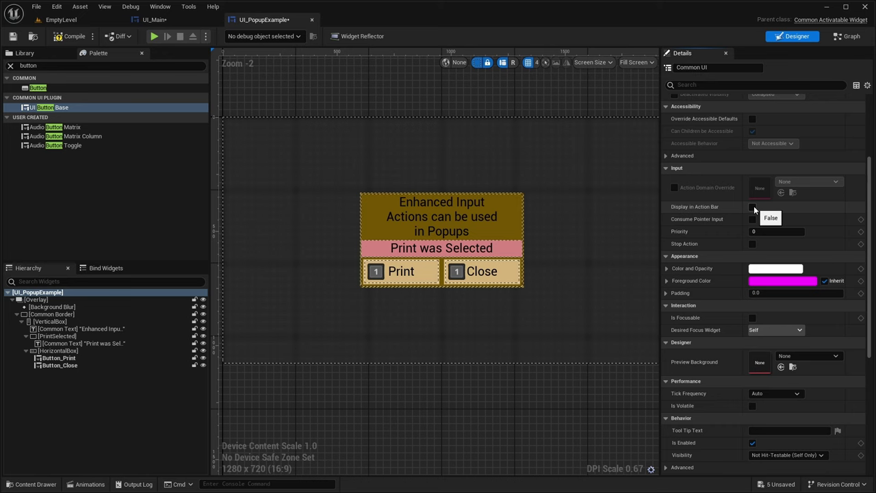
scroll(754, 205, down, 3)
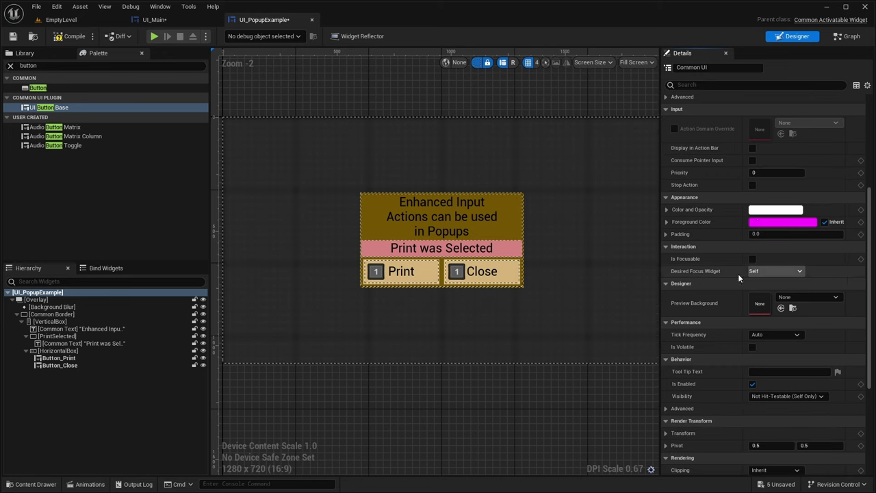
click(796, 271)
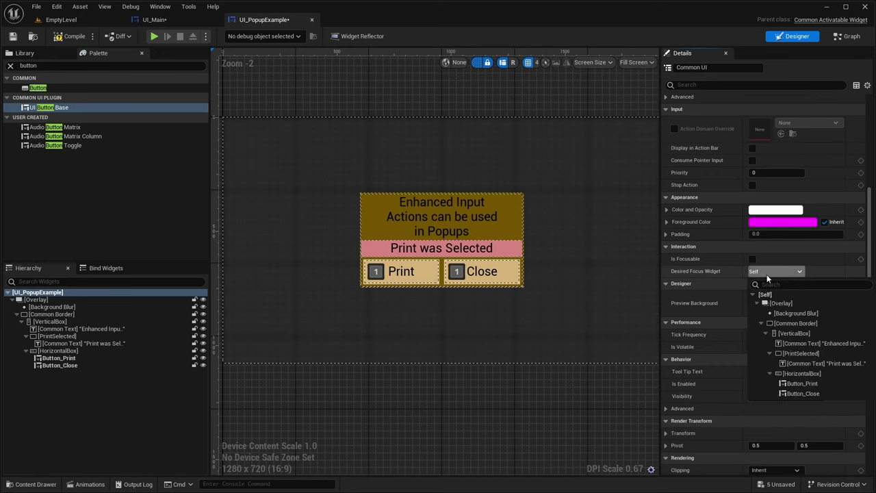
click(803, 384)
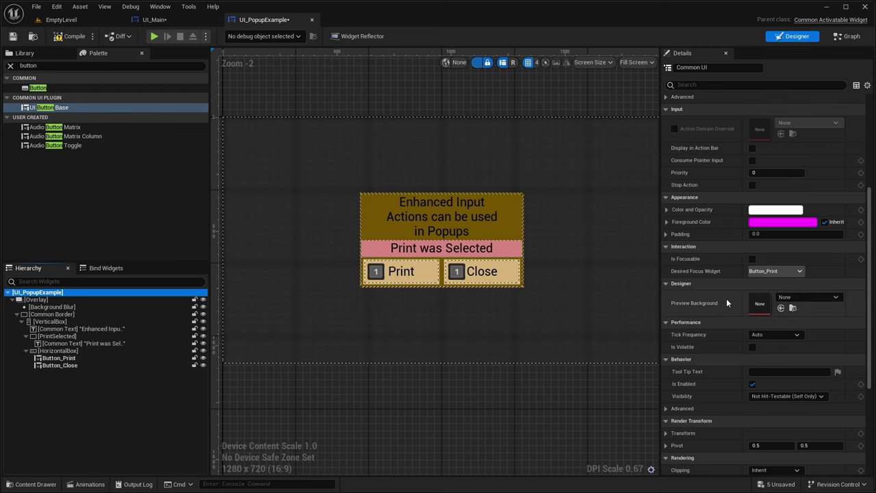
Step: Enable Consume Pointer Input and Stop Action in the input settings of the UI_PopupExample root widget
scroll(726, 297, up, 8)
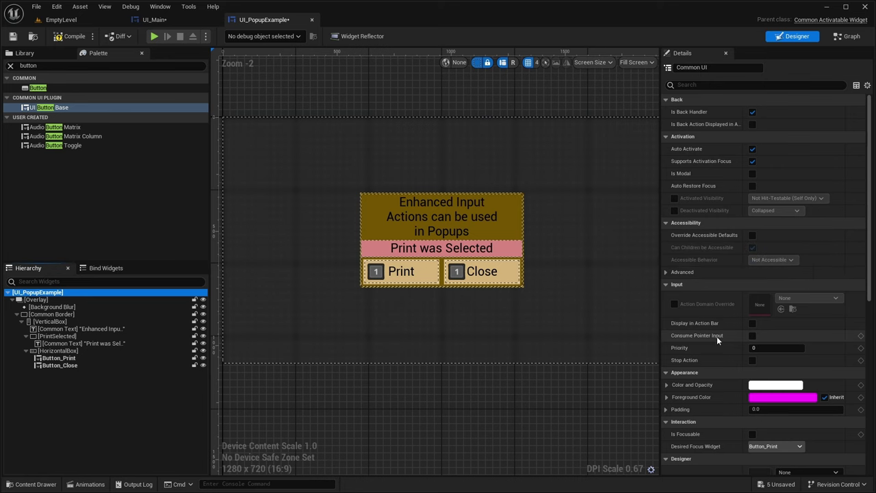
click(753, 335)
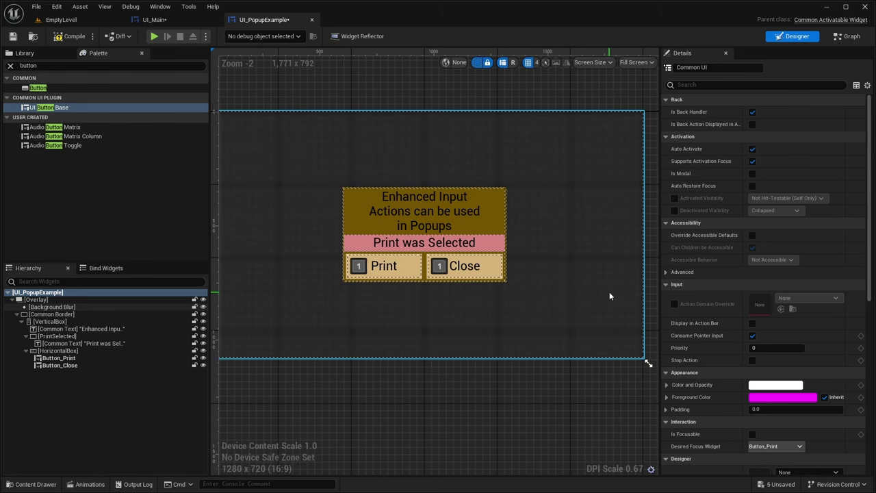
click(752, 361)
mouse_move(555, 335)
right_down()
mouse_move(563, 346)
mouse_move(561, 325)
right_up()
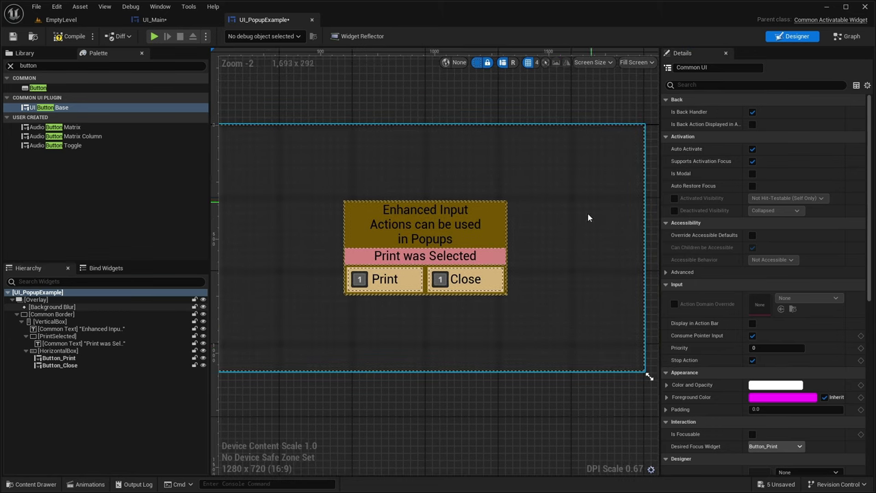
Step: Set the visibility of the popup's Overlay to Visible, and select the Background Blur
click(78, 306)
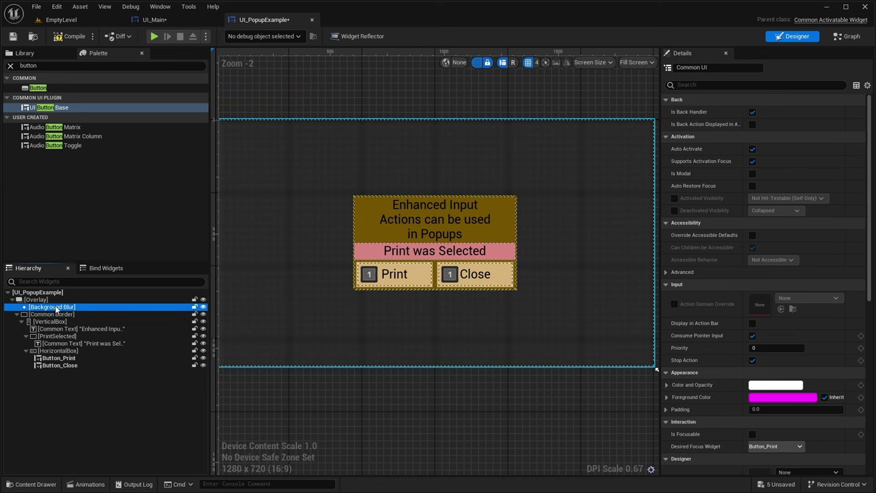
click(37, 299)
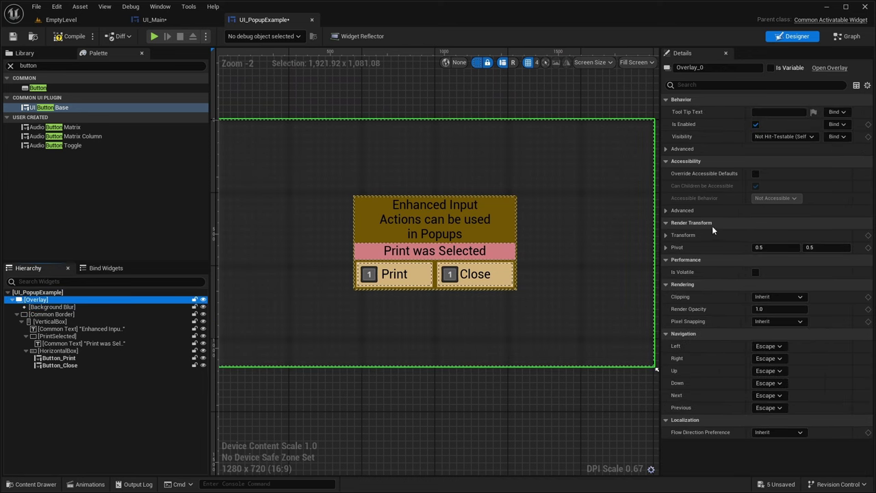
click(787, 136)
click(764, 146)
scroll(473, 321, up, 1)
scroll(476, 330, down, 1)
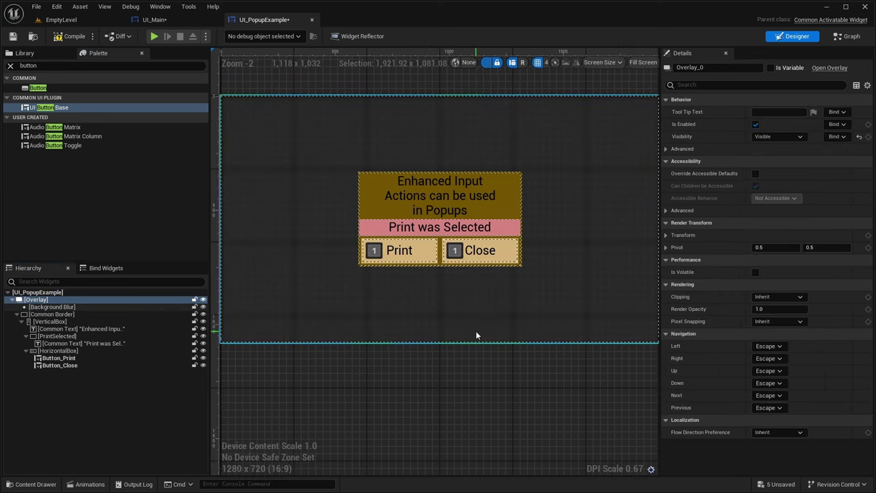
click(474, 320)
scroll(493, 274, down, 1)
right_drag(446, 311, 484, 287)
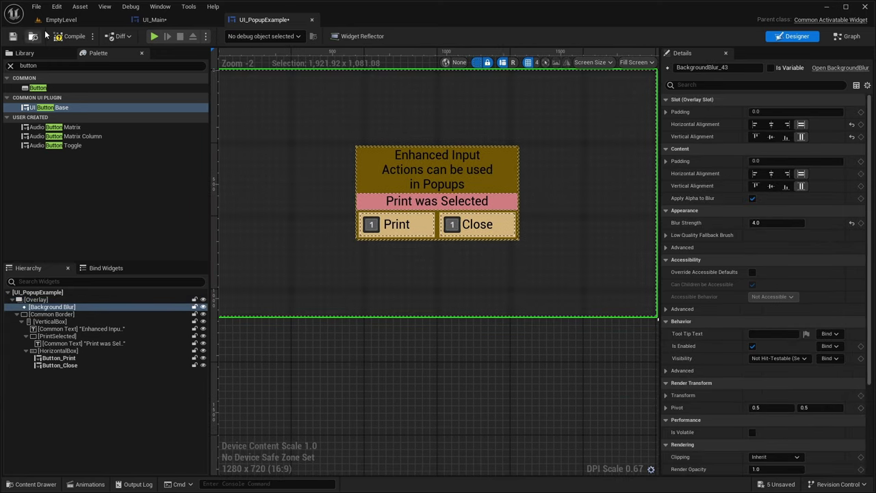
right_drag(330, 123, 338, 121)
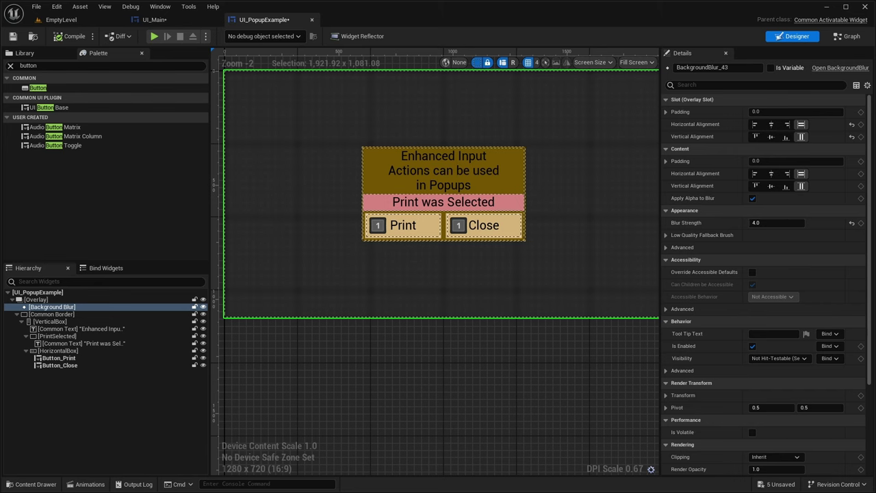
Step: Create a widget animation named PrintClickedOn and select it for editing
click(90, 484)
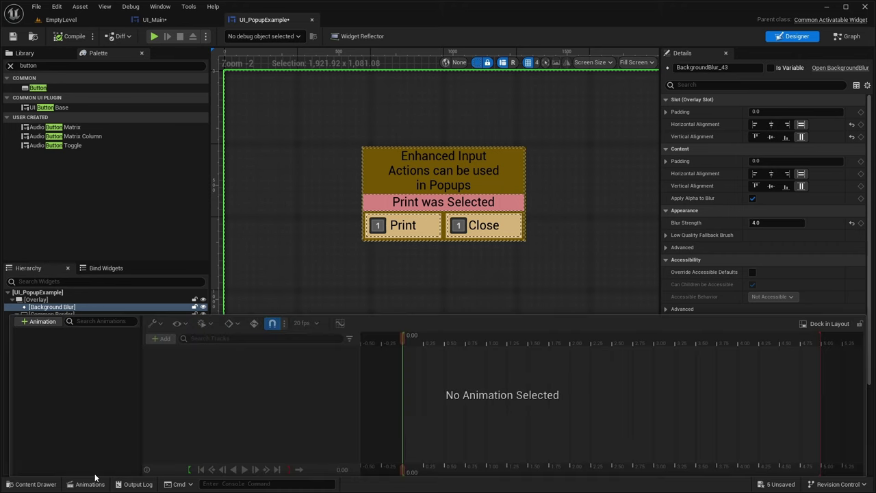
click(39, 321)
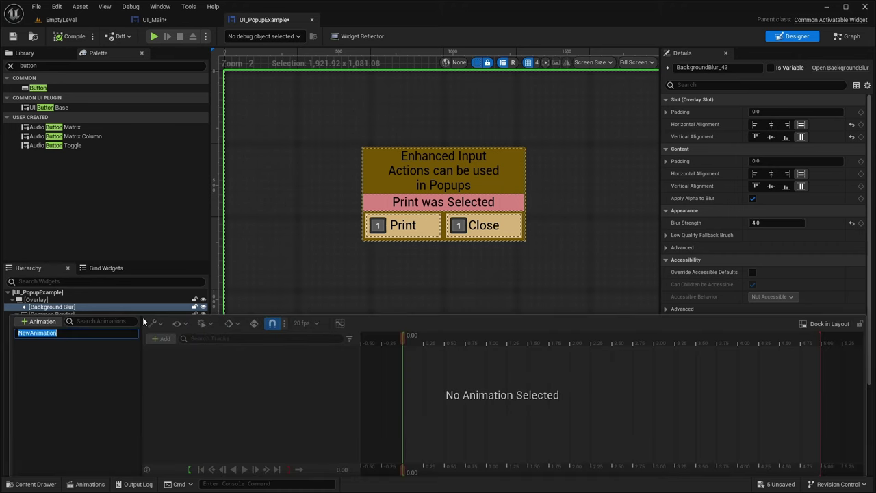
text(PrintClickedOn)
key(Return)
click(130, 333)
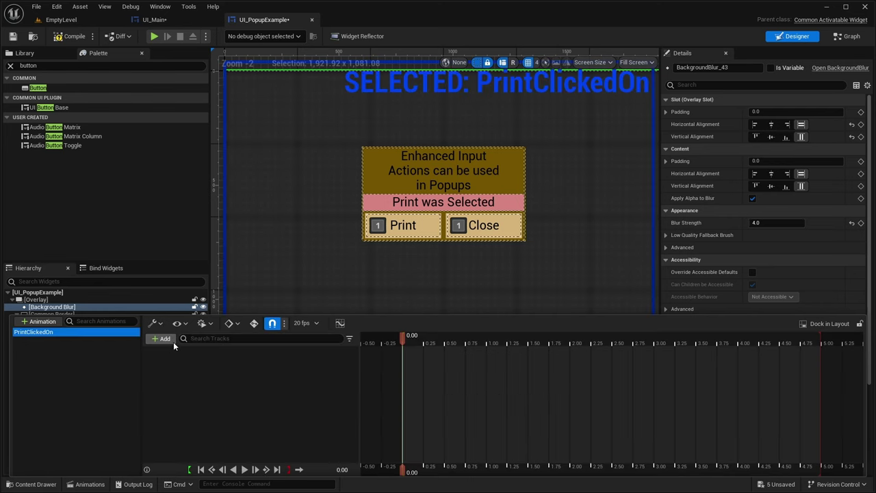
Step: Add a track for the PrintSelected widget to the PrintClickedOn animation, and select PrintSelected in the widget tree
click(170, 342)
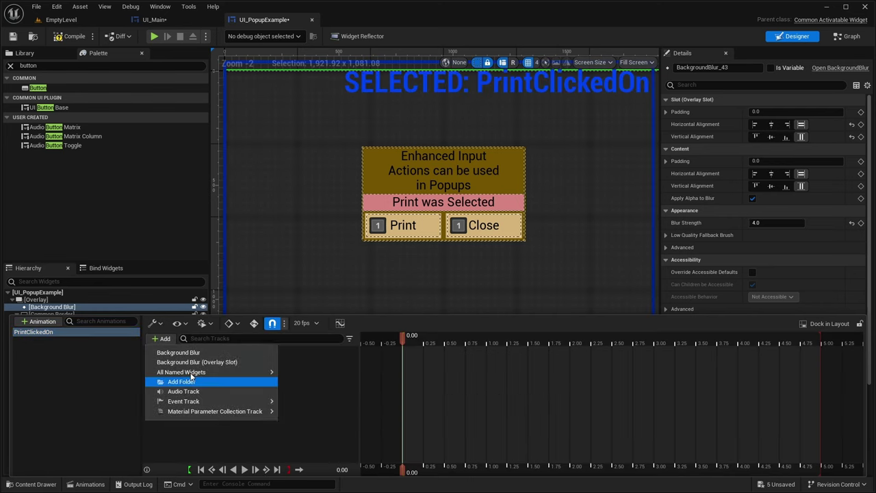
mouse_move(219, 372)
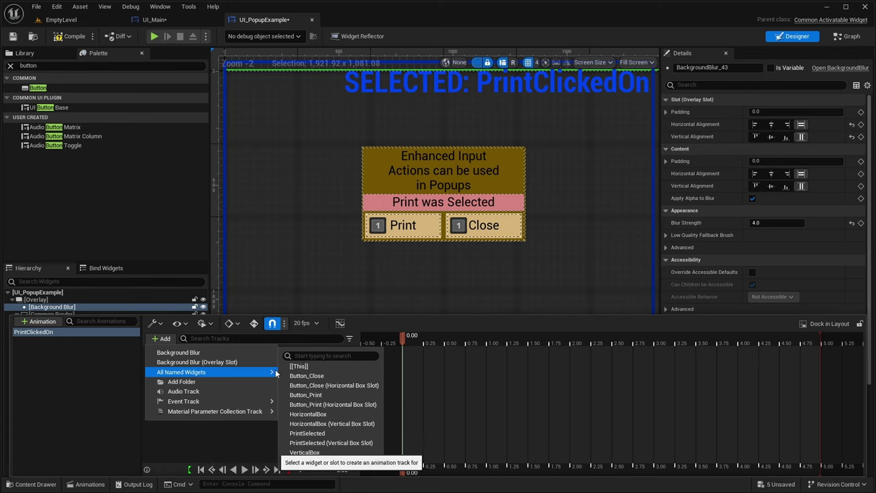
click(321, 434)
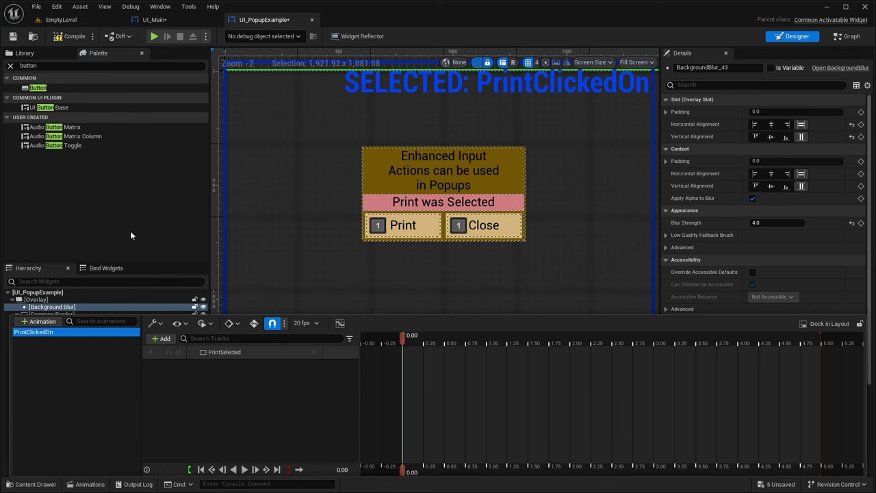
click(125, 222)
click(79, 336)
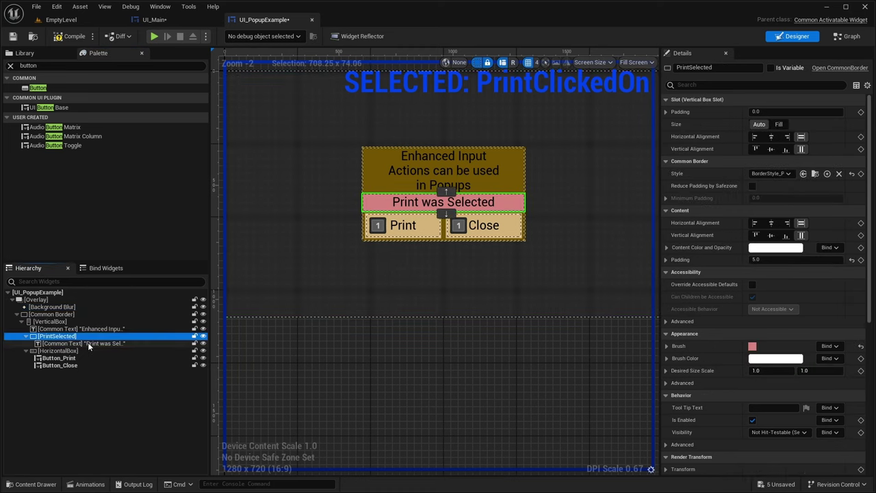
click(31, 484)
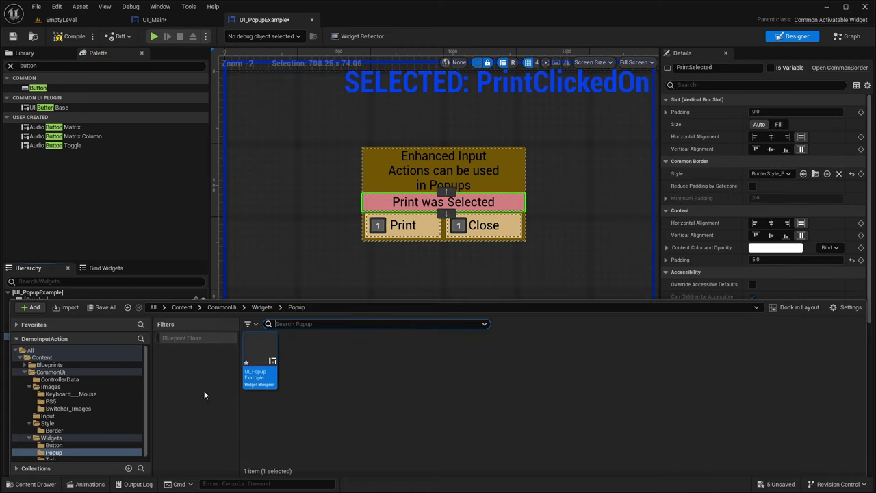
key(ctrl+shift+space)
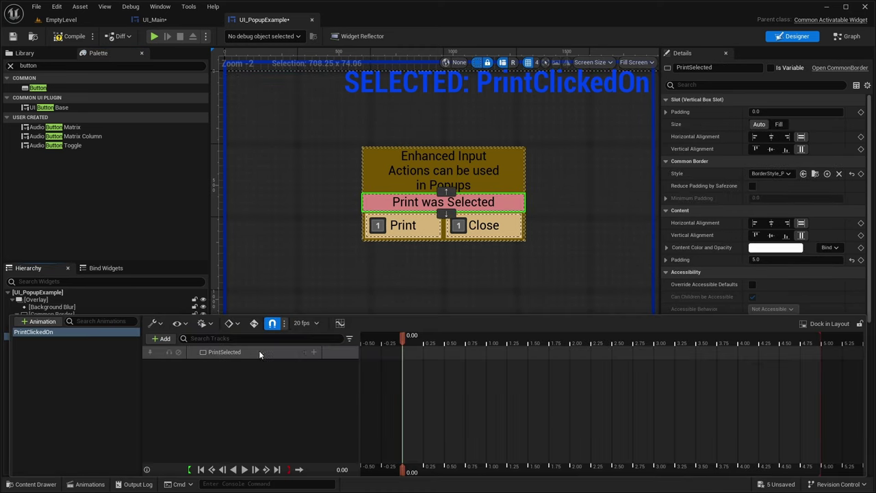
Step: Set the end of the PrintClickedOn animation's playback range to 2.00 seconds
click(302, 355)
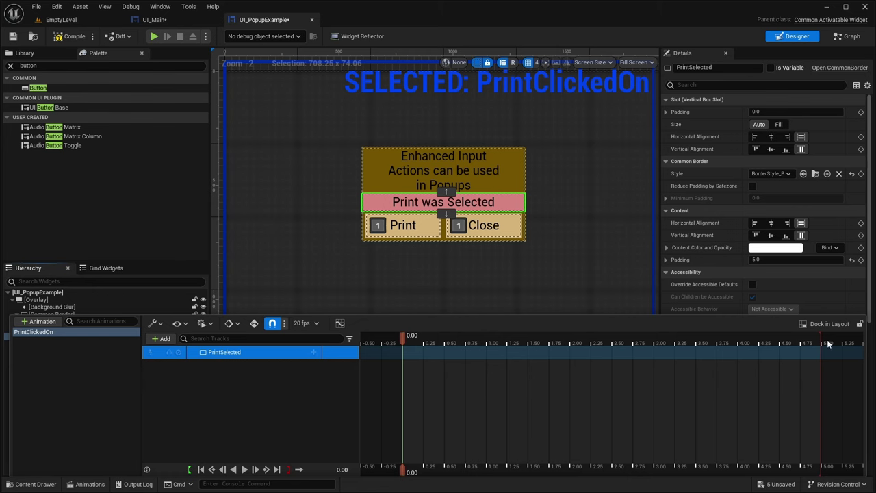
mouse_move(822, 338)
mouse_down()
mouse_move(552, 331)
mouse_move(570, 330)
mouse_up()
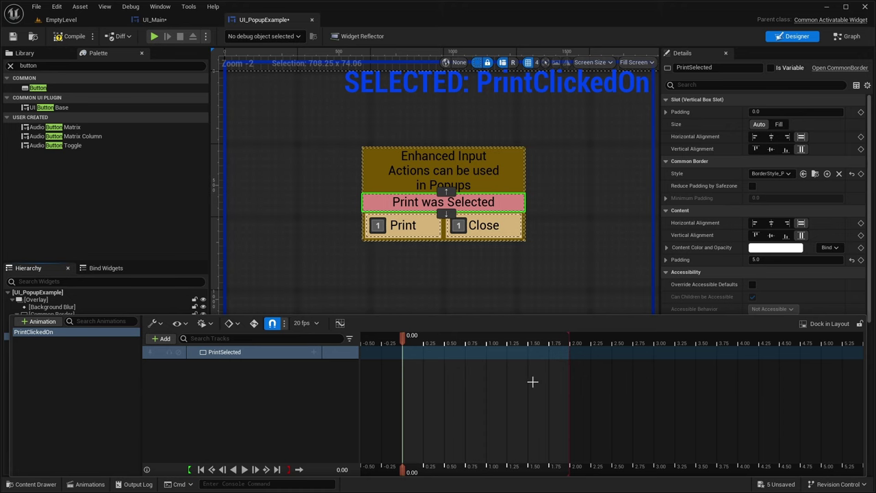
ctrl+scroll(498, 380, up, 5)
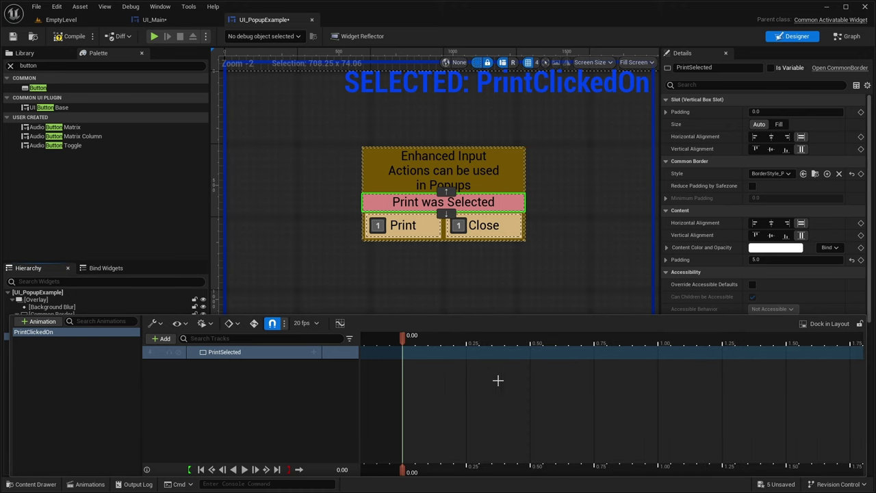
Step: Add Transform and Visibility property tracks to PrintSelected in the PrintClickedOn animation
click(312, 352)
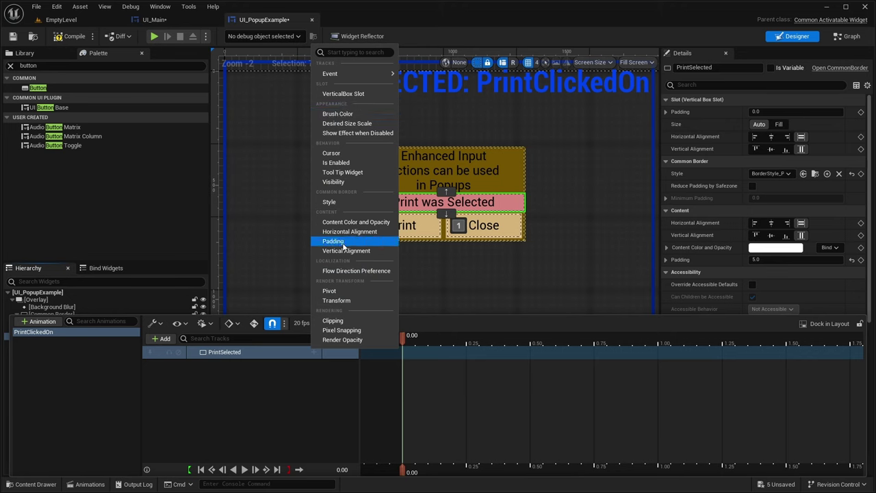
click(337, 301)
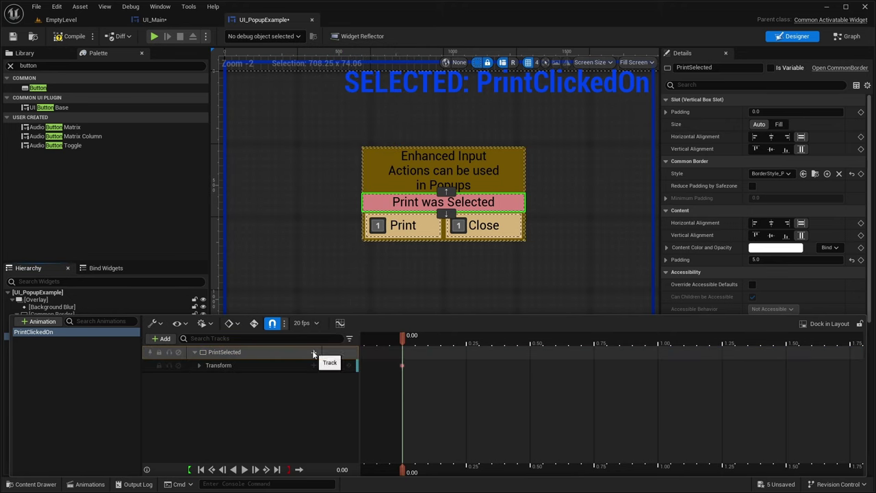
click(314, 352)
click(356, 182)
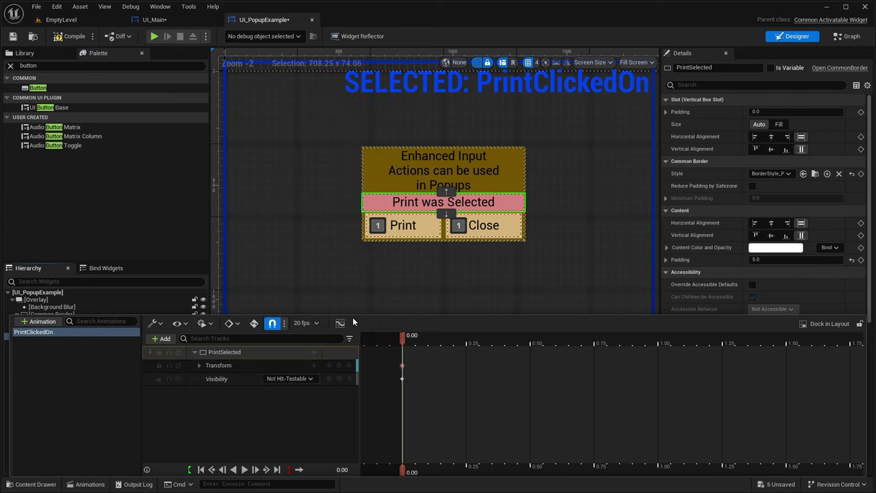
Step: Add a Visibility key at 2.00 seconds set to Not Hit-Testable (Self Only)
click(441, 341)
drag(497, 344, 454, 343)
scroll(548, 378, down, 4)
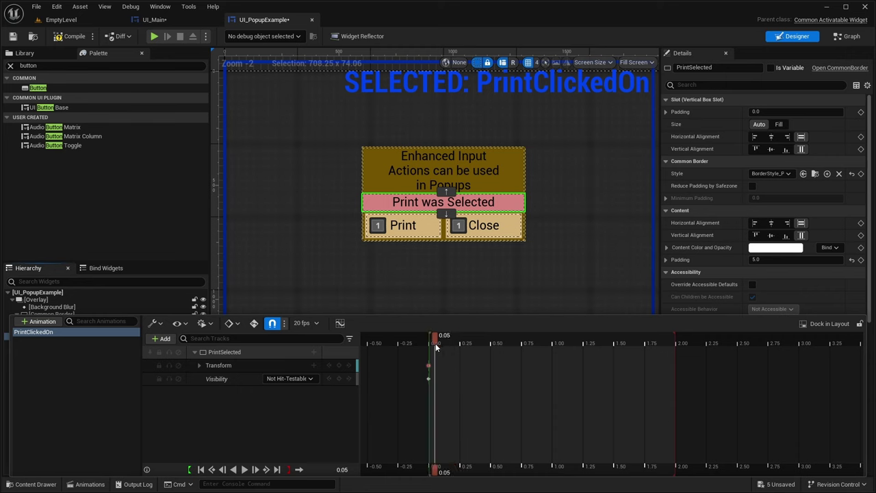
drag(436, 347, 428, 345)
scroll(413, 377, up, 2)
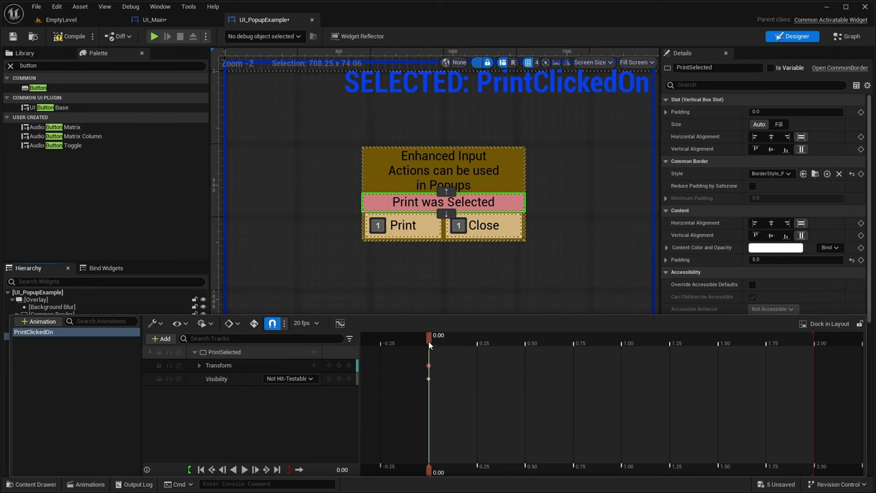
drag(428, 341, 703, 351)
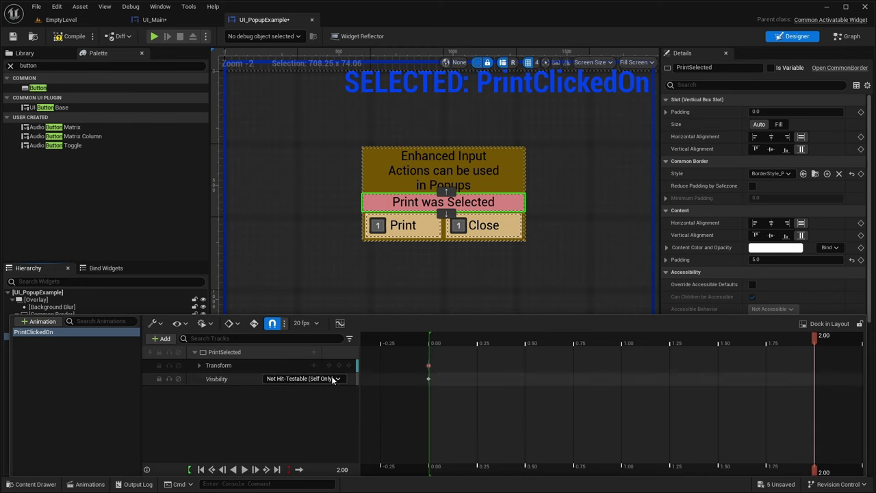
click(339, 379)
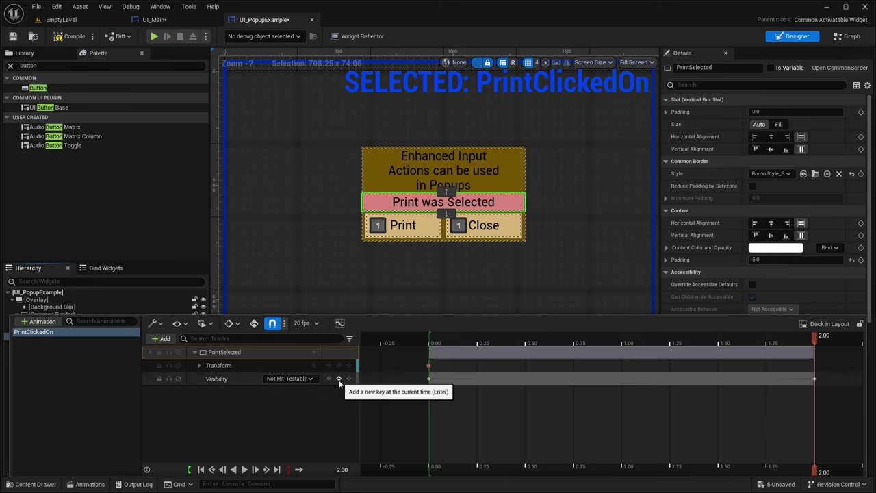
click(293, 379)
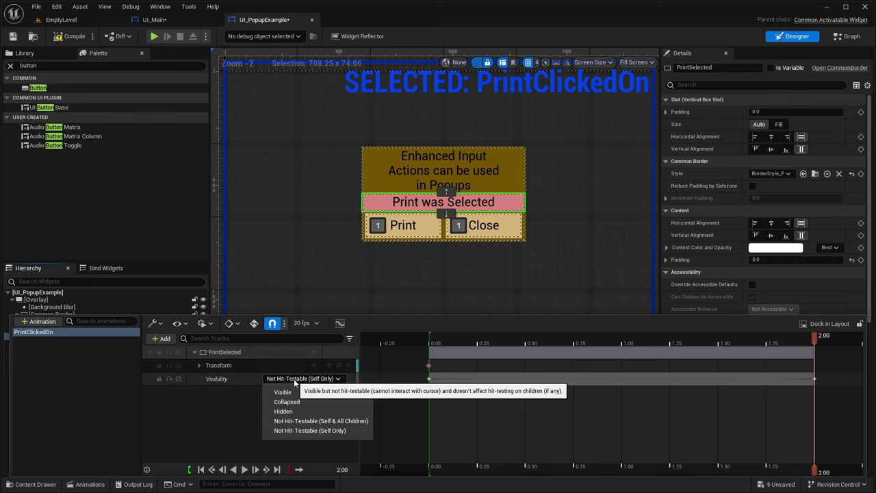
click(290, 430)
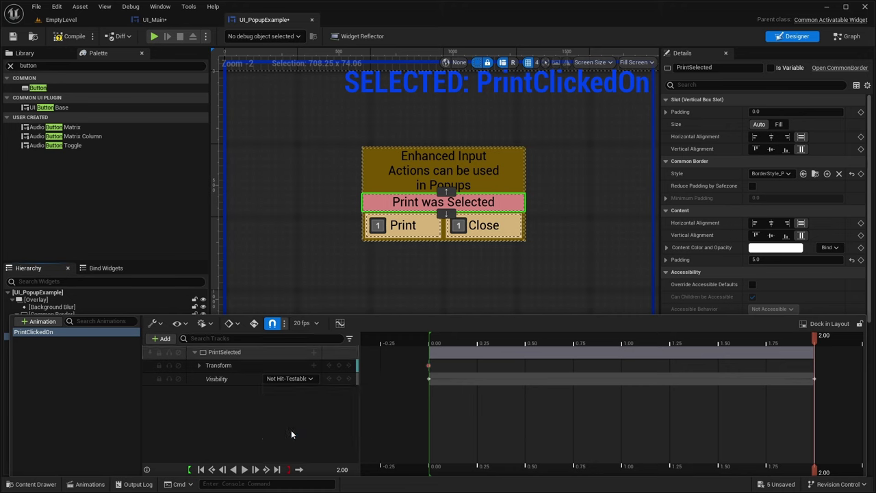
Step: Add a Translation Y key to PrintSelected's Transform track and place it at 2.00 seconds
drag(816, 334, 540, 334)
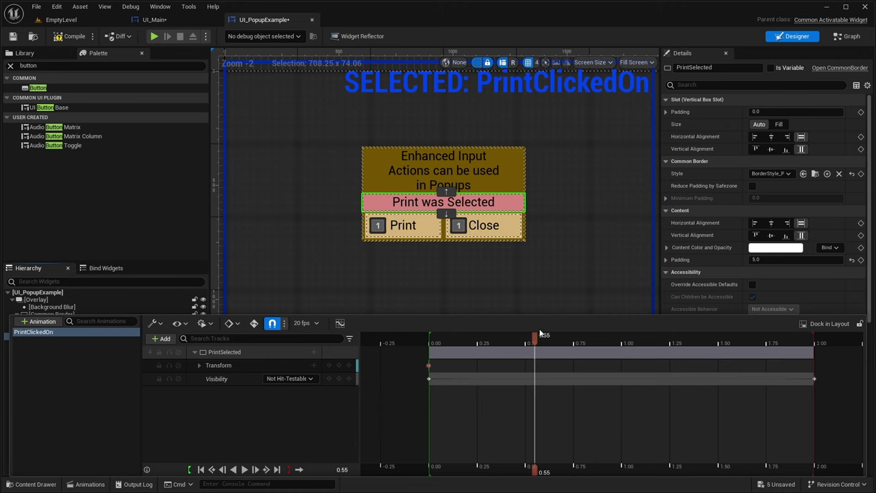
click(199, 365)
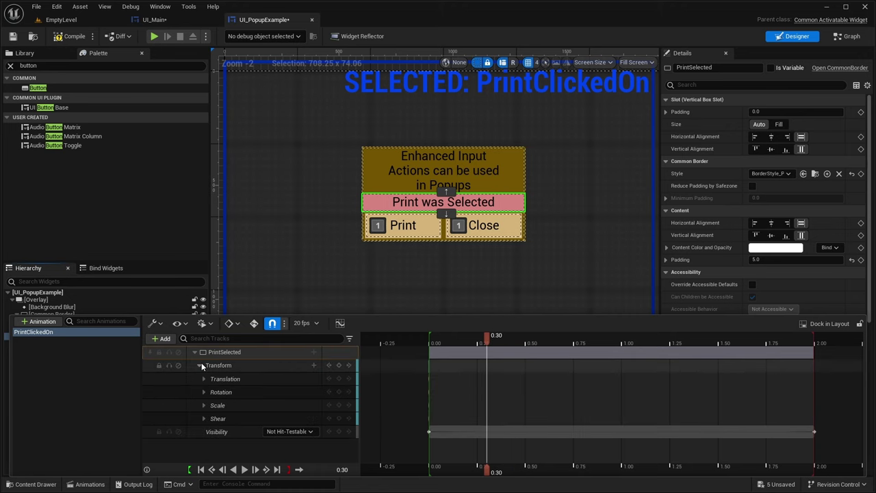
ctrl+scroll(441, 384, up, 3)
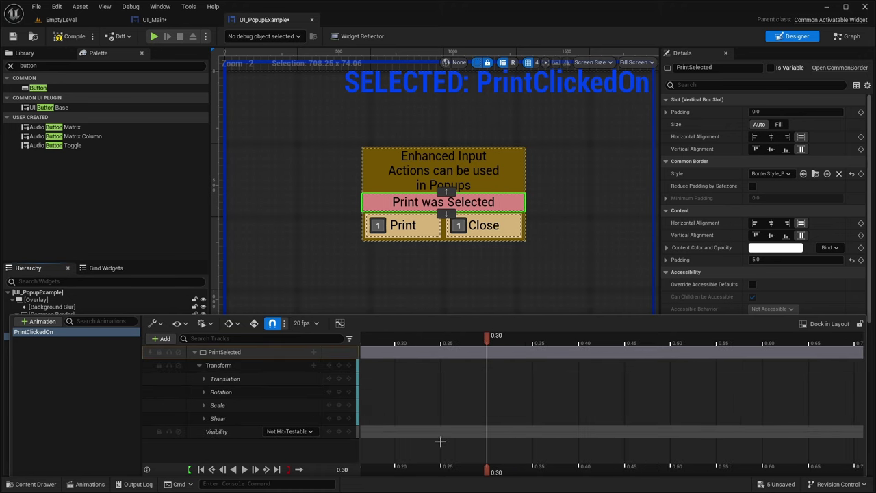
ctrl+scroll(445, 420, down, 2)
ctrl+scroll(445, 420, down, 2)
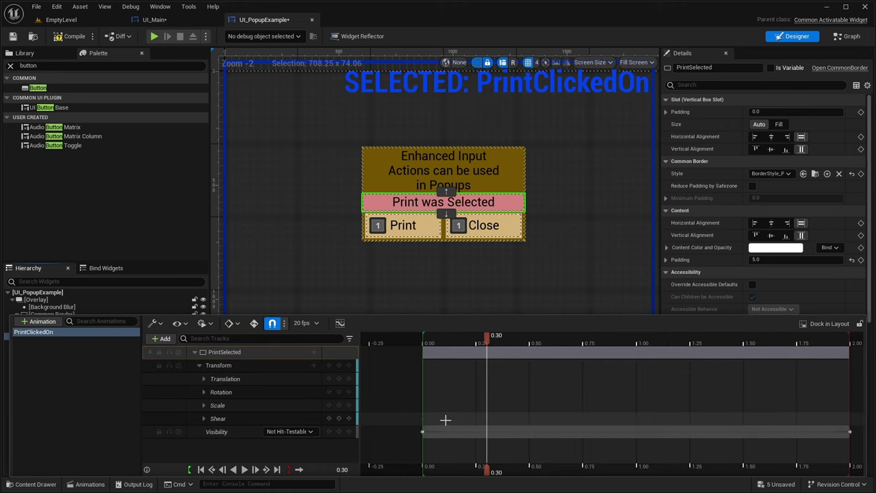
click(204, 379)
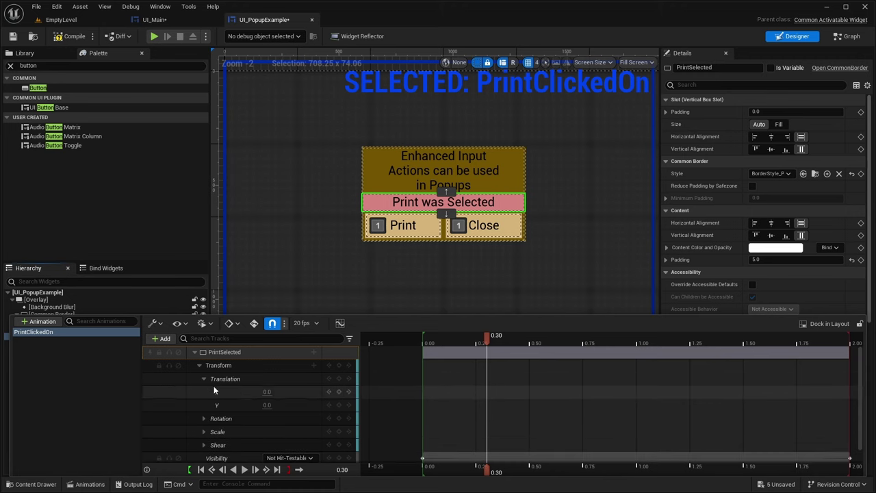
click(338, 406)
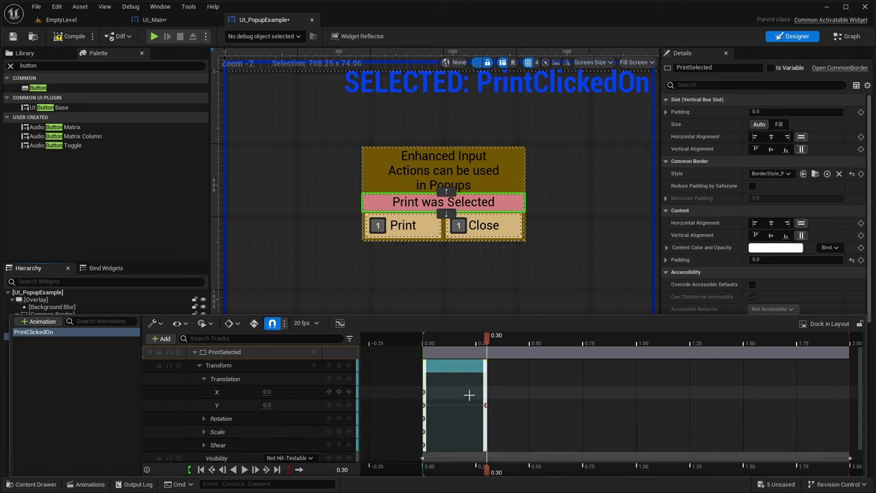
drag(488, 406, 845, 405)
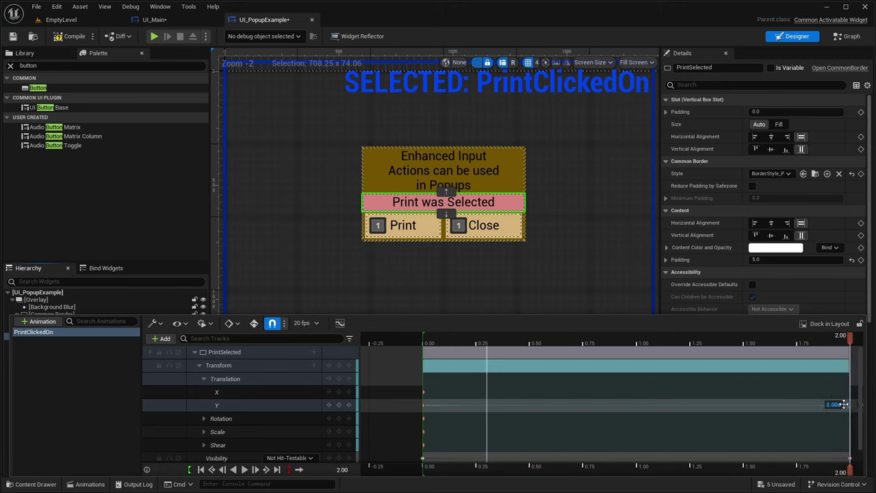
Step: Add a Scale Y key to PrintSelected's Transform track at 2.00 seconds
click(204, 432)
scroll(204, 434, down, 1)
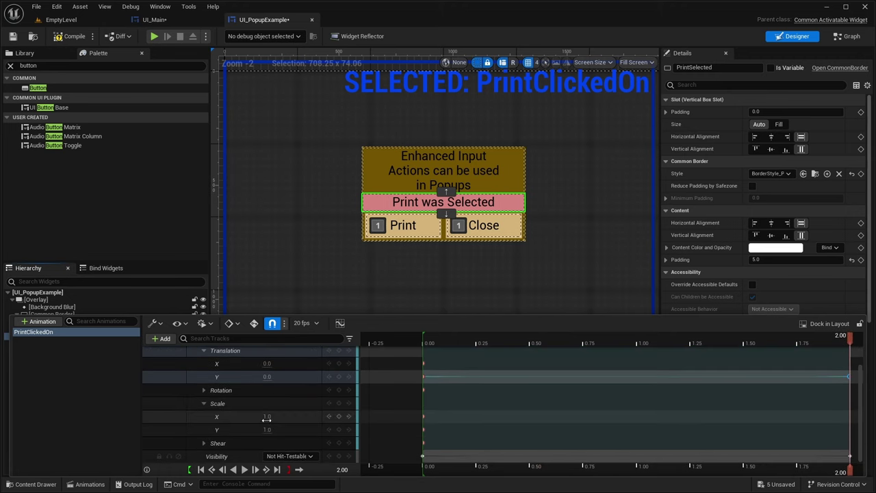
click(339, 429)
Step: Add another Scale Y key to PrintSelected's Transform track at 1.00 second
click(688, 342)
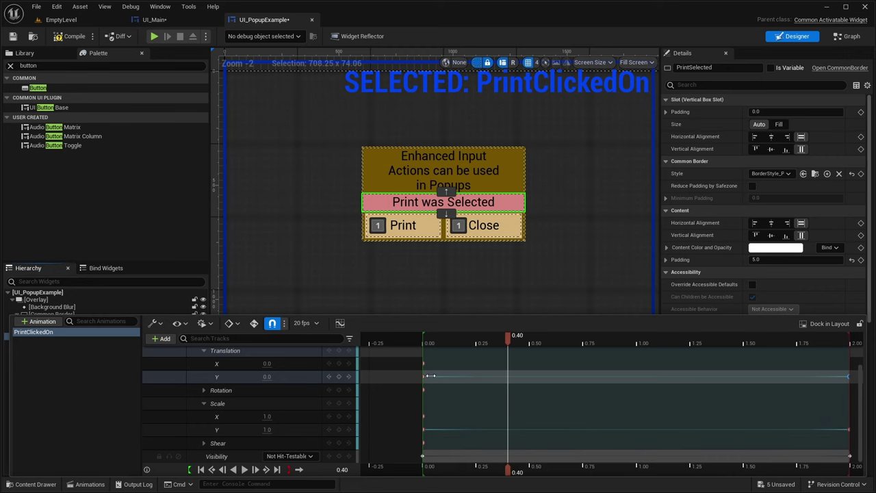
key(Up)
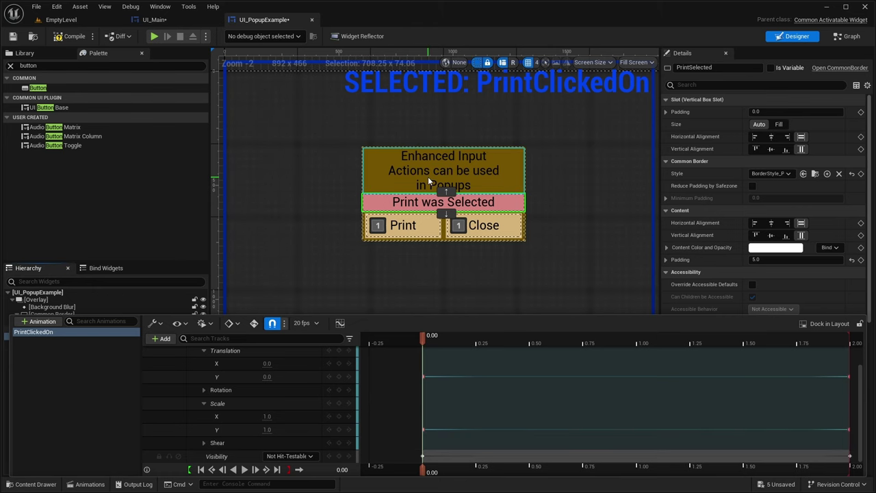
scroll(428, 177, up, 5)
scroll(428, 177, down, 2)
scroll(428, 177, up, 1)
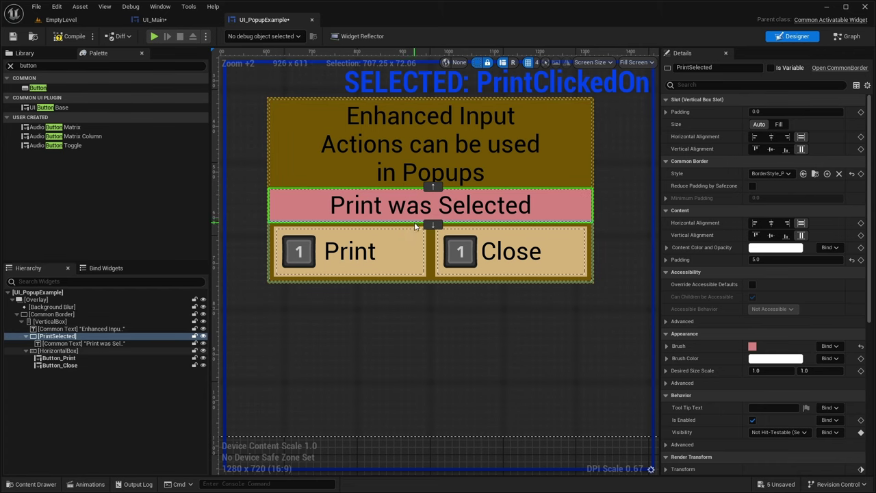
click(88, 484)
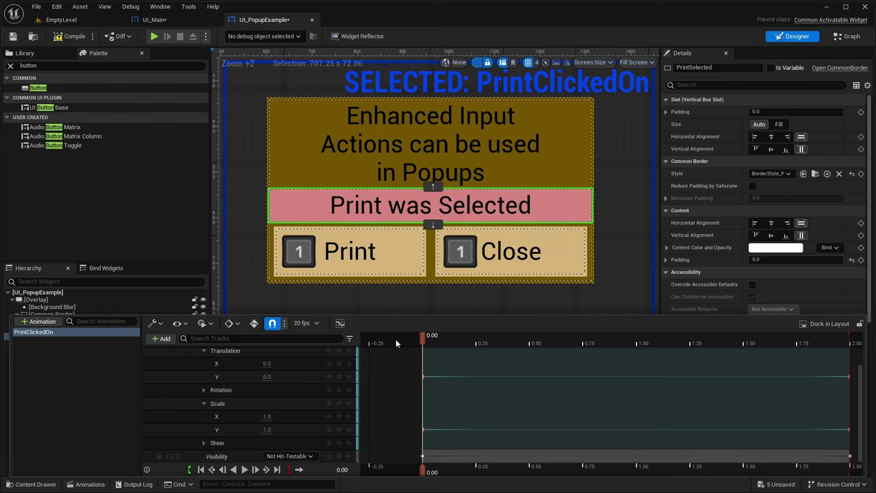
drag(594, 357, 636, 348)
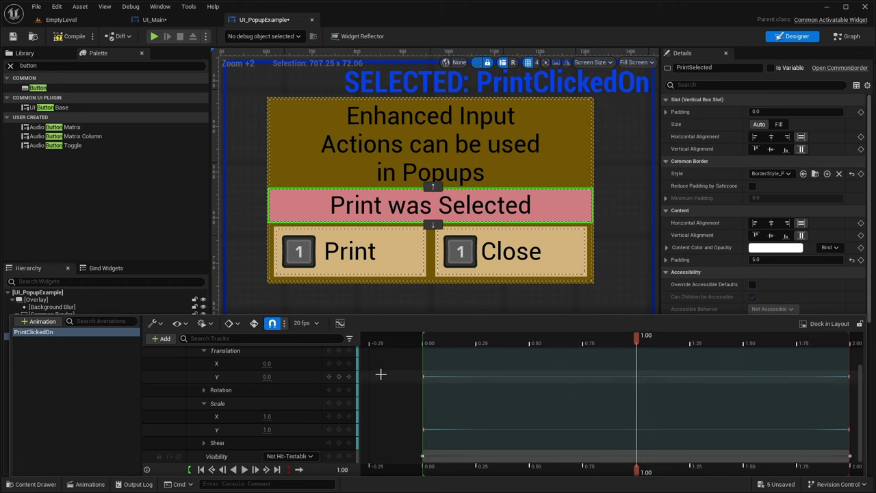
click(339, 429)
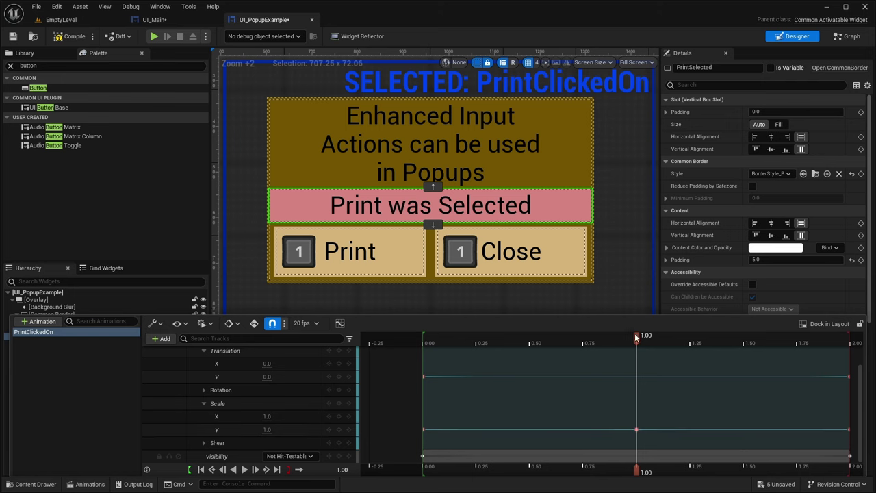
Step: Set PrintSelected's Scale Y to 0 at the animation's start, 0.00 seconds
drag(448, 356, 444, 355)
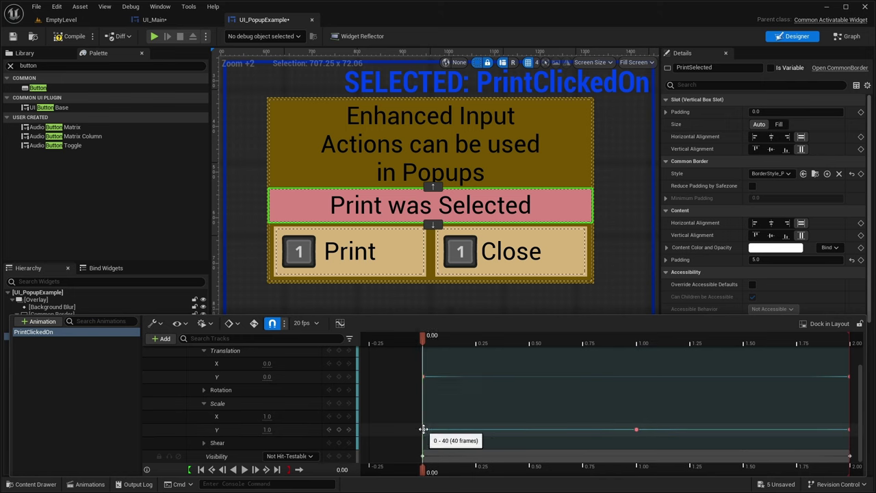
click(423, 429)
double_click(267, 429)
text(0)
key(Return)
Step: Reduce PrintSelected's Scale Y at 2.00 seconds, and return the playhead to 1.00 second
drag(444, 336, 668, 337)
drag(837, 363, 849, 363)
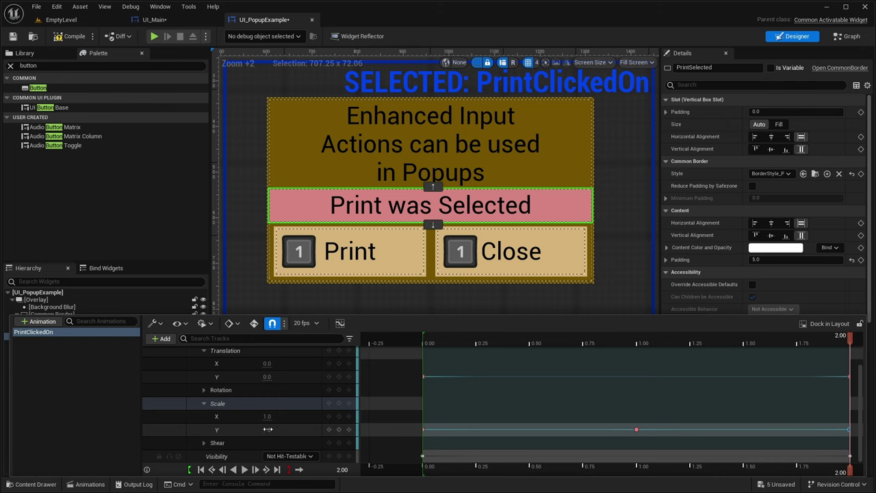
drag(268, 430, 236, 429)
drag(846, 340, 638, 344)
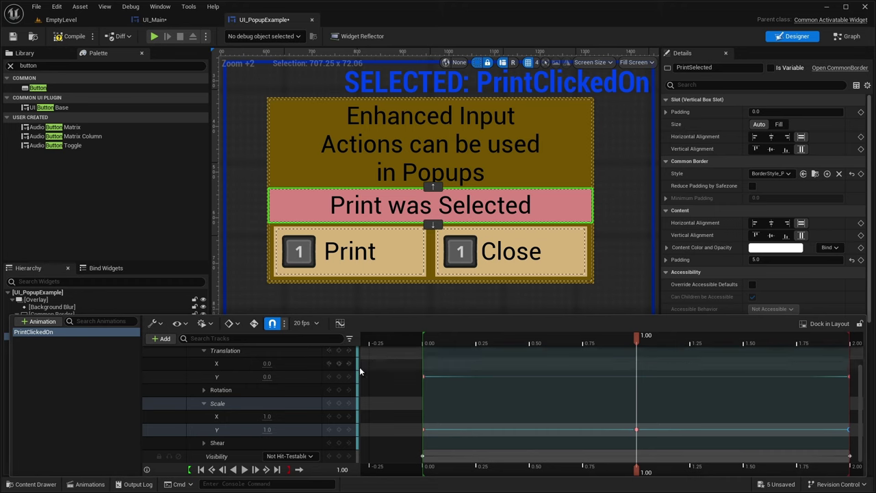
Step: Add a Translation Y key to PrintSelected at 1.00 second, and set Translation Y to 37 at 0.00 and 2.00 seconds
click(339, 378)
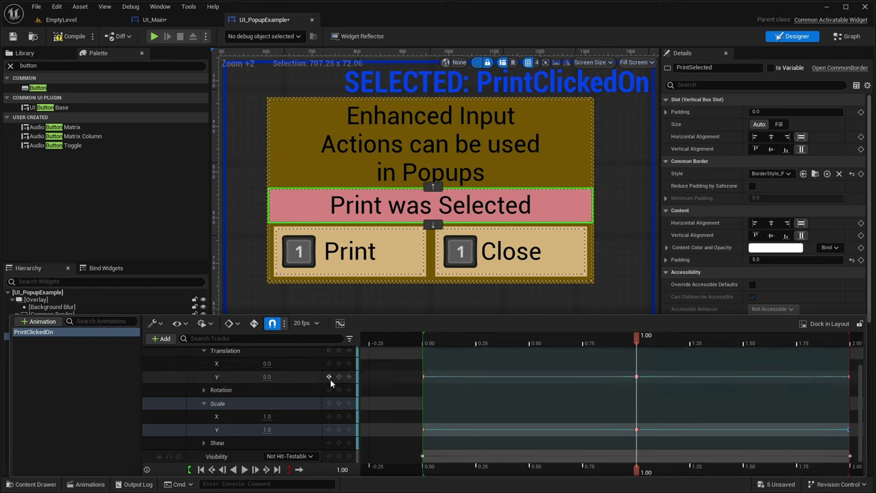
drag(636, 336, 424, 338)
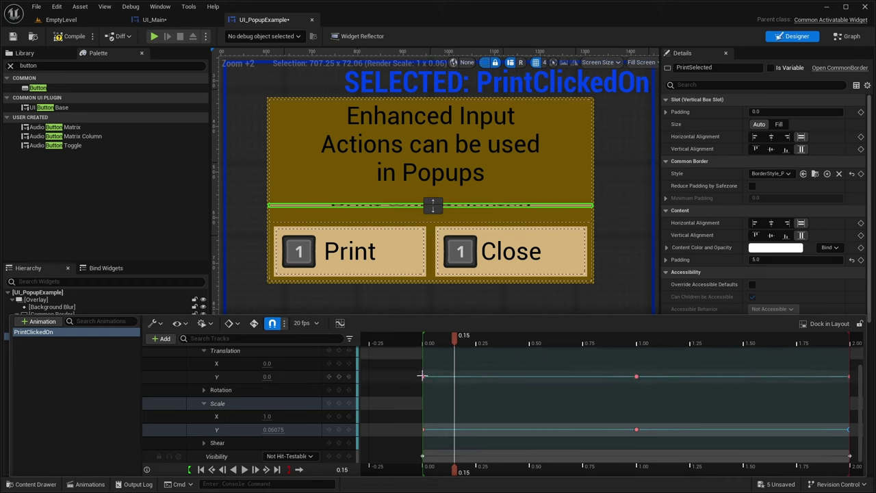
click(267, 377)
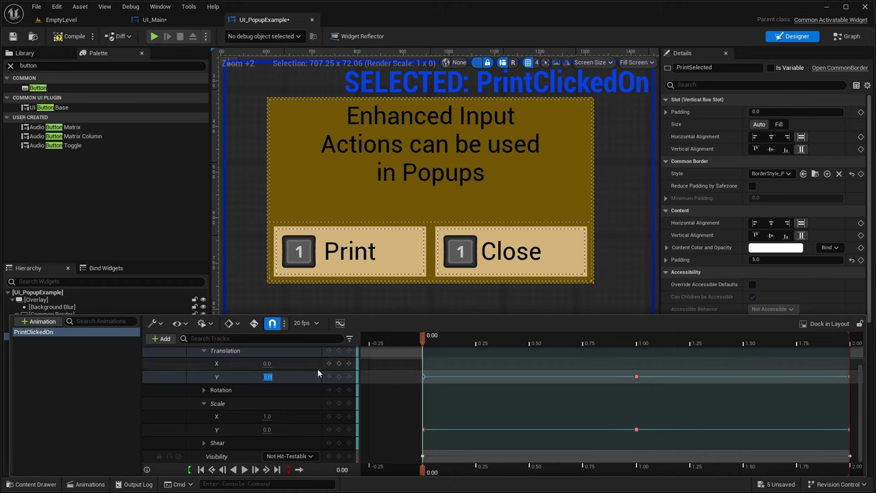
text(37)
key(Return)
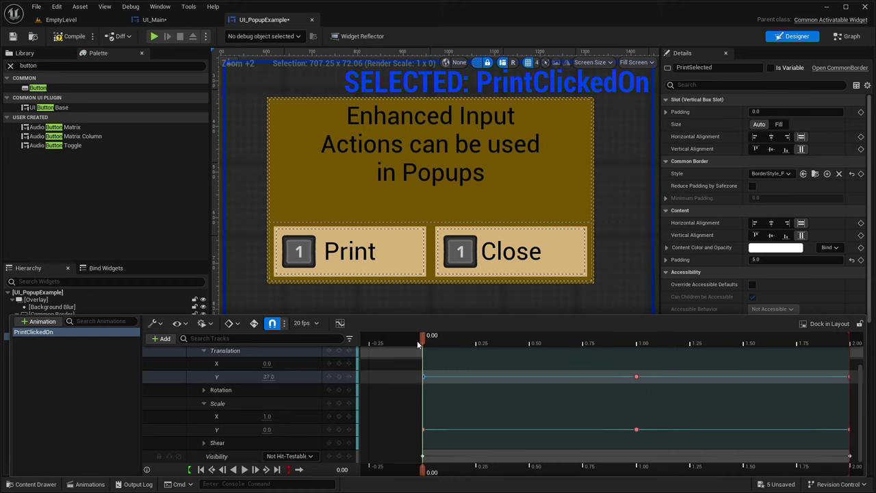
drag(421, 339, 849, 376)
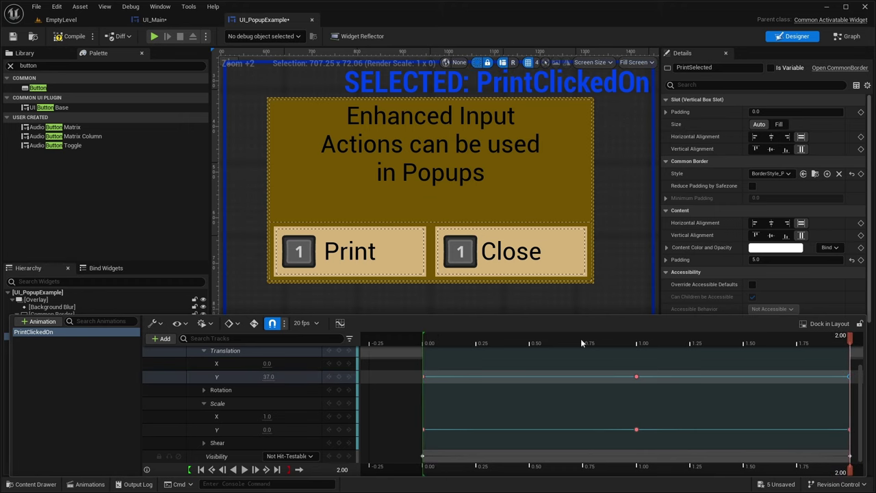
Step: Play back the PrintClickedOn animation from its start to preview the print notice
drag(849, 339, 383, 340)
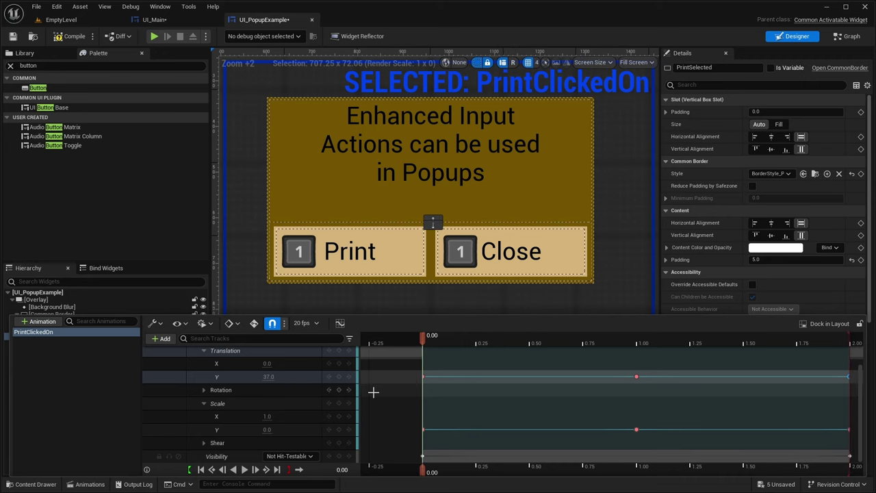
click(246, 470)
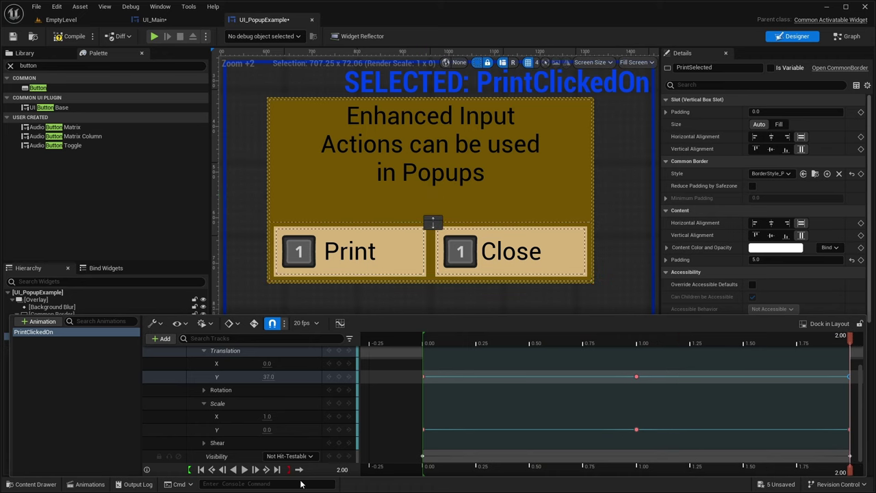
click(244, 469)
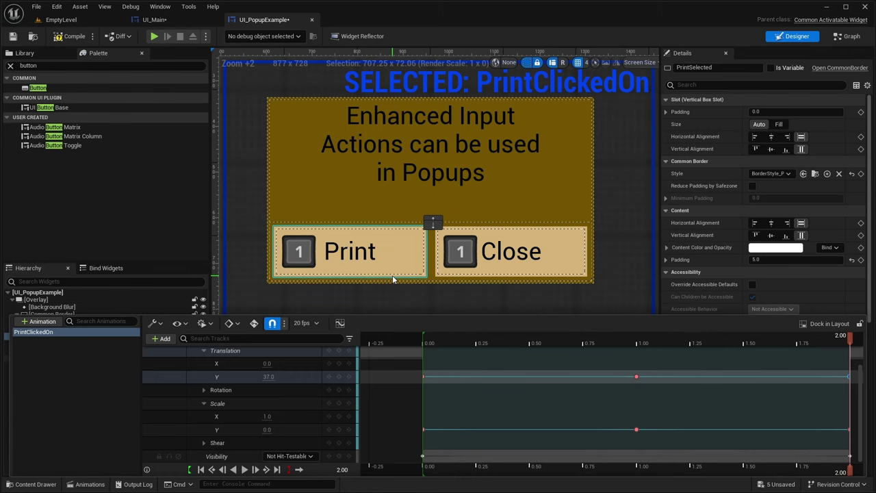
Step: Compile the popup widget, and delete the default Pre Construct, Construct and Tick events from its event graph
click(74, 36)
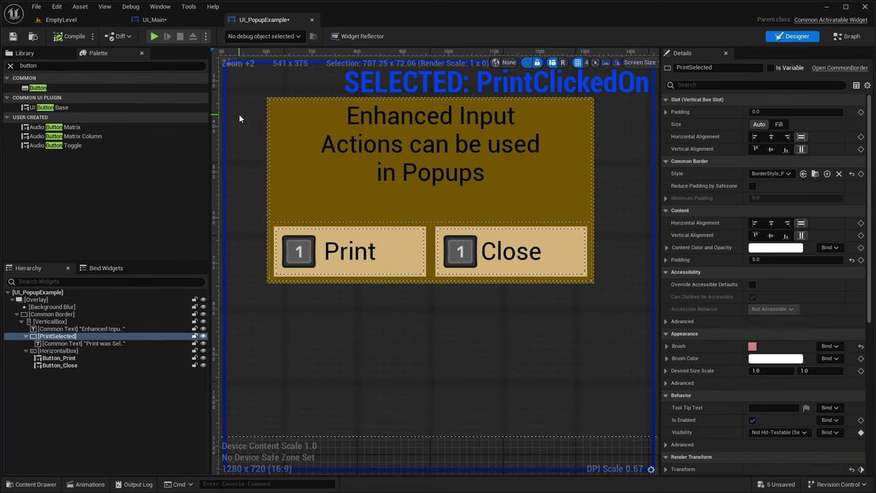
click(849, 36)
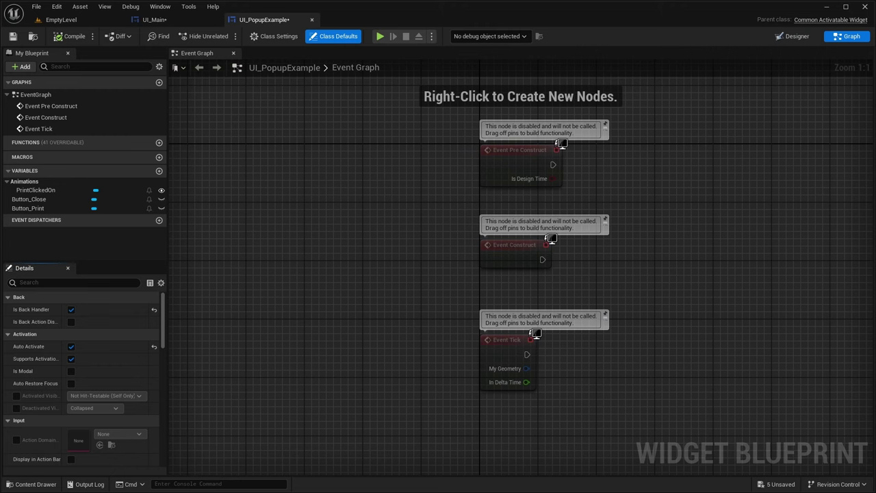
right_drag(624, 211, 566, 191)
drag(581, 382, 362, 229)
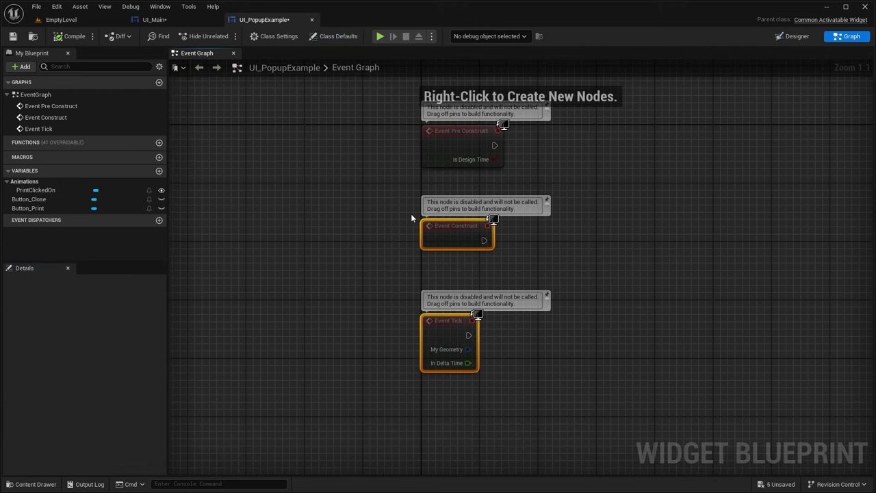
key(Delete)
right_drag(504, 184, 509, 219)
drag(510, 224, 471, 194)
key(Delete)
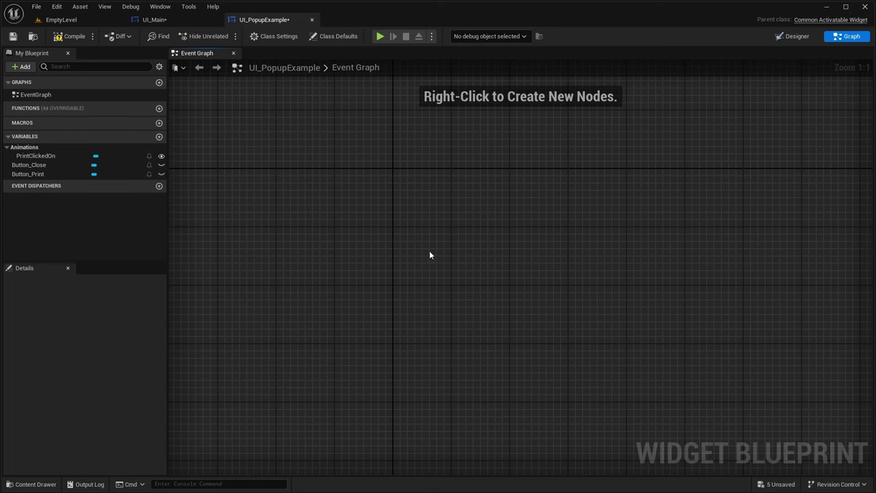
Step: Add an On Clicked event for Button_Print and connect it to a Play Animation node
click(27, 174)
click(96, 410)
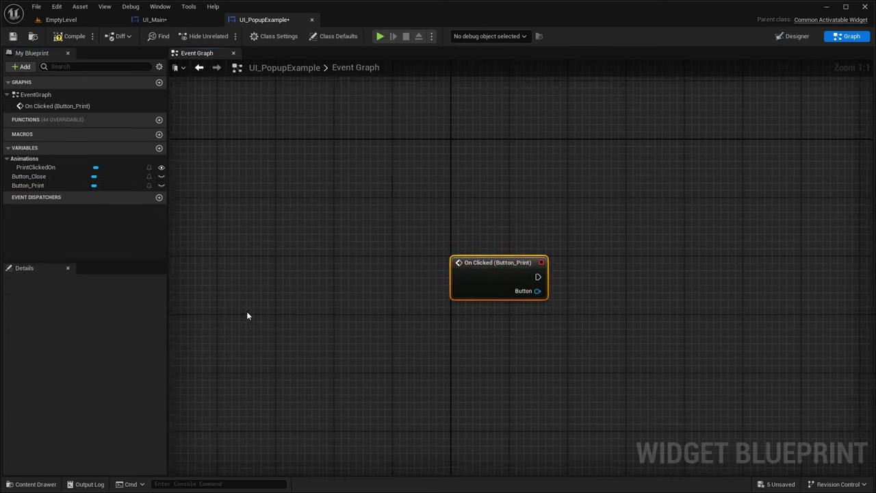
drag(413, 219, 493, 211)
text(play anima)
key(Return)
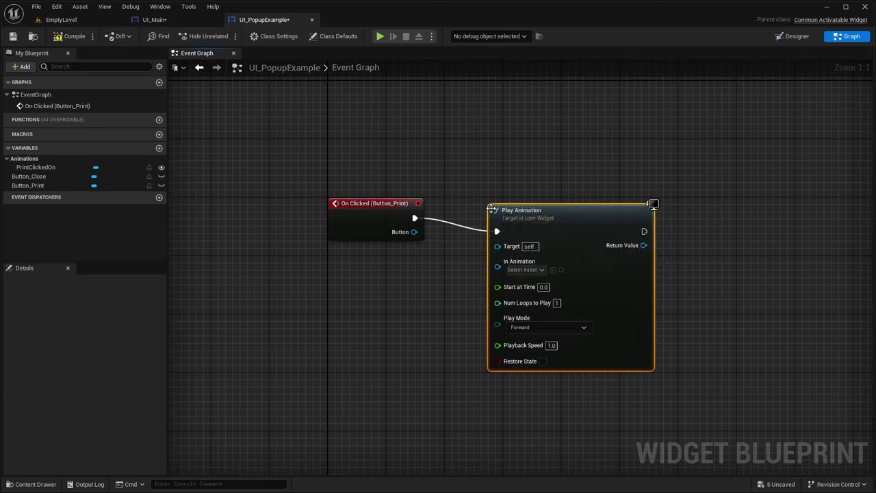
Step: Connect the PrintClickedOn animation to Play Animation's In Animation input, enable Restore State, and save the popup widget
click(497, 168)
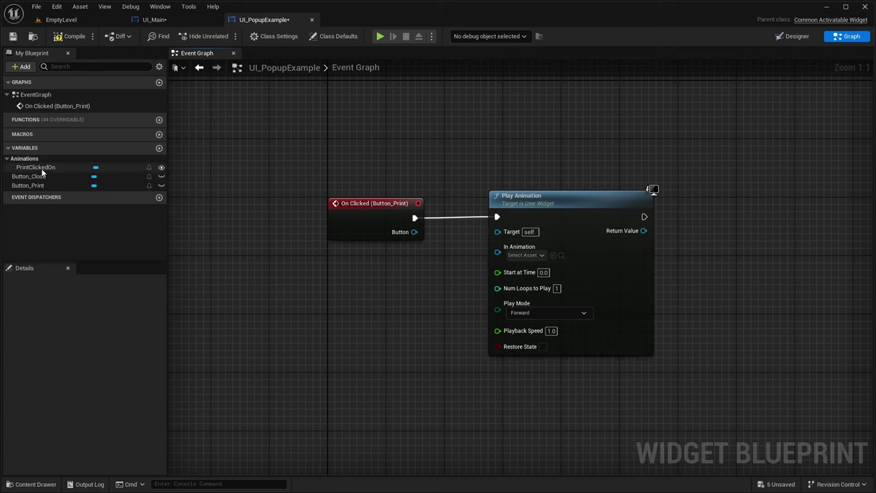
drag(36, 167, 507, 247)
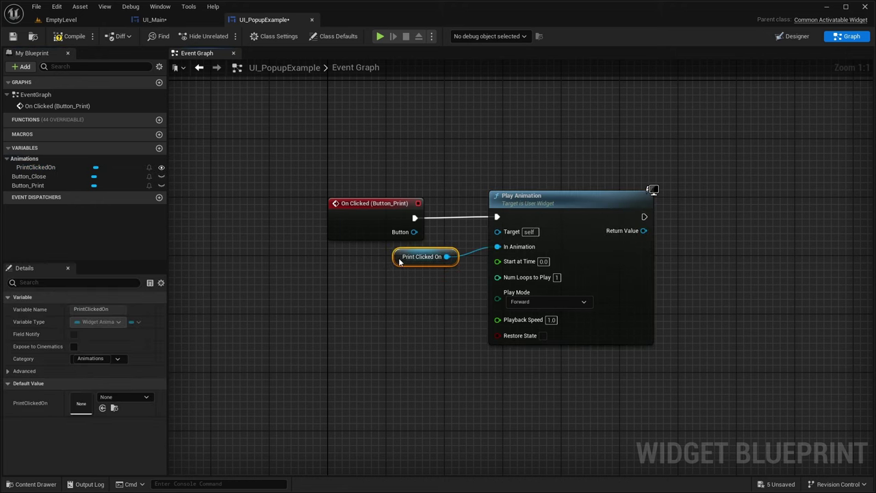
click(470, 180)
right_drag(470, 180, 431, 169)
click(502, 325)
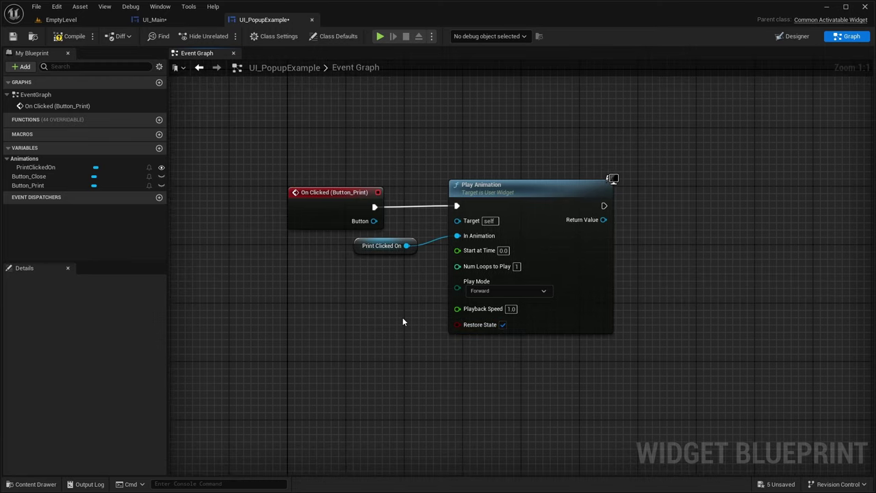
key(ctrl+s)
Step: Examine the Play Animation node's Play Mode options, and scrub through the PrintClickedOn timeline in the designer
click(507, 291)
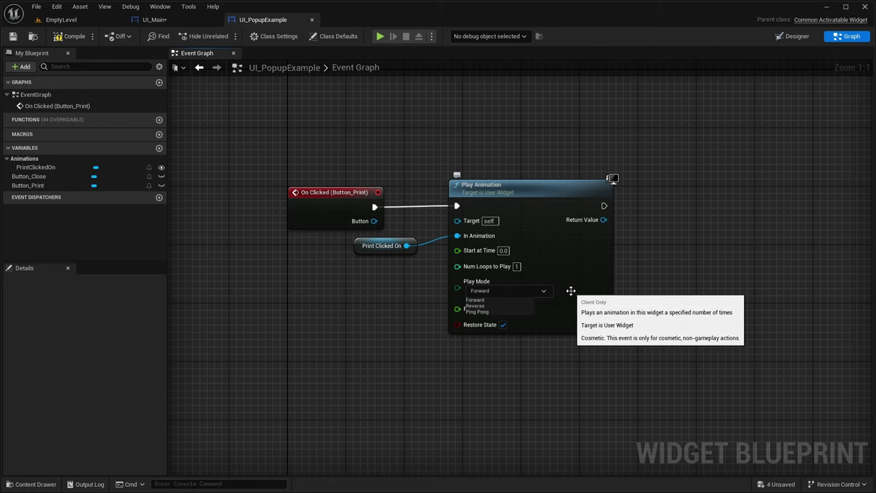
click(780, 35)
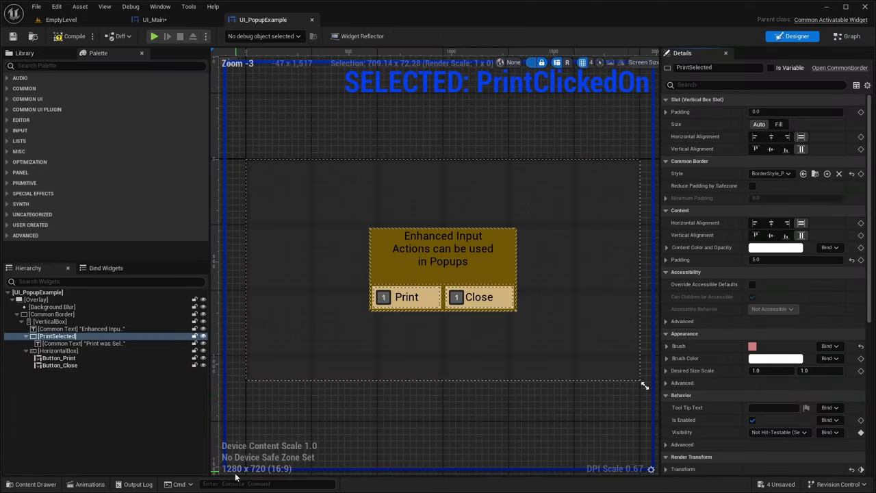
click(90, 485)
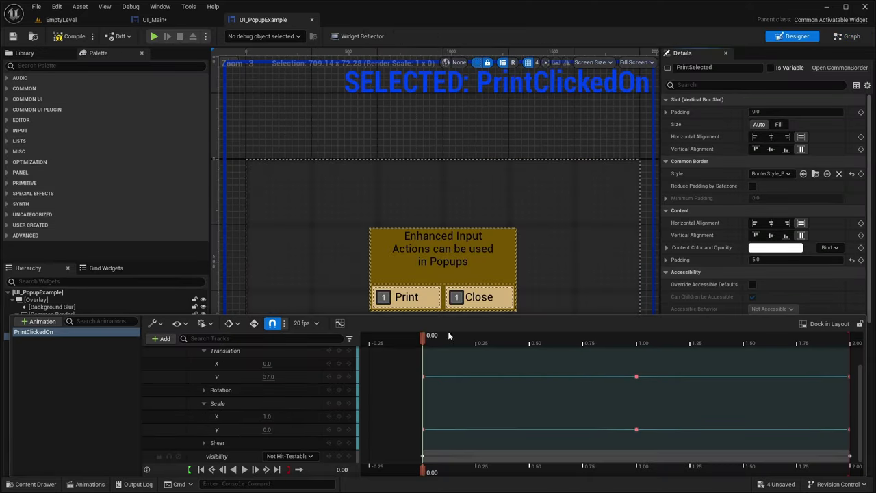
drag(421, 338, 622, 339)
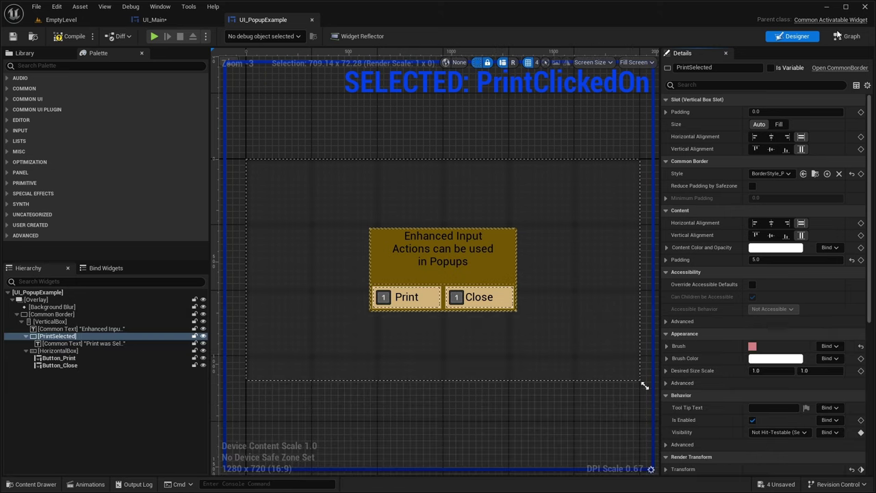
click(847, 36)
right_drag(506, 169, 505, 146)
click(496, 266)
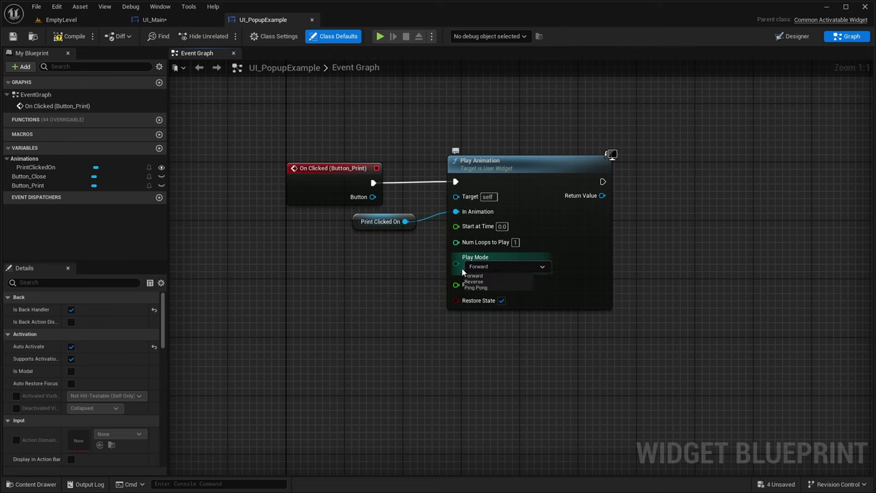
click(411, 261)
Step: Add an On Clicked event for Button_Close, and place it below the Print click nodes
right_drag(409, 257, 408, 218)
click(31, 177)
scroll(114, 379, down, 2)
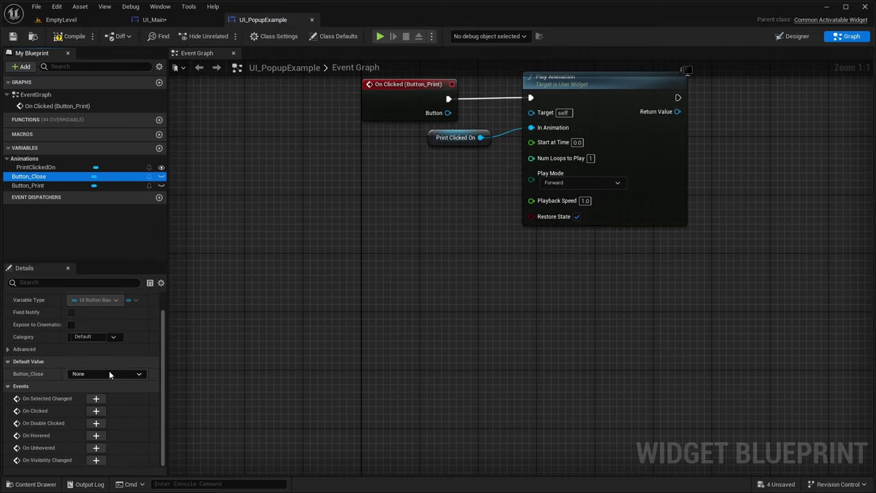
click(96, 411)
drag(384, 244, 381, 301)
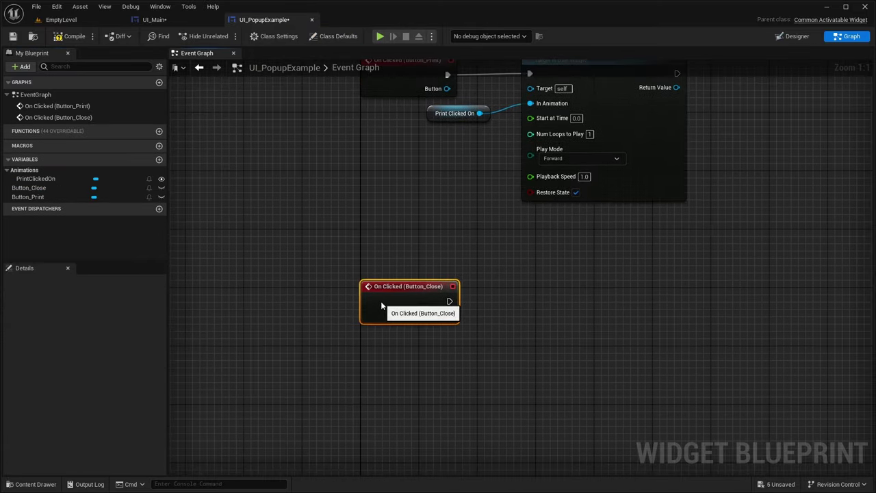
Step: Connect the Button_Close click event to a Deactivate Widget node, realign both nodes, and save the popup widget
drag(441, 301, 475, 294)
text(deact)
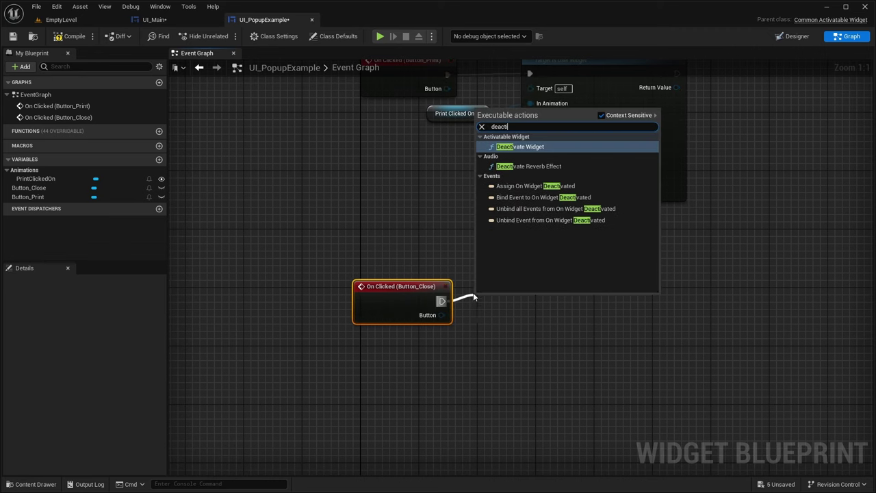
key(Return)
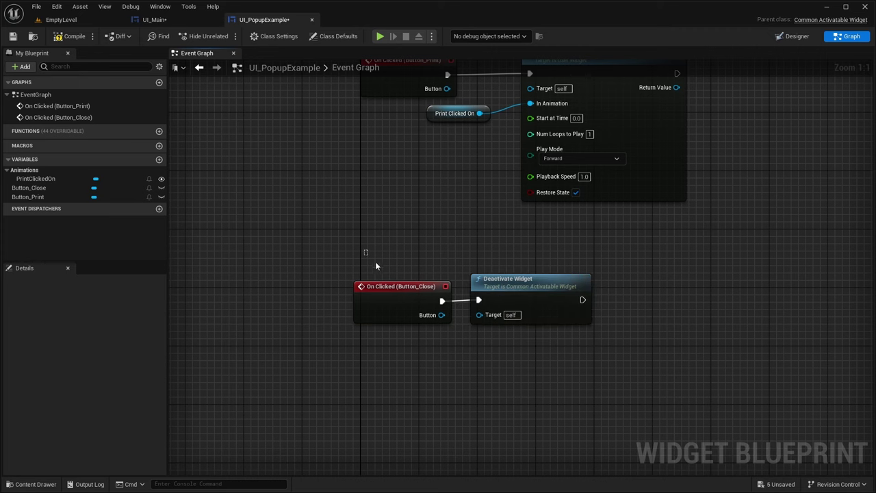
drag(376, 265, 448, 303)
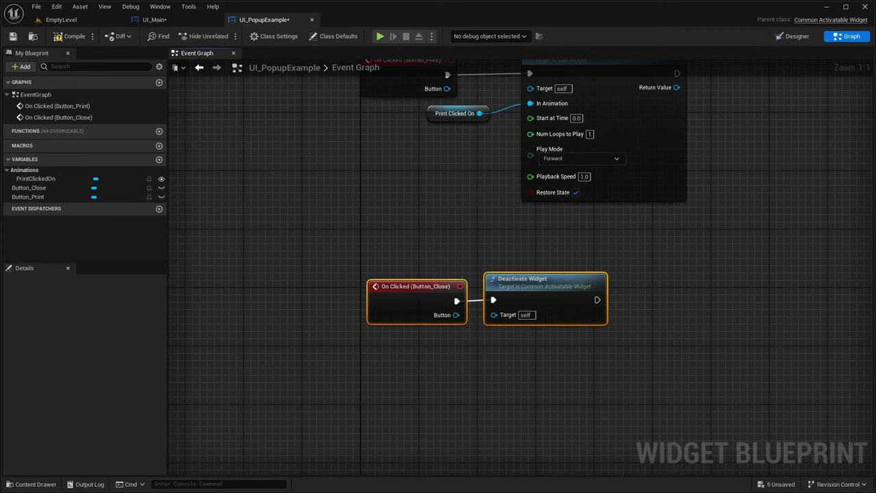
click(427, 216)
right_drag(427, 215, 415, 181)
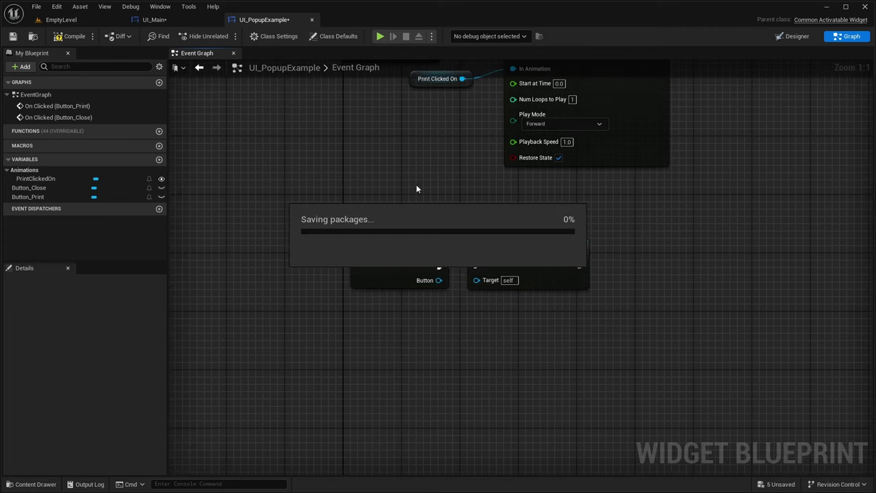
key(ctrl+s)
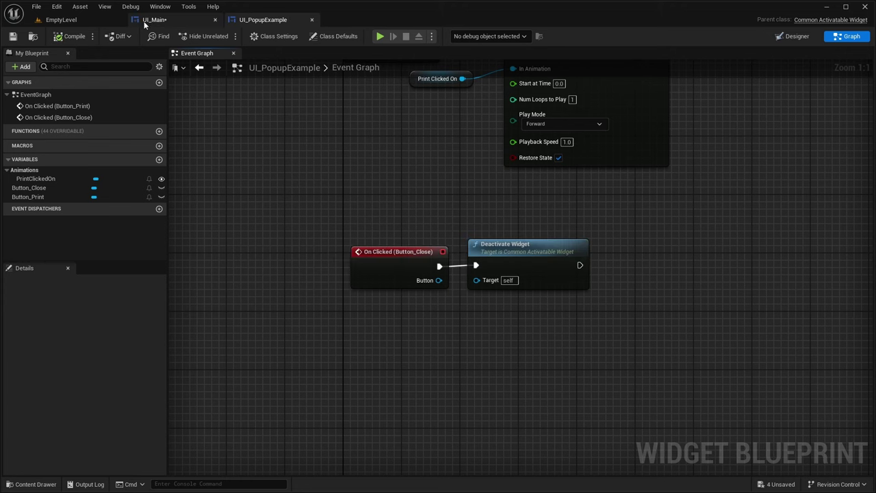
Step: In UI_Main, clear the Stack's Root Content Widget Class to None and reassign UI_PopupExample to refresh its preview
click(152, 20)
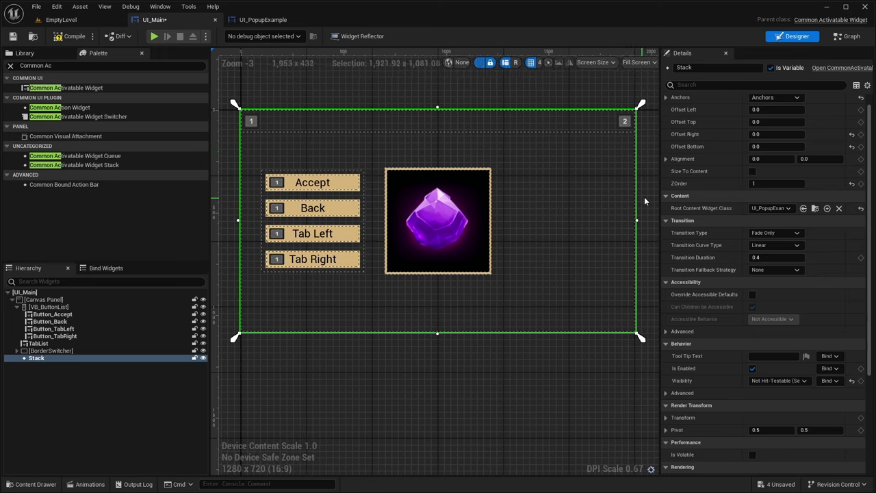
click(773, 208)
click(777, 210)
click(778, 210)
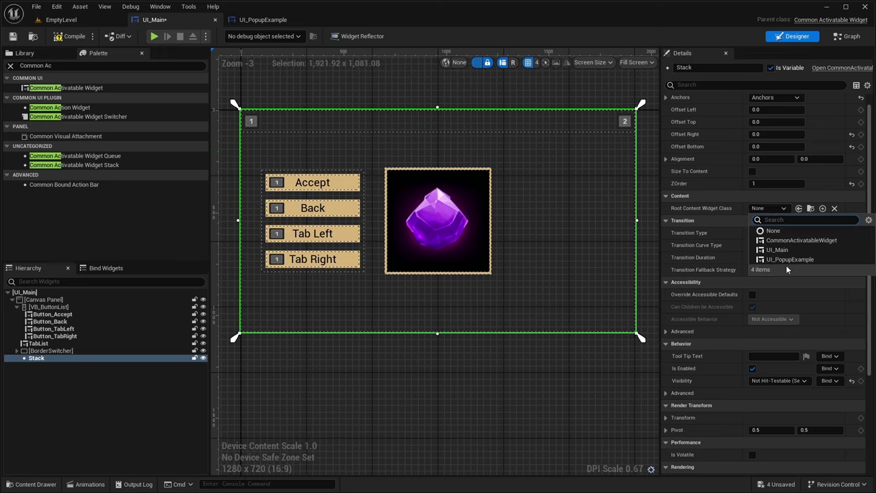
click(788, 258)
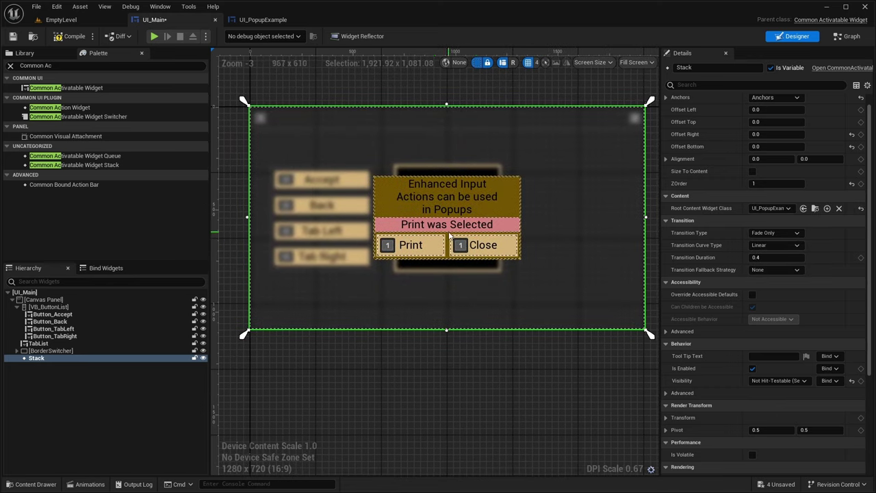
scroll(443, 228, up, 1)
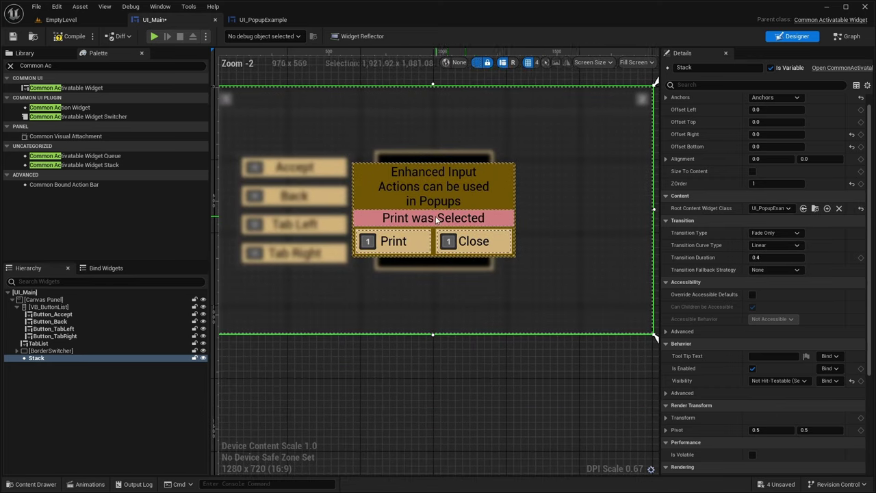
Step: Return to UI_PopupExample and deselect the PrintClickedOn animation
click(263, 21)
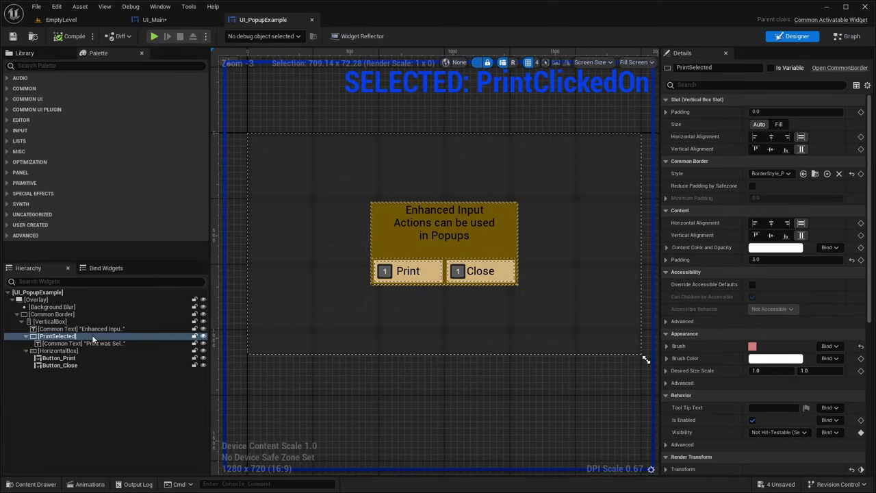
click(90, 484)
click(60, 398)
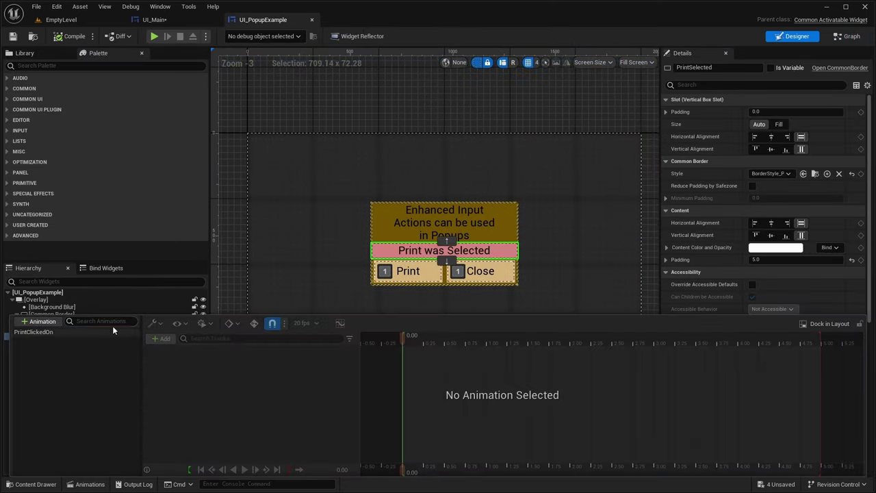
Step: Set the PrintSelected border's Visibility to Collapsed, then compile and save the popup widget
click(73, 257)
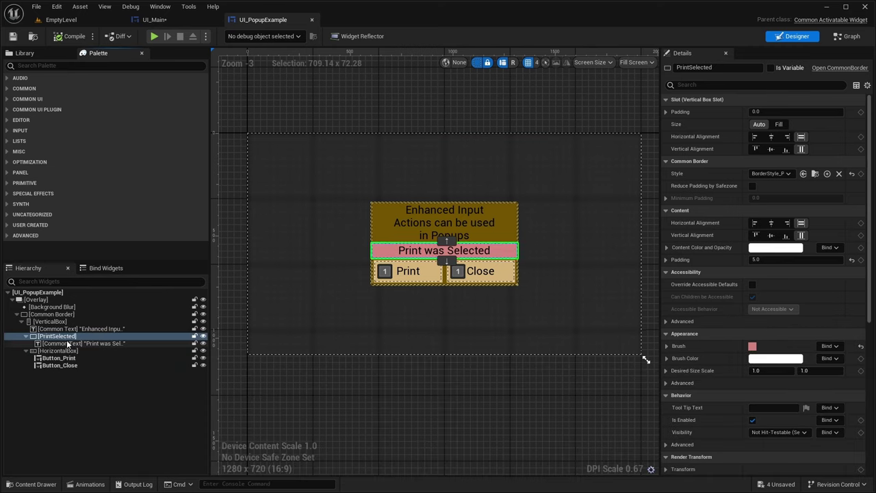
scroll(736, 299, down, 3)
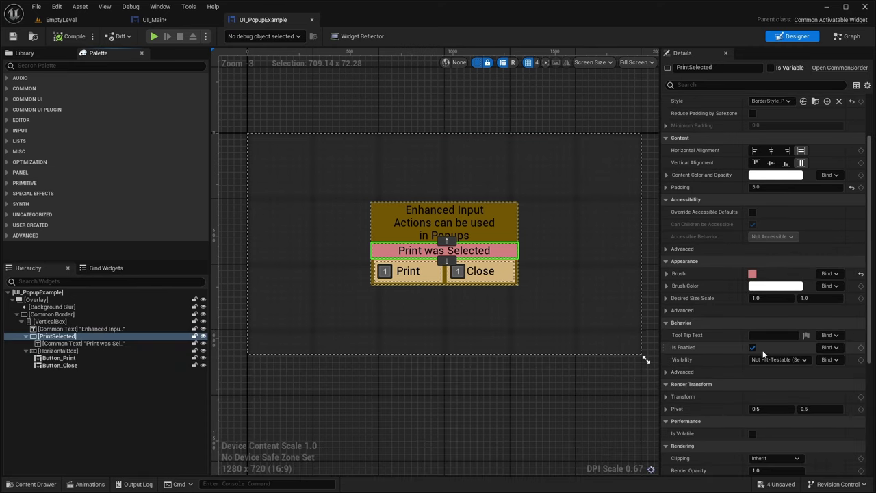
click(777, 360)
click(764, 377)
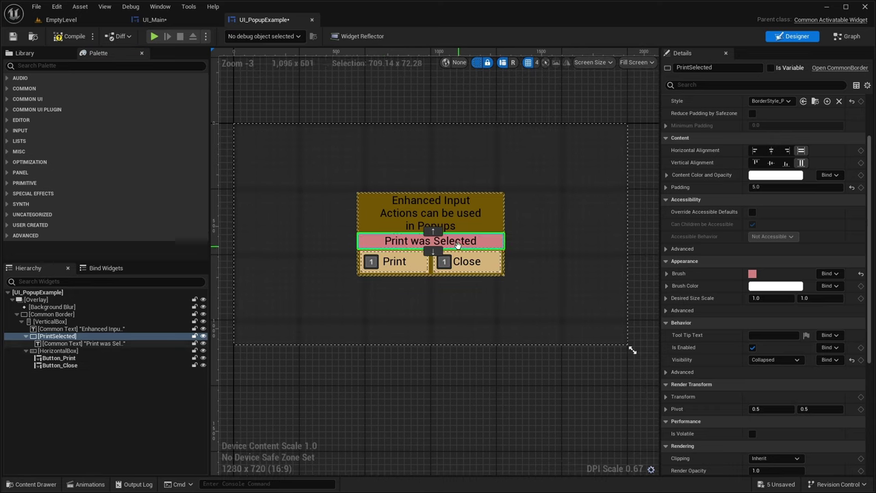
click(135, 404)
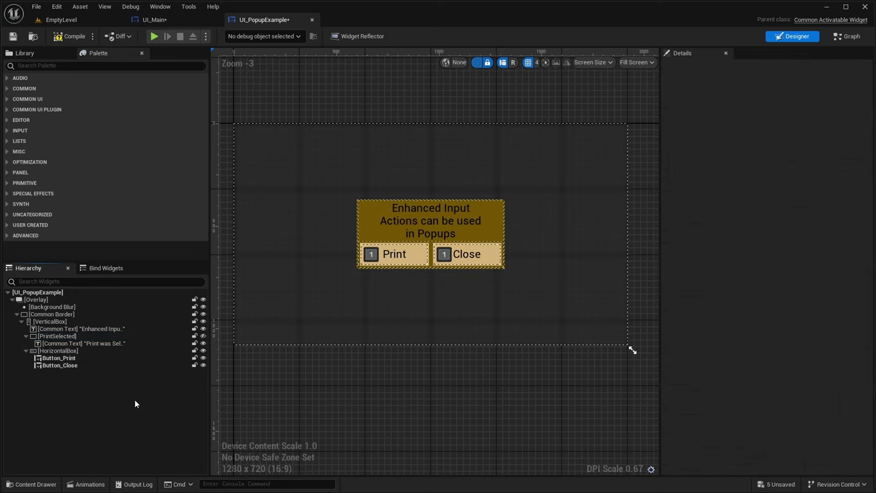
click(62, 39)
click(13, 36)
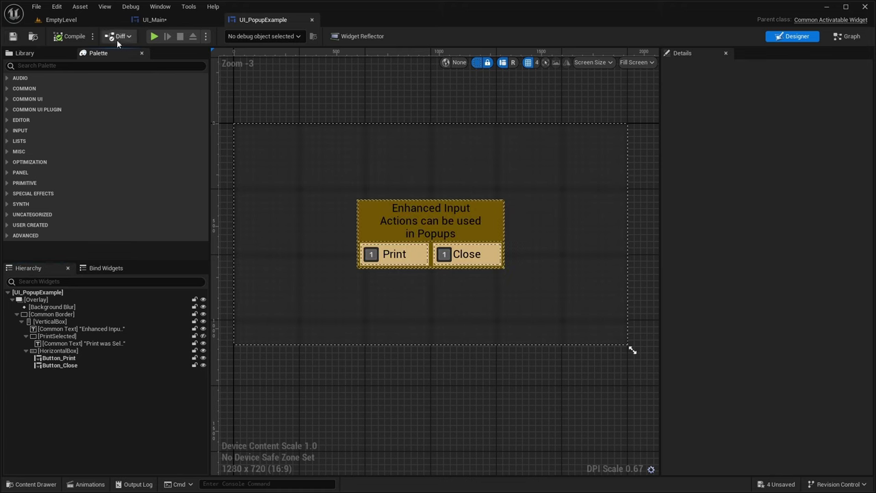
Step: In UI_Main, reassign UI_PopupExample as the Stack's Root Content Widget Class to refresh the preview, and clear the class to None
click(160, 21)
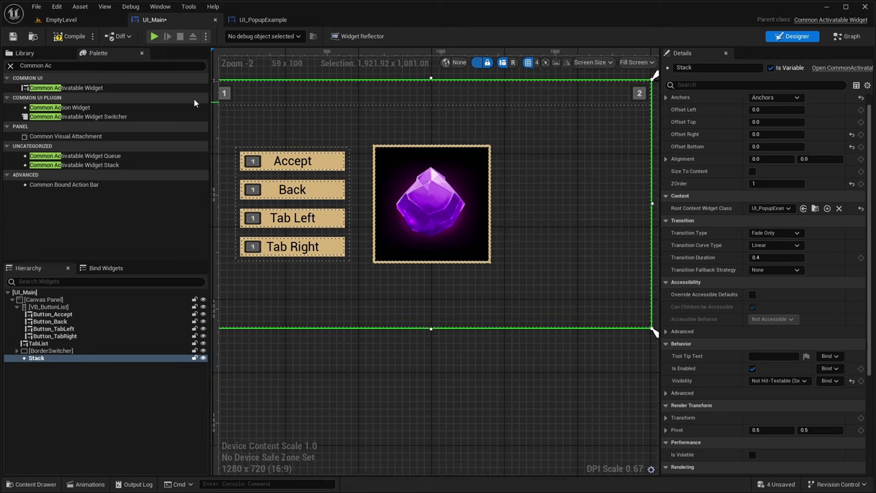
click(770, 208)
click(770, 231)
click(767, 208)
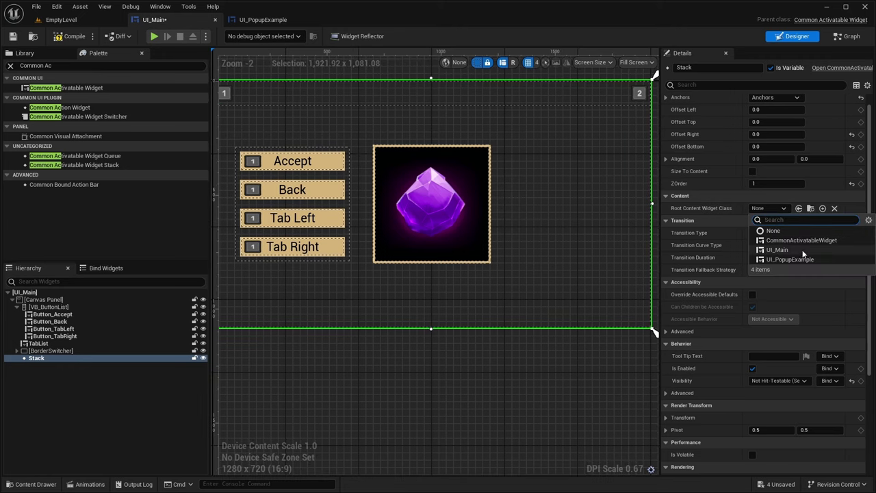
click(782, 259)
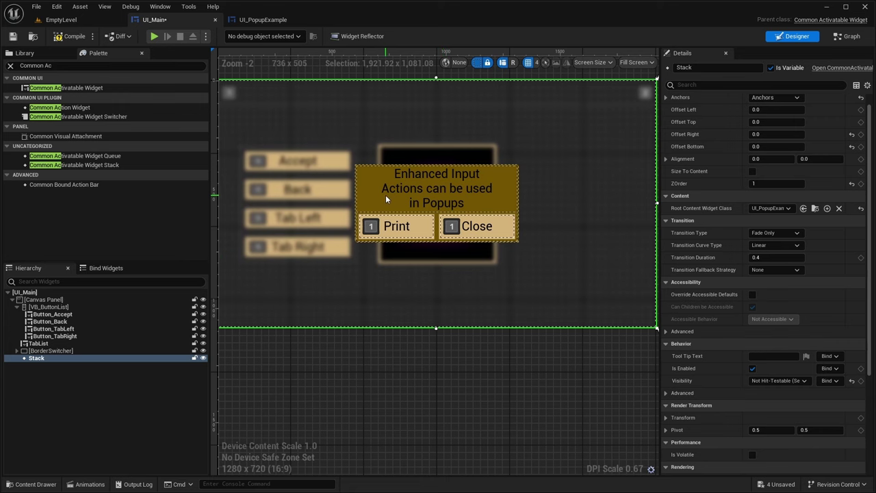
click(770, 208)
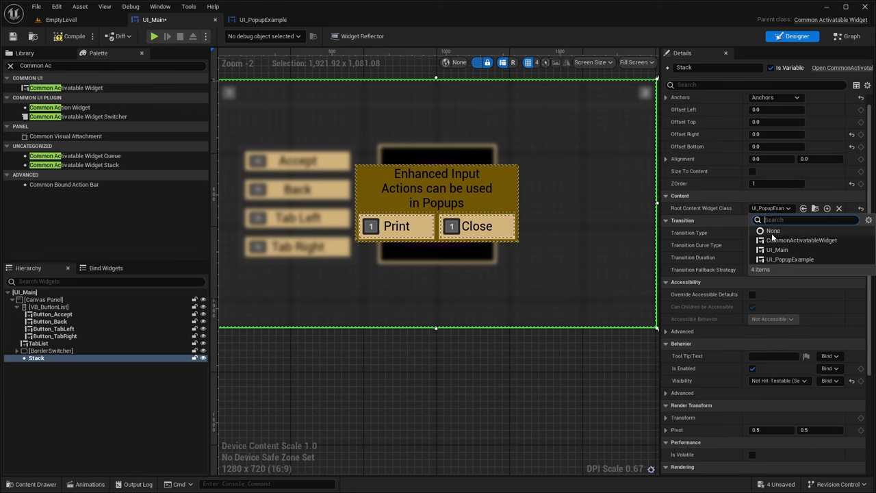
click(773, 231)
Step: Add a UI Button Base to UI_Main's Canvas Panel beneath the Stack and set its text to Open
right_drag(480, 300, 504, 293)
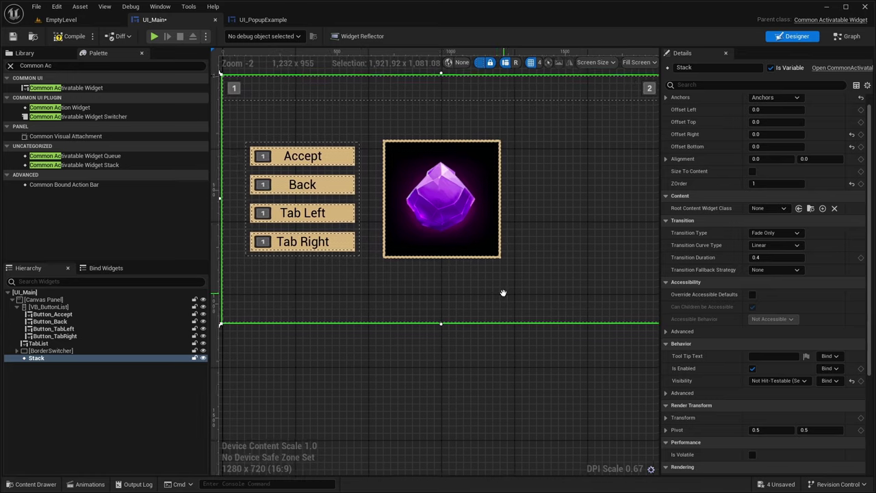
scroll(503, 293, down, 1)
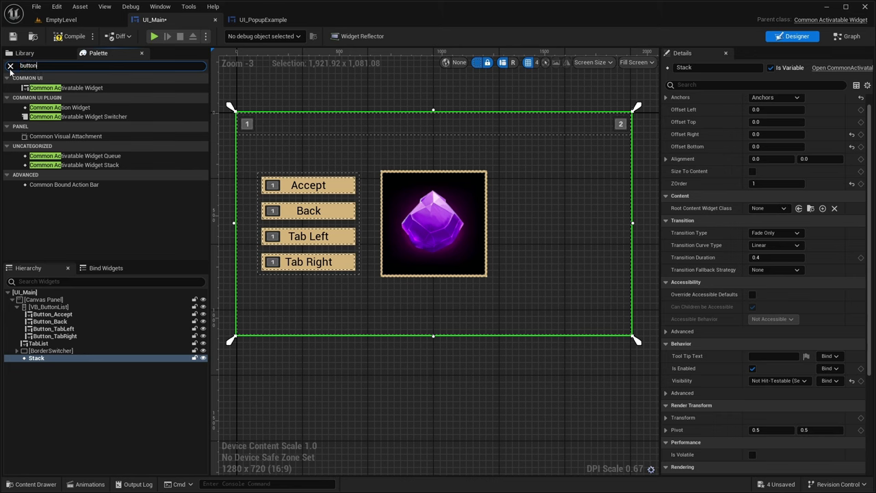
drag(49, 108, 44, 366)
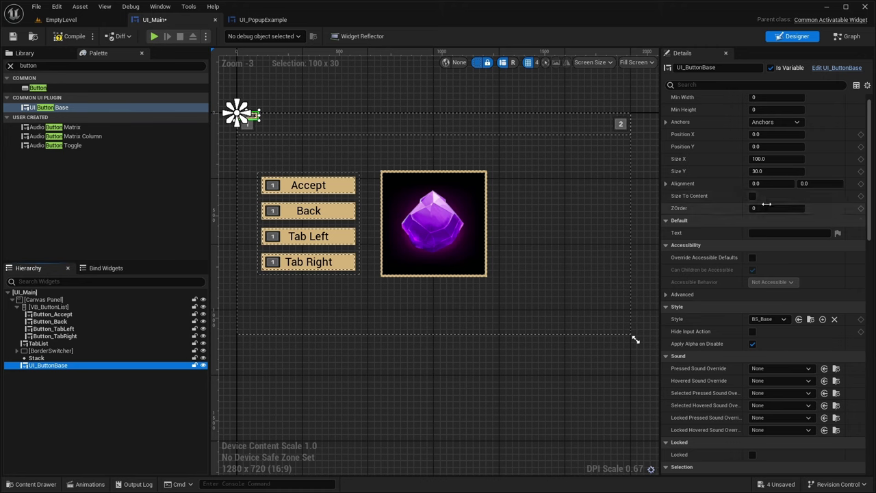
scroll(767, 204, up, 1)
click(766, 248)
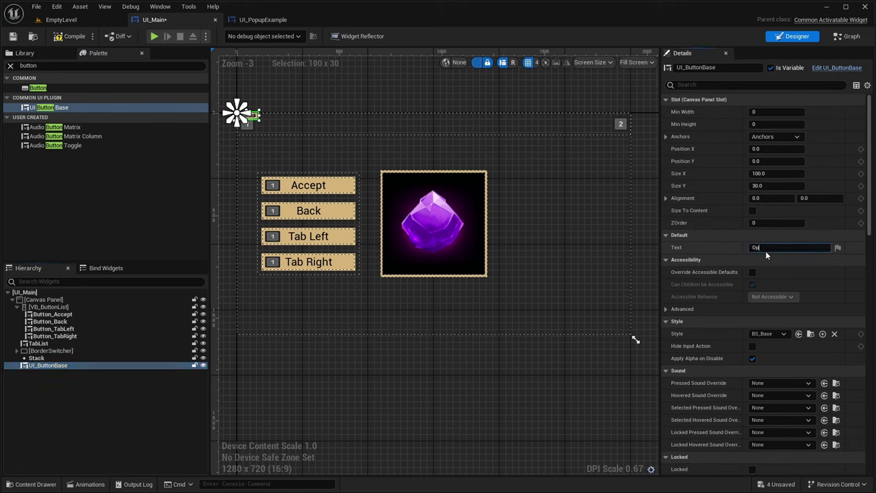
text(Openm)
key(BackSpace)
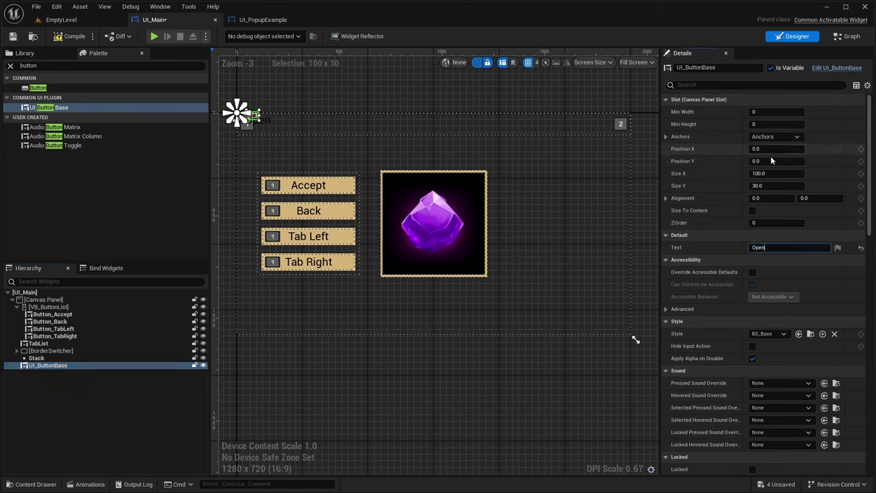
key(Return)
Step: Set the Open button's size to 500 by 500 and its alignment to 1.0 and 0.5
click(779, 177)
text(500)
key(Tab)
text(500)
key(Return)
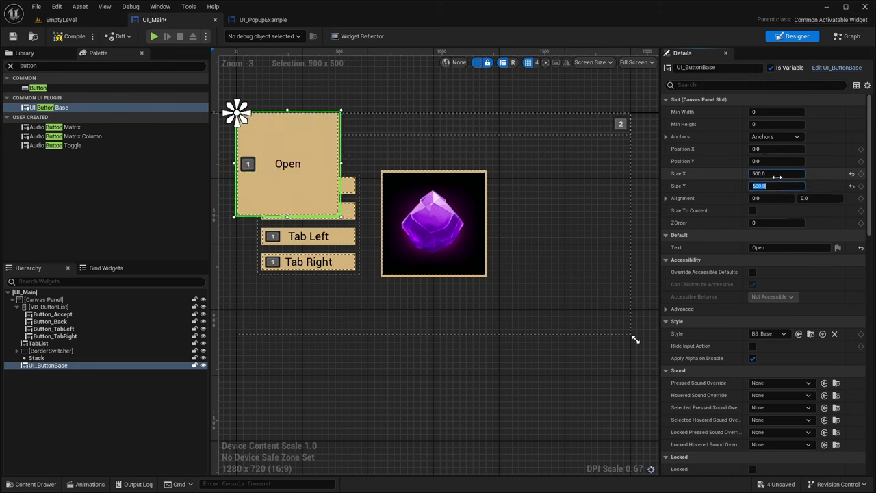
text(1)
click(805, 198)
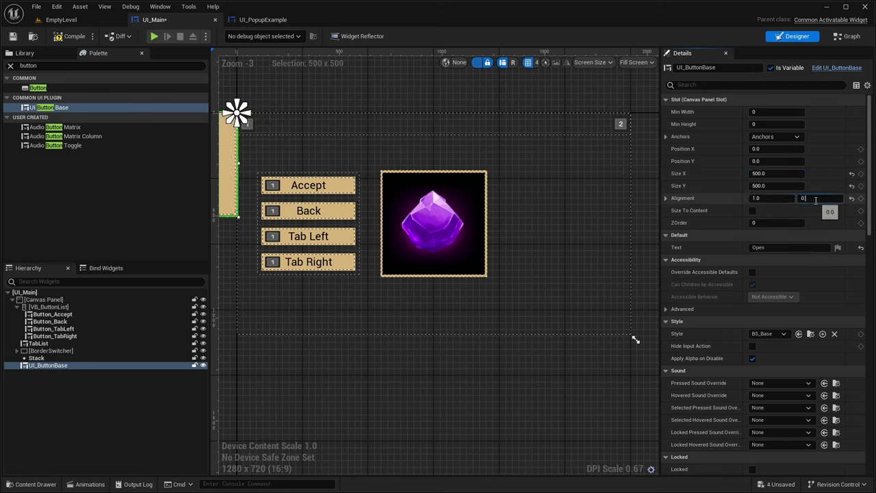
text(0.5)
key(Return)
Step: Anchor the Open button to the canvas's right-centre, with Position X -100 and Position Y 0
click(748, 139)
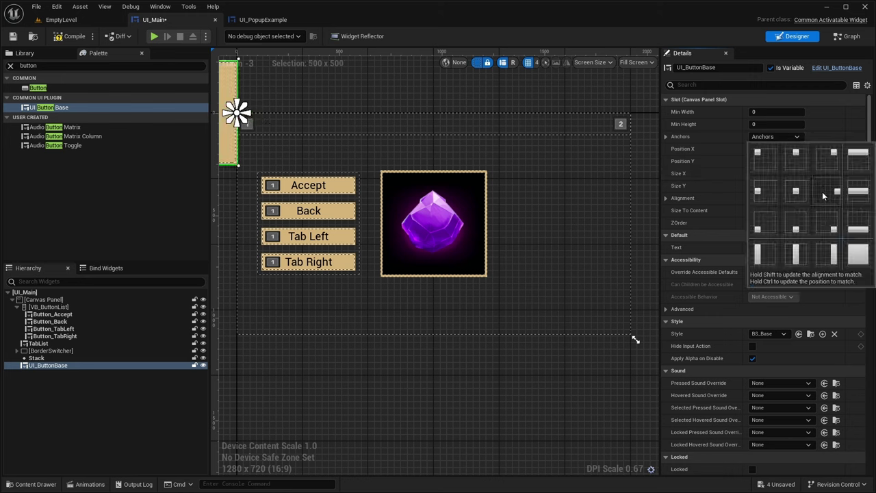
ctrl+click(822, 192)
click(770, 161)
text(0)
key(Return)
click(765, 149)
text(0)
key(Return)
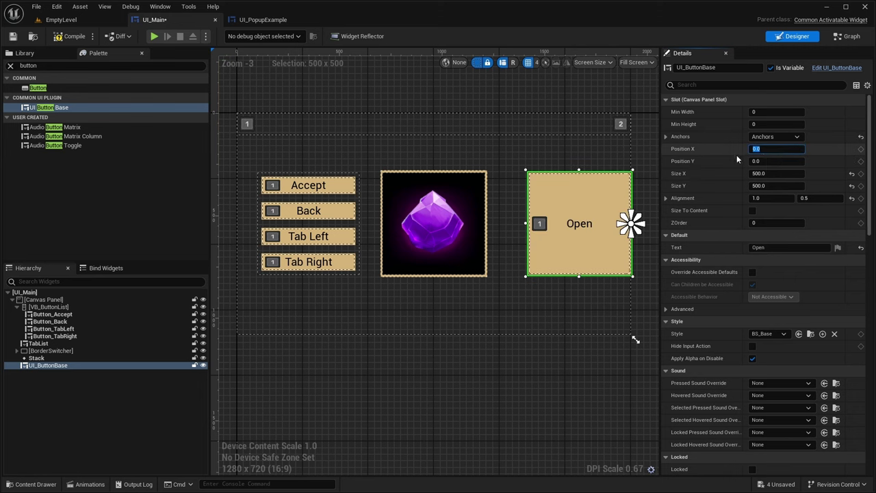
text(10)
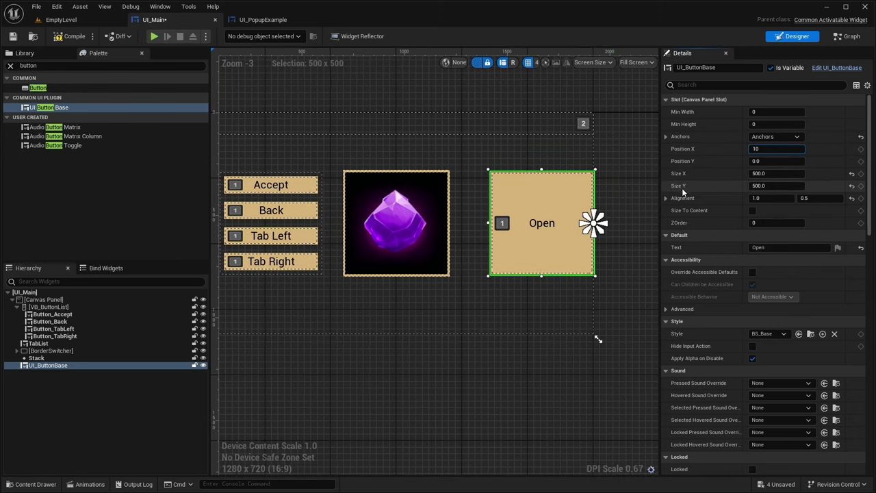
text(-100)
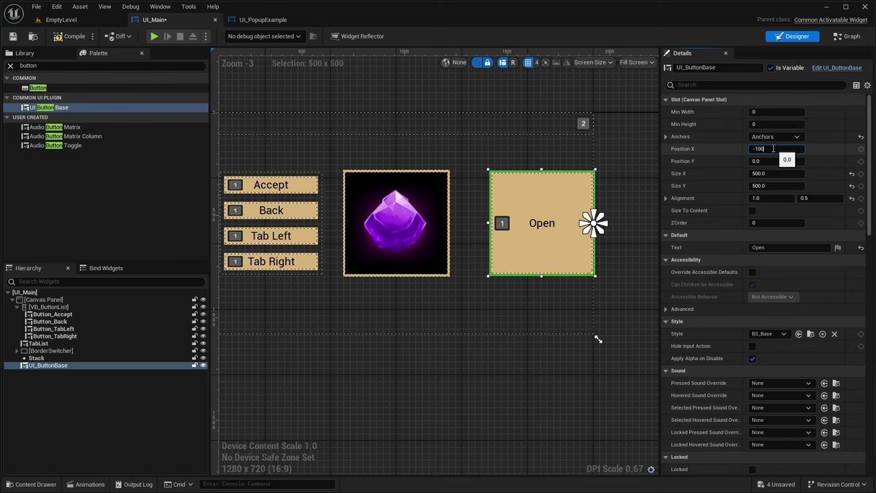
key(Return)
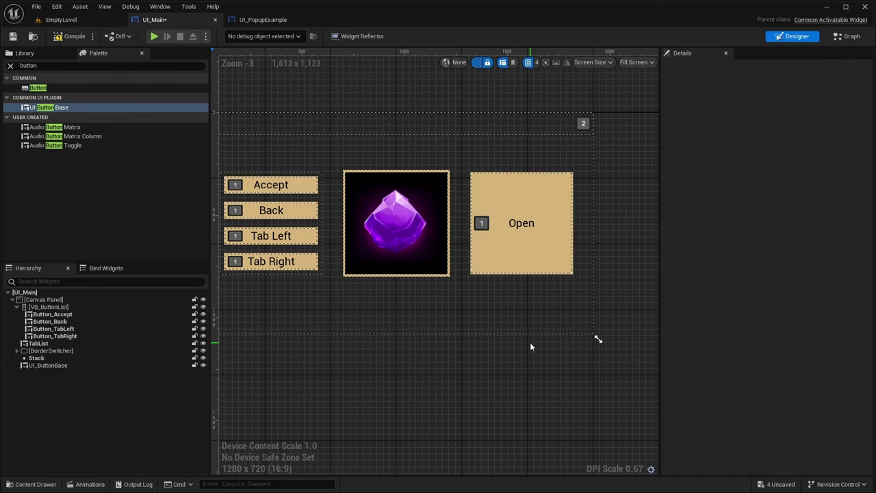
Step: Add an On Clicked event for the Open button
click(453, 351)
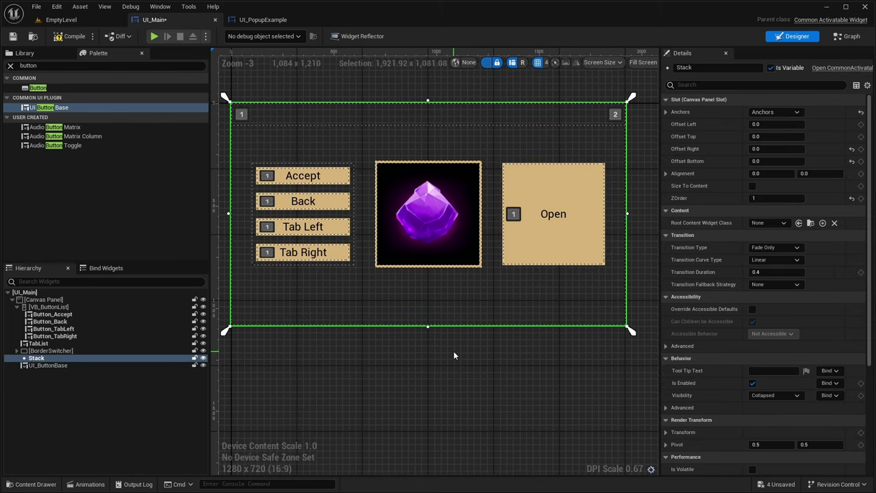
right_drag(472, 258, 458, 259)
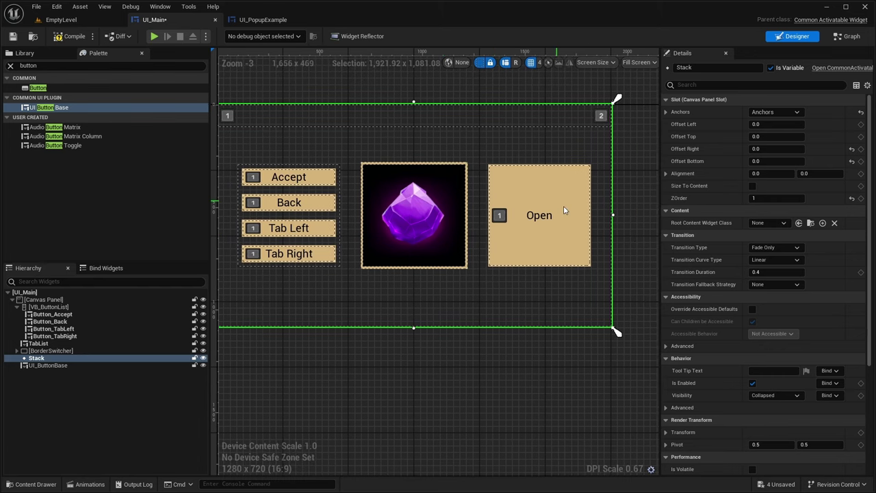
click(534, 233)
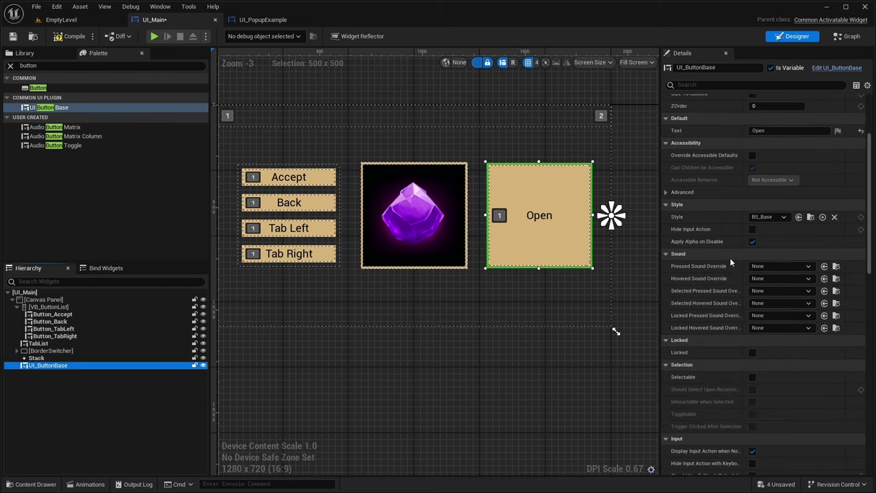
drag(871, 251, 873, 411)
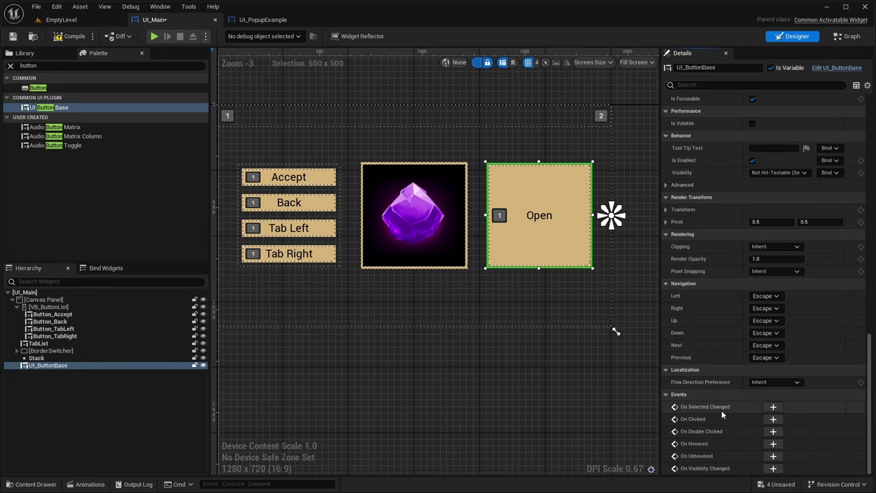
click(773, 419)
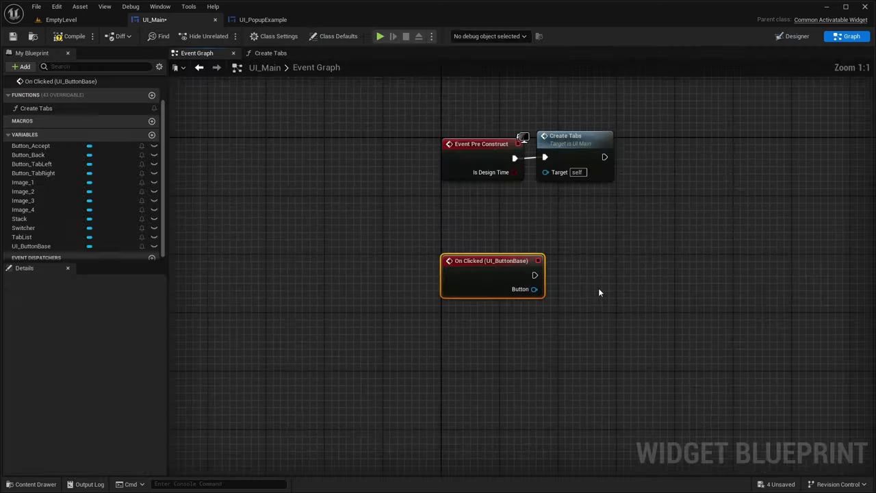
Step: Place a Stack reference below the Open click event and add a Push Widget node that targets it, connected to the event
right_drag(547, 287, 485, 276)
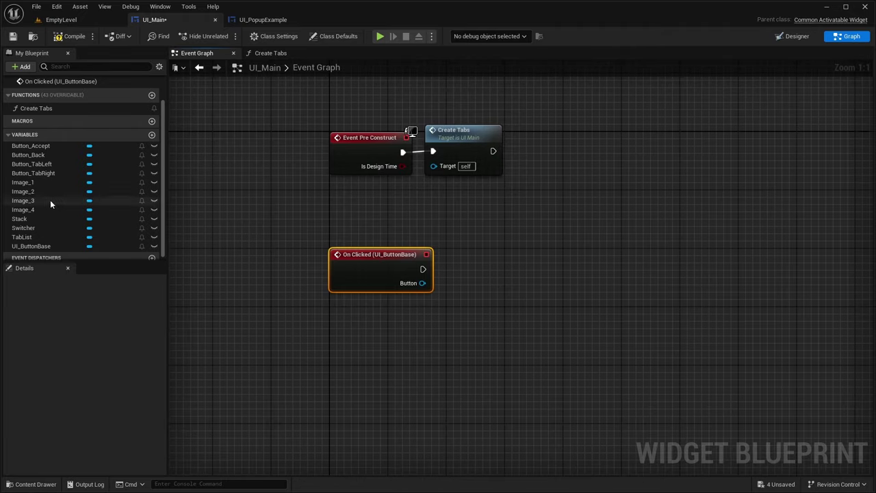
ctrl+drag(24, 219, 384, 324)
right_drag(415, 317, 356, 328)
drag(348, 327, 419, 296)
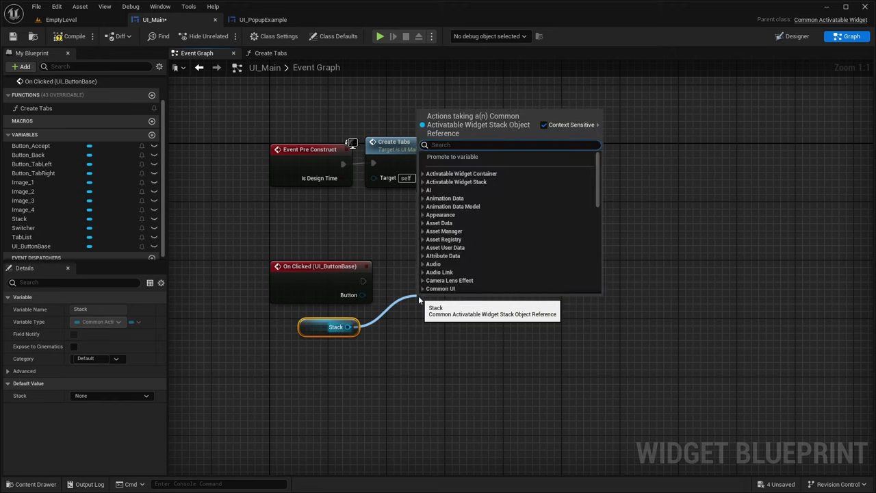
text(push wid)
key(Return)
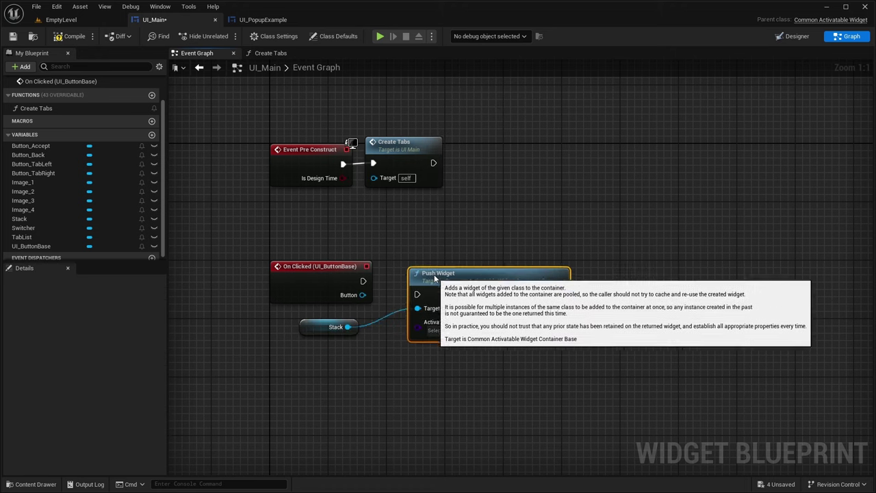
Step: Set the Push Widget node's Activatable Widget Class to UI_PopupExample and save UI_Main
click(436, 316)
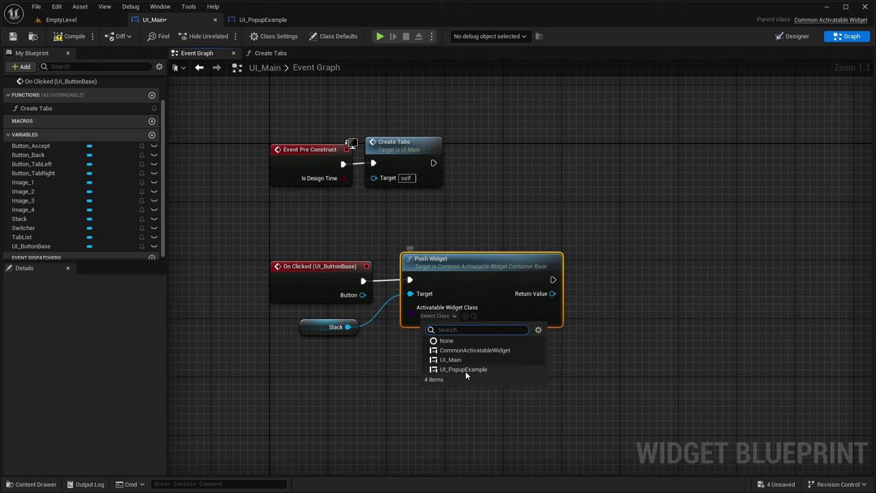
click(466, 372)
click(453, 234)
right_drag(452, 233, 501, 229)
key(ctrl+s)
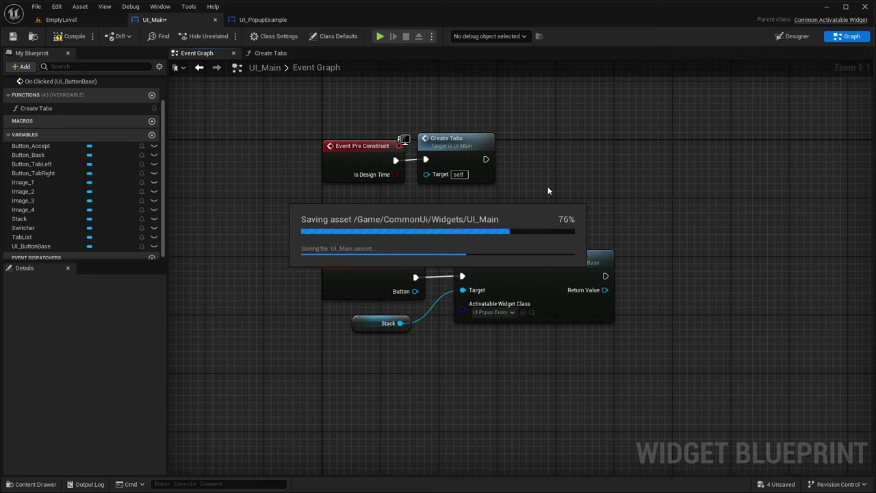
Step: Play EmptyLevel and use the Open button to test the popup
click(791, 36)
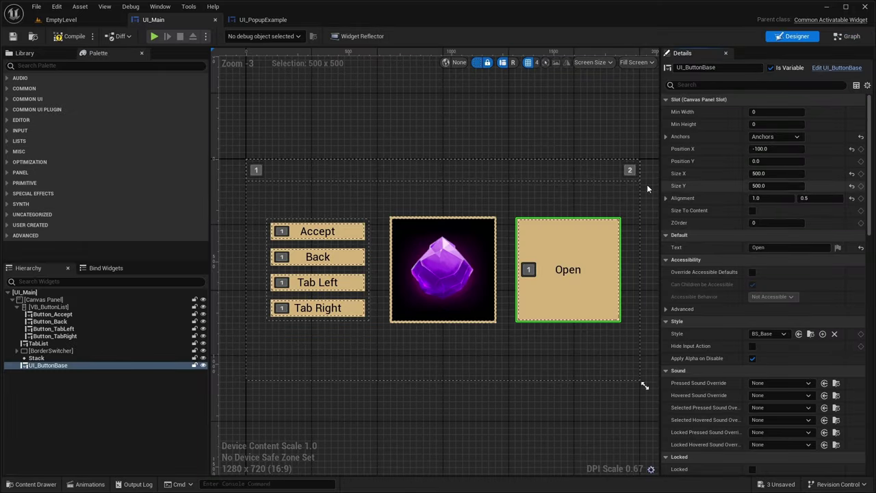
click(61, 19)
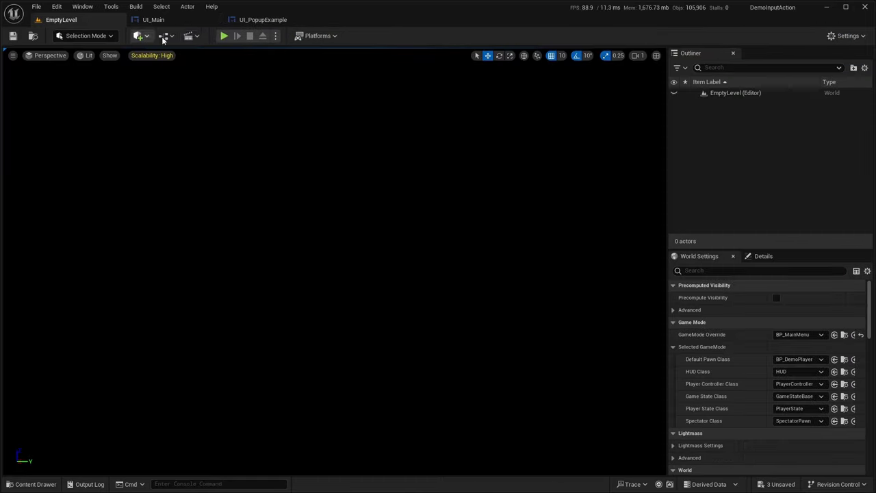
key(alt+p)
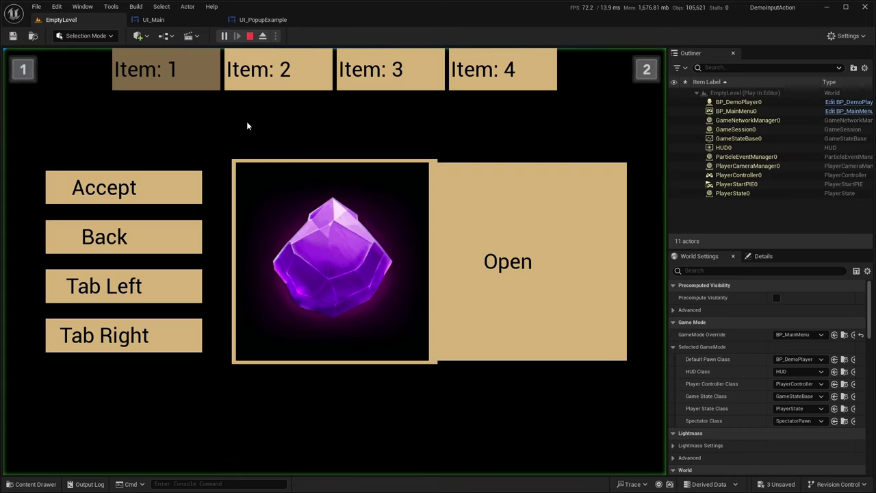
click(525, 248)
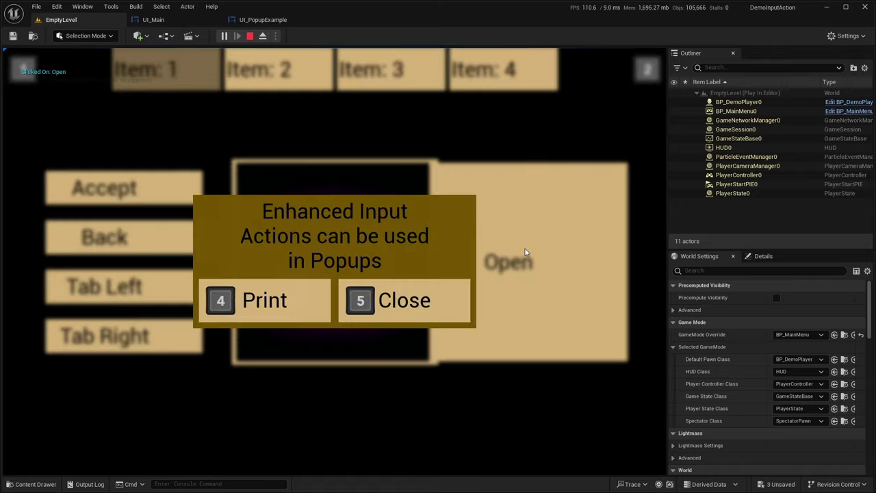
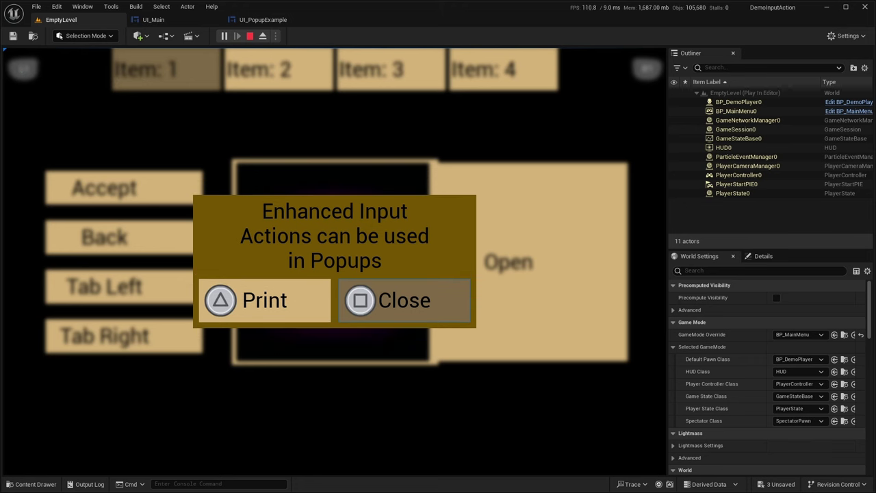
Step: Close the popup in the running game, test focus navigation between the menu buttons and Open, and end the play session
key(Escape)
key(Left)
key(Right)
key(q)
key(Down)
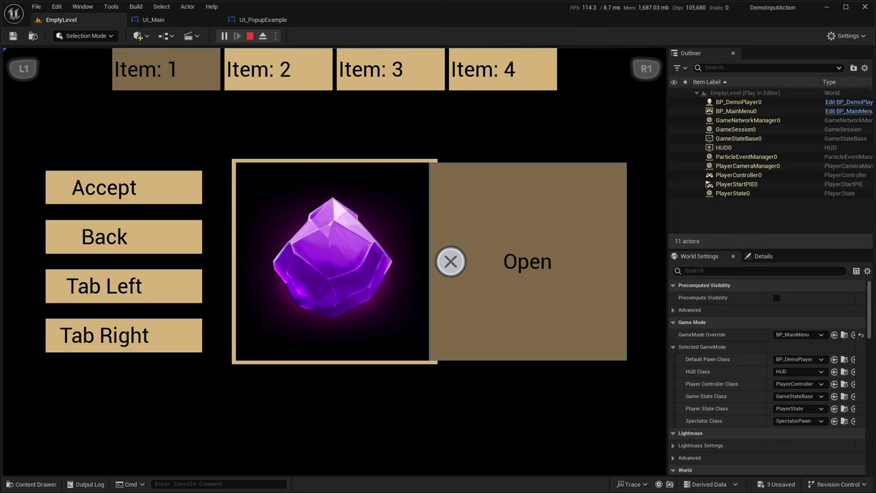
key(Escape)
Step: Fit the Open button's anchors around its own corners in UI_Main and save the widget
click(261, 19)
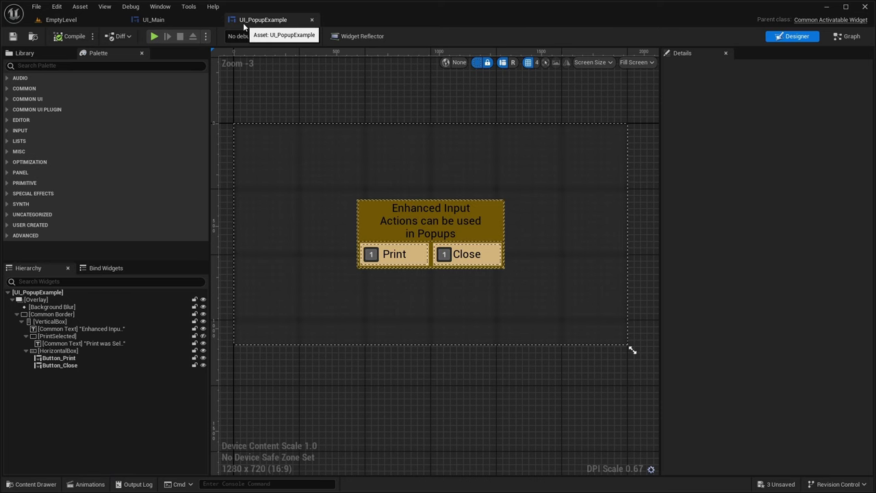
click(153, 19)
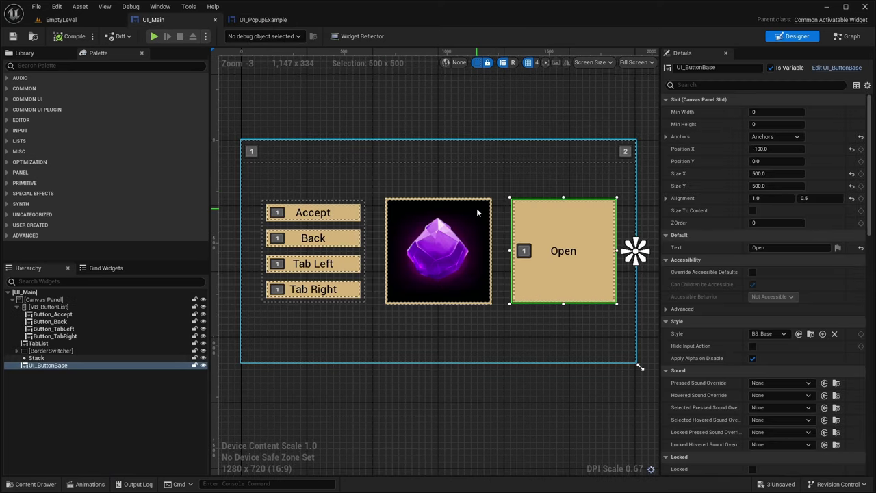
drag(560, 235, 340, 85)
scroll(491, 235, up, 6)
drag(485, 228, 620, 365)
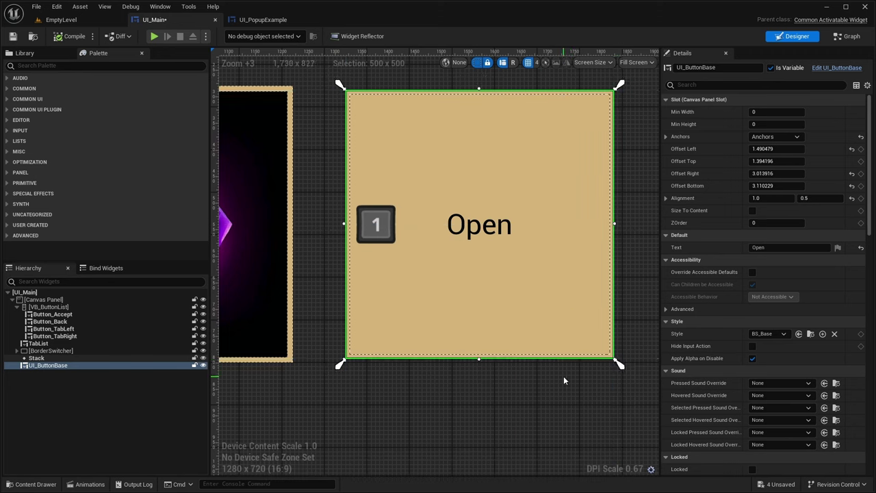
key(ctrl+s)
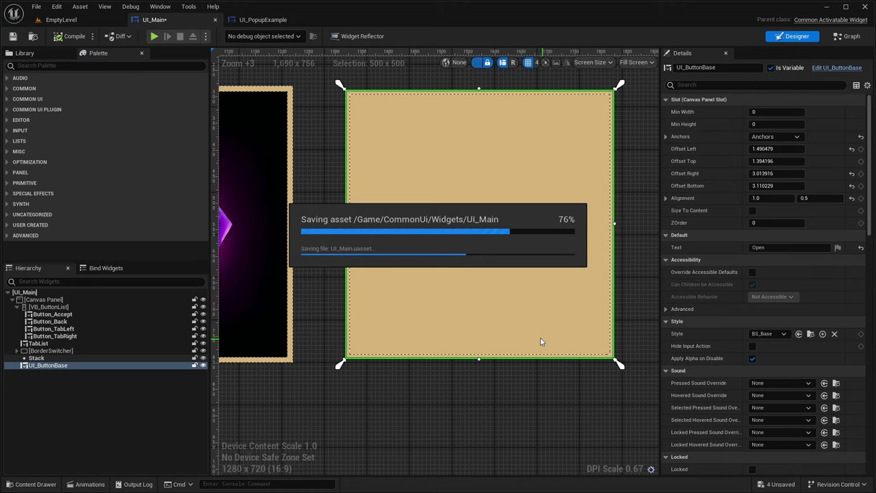
Step: Play EmptyLevel to check the Open button's new anchors and the focus navigation, and end the session
scroll(540, 337, down, 2)
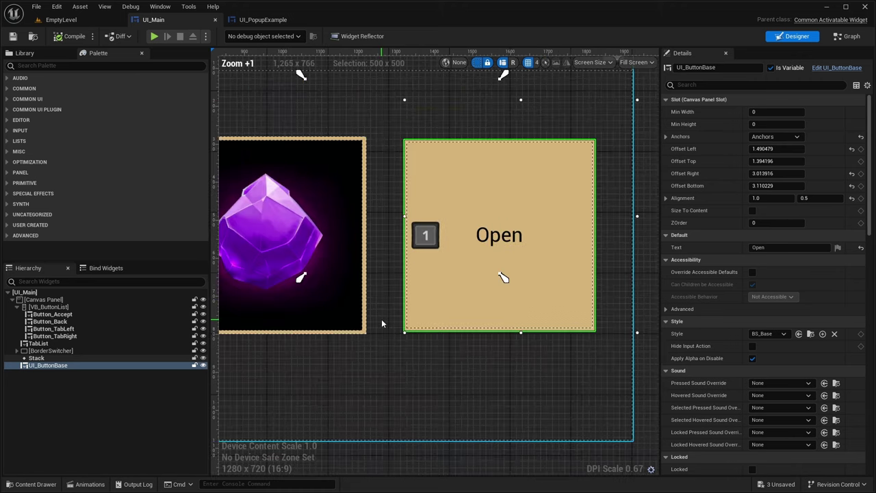
scroll(382, 322, down, 4)
click(55, 19)
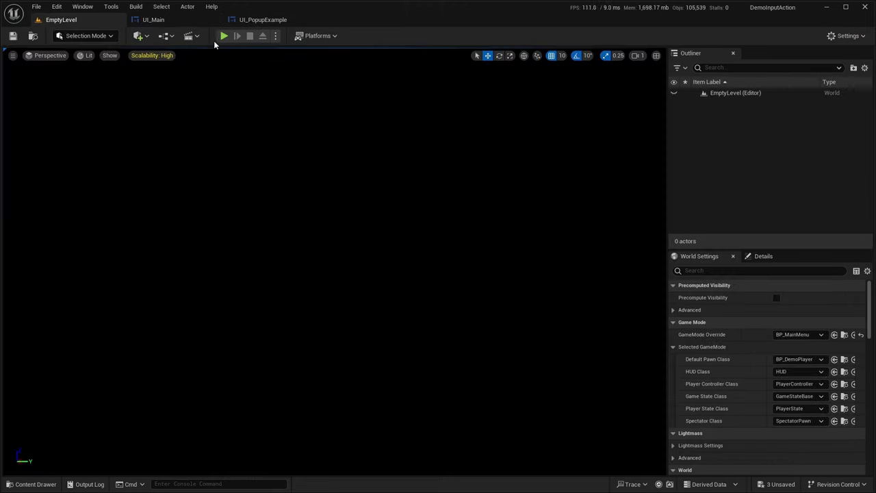
click(223, 36)
key(Down)
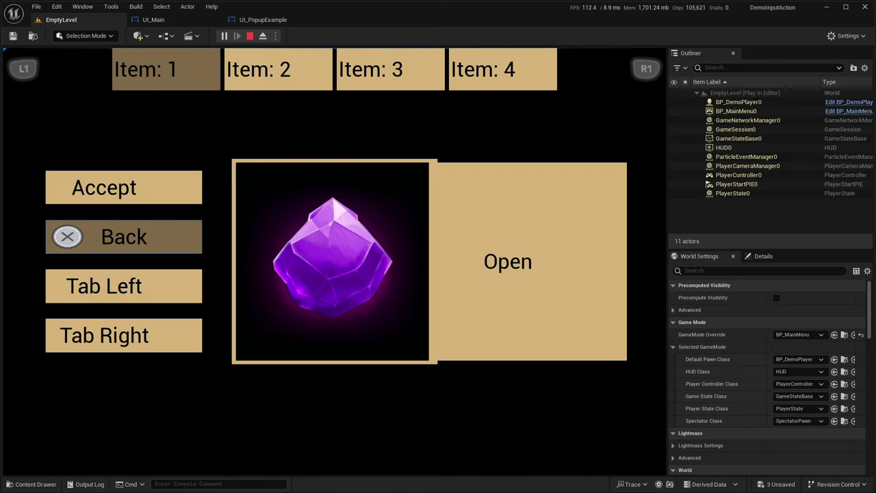
key(Escape)
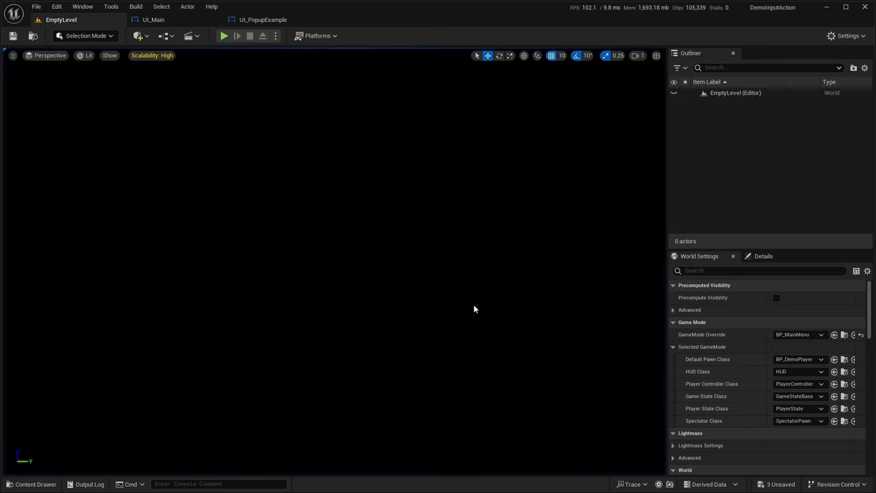
Step: Save all remaining unsaved assets, including BP_DemoPlayer
key(ctrl+s)
click(18, 40)
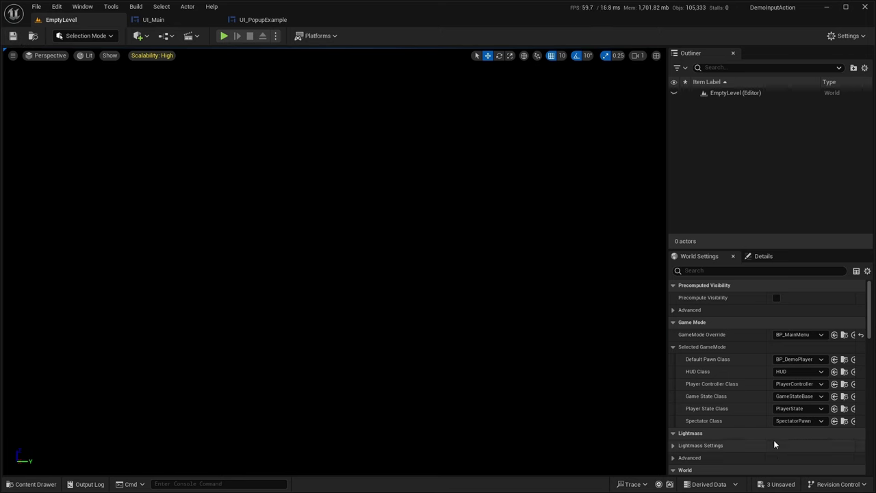
click(503, 345)
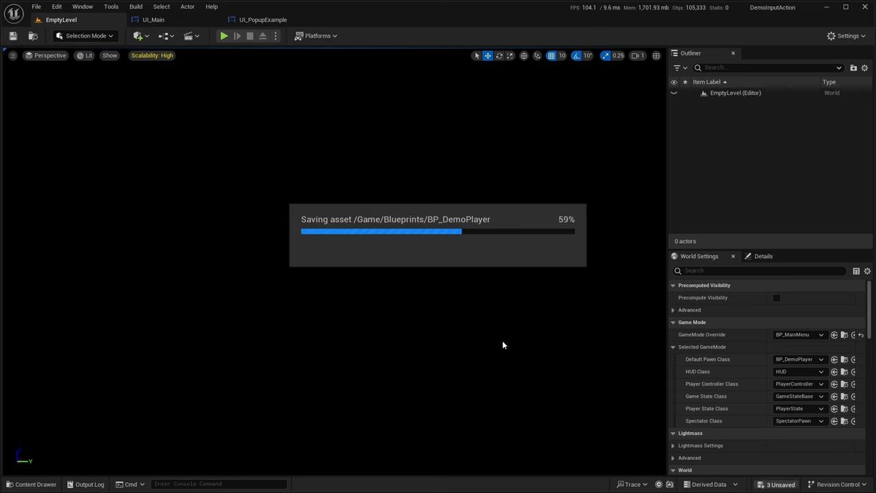
Step: Play EmptyLevel and move the focus back and forth between the Open button and the button list
click(224, 36)
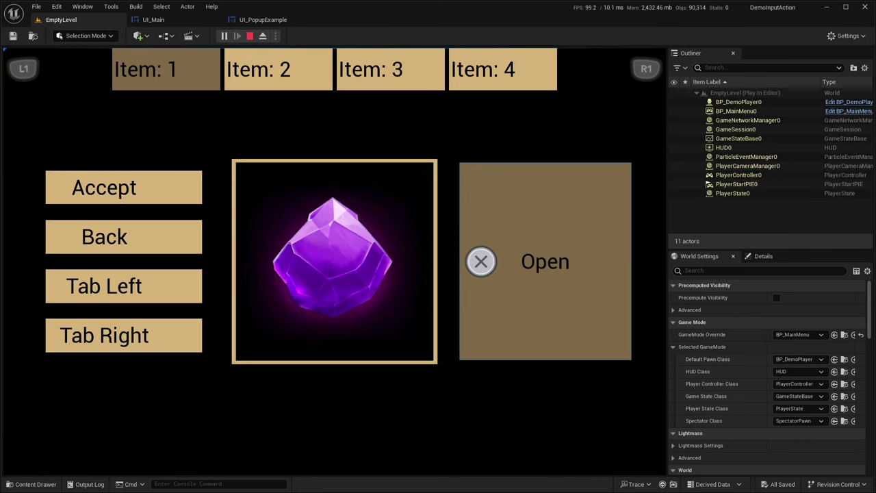
key(Left)
key(Right)
key(Left)
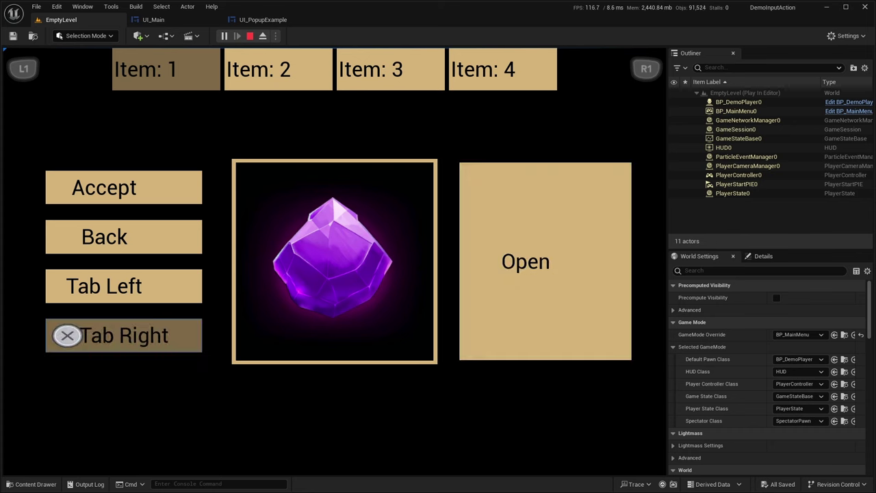
key(Right)
Step: Open the popup from the Open button, test focus between Print and Close, close the popup and stop playing
key(Return)
key(Right)
key(Left)
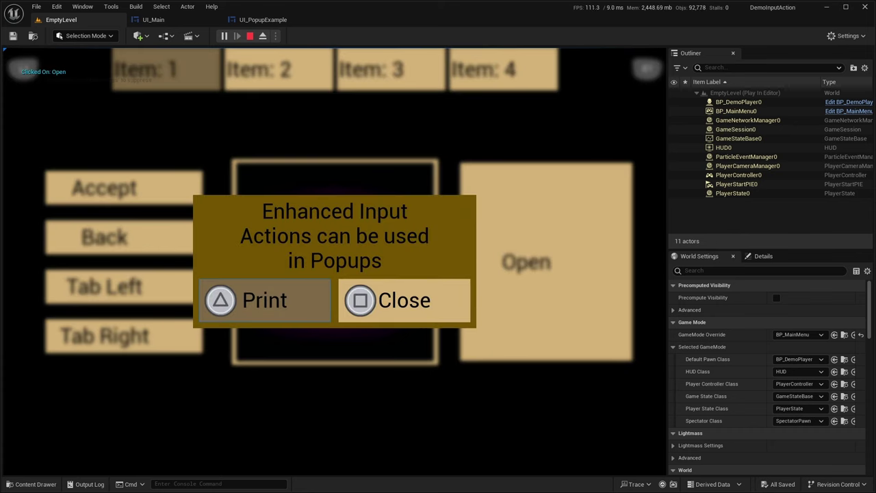
key(Right)
key(p)
key(Return)
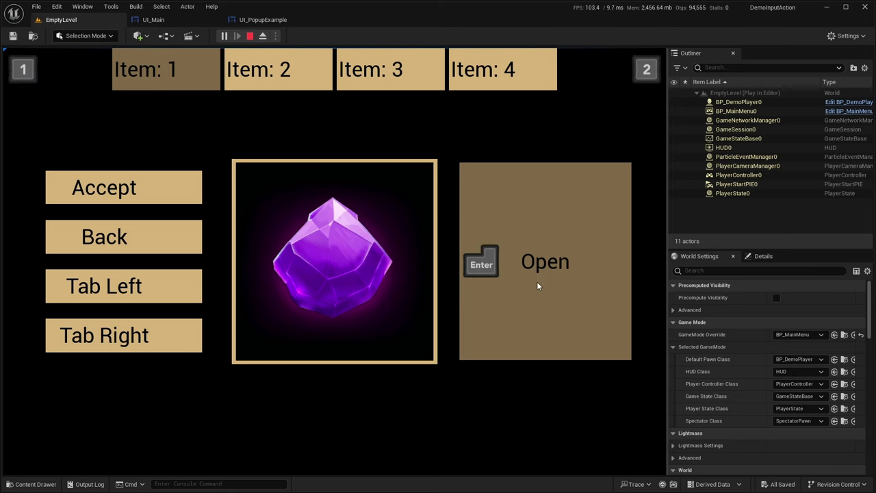
click(250, 37)
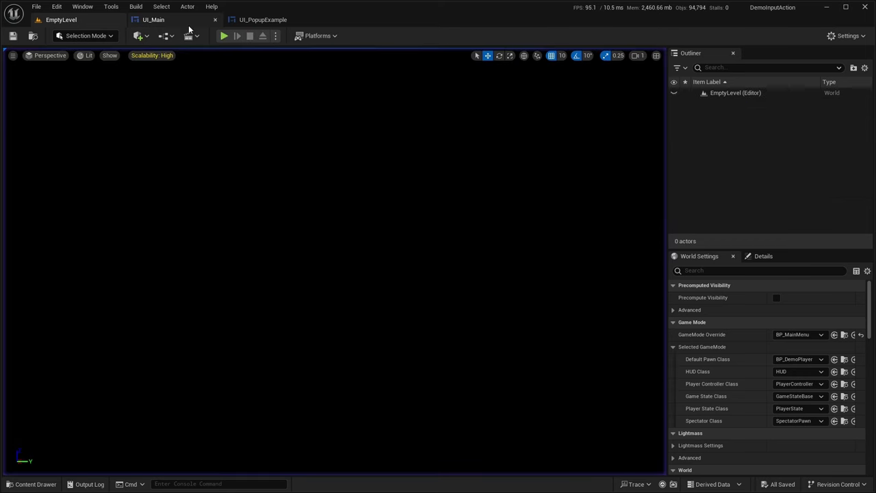
Step: Rename UI_ButtonBase in UI_Main as Button_Open
click(164, 19)
click(137, 358)
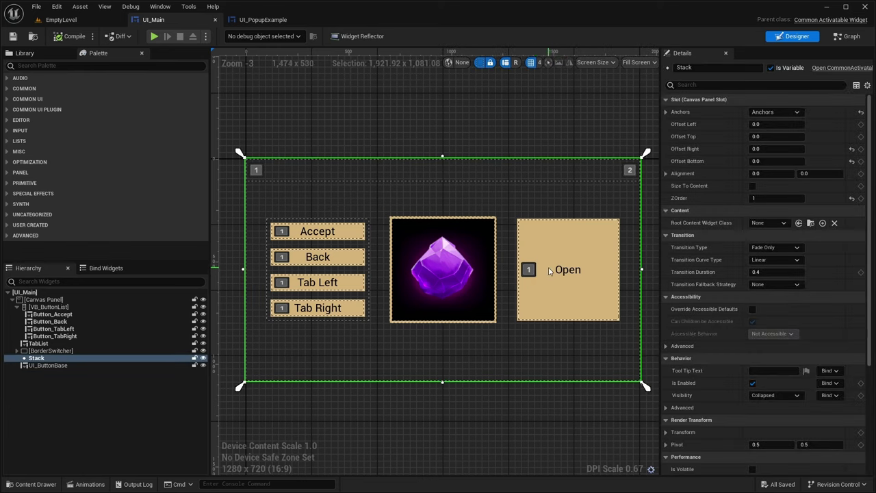
click(52, 366)
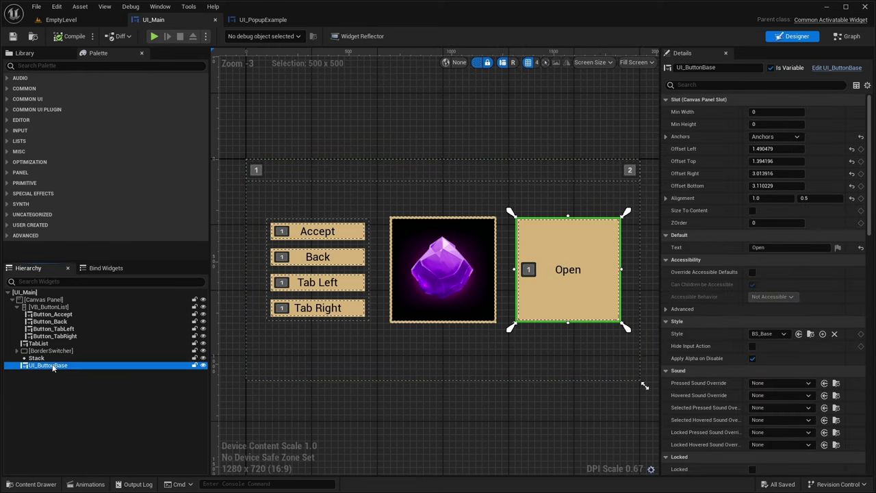
click(688, 68)
text(Button_Open)
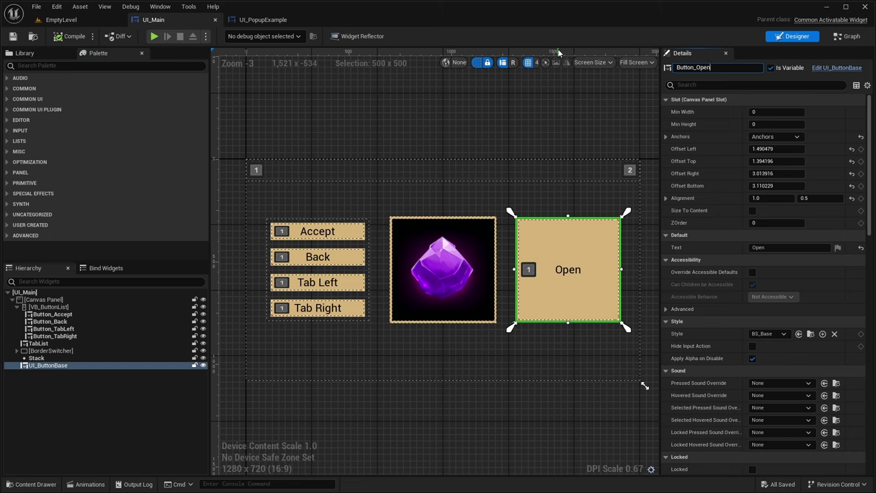
key(Return)
Step: Set Button_Open's Triggering Input Action to the Open row of the DT_InputAction data table
scroll(745, 181, down, 5)
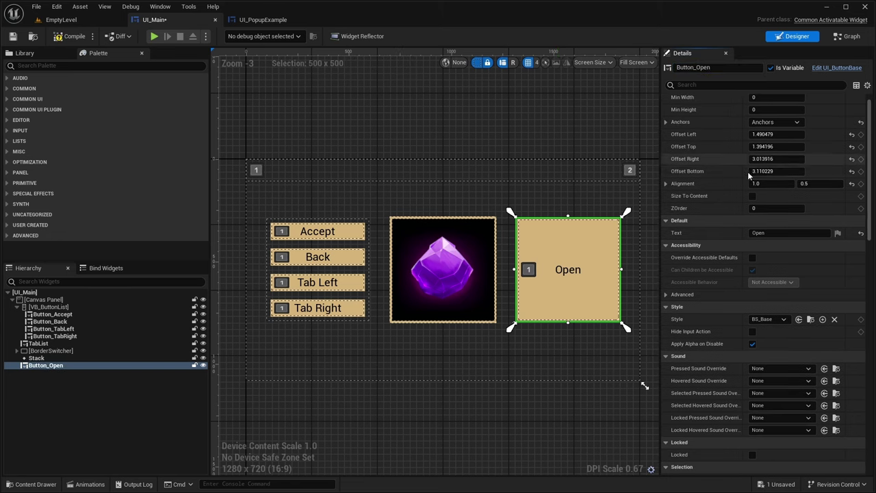
scroll(745, 180, down, 5)
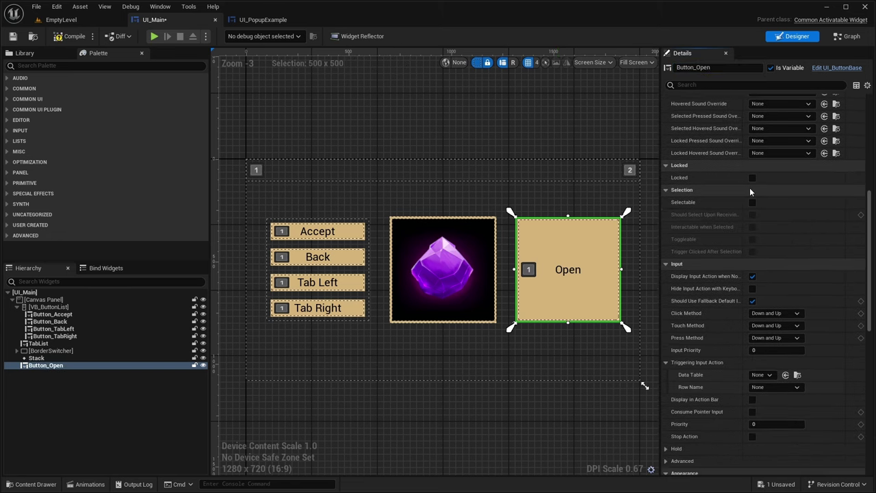
click(757, 318)
click(780, 205)
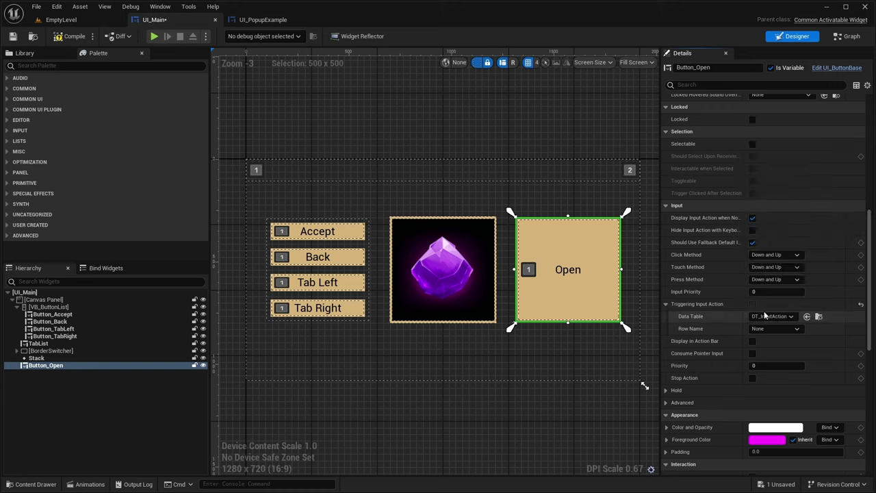
click(773, 329)
click(758, 374)
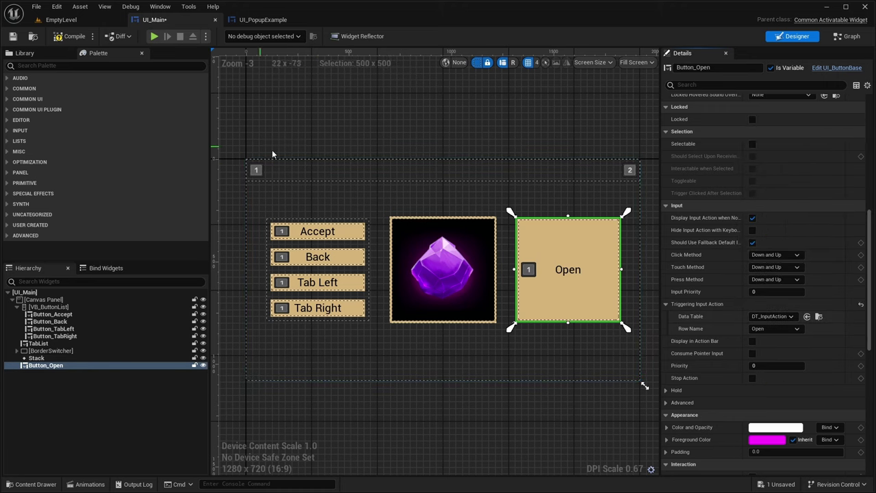
Step: Play EmptyLevel and test the Open input action along with the popup's Print and Close actions
click(67, 21)
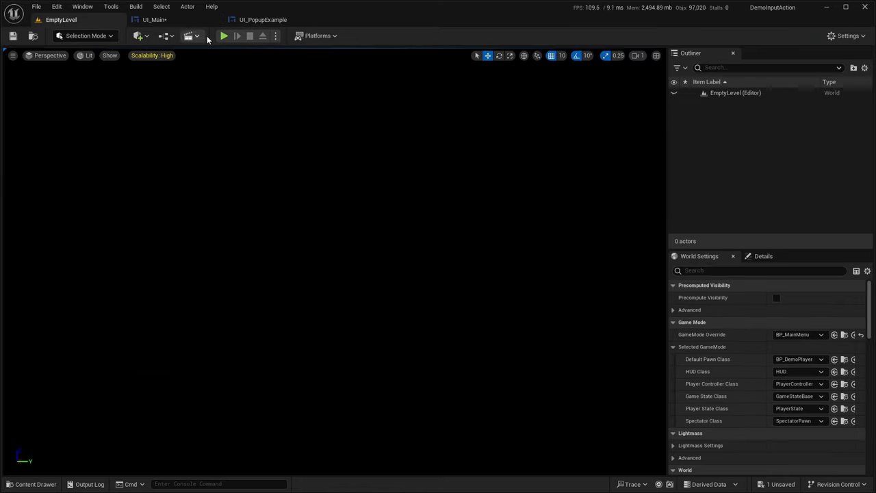
key(alt+p)
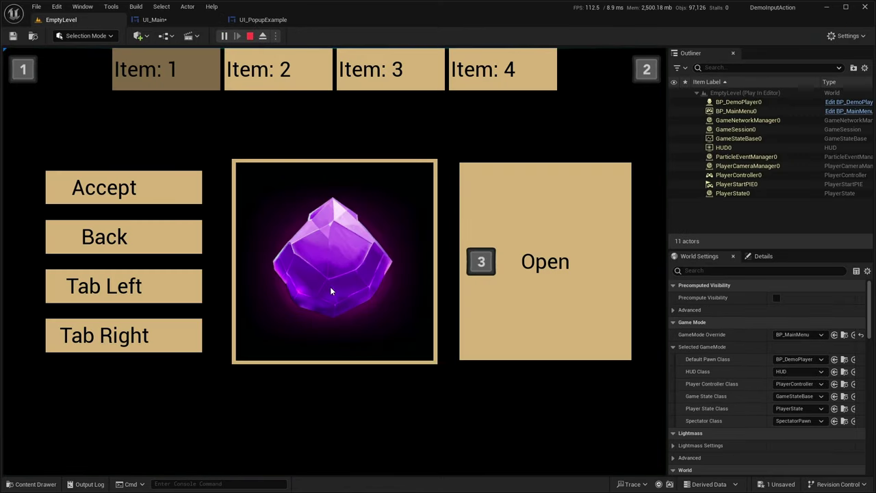
key(3)
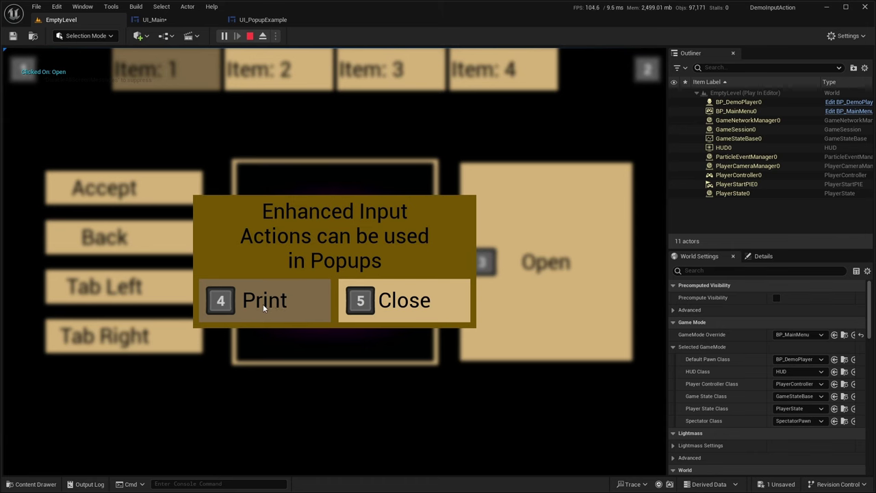
click(258, 299)
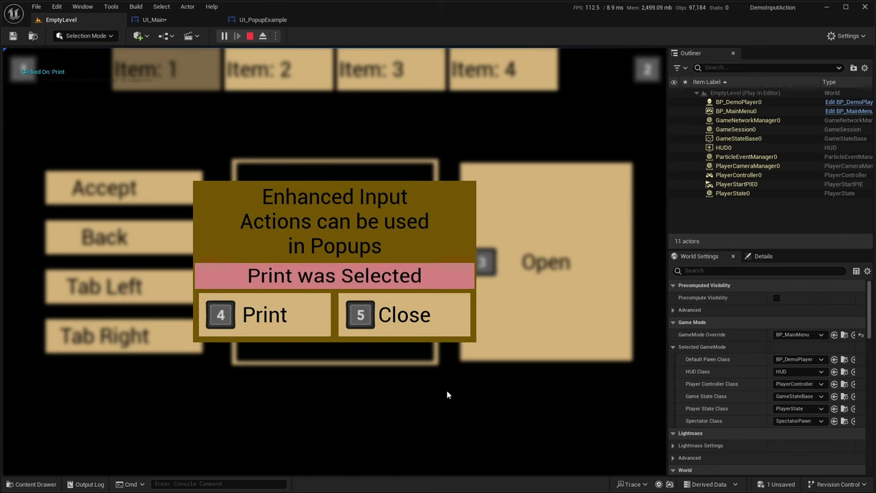
key(5)
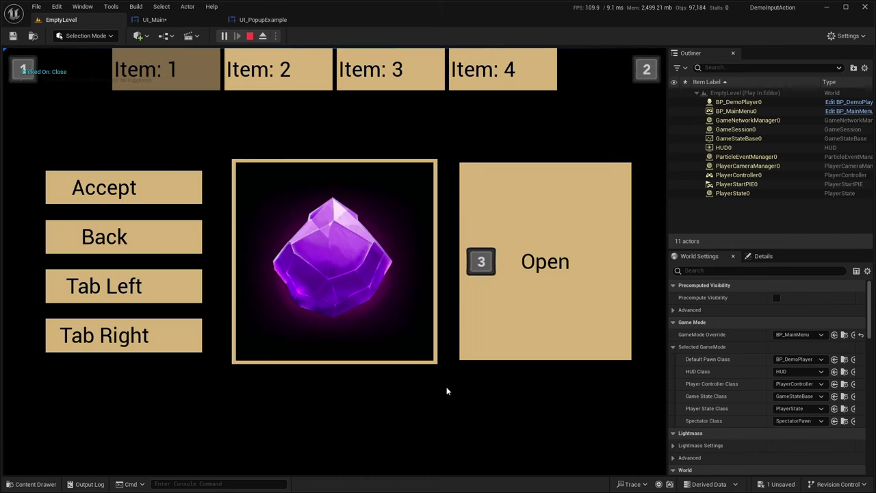
Step: Test switching through the item tabs in both directions with their input actions, and end the play session
key(1)
key(2)
key(2)
key(2)
key(2)
key(1)
key(1)
key(1)
key(2)
key(2)
key(1)
key(1)
key(Escape)
Step: Add a Common Bound Action Bar to the Canvas Panel of UI_Main
click(164, 19)
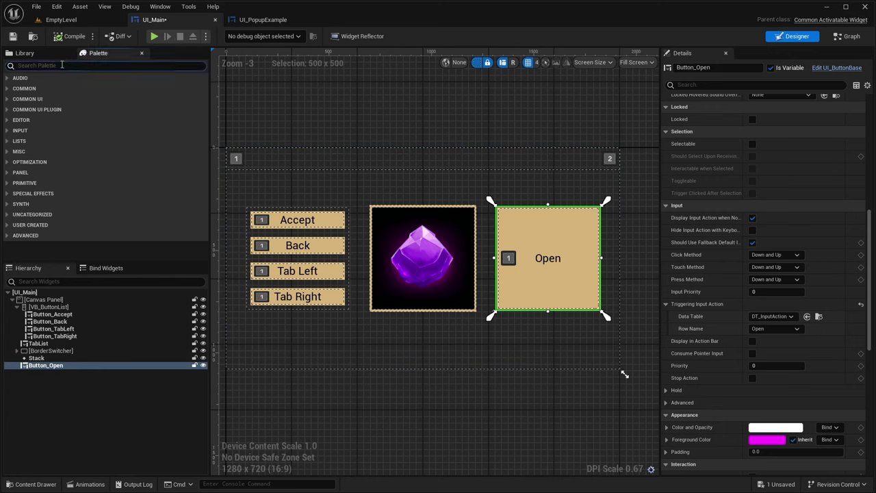
text(Common Action)
drag(64, 108, 48, 373)
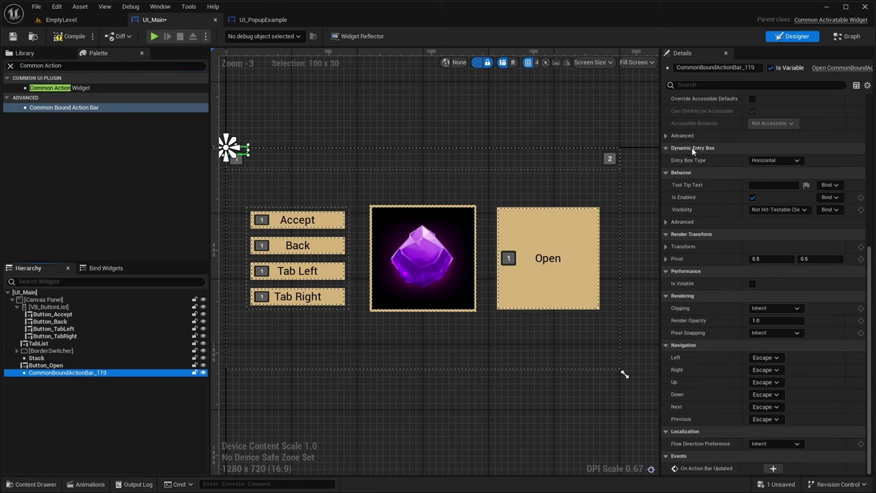
scroll(746, 188, down, 3)
scroll(746, 188, up, 3)
Step: Anchor the action bar across the canvas's bottom edge and raise its top anchors to form a strip about 108 units high
click(760, 111)
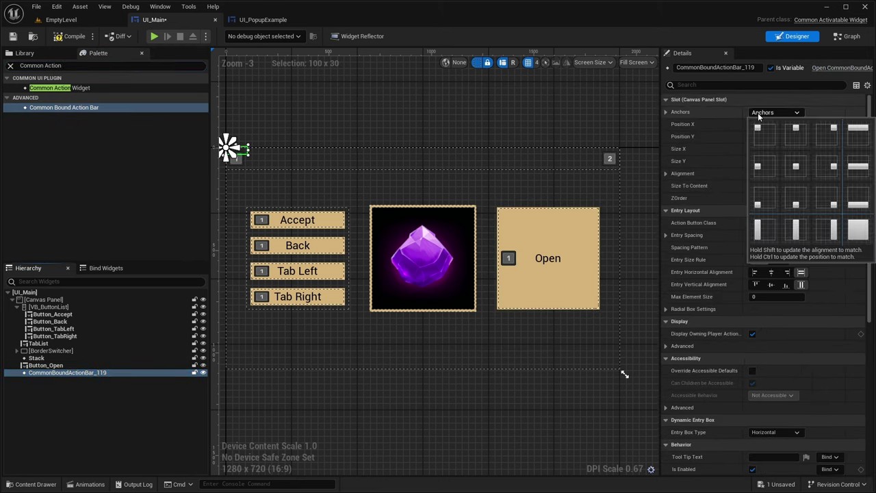
click(858, 204)
right_drag(458, 206, 346, 236)
scroll(452, 315, up, 8)
drag(450, 348, 450, 274)
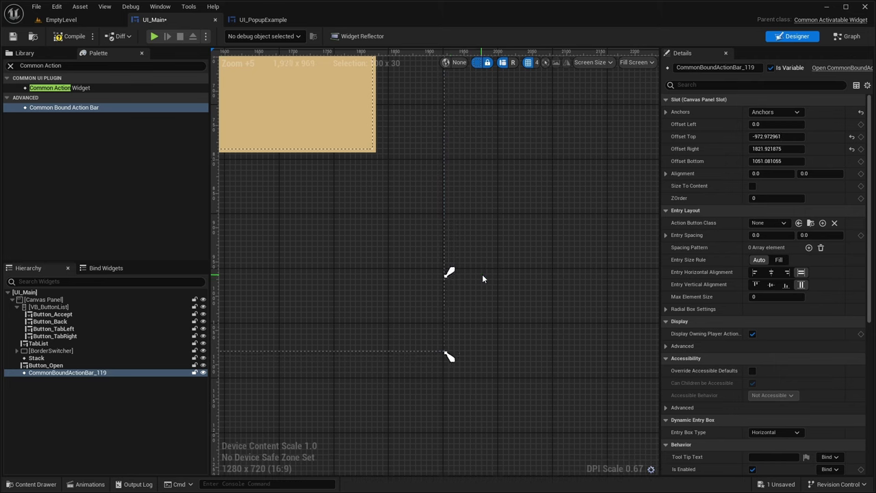
right_drag(482, 274, 595, 254)
scroll(596, 255, down, 9)
Step: Set the action bar's Offset Bottom, Offset Right and Offset Top to 0
click(775, 161)
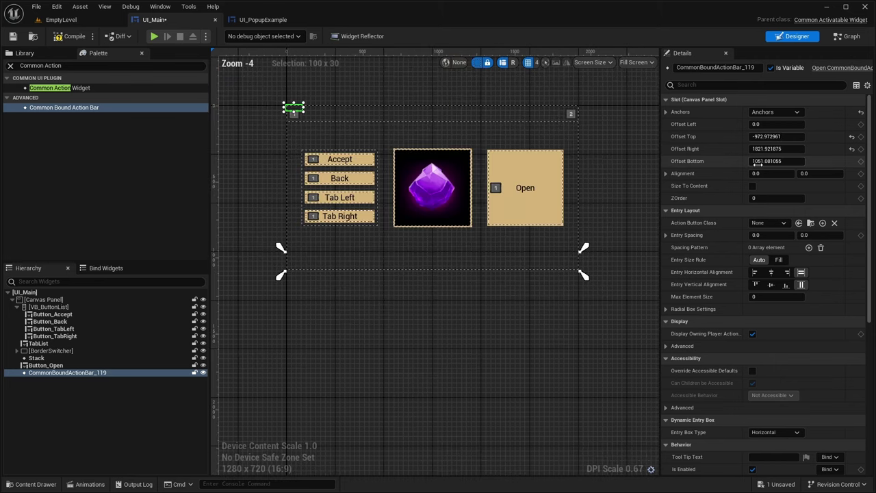
text(0)
key(Return)
click(773, 149)
text(0)
key(Return)
click(773, 136)
text(0)
key(Return)
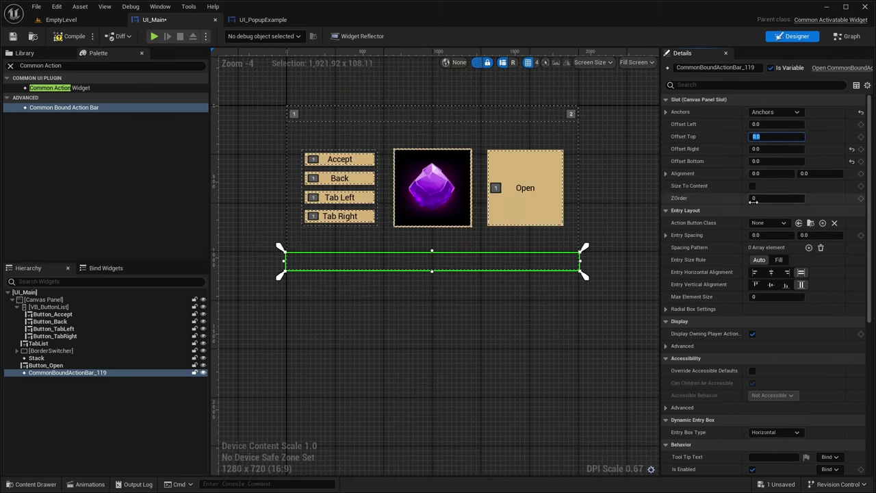
Step: Set the action bar's Entry Spacing to 5 in both directions
click(760, 235)
text(5)
key(Return)
click(815, 235)
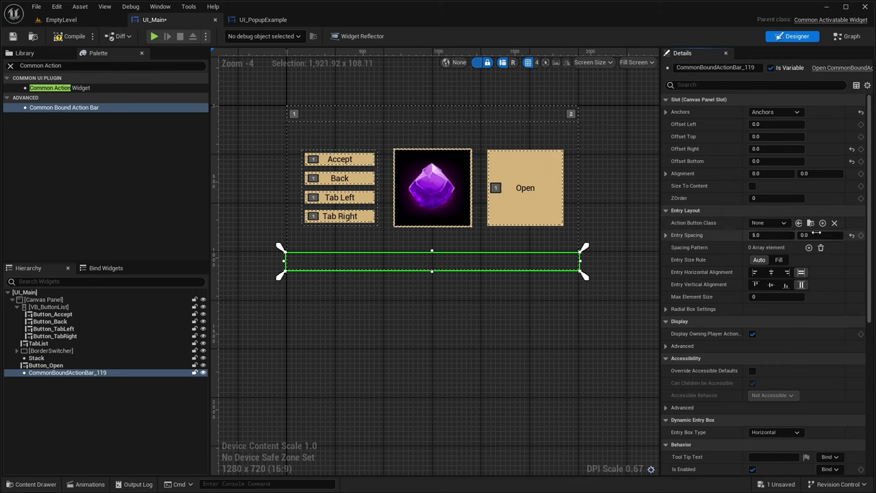
text(5)
key(Return)
Step: Set the action bar's Entry Size Rule to Fill and its Action Button Class to UI_ActionBase
click(778, 260)
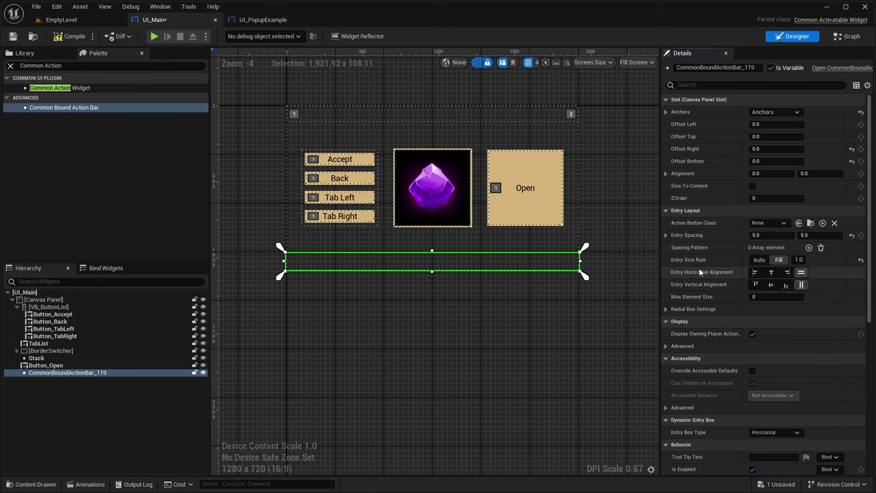
click(767, 222)
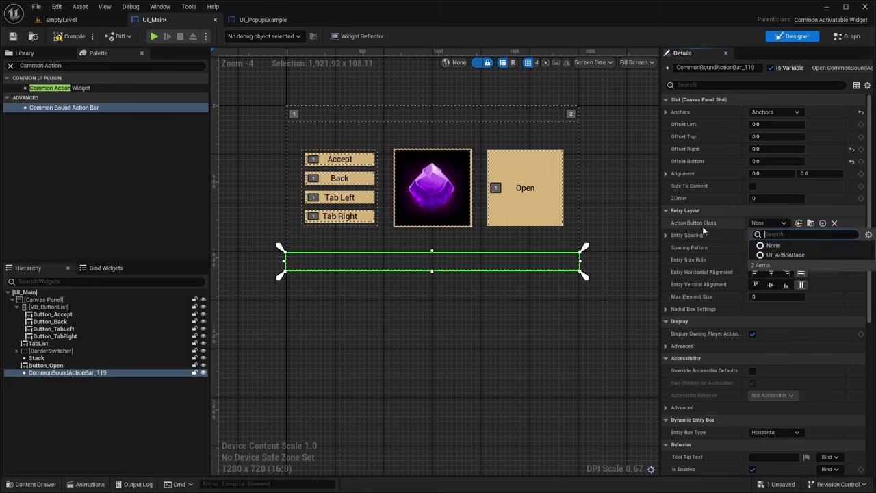
click(784, 255)
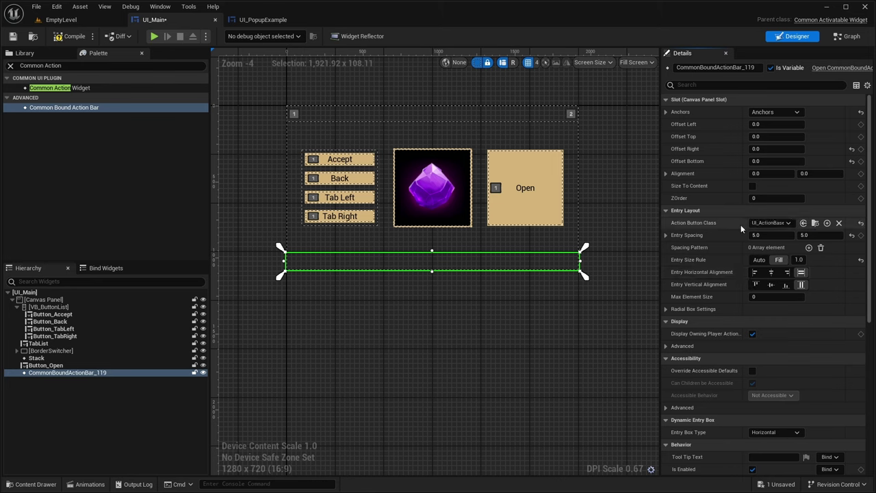
right_drag(541, 297, 542, 277)
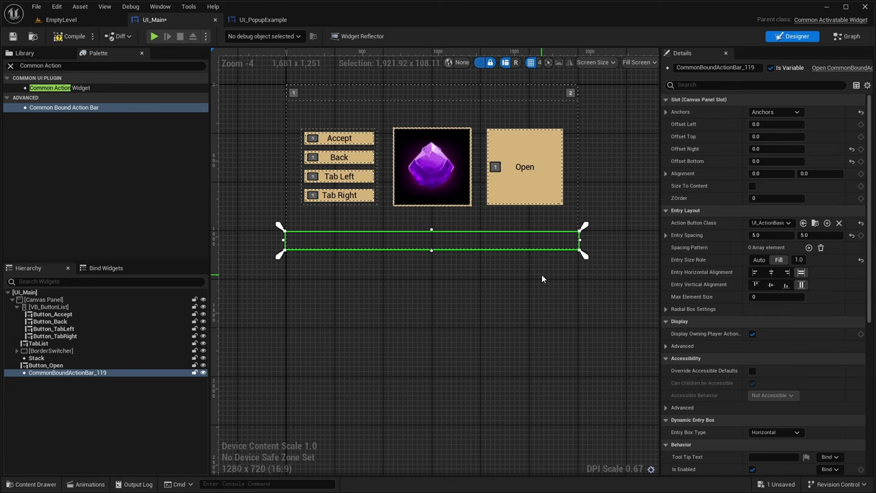
right_drag(509, 285, 486, 288)
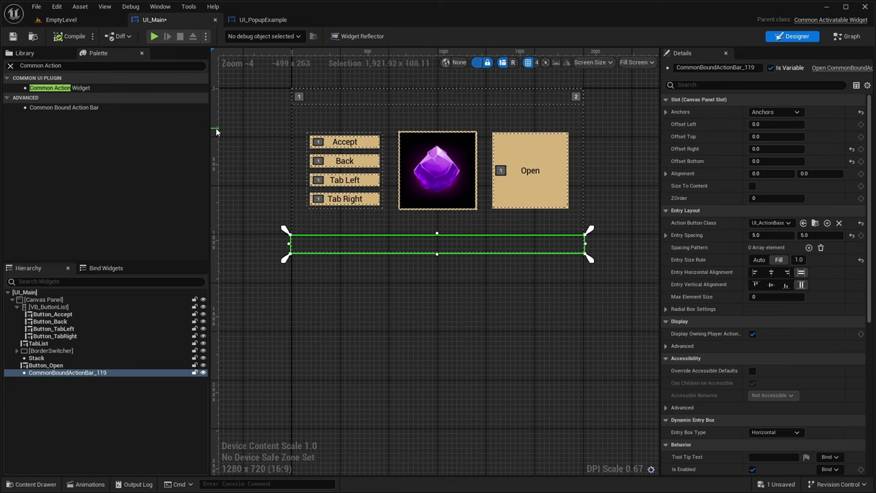
mouse_move(251, 157)
right_down()
mouse_move(230, 158)
mouse_move(246, 160)
right_up()
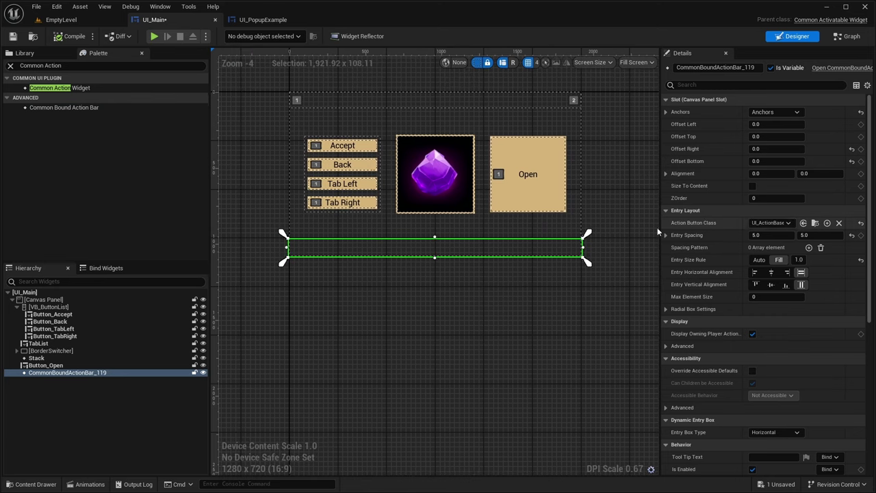
right_drag(441, 245, 492, 254)
scroll(483, 250, up, 3)
scroll(473, 253, down, 2)
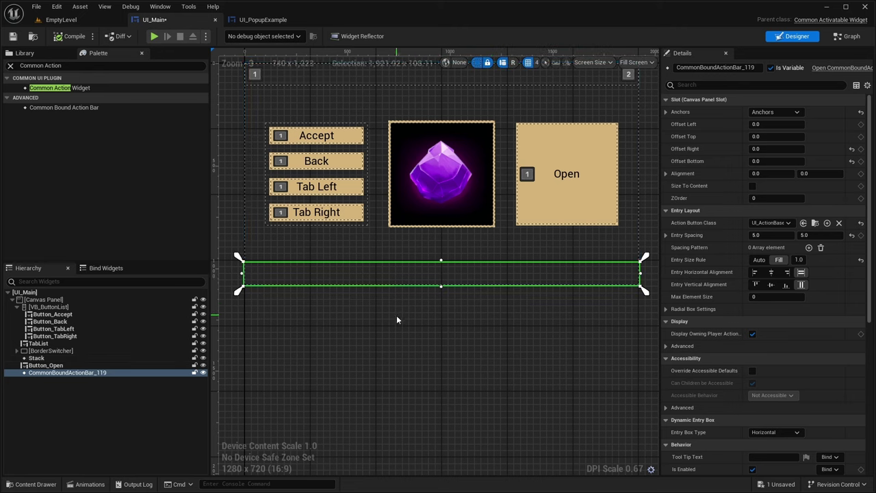
right_drag(364, 295, 352, 336)
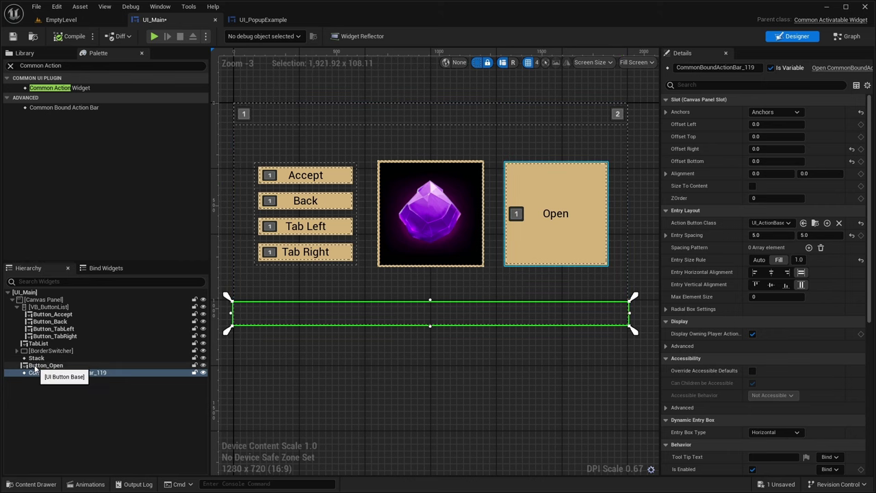
Step: Enable Display in Action Bar for the triggering input action of Button_Open
click(40, 366)
scroll(699, 278, down, 5)
scroll(698, 275, down, 5)
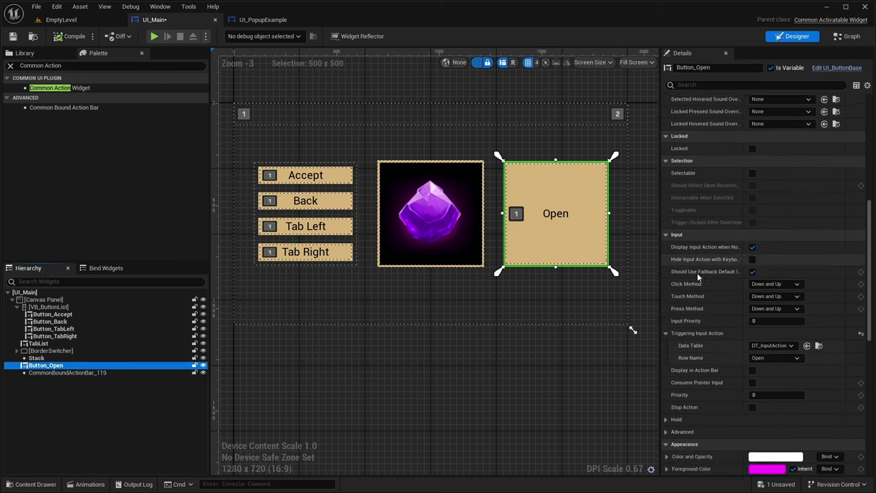
right_drag(549, 236, 525, 215)
click(754, 356)
right_drag(600, 346, 621, 336)
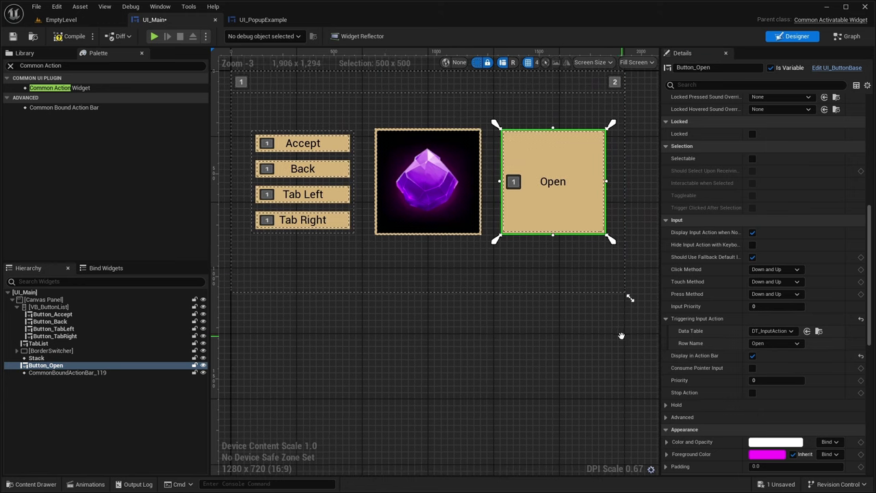
Step: Examine the action bar's settings and the TabList's tab input actions and Display in Action Bar option
click(78, 372)
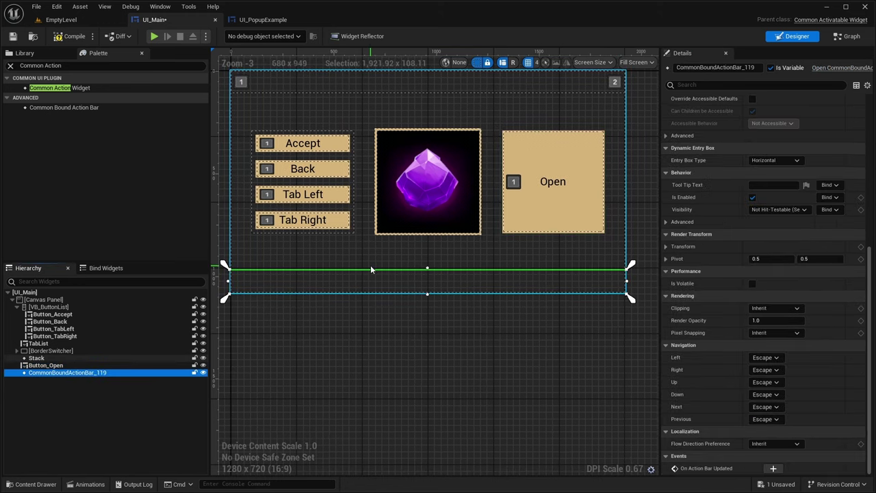
right_drag(467, 322, 484, 334)
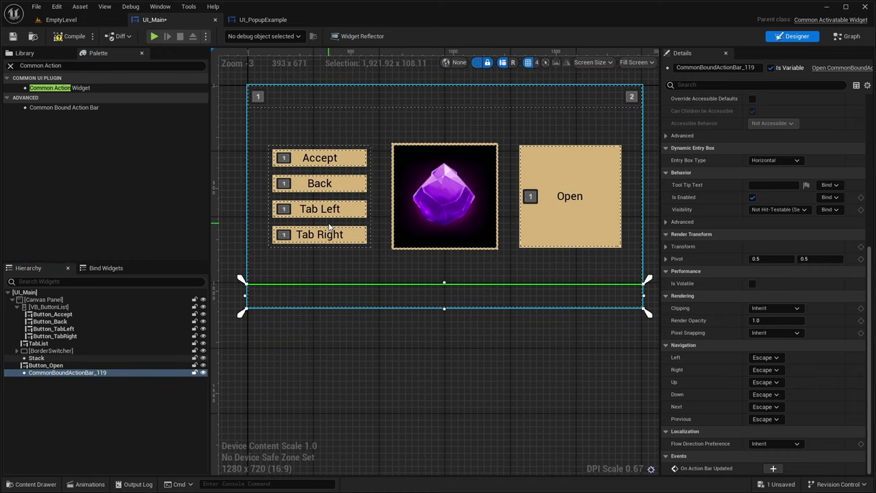
click(267, 93)
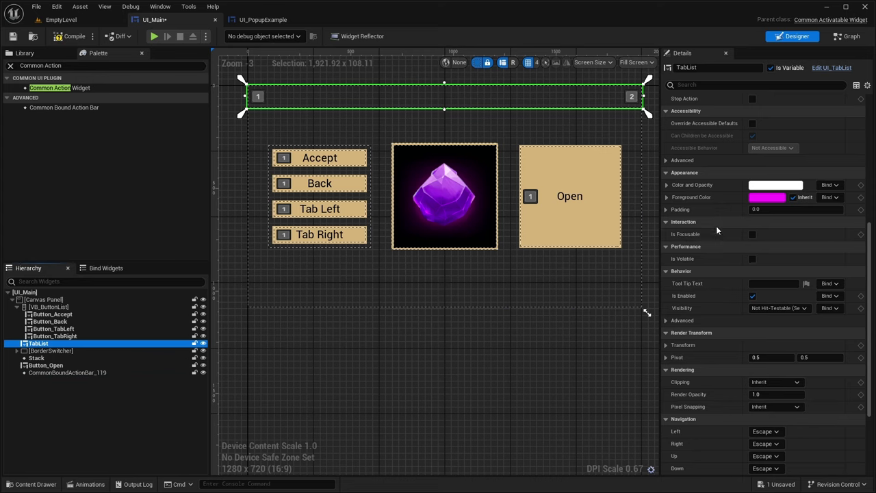
scroll(716, 226, up, 8)
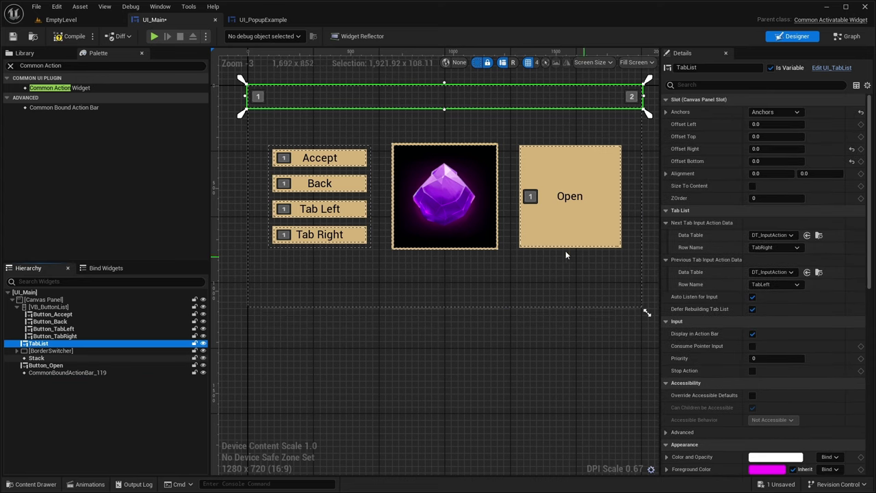
right_drag(566, 255, 580, 269)
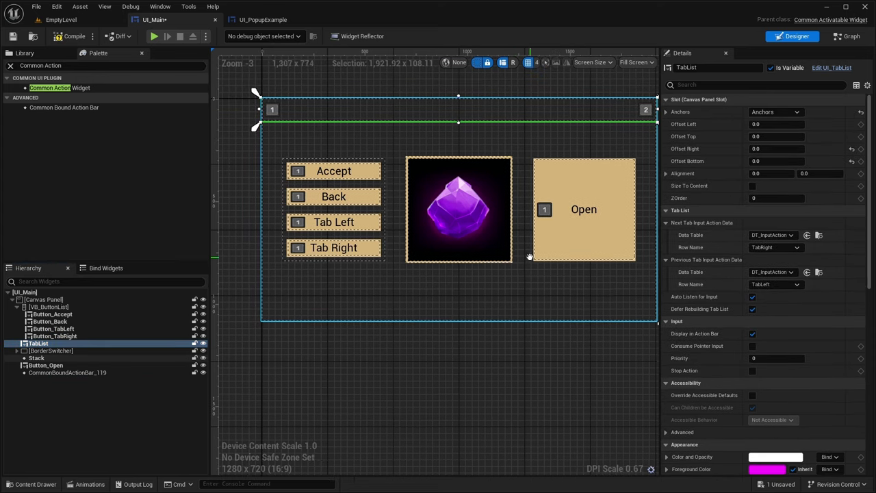
Step: Compile UI_Main and start a play session in EmptyLevel
click(67, 36)
click(73, 22)
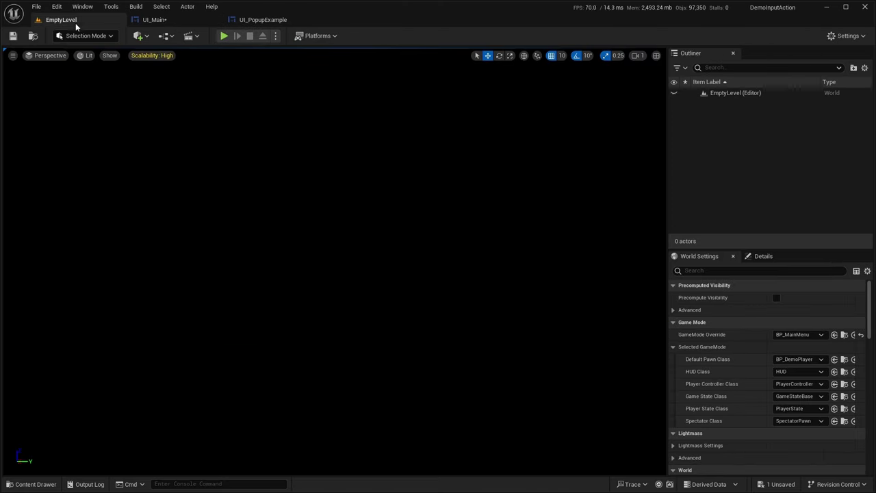
click(223, 36)
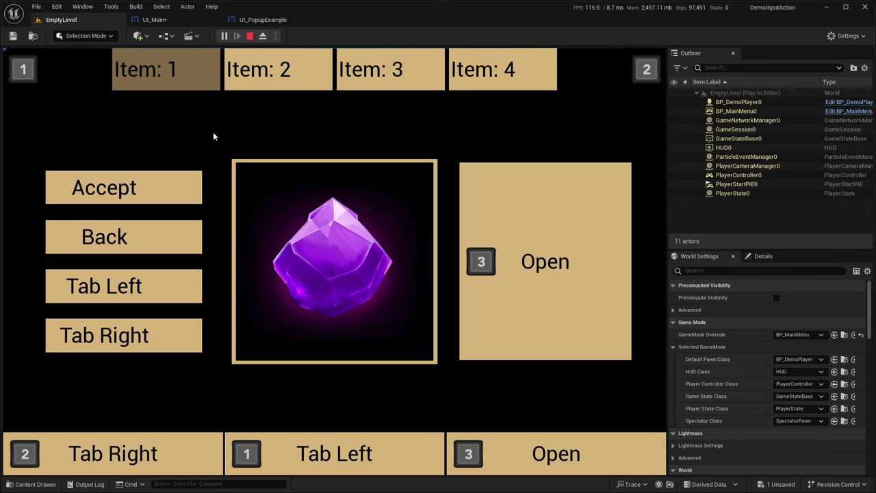
Step: Test directional navigation in the running menu between the Open button and the list of input-action buttons
key(Down)
key(Right)
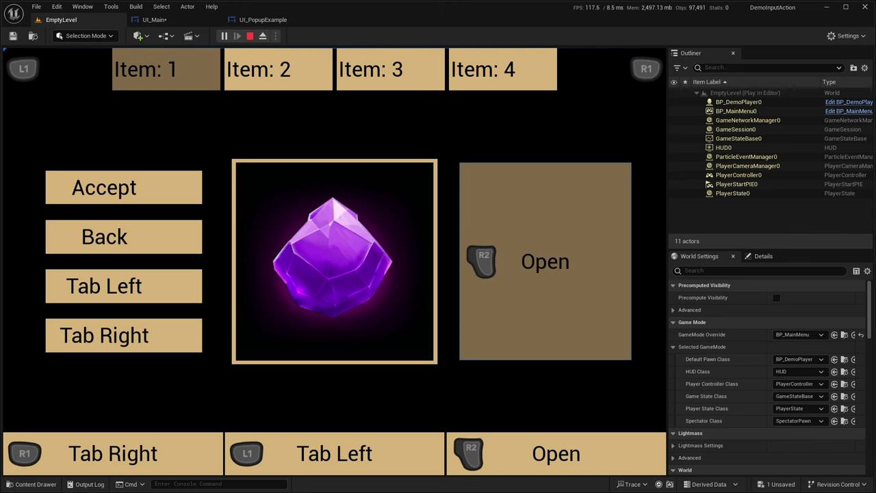
key(Left)
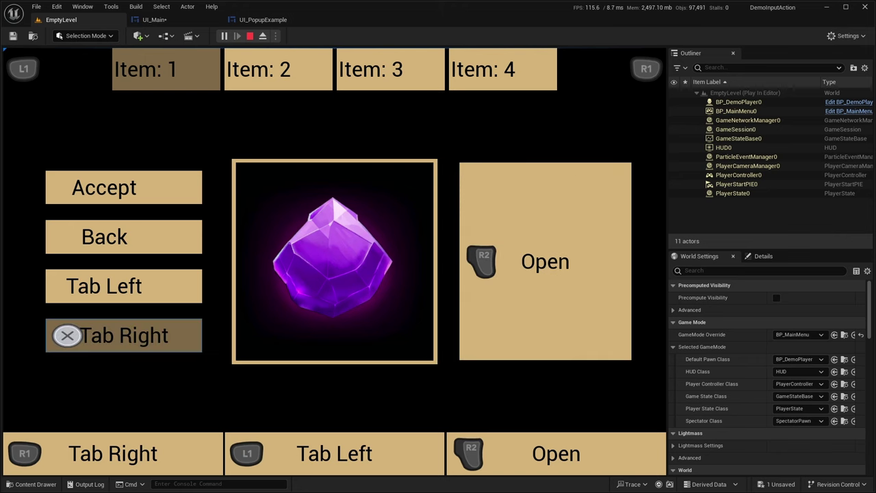
key(Down)
key(Right)
key(Right)
Step: Open the popup from the Open button and dismiss it with its Close button
key(Return)
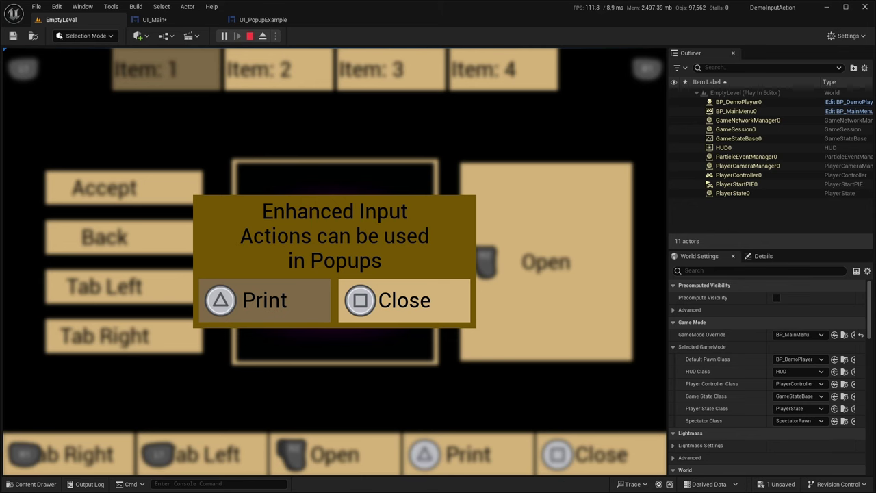
key(Right)
key(Return)
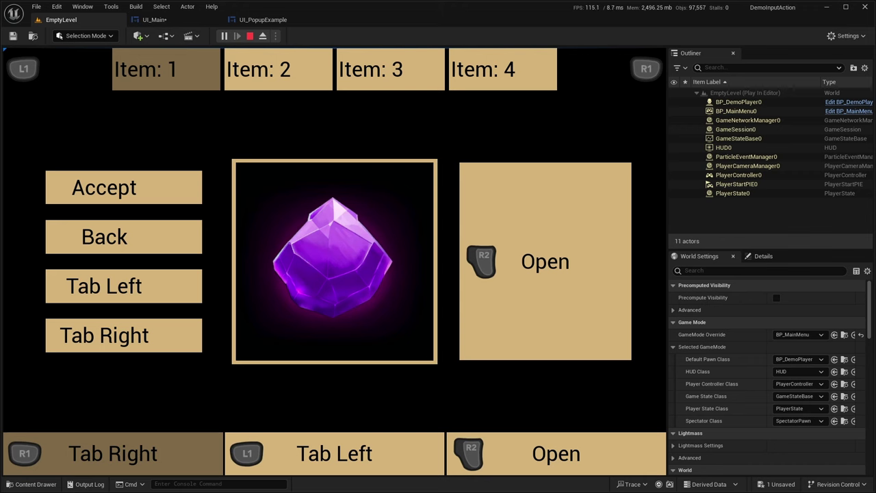
Step: Test the Open input action again in the play session and return to the main menu screen
mouse_move(354, 425)
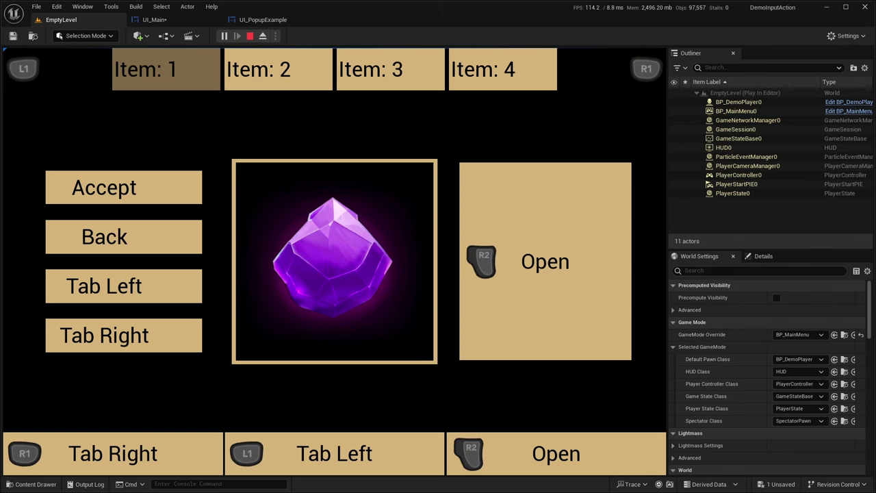
key(3)
key(Return)
mouse_move(192, 164)
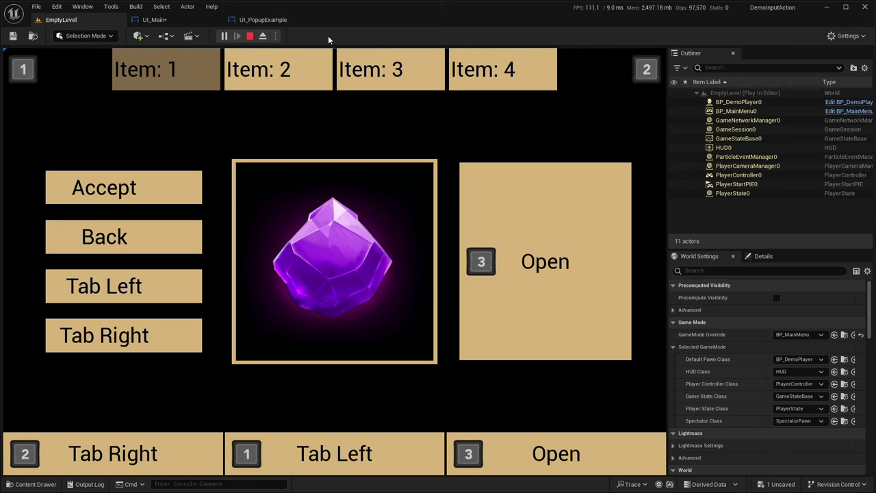